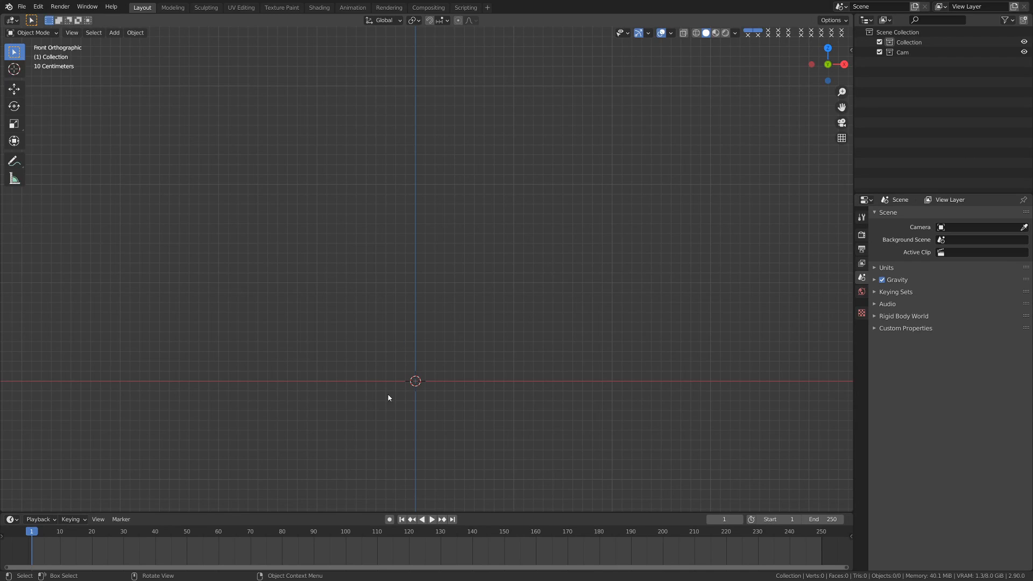
pyautogui.moveTo(496, 425); pyautogui.dragTo(486, 403, button='middle')
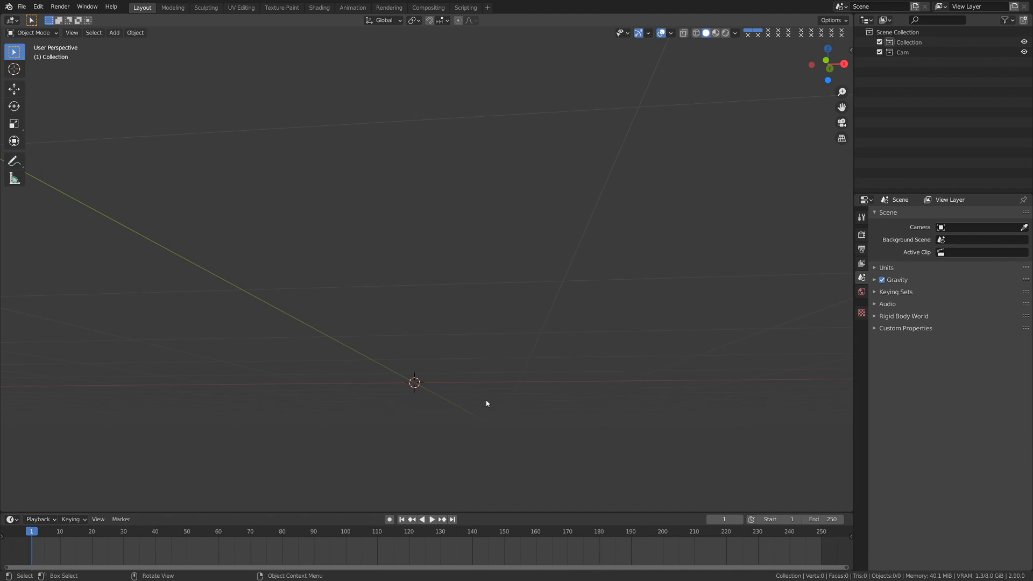
pyautogui.press('KP_1')
pyautogui.scroll(-2, 486, 404)
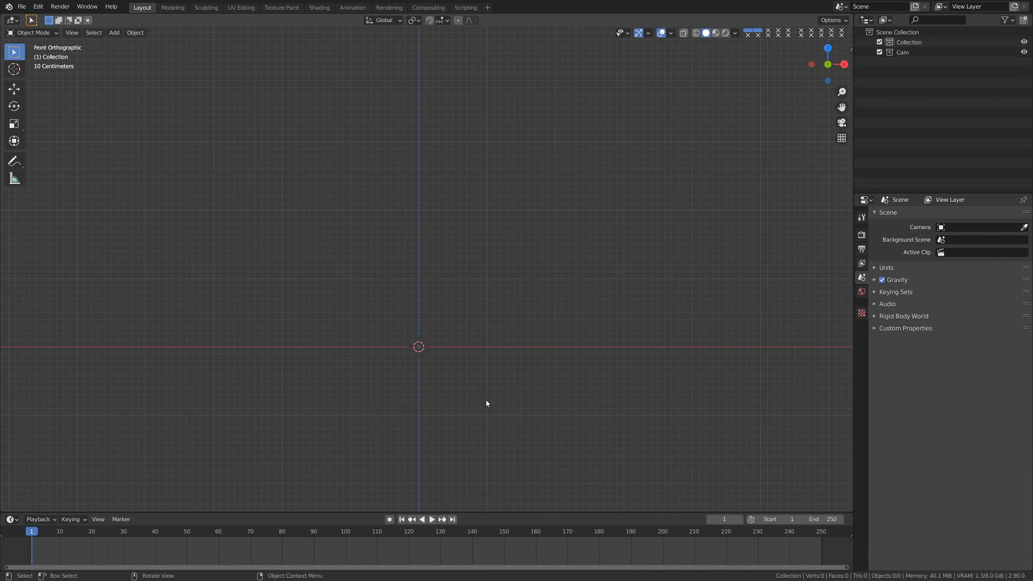
pyautogui.keyDown('shift'); pyautogui.moveTo(508, 409); pyautogui.dragTo(408, 383, button='middle'); pyautogui.keyUp('shift')
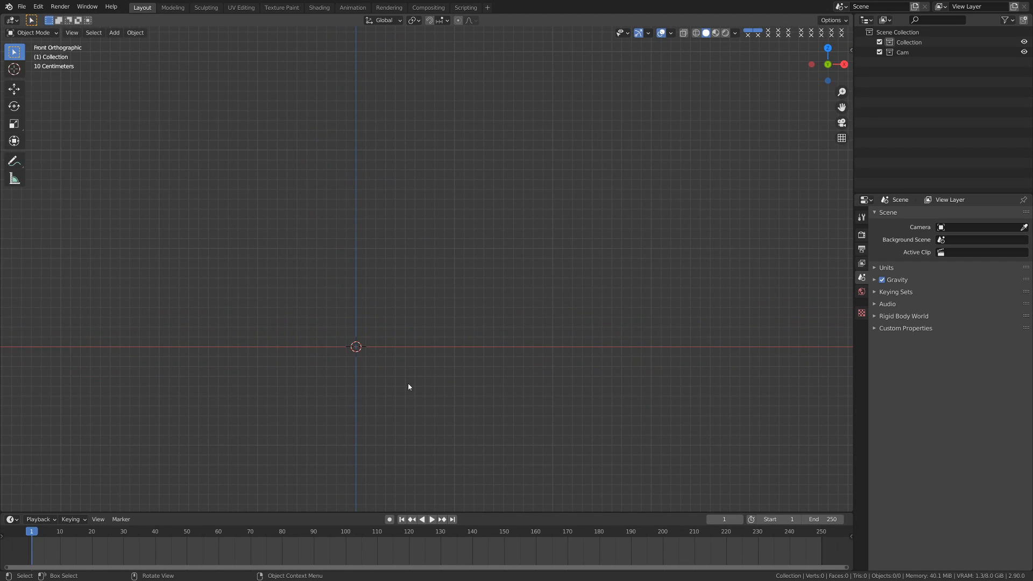
pyautogui.keyDown('shift'); pyautogui.moveTo(388, 384); pyautogui.dragTo(424, 389, button='middle'); pyautogui.keyUp('shift')
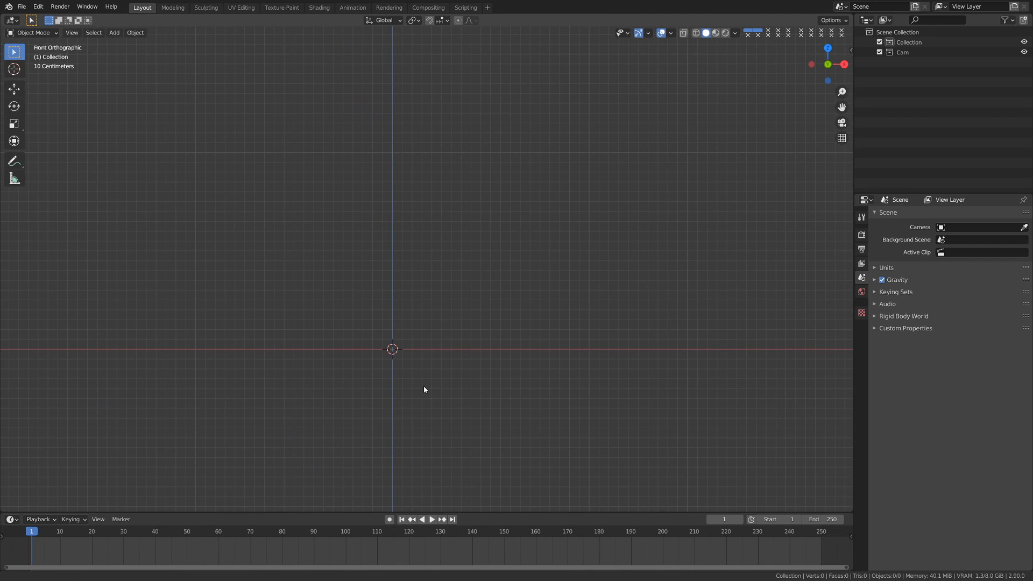
# Step: Look up the Extra Objects and LoopTools add-ons in the preferences by searching for "extra" and "loop", and close the preferences
pyautogui.click(38, 7)
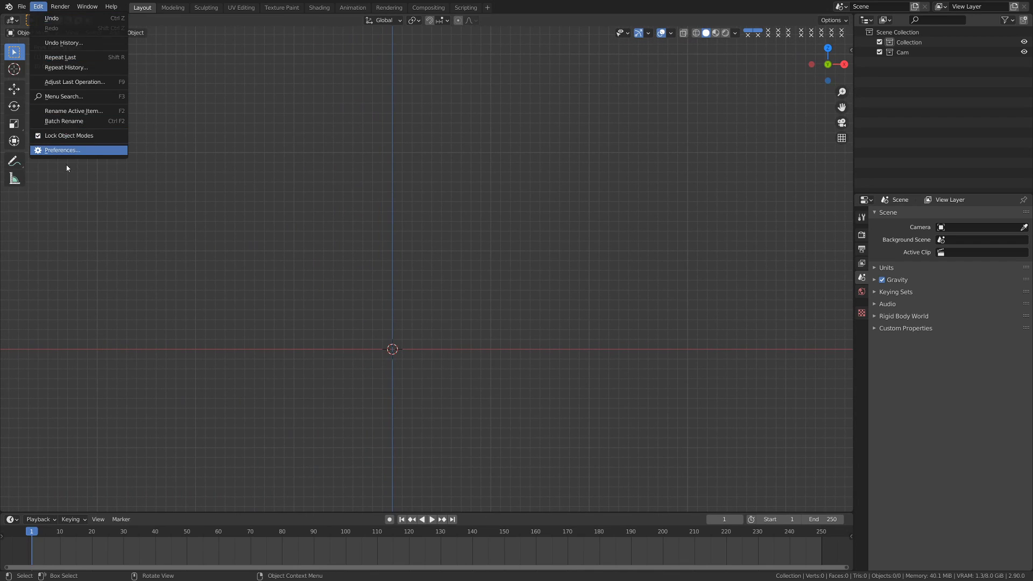
pyautogui.click(69, 151)
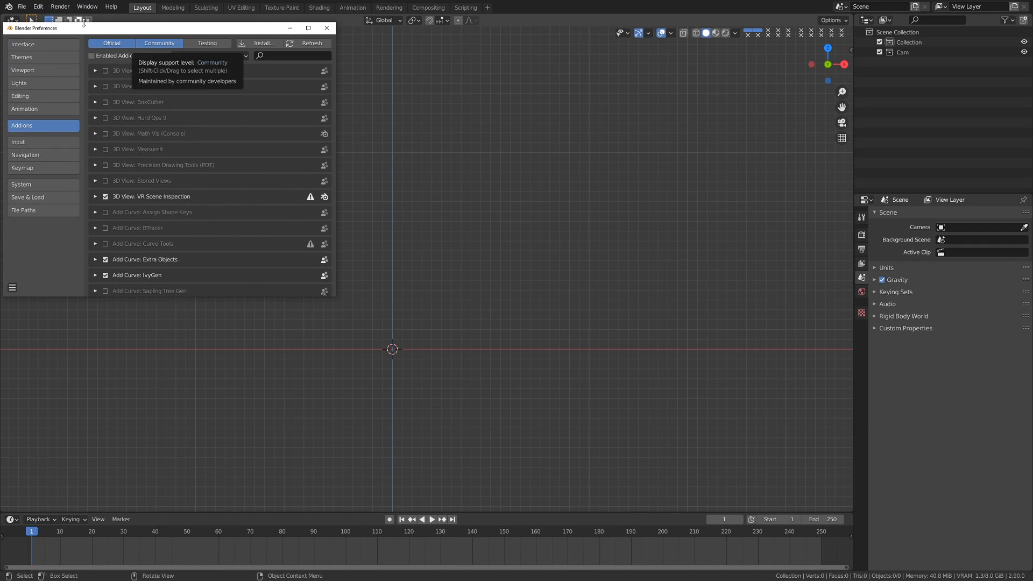
pyautogui.moveTo(150, 19); pyautogui.dragTo(276, 70)
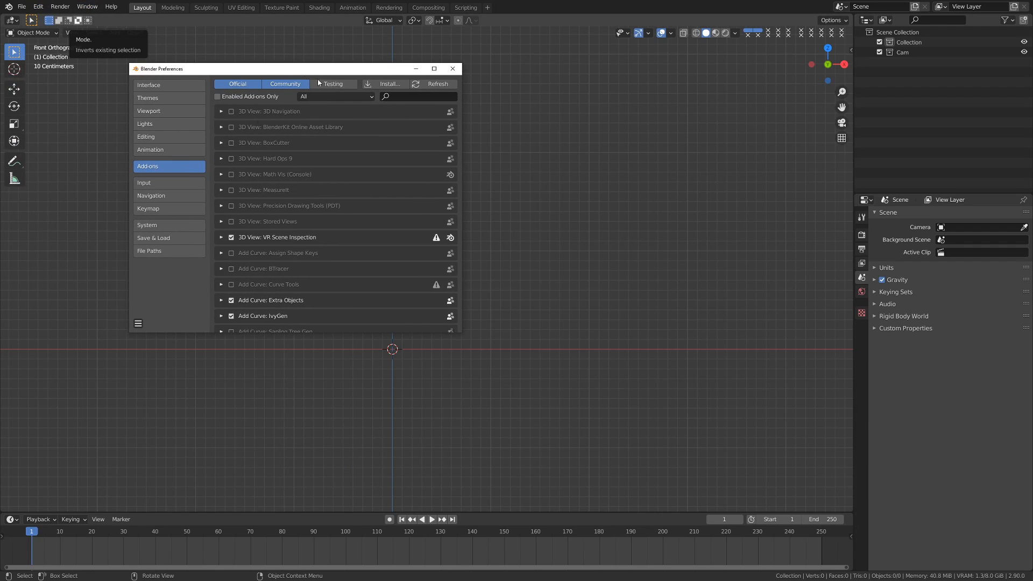
pyautogui.click(418, 96)
pyautogui.write('extra')
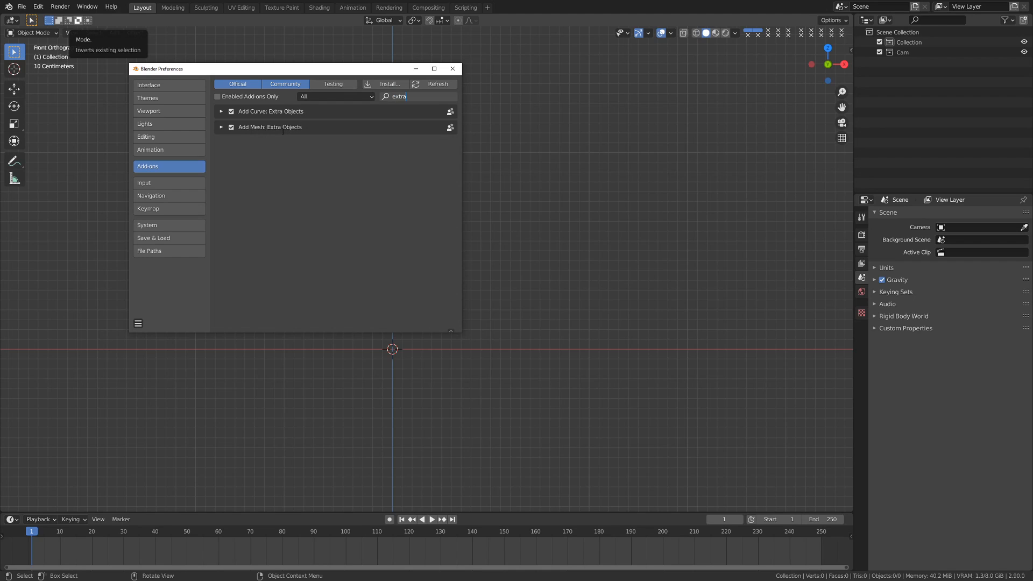
pyautogui.doubleClick(398, 99)
pyautogui.write('loop')
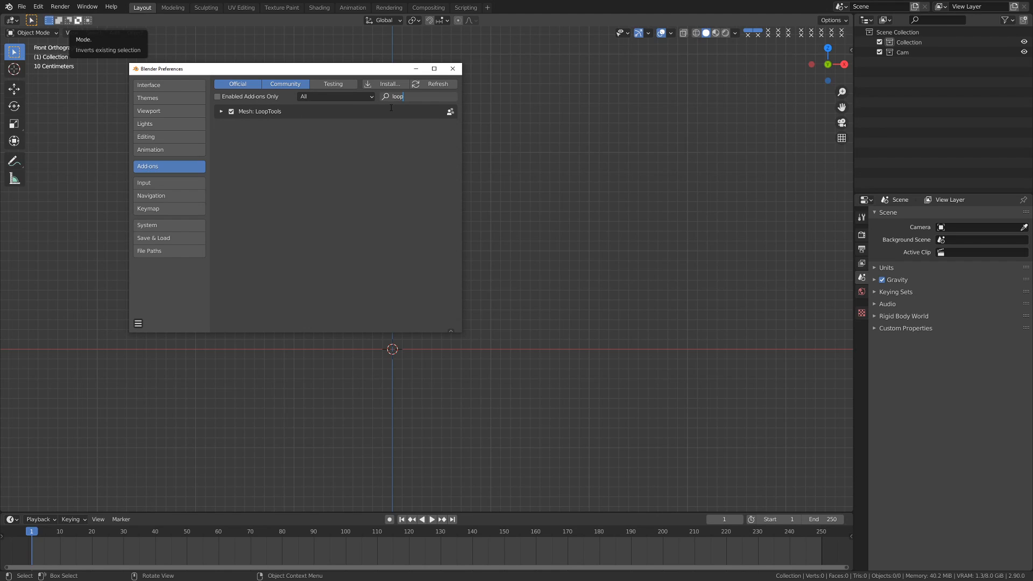
pyautogui.click(453, 69)
# Step: Add a Round Cube mesh at the world origin using the Quadsphere preset
pyautogui.keyDown('shift'); pyautogui.moveTo(384, 287); pyautogui.dragTo(450, 242, button='middle'); pyautogui.keyUp('shift')
pyautogui.keyDown('shift'); pyautogui.moveTo(424, 307); pyautogui.dragTo(349, 321, button='middle'); pyautogui.keyUp('shift')
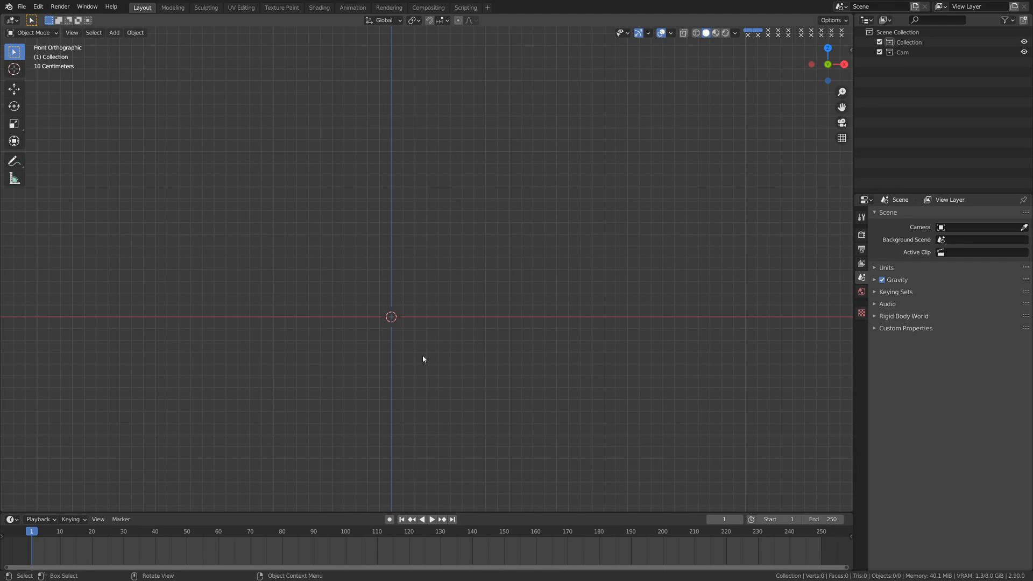
pyautogui.hotkey('shift', 'a')
pyautogui.moveTo(423, 356)
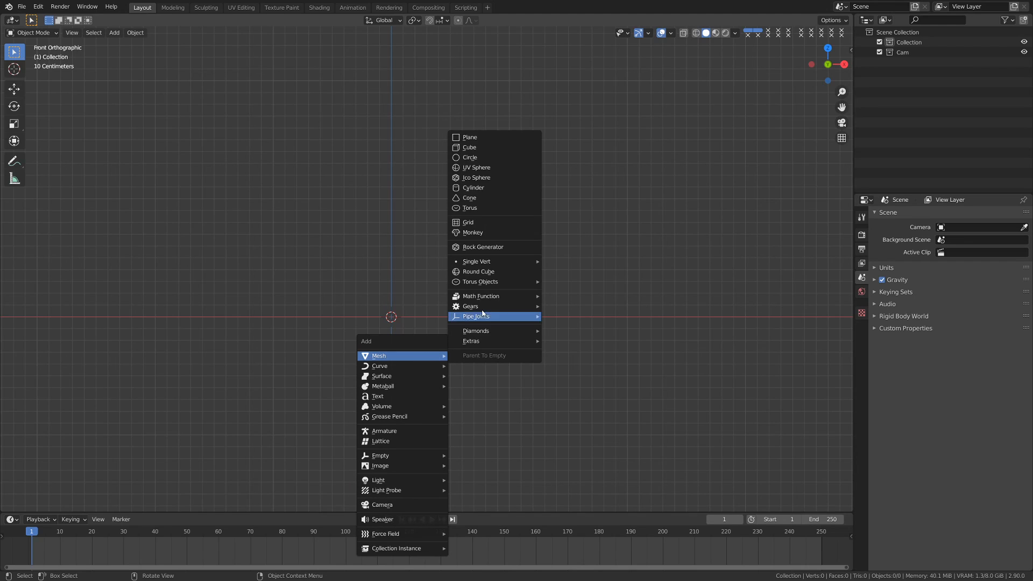
pyautogui.click(528, 277)
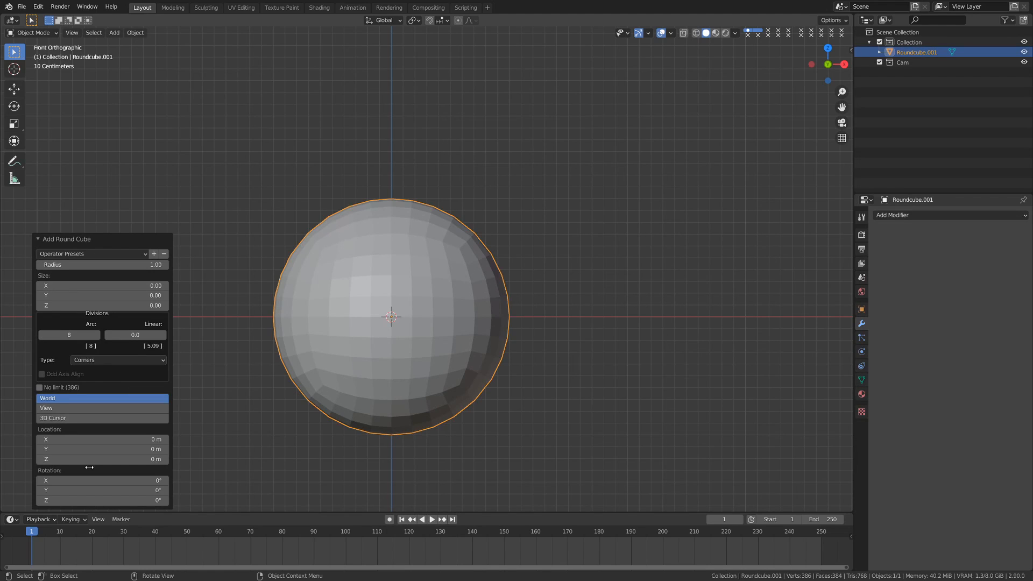
pyautogui.click(85, 256)
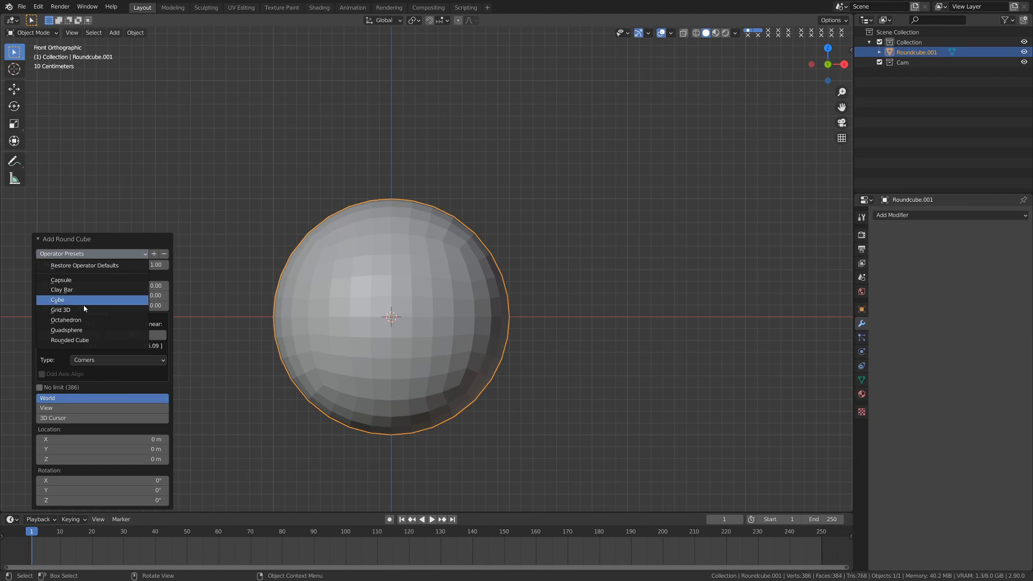
pyautogui.click(86, 333)
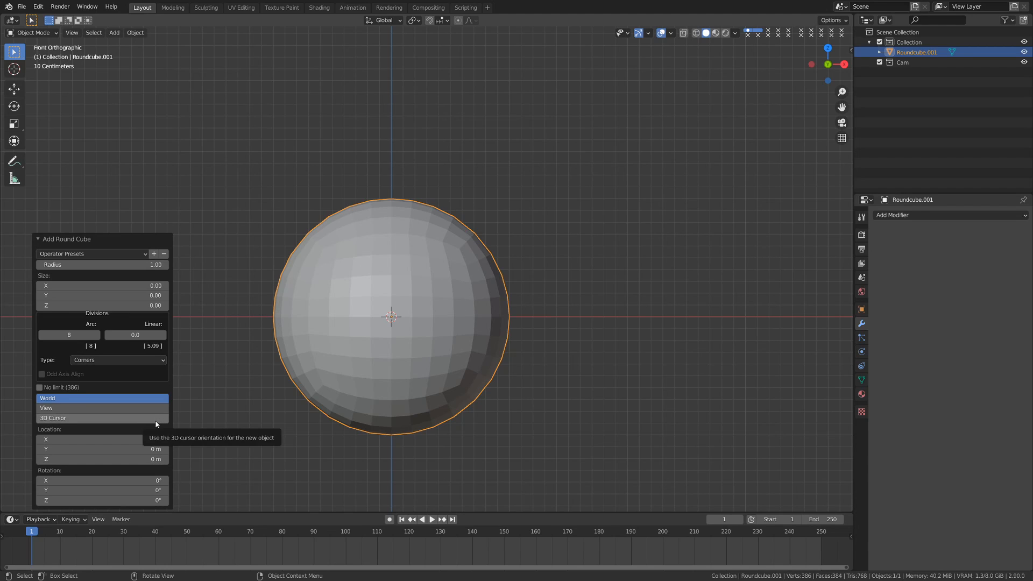
pyautogui.press('n')
pyautogui.press('n')
pyautogui.click(73, 240)
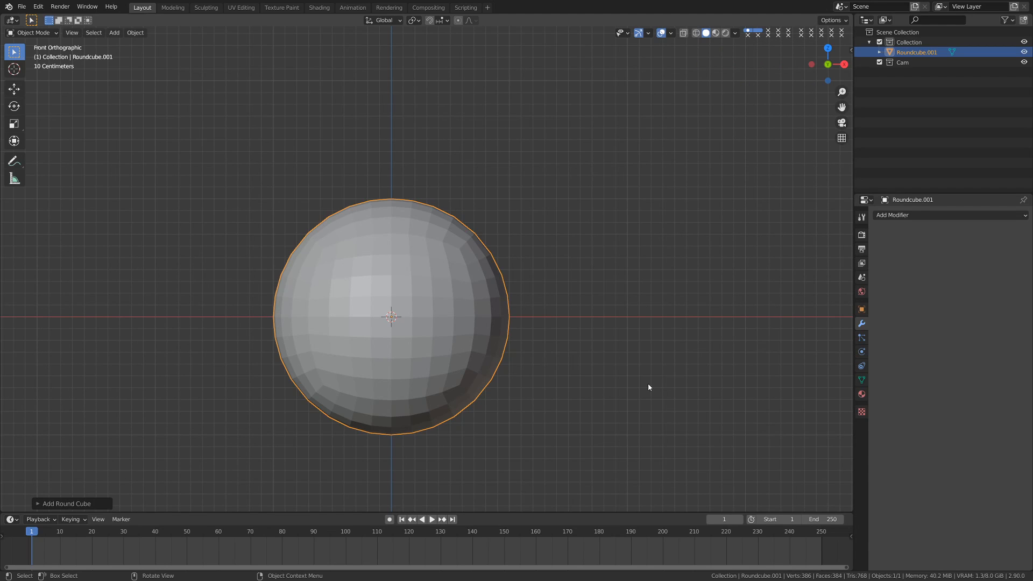
# Step: Add a Subdivision Surface modifier with its Edit Mode display off, and shade the round cube smooth
pyautogui.click(899, 221)
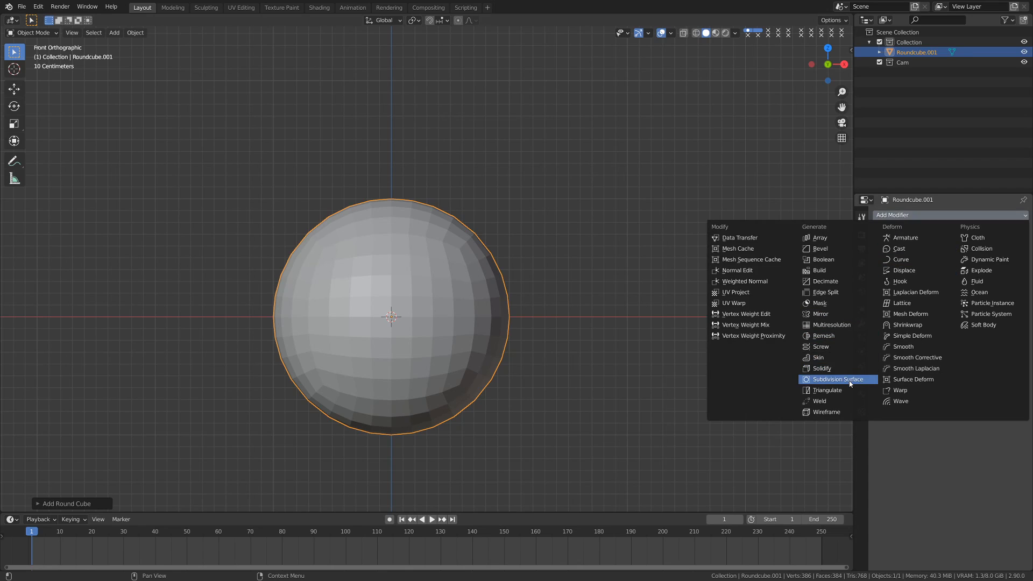
pyautogui.click(823, 377)
pyautogui.rightClick(457, 331)
pyautogui.click(450, 328)
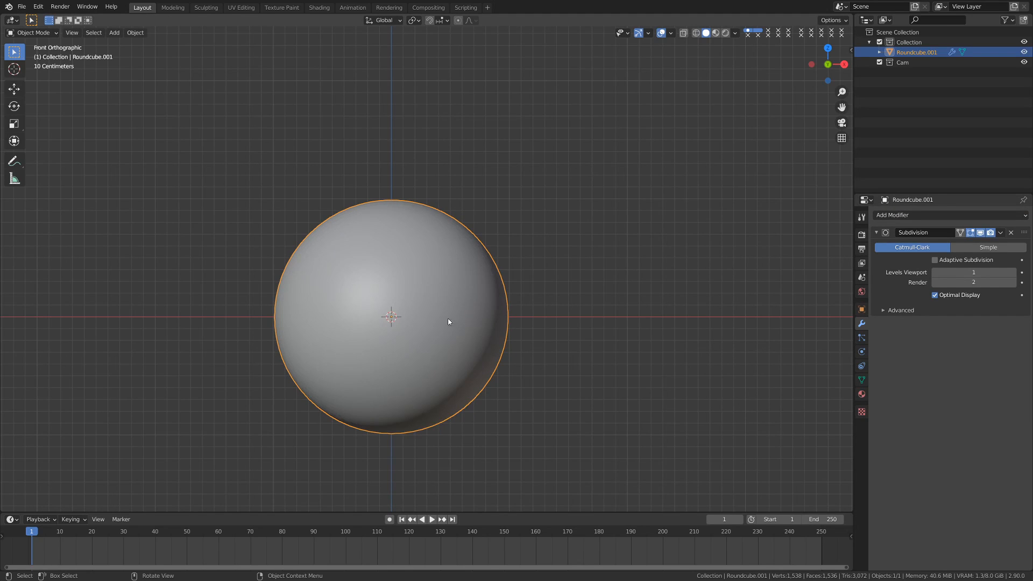
pyautogui.moveTo(449, 321); pyautogui.dragTo(415, 310, button='middle')
pyautogui.moveTo(378, 245); pyautogui.dragTo(411, 258, button='middle')
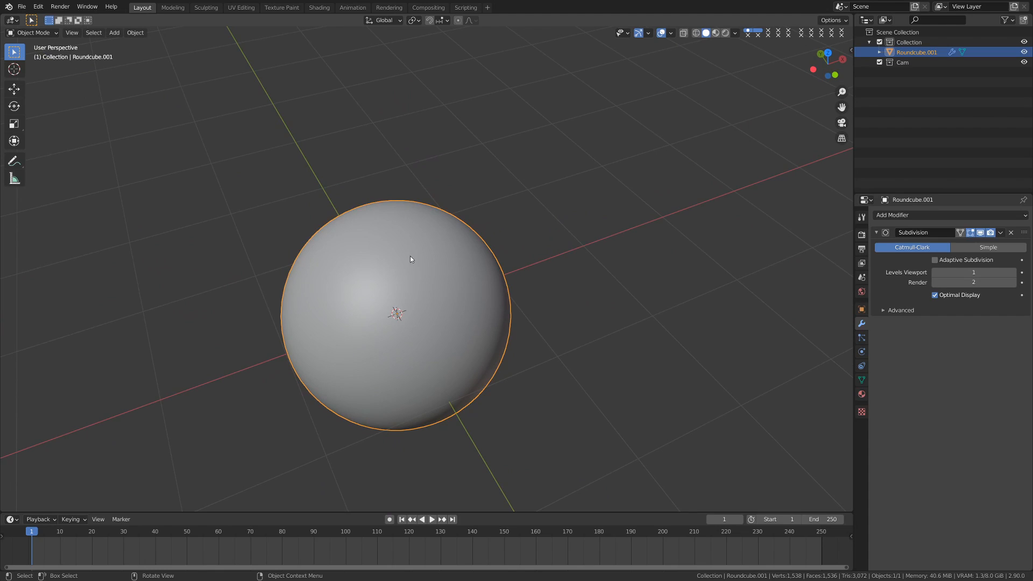
pyautogui.click(876, 232)
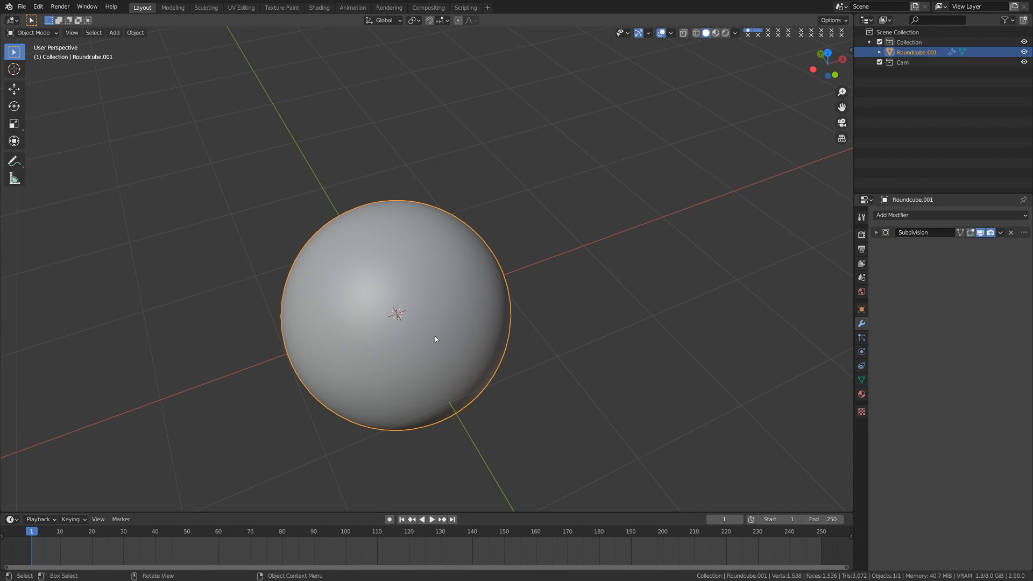
# Step: Enter Edit Mode on the round cube in front view with nothing selected, and switch the viewport to wireframe shading
pyautogui.press('KP_1')
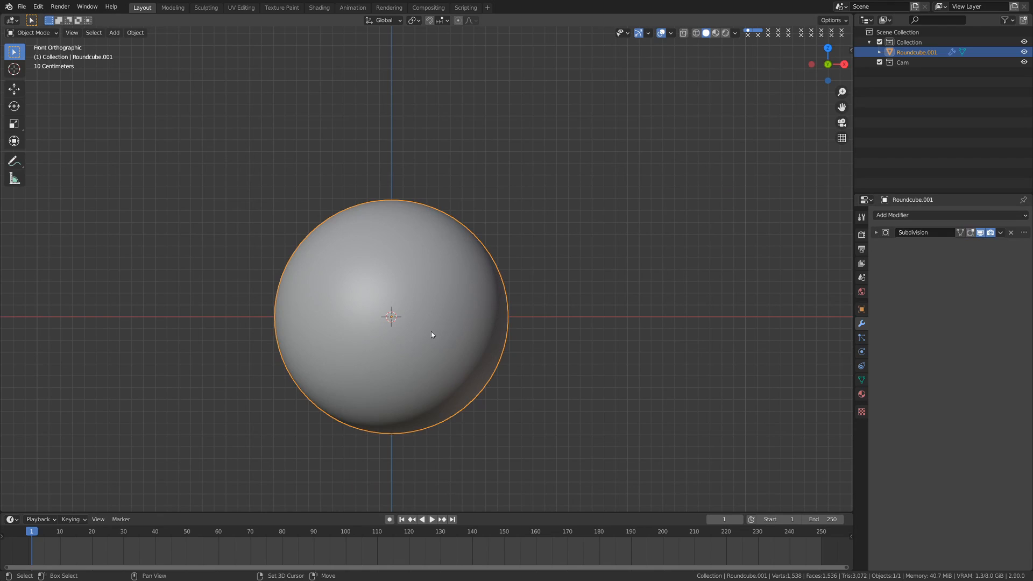
pyautogui.keyDown('shift'); pyautogui.moveTo(430, 326); pyautogui.dragTo(487, 302, button='middle'); pyautogui.keyUp('shift')
pyautogui.keyDown('shift'); pyautogui.moveTo(484, 339); pyautogui.dragTo(447, 318, button='middle'); pyautogui.keyUp('shift')
pyautogui.scroll(2, 479, 348)
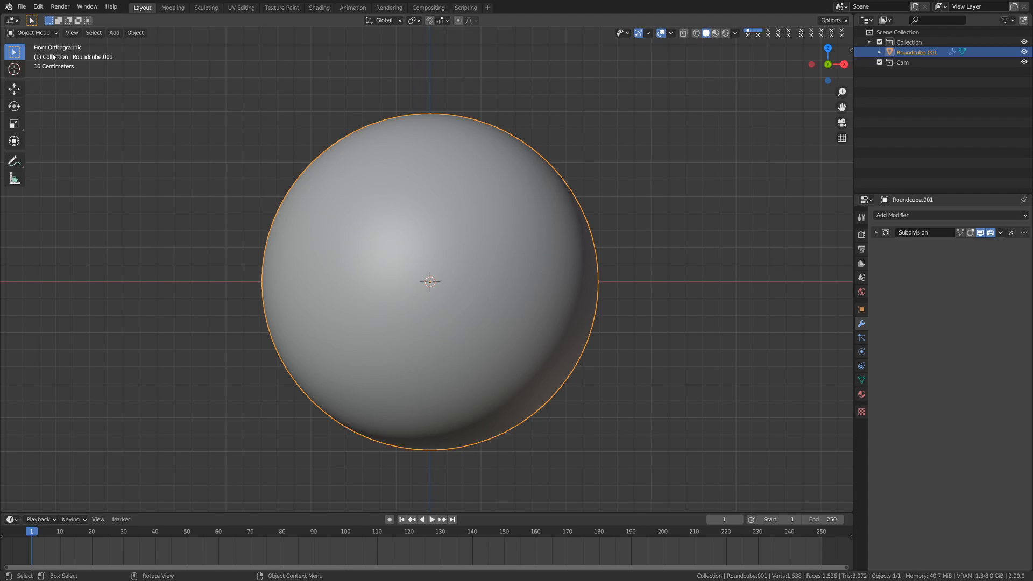
pyautogui.keyDown('shift'); pyautogui.moveTo(490, 304); pyautogui.dragTo(529, 313, button='middle'); pyautogui.keyUp('shift')
pyautogui.press('Tab')
pyautogui.hotkey('alt', 'a')
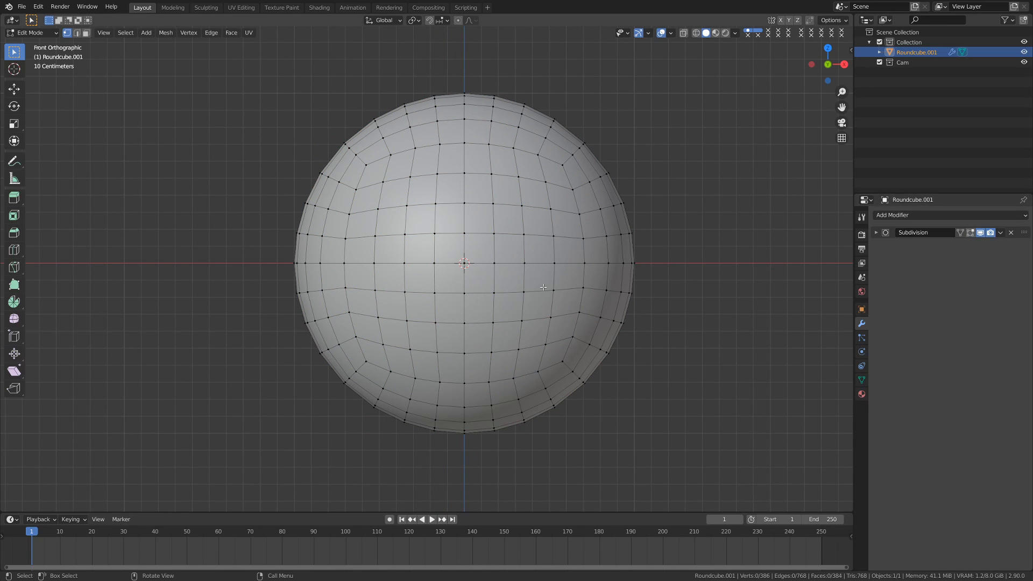
pyautogui.keyDown('shift'); pyautogui.moveTo(579, 314); pyautogui.dragTo(536, 291, button='middle'); pyautogui.keyUp('shift')
pyautogui.press('z')
pyautogui.click(487, 301)
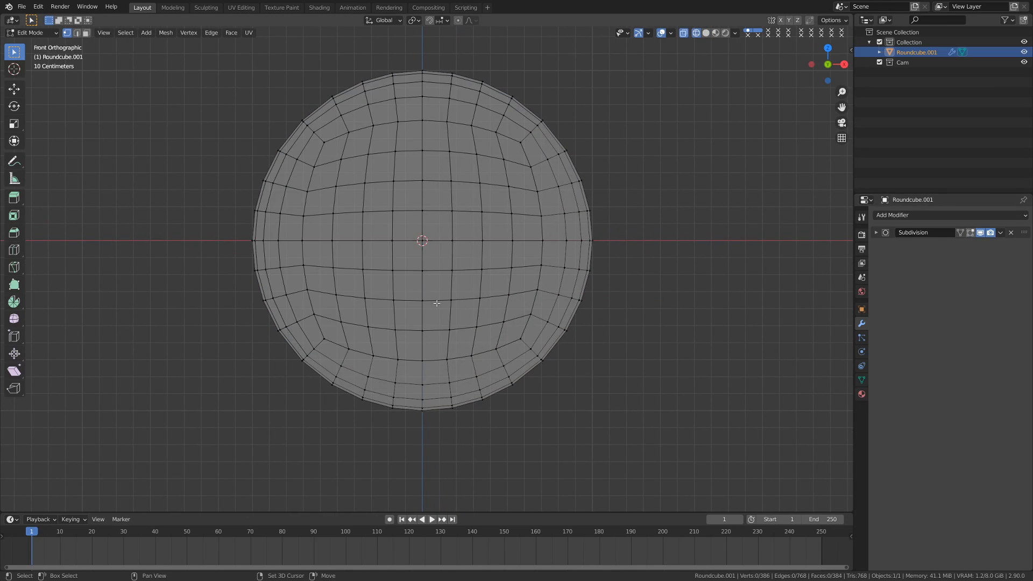
# Step: Select the sphere's upper half, including the middle edge loop, and extrude it about 1 m upward along Z
pyautogui.keyDown('shift'); pyautogui.moveTo(433, 303); pyautogui.dragTo(444, 314, button='middle'); pyautogui.keyUp('shift')
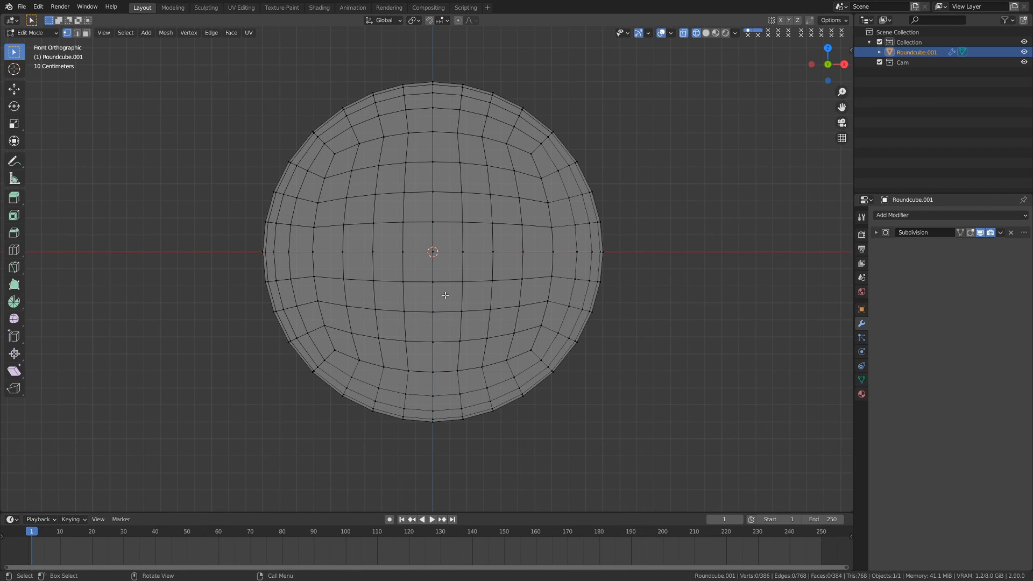
pyautogui.scroll(-2, 505, 293)
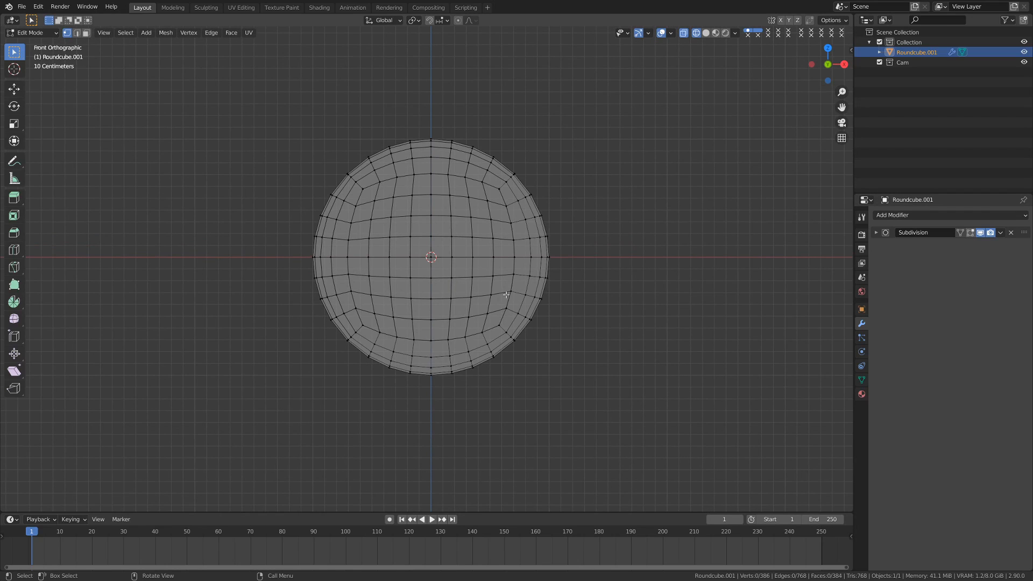
pyautogui.keyDown('shift'); pyautogui.moveTo(506, 294); pyautogui.dragTo(474, 342, button='middle'); pyautogui.keyUp('shift')
pyautogui.keyDown('shift'); pyautogui.moveTo(352, 210); pyautogui.dragTo(351, 248, button='middle'); pyautogui.keyUp('shift')
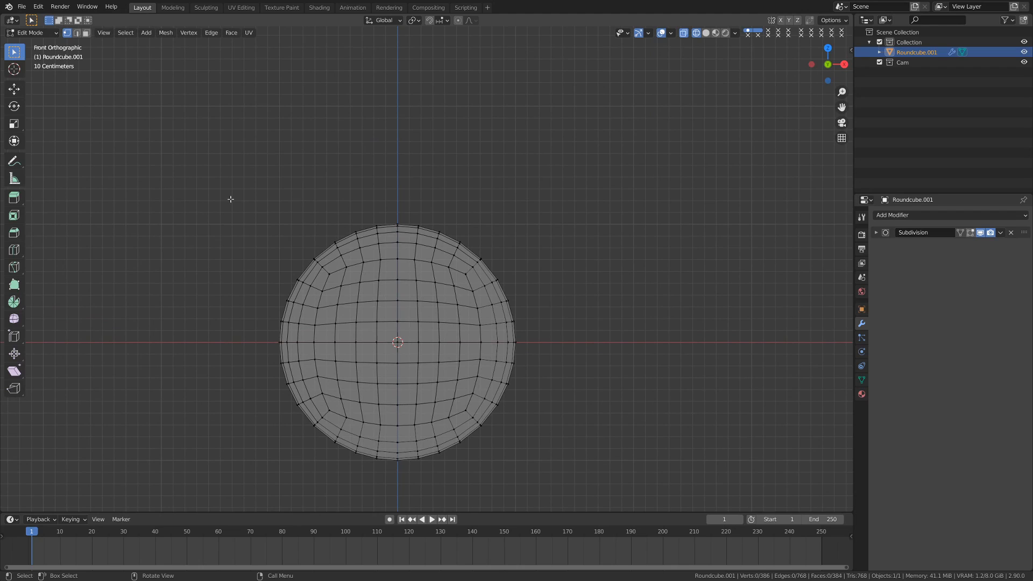
pyautogui.moveTo(231, 199); pyautogui.dragTo(565, 349)
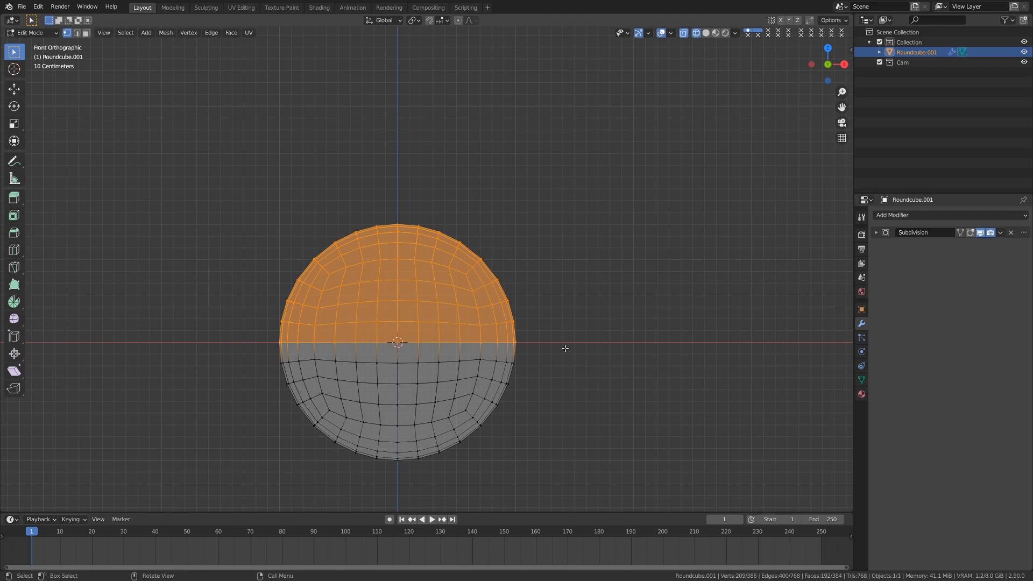
pyautogui.keyDown('shift'); pyautogui.moveTo(565, 348); pyautogui.dragTo(453, 357, button='middle'); pyautogui.keyUp('shift')
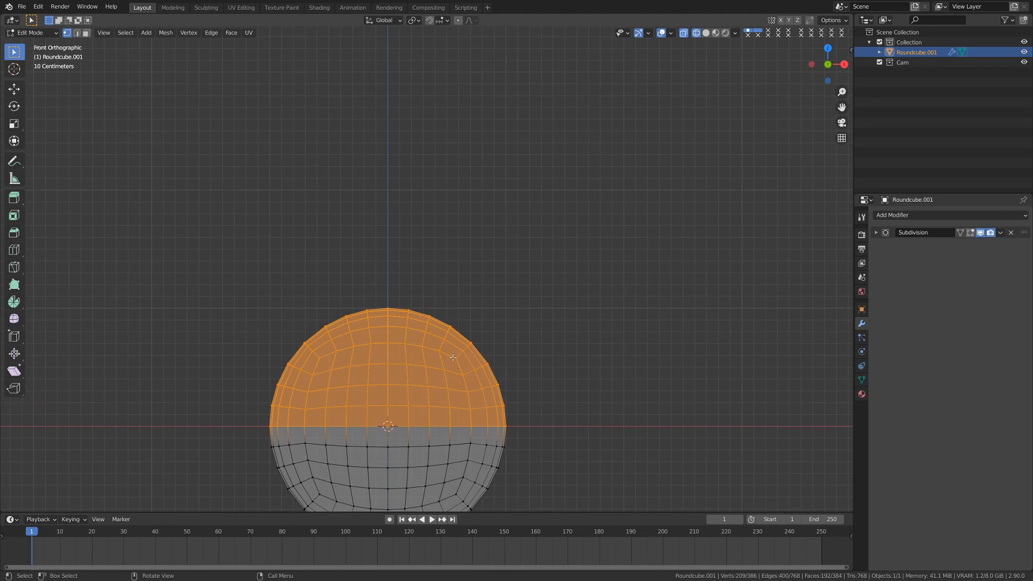
pyautogui.press('e')
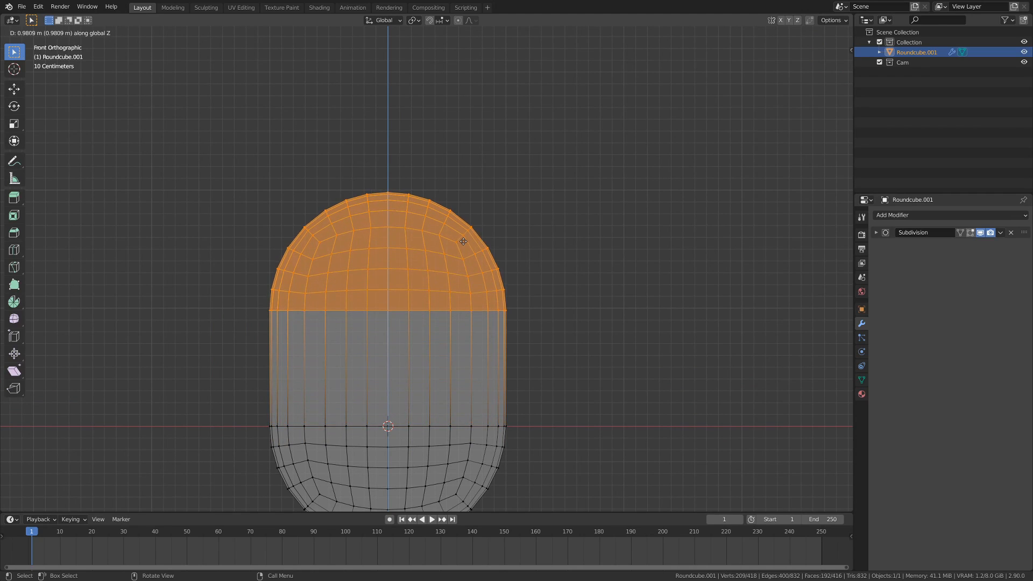
pyautogui.click(466, 240)
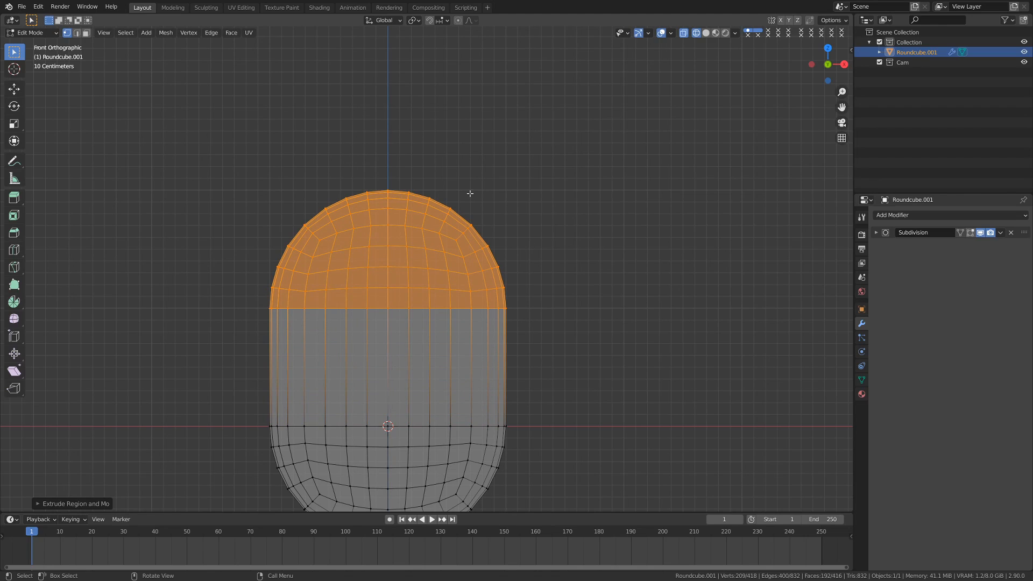
# Step: Flatten the body's lower half by scaling it to about 0.31 along Z with smooth proportional editing at size 1.33
pyautogui.keyDown('shift'); pyautogui.moveTo(466, 316); pyautogui.dragTo(430, 210, button='middle'); pyautogui.keyUp('shift')
pyautogui.hotkey('alt', 'a')
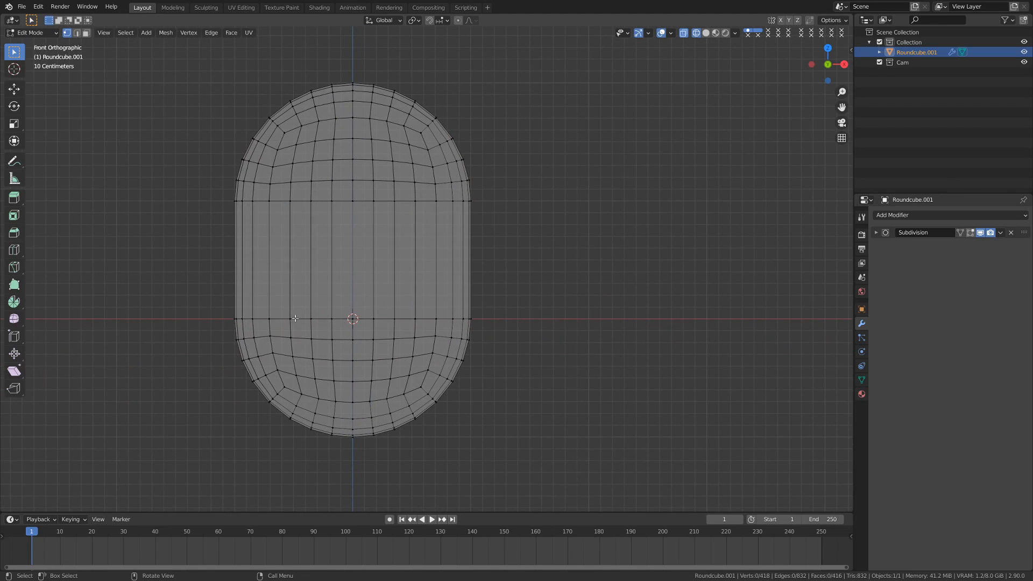
pyautogui.moveTo(172, 279); pyautogui.dragTo(508, 470)
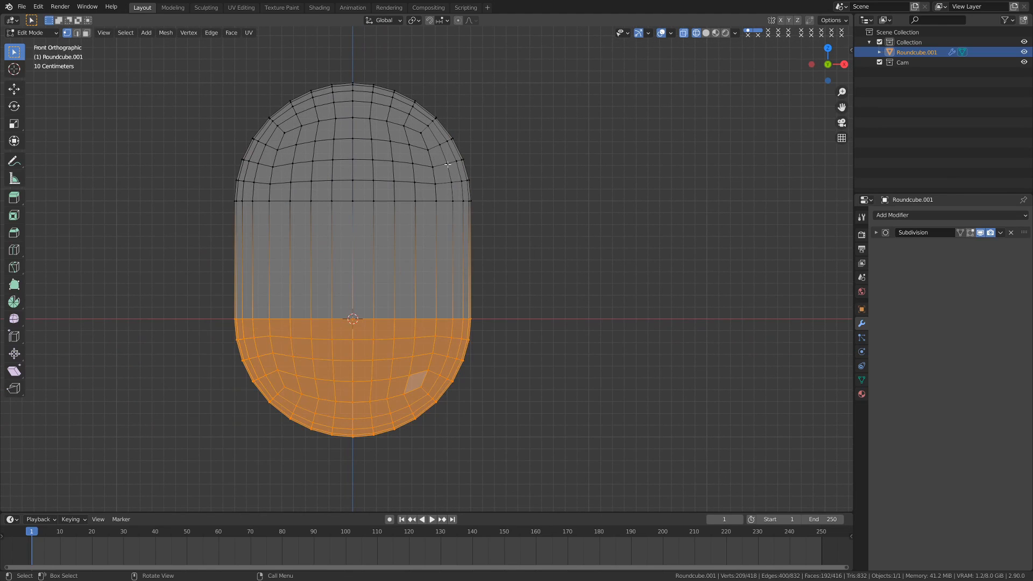
pyautogui.click(458, 20)
pyautogui.press('s')
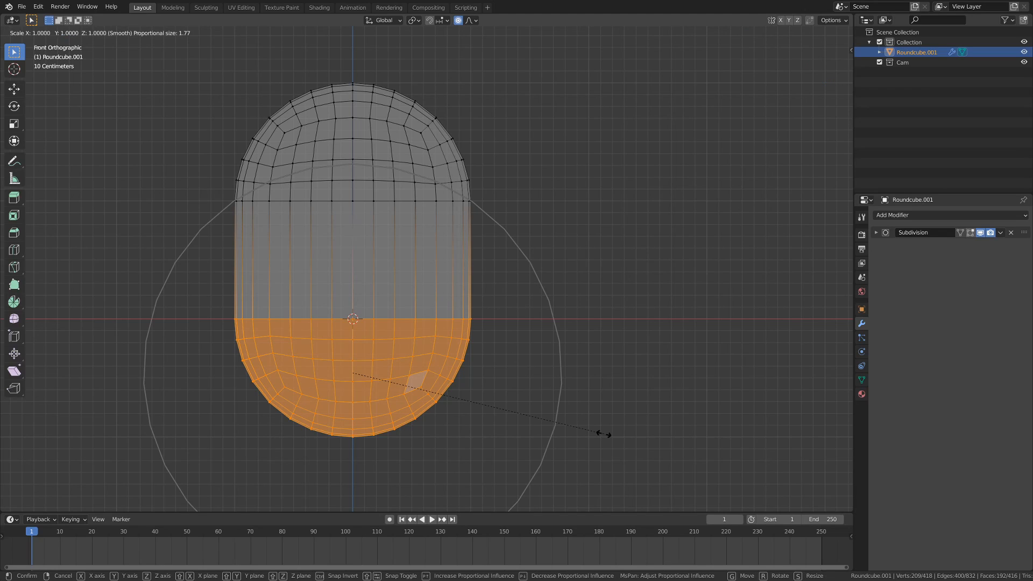
pyautogui.press('z')
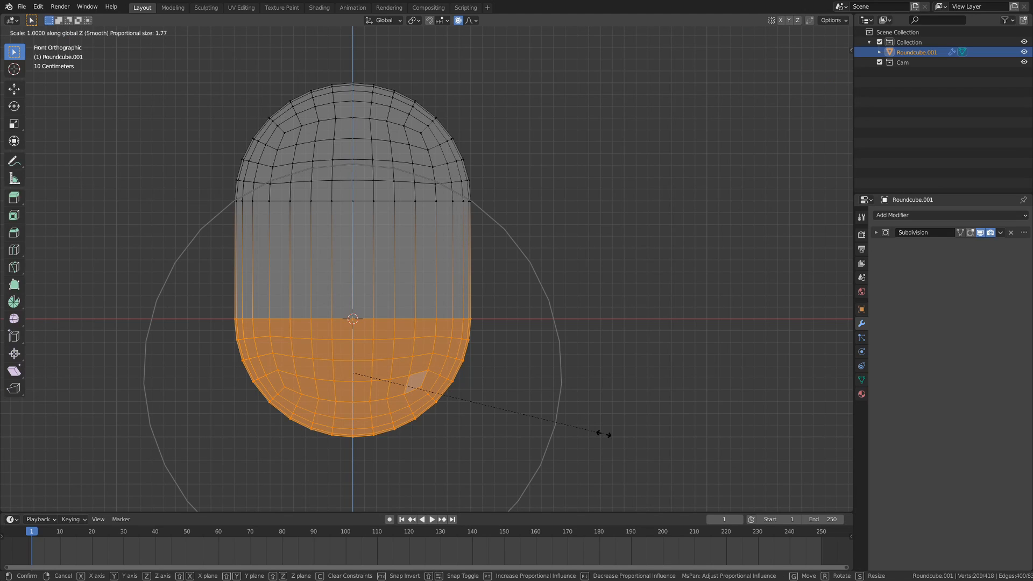
pyautogui.scroll(1, 535, 392)
pyautogui.scroll(2, 533, 392)
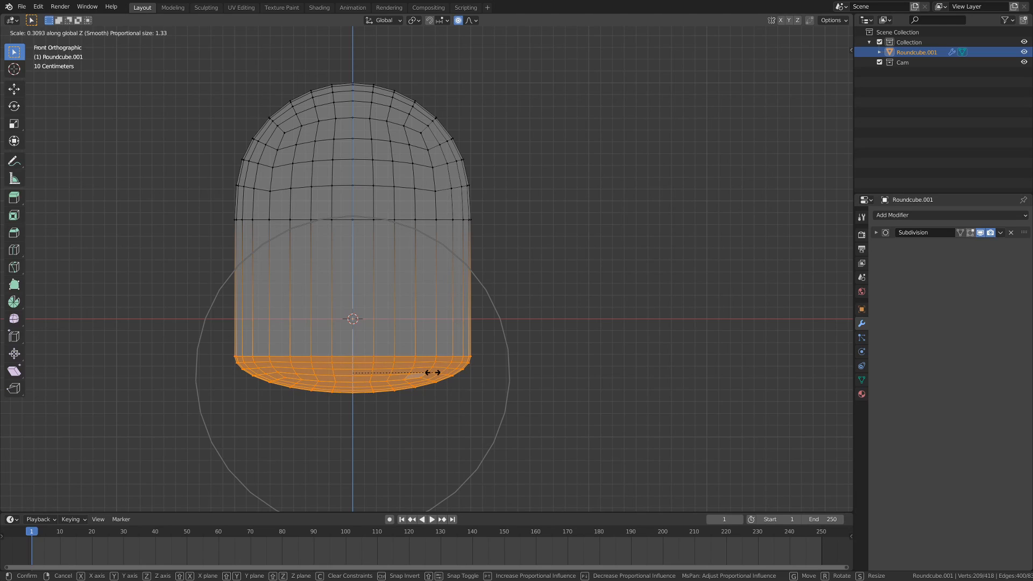
pyautogui.click(432, 372)
pyautogui.hotkey('alt', 'a')
# Step: Turn proportional editing off and scale the dome's lowest curved edge loop to about 0.57 along Z
pyautogui.keyDown('shift'); pyautogui.moveTo(430, 299); pyautogui.dragTo(450, 352, button='middle'); pyautogui.keyUp('shift')
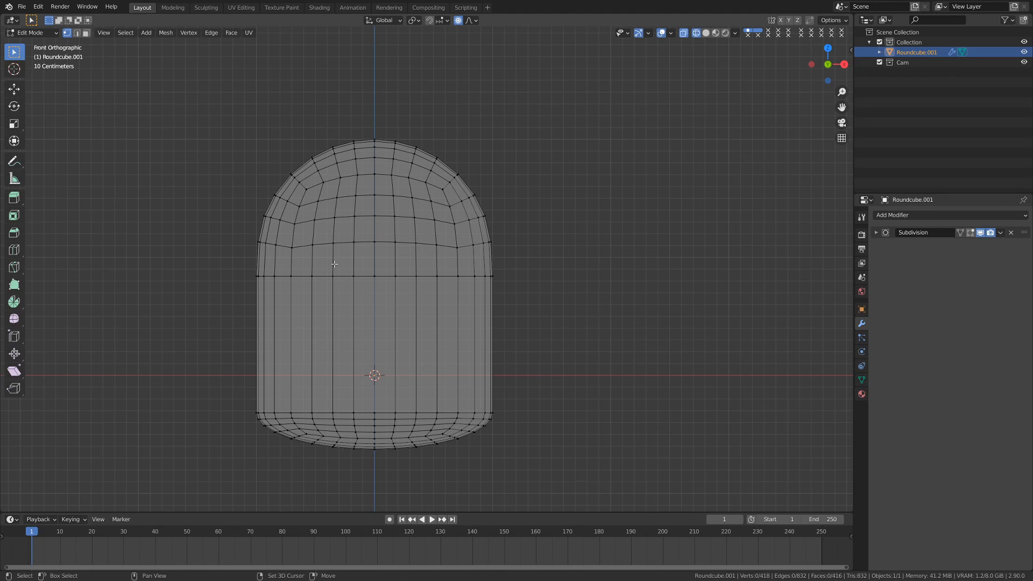
pyautogui.keyDown('shift'); pyautogui.moveTo(355, 263); pyautogui.dragTo(324, 267, button='middle'); pyautogui.keyUp('shift')
pyautogui.press('2')
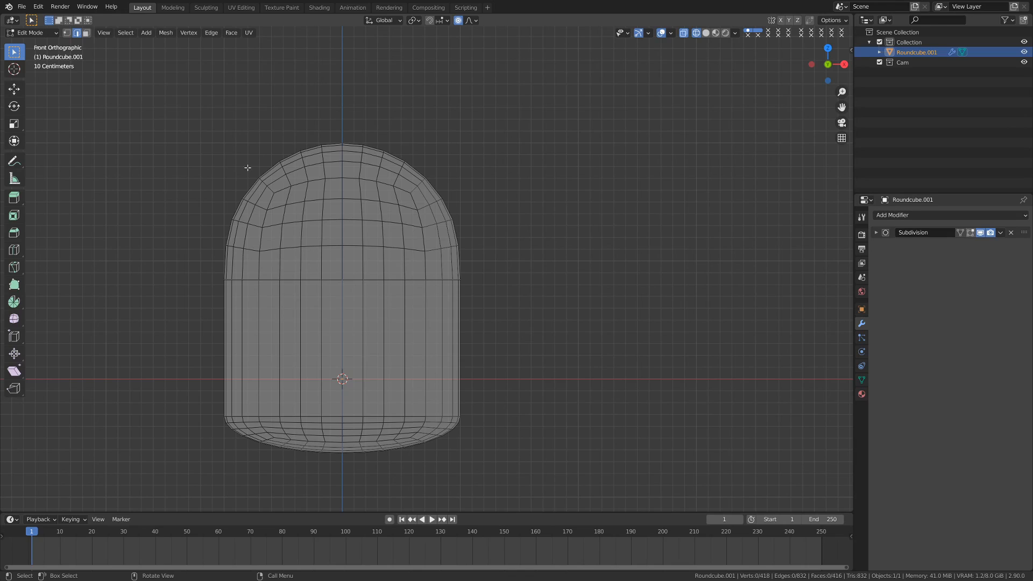
pyautogui.keyDown('alt'); pyautogui.click(316, 251); pyautogui.keyUp('alt')
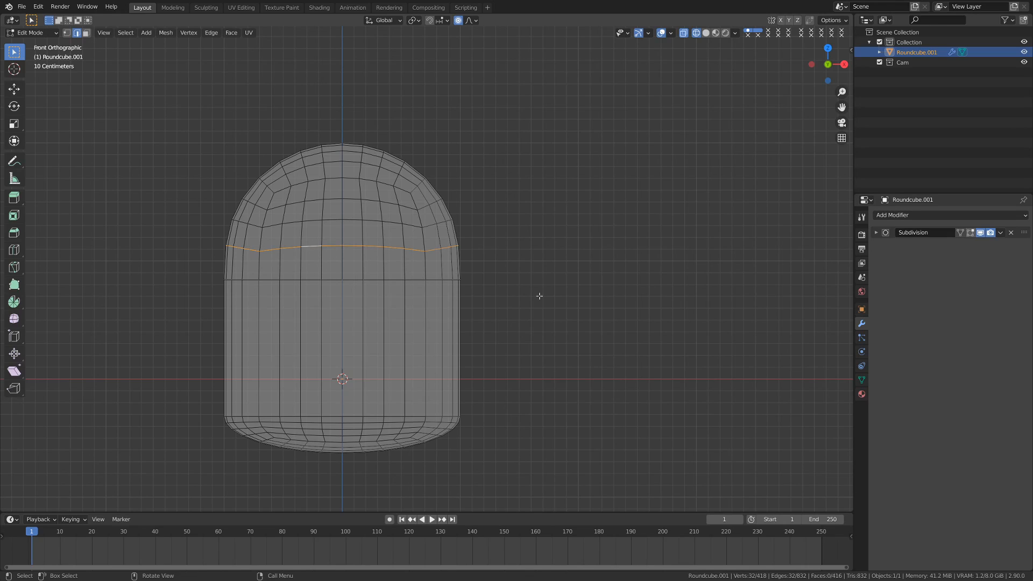
pyautogui.click(458, 21)
pyautogui.keyDown('shift'); pyautogui.moveTo(526, 303); pyautogui.dragTo(539, 327, button='middle'); pyautogui.keyUp('shift')
pyautogui.press('s')
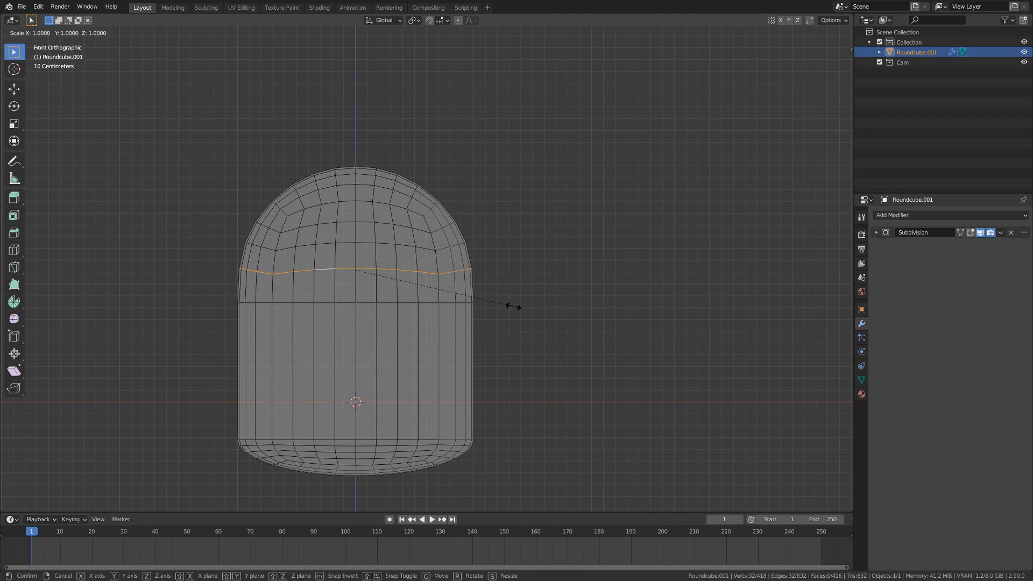
pyautogui.press('z')
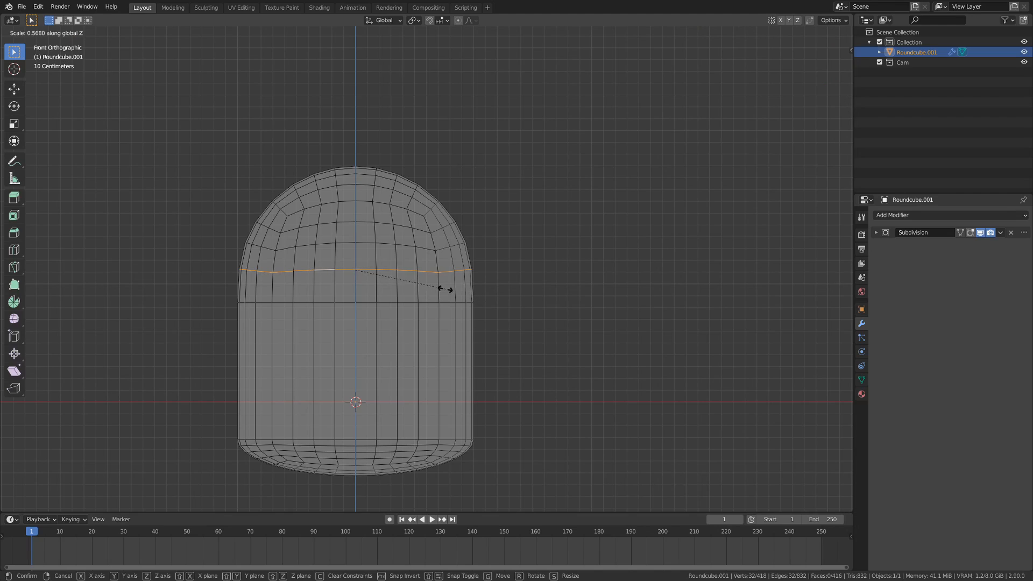
pyautogui.click(443, 289)
pyautogui.hotkey('alt', 'a')
# Step: Partly level the second curved edge loop of the dome by scaling it to about 0.6 along Z
pyautogui.keyDown('alt'); pyautogui.click(426, 248); pyautogui.keyUp('alt')
pyautogui.press('s')
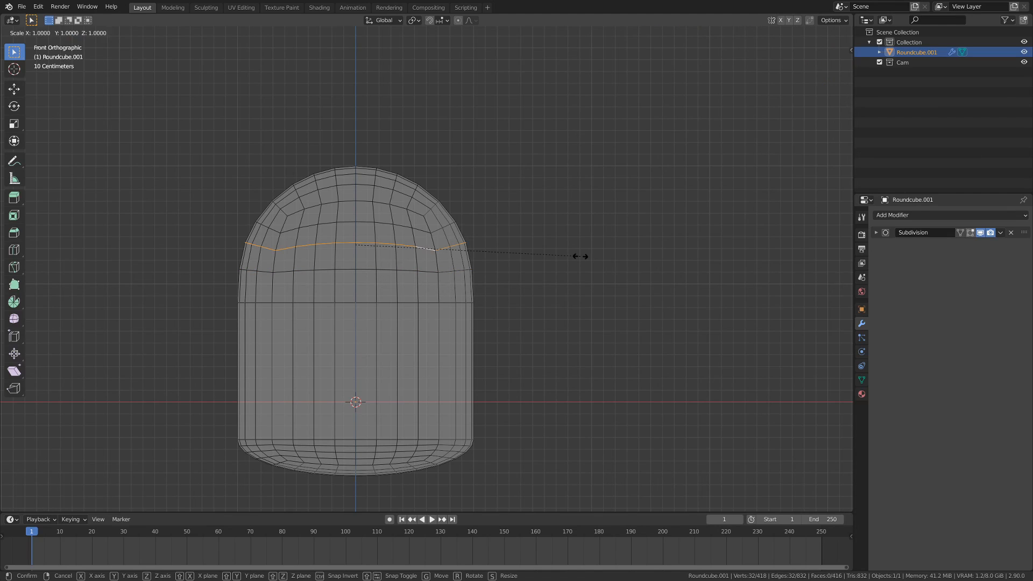
pyautogui.press('z')
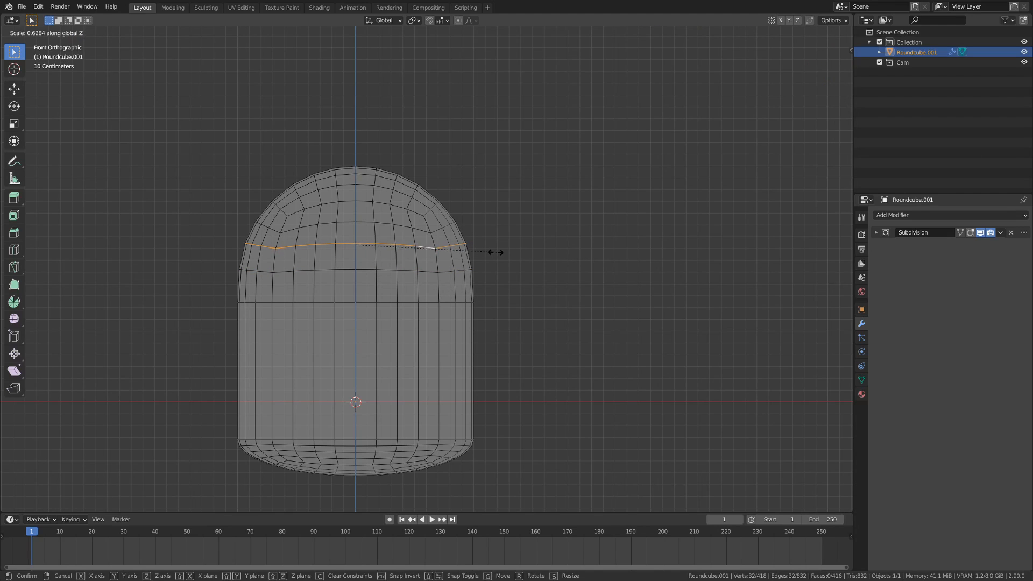
pyautogui.click(486, 252)
pyautogui.hotkey('alt', 'a')
# Step: Soften the curve of the dome's third edge loop by scaling it down along Z, then clear the selection
pyautogui.keyDown('alt'); pyautogui.click(417, 231); pyautogui.keyUp('alt')
pyautogui.press('s')
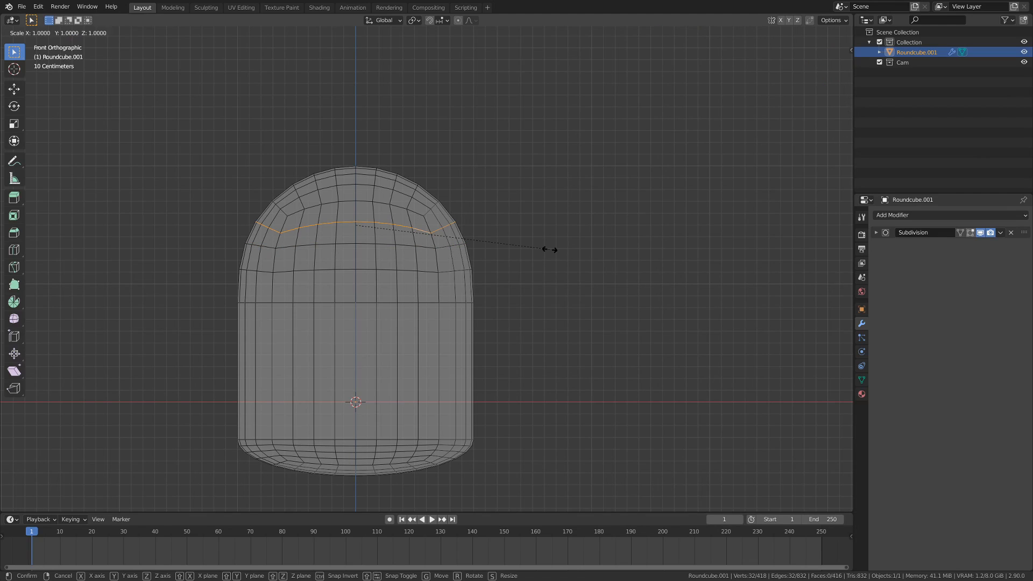
pyautogui.press('z')
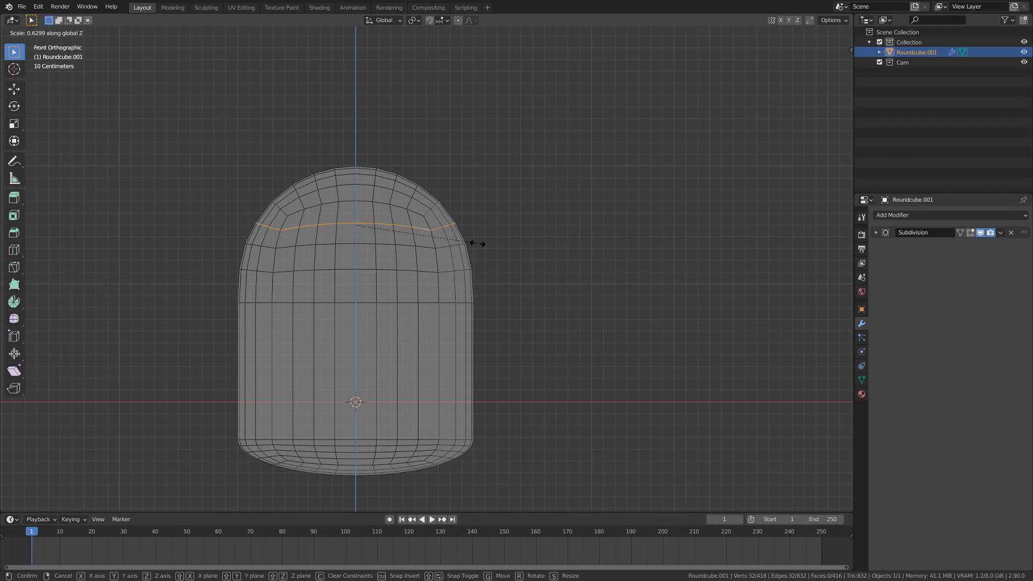
pyautogui.click(460, 242)
pyautogui.hotkey('alt', 'a')
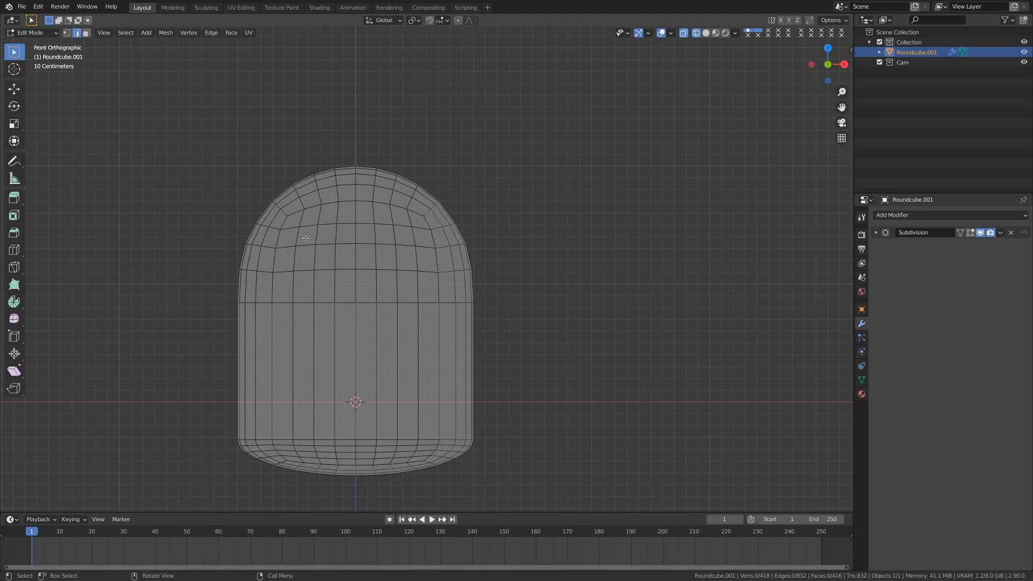
# Step: Examine the smoothed body in Object Mode with solid shading, from an angled view and from the front
pyautogui.moveTo(417, 265)
pyautogui.mouseDown(button='middle')
pyautogui.moveTo(380, 281)
pyautogui.moveTo(423, 320)
pyautogui.moveTo(570, 394)
pyautogui.moveTo(636, 355)
pyautogui.moveTo(664, 321)
pyautogui.moveTo(590, 290)
pyautogui.moveTo(457, 287)
pyautogui.moveTo(322, 311)
pyautogui.mouseUp(button='middle')
pyautogui.hotkey('ctrl', 'Tab')
pyautogui.click(311, 290)
pyautogui.press('z')
pyautogui.click(391, 299)
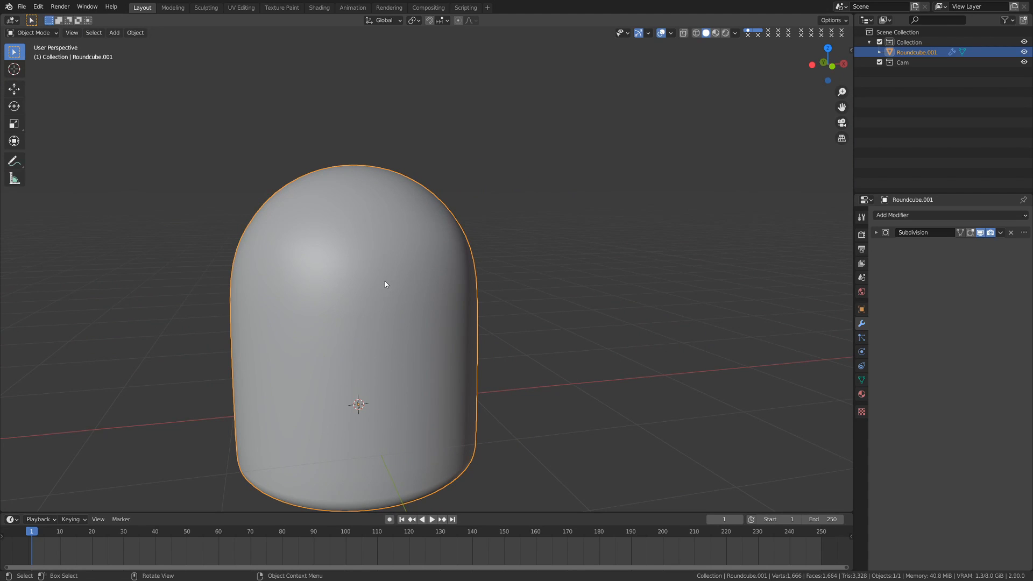
pyautogui.press('KP_1')
pyautogui.scroll(-2, 385, 283)
pyautogui.keyDown('shift'); pyautogui.moveTo(387, 286); pyautogui.dragTo(391, 265, button='middle'); pyautogui.keyUp('shift')
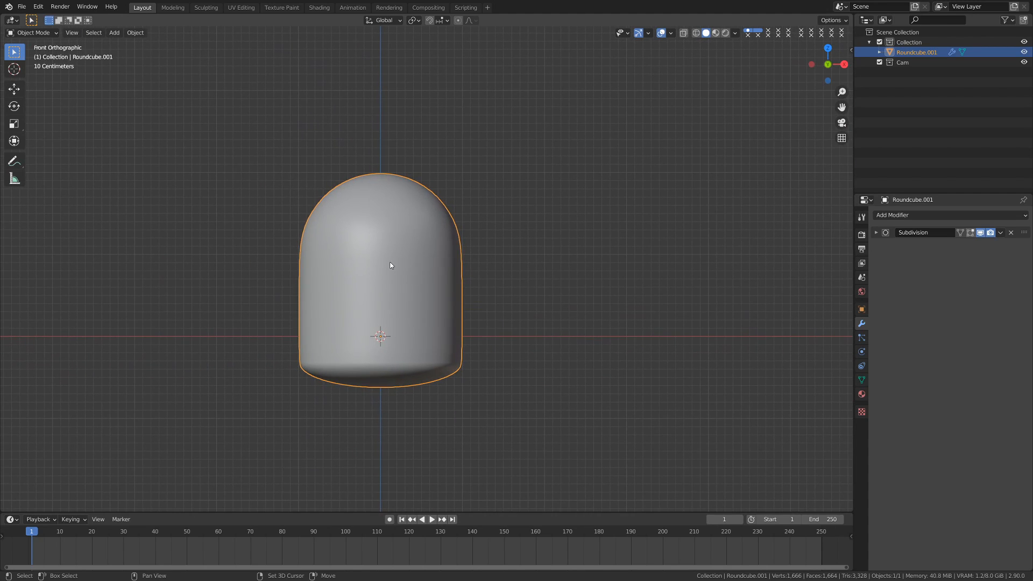
# Step: Return the body to Edit Mode in front view with wireframe shading and vertex selection
pyautogui.hotkey('ctrl', 'Tab')
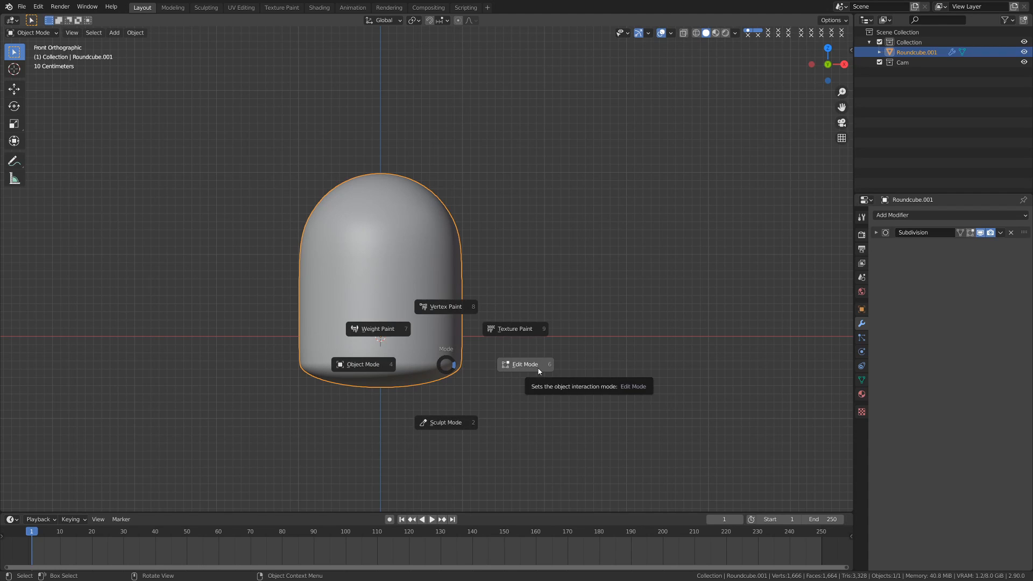
pyautogui.click(538, 368)
pyautogui.keyDown('shift'); pyautogui.moveTo(452, 376); pyautogui.dragTo(461, 361, button='middle'); pyautogui.keyUp('shift')
pyautogui.press('z')
pyautogui.click(409, 371)
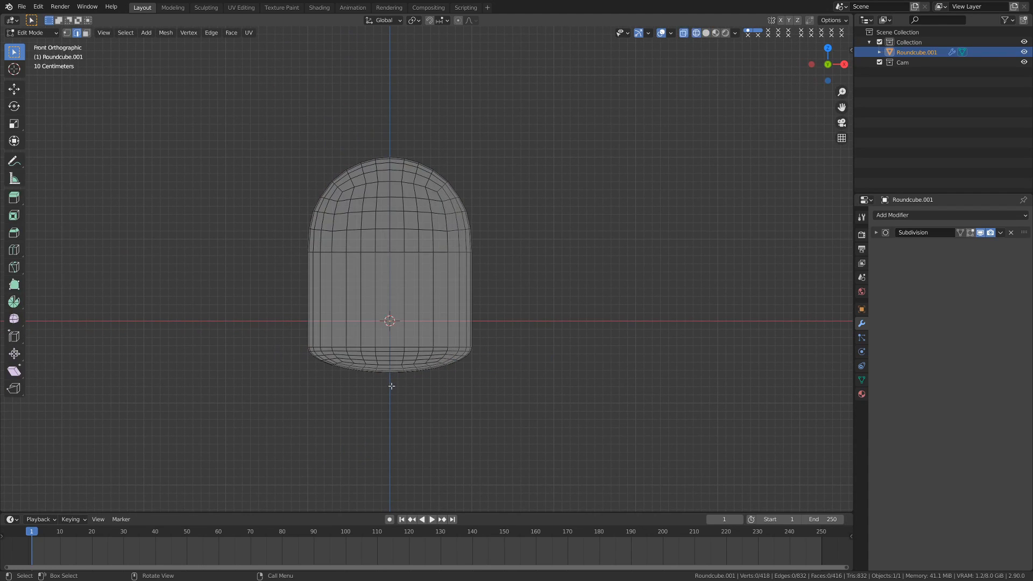
pyautogui.scroll(2, 391, 385)
pyautogui.press('1')
pyautogui.keyDown('shift'); pyautogui.moveTo(391, 386); pyautogui.dragTo(387, 357, button='middle'); pyautogui.keyUp('shift')
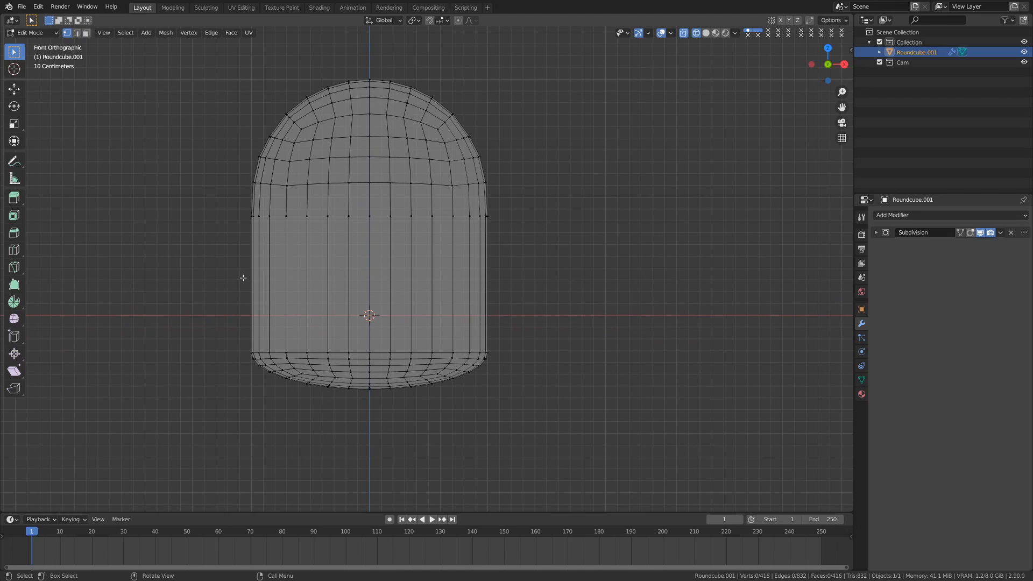
# Step: Select the flattened lower cap, move it slightly down along Z and scale it flatter along Z
pyautogui.moveTo(209, 314); pyautogui.dragTo(562, 422)
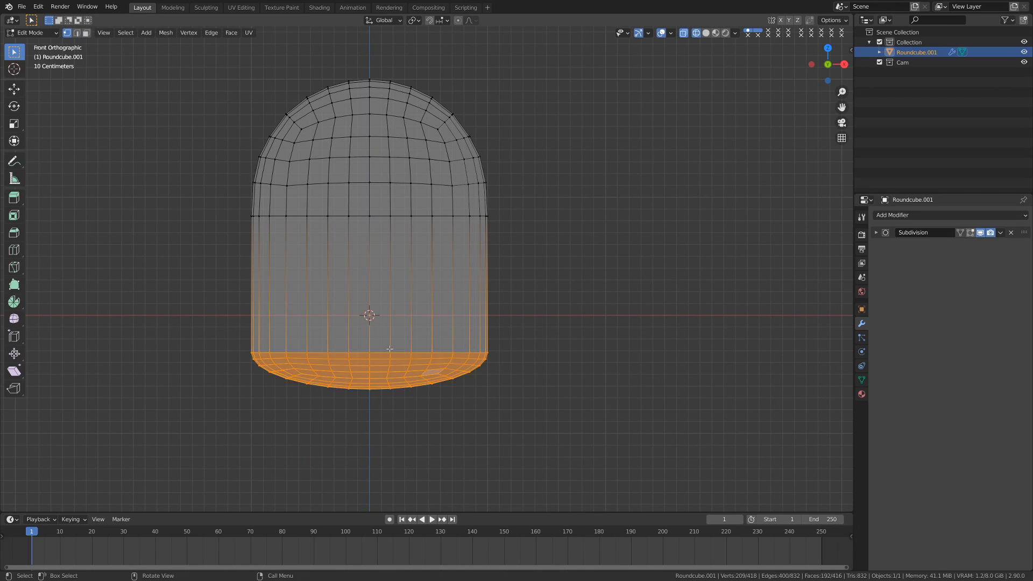
pyautogui.press('g')
pyautogui.press('z')
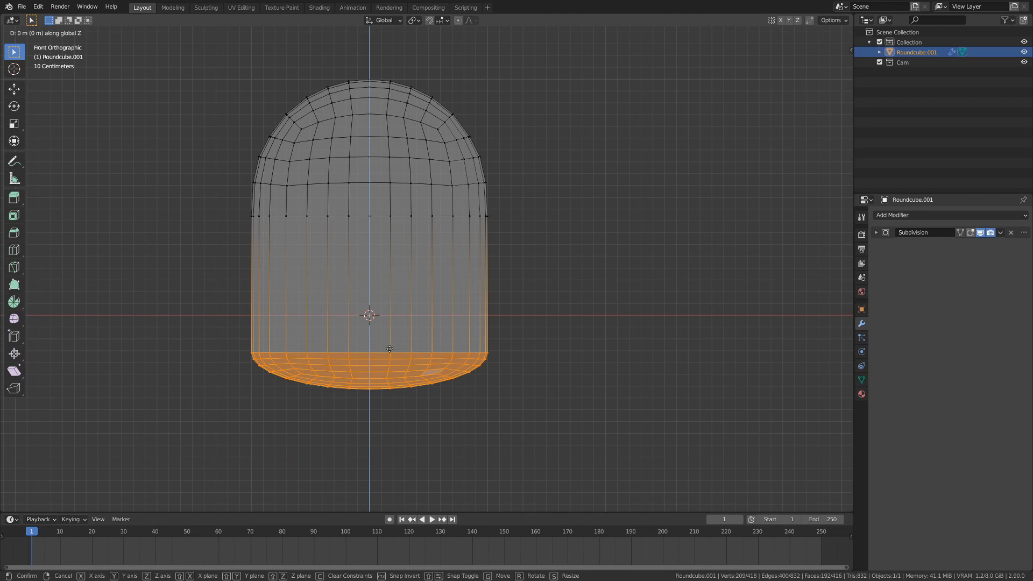
pyautogui.click(400, 368)
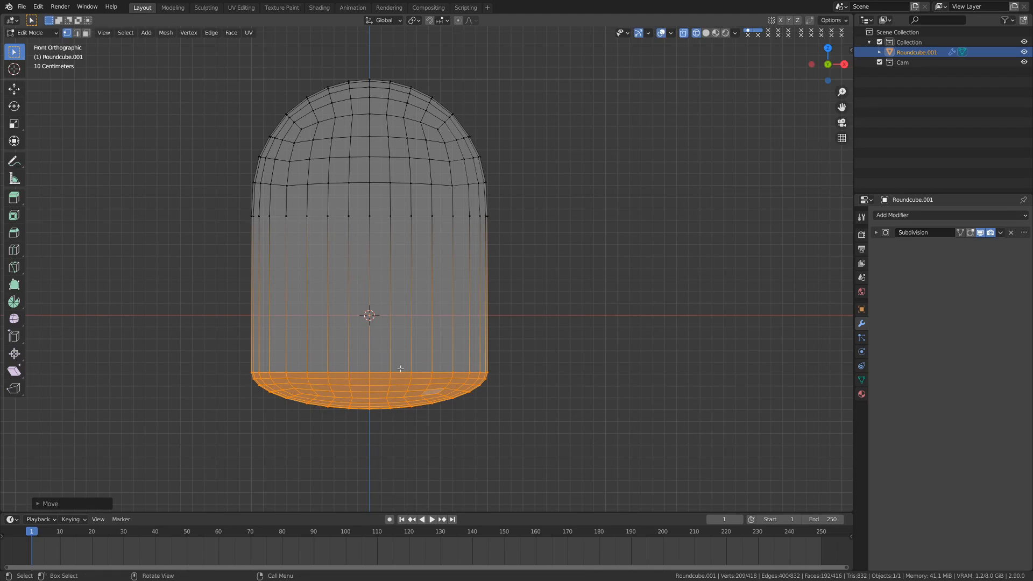
pyautogui.press('s')
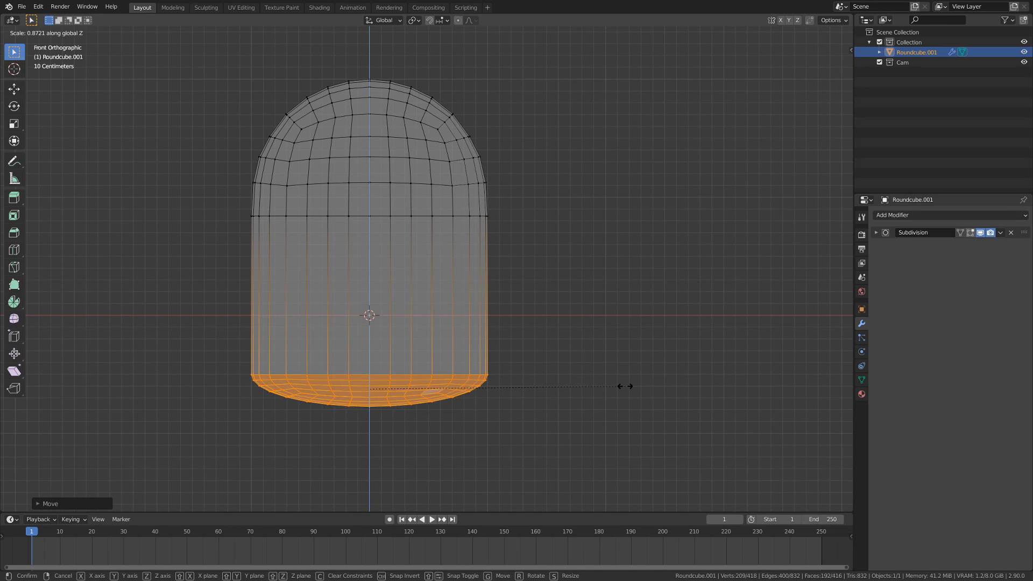
pyautogui.click(579, 388)
pyautogui.click(554, 383)
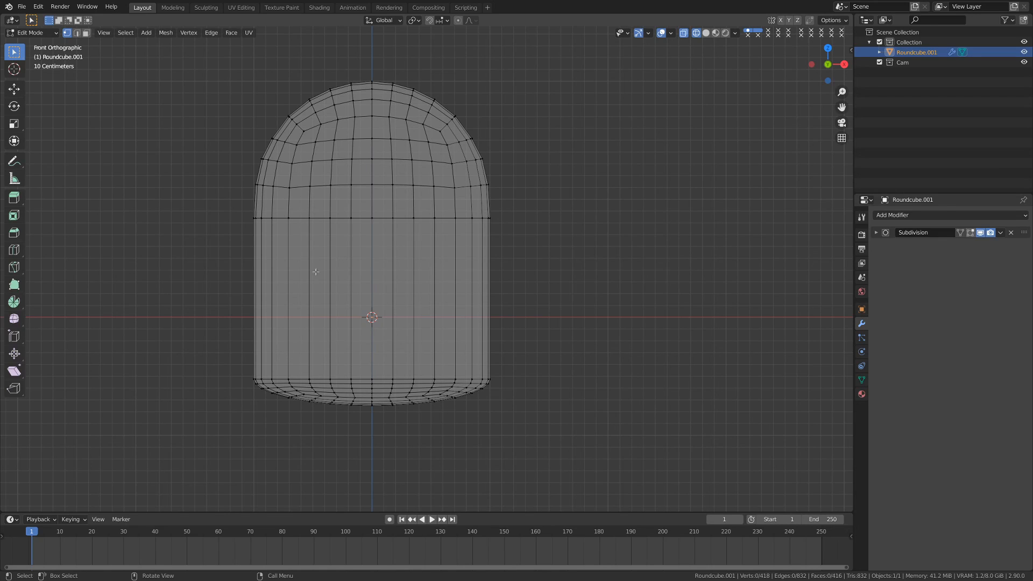
# Step: Add five evenly spaced horizontal loop cuts across the body's straight side section without sliding them
pyautogui.hotkey('ctrl', 'r')
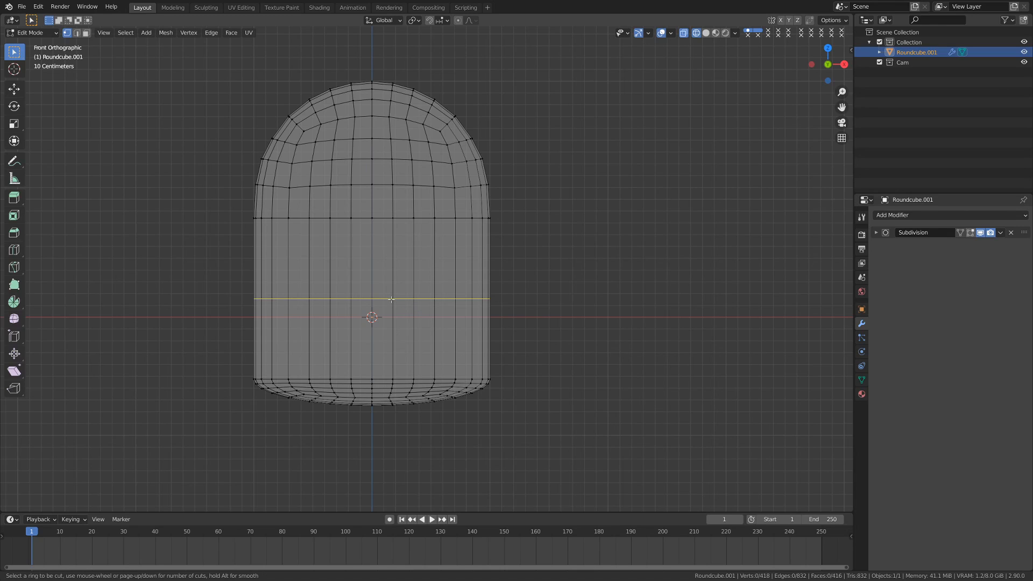
pyautogui.scroll(4, 391, 299)
pyautogui.click(393, 299)
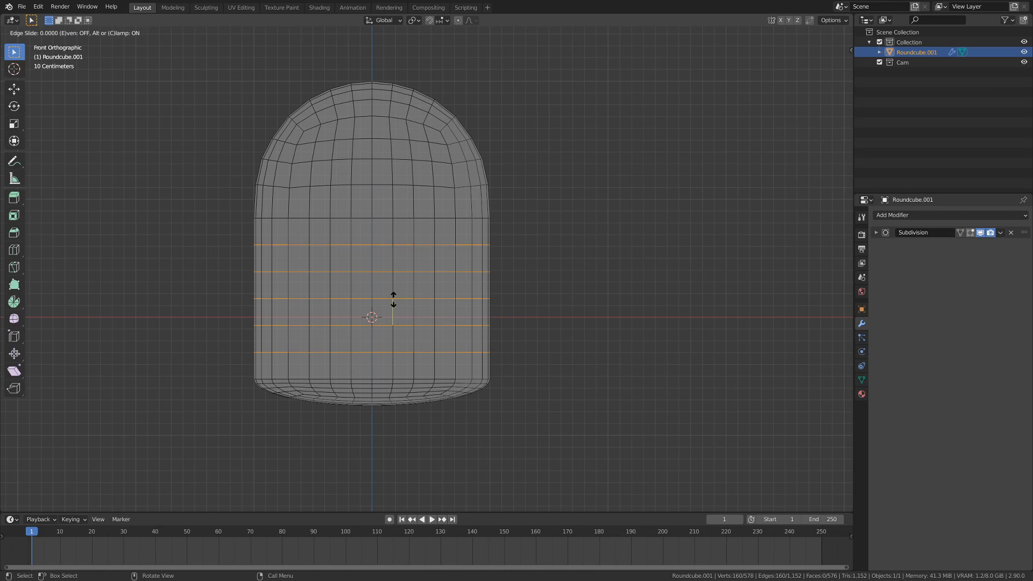
pyautogui.rightClick(394, 299)
pyautogui.hotkey('alt', 'a')
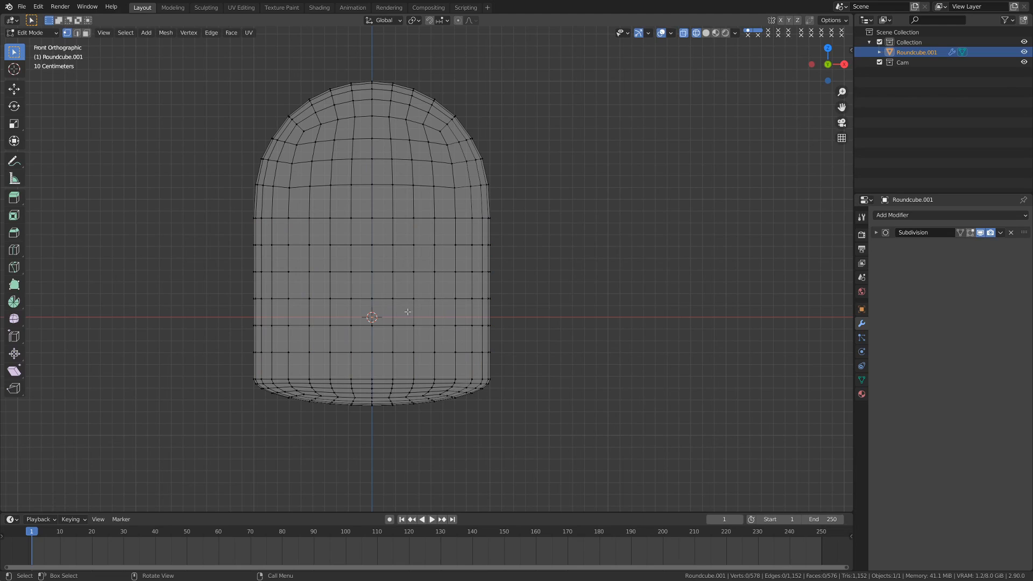
pyautogui.hotkey('ctrl', 'r')
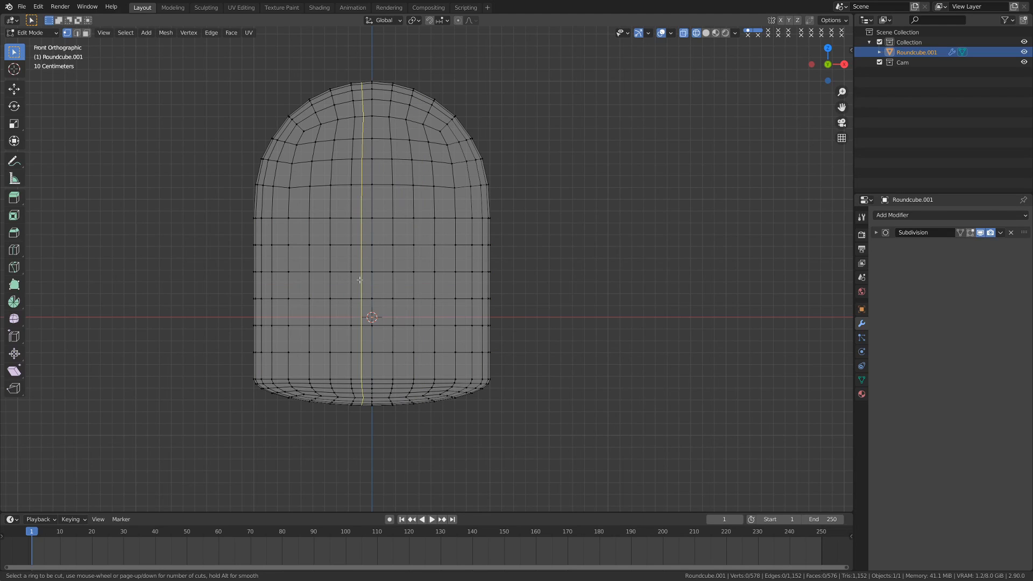
pyautogui.scroll(1, 355, 281)
pyautogui.scroll(2, 356, 281)
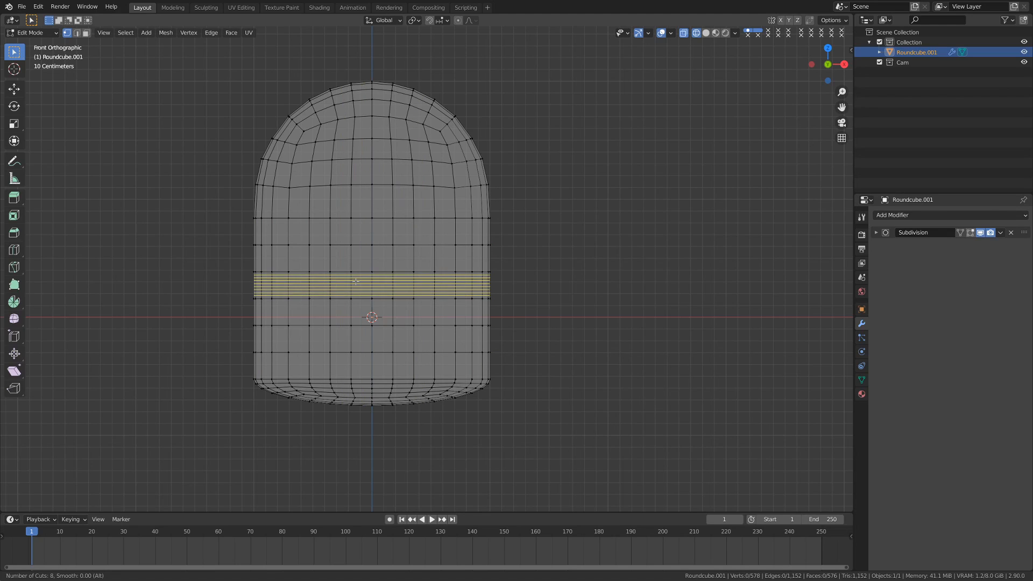
pyautogui.scroll(-3, 356, 280)
pyautogui.press('Escape')
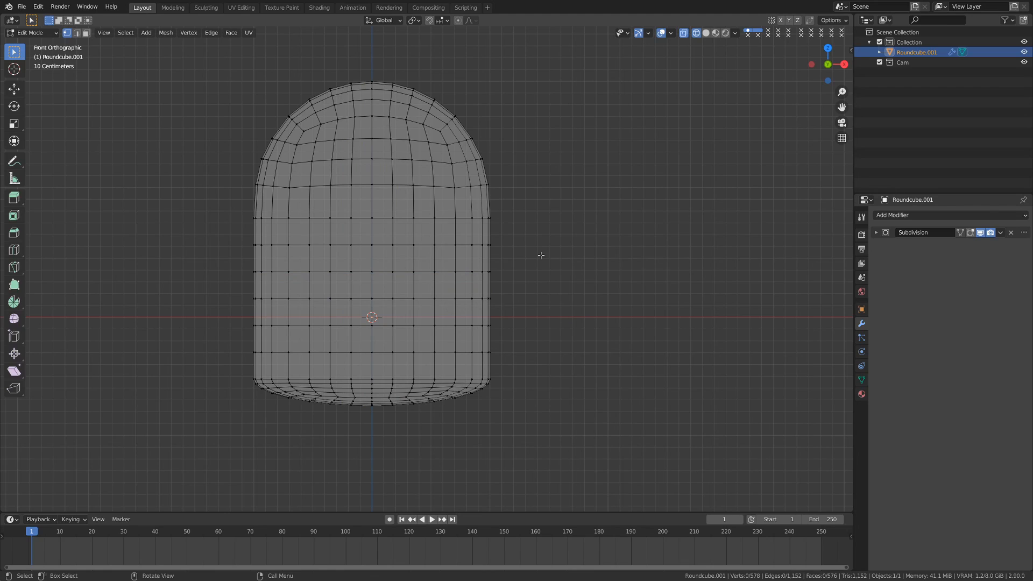
# Step: View the body's mesh from the top in orthographic projection
pyautogui.keyDown('shift'); pyautogui.moveTo(438, 281); pyautogui.dragTo(493, 288, button='middle'); pyautogui.keyUp('shift')
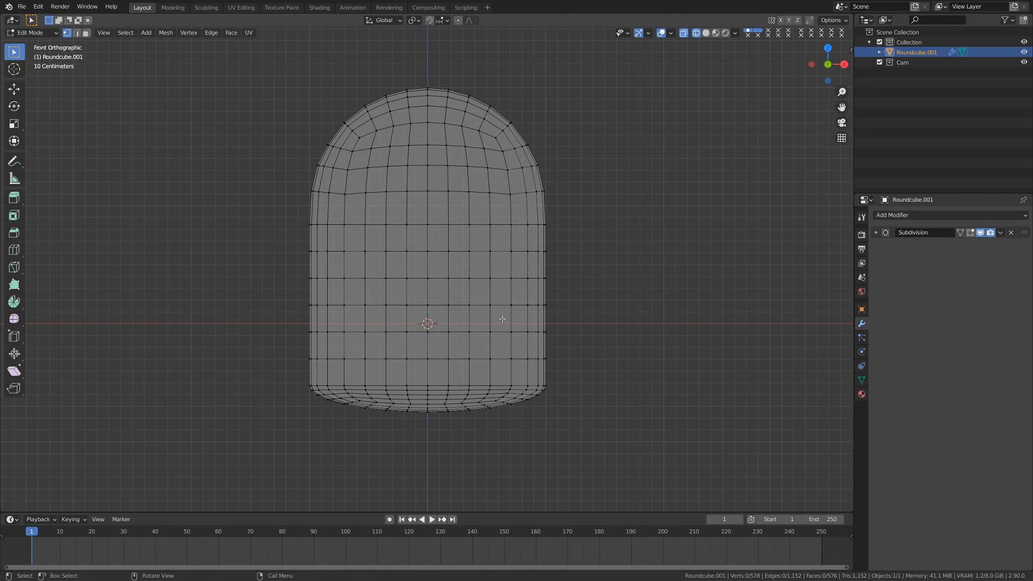
pyautogui.keyDown('shift'); pyautogui.moveTo(498, 317); pyautogui.dragTo(460, 311, button='middle'); pyautogui.keyUp('shift')
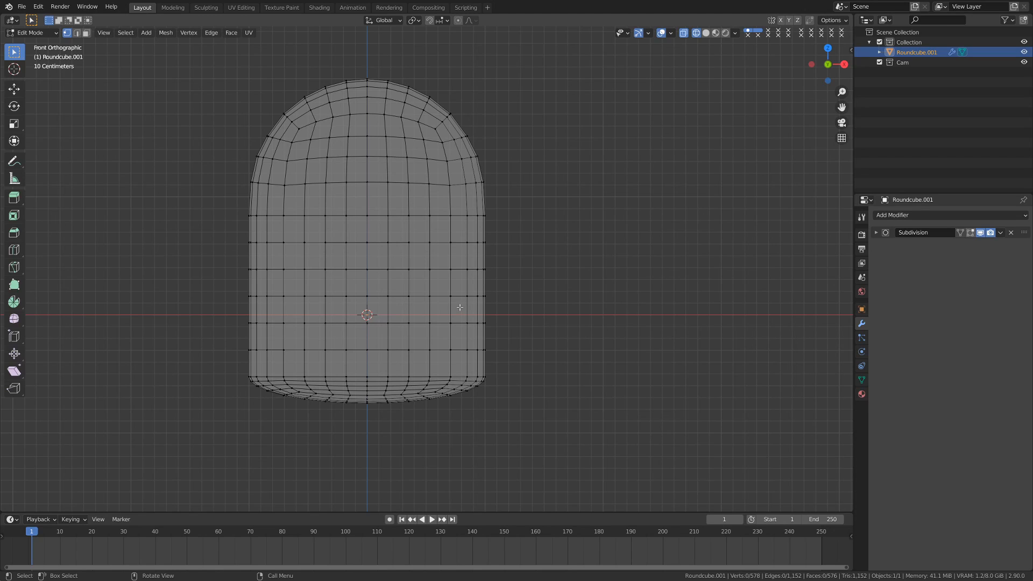
pyautogui.press('KP_7')
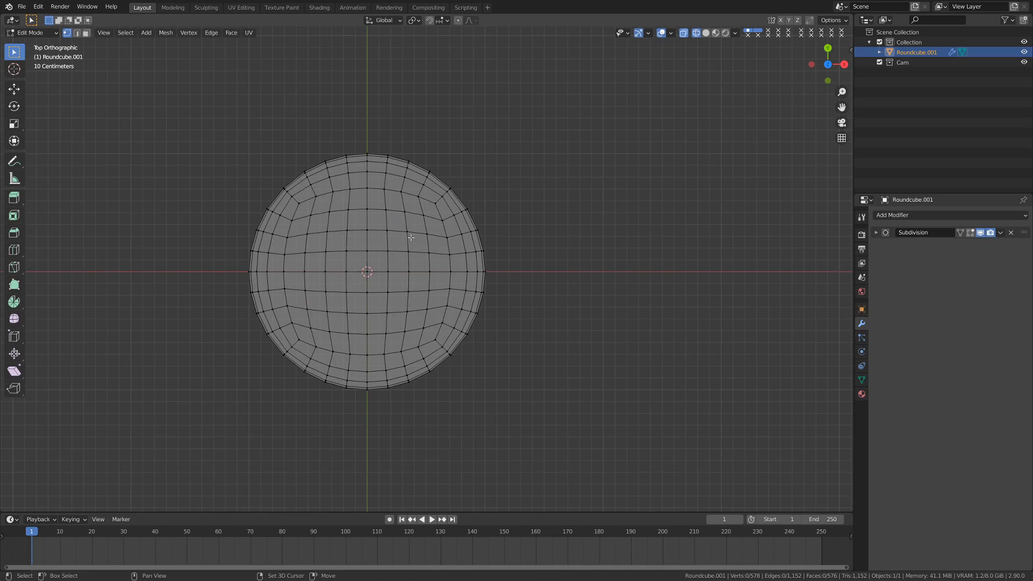
pyautogui.keyDown('shift'); pyautogui.moveTo(446, 253); pyautogui.dragTo(441, 275, button='middle'); pyautogui.keyUp('shift')
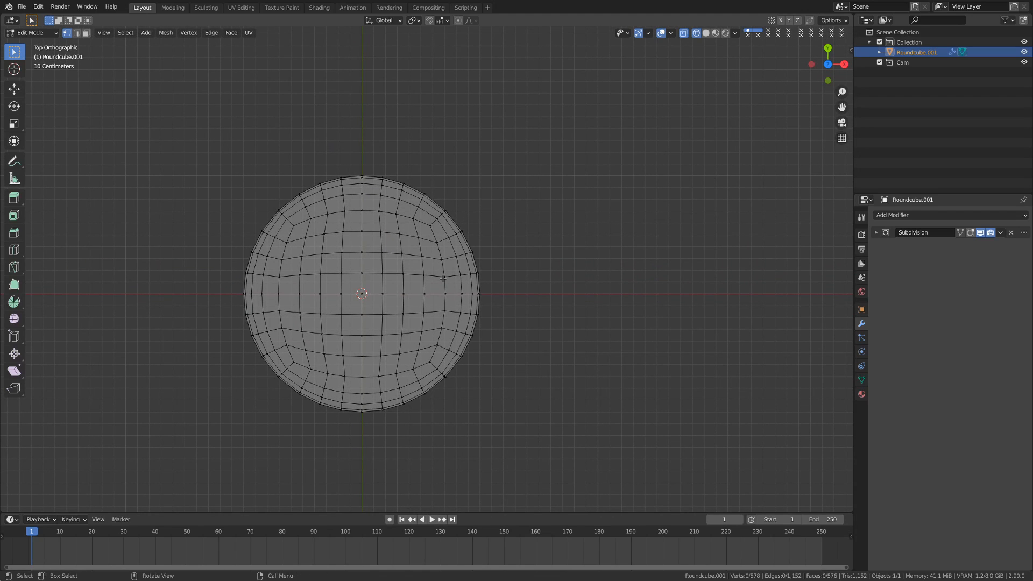
# Step: Scale the whole body mesh along Y to about 0.77 and clear the selection
pyautogui.press('a')
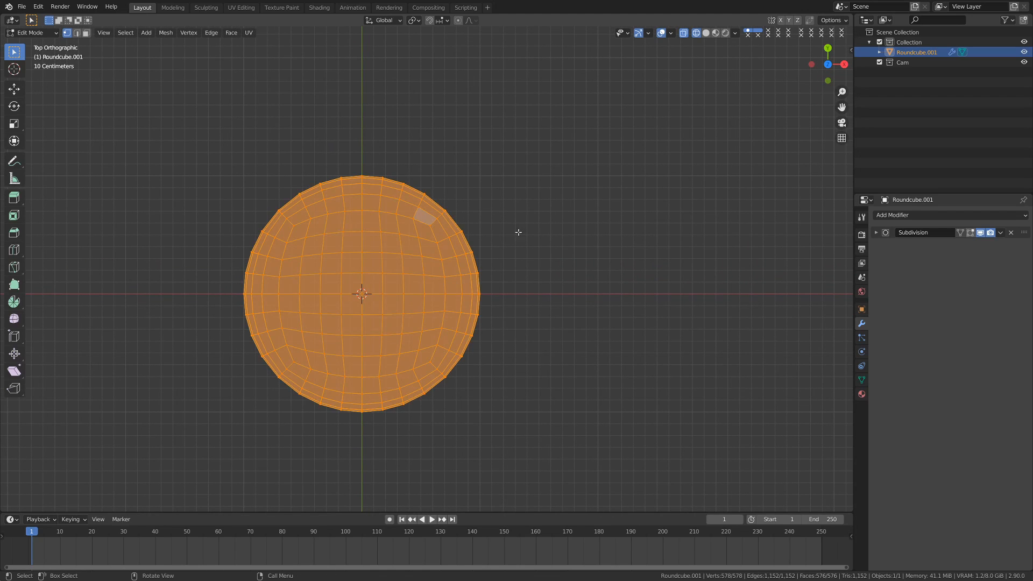
pyautogui.press('s')
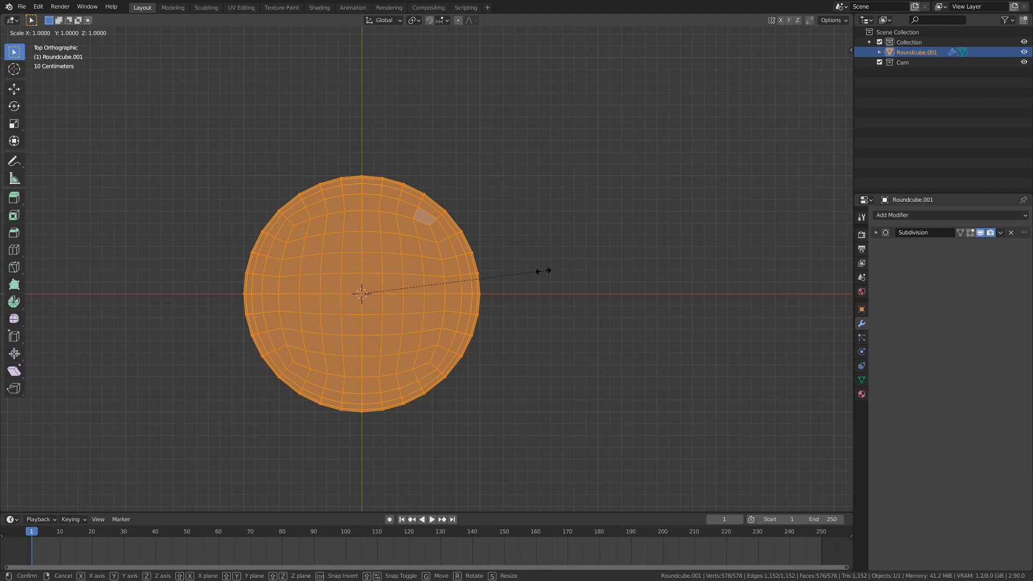
pyautogui.press('y')
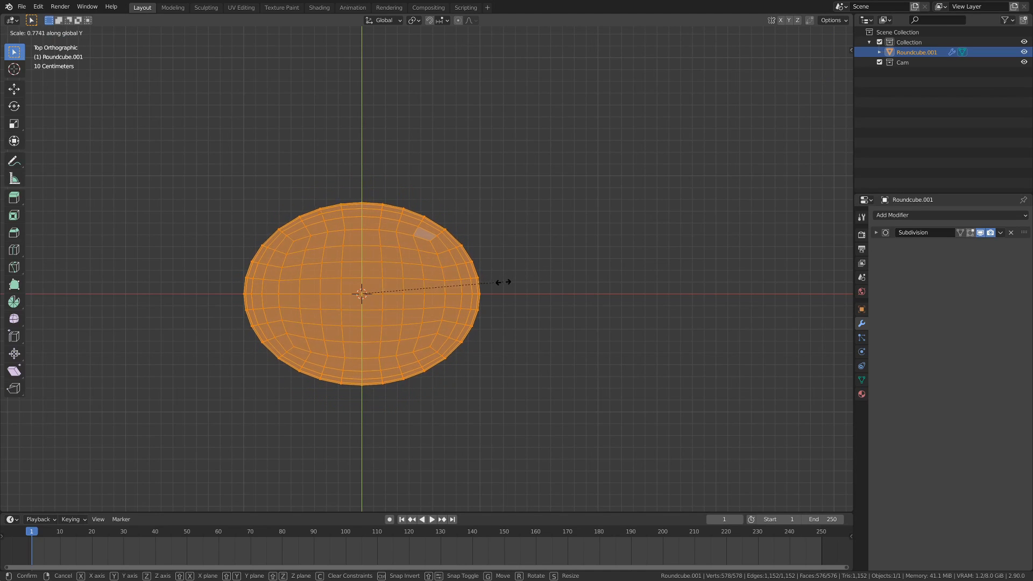
pyautogui.click(503, 282)
pyautogui.click(497, 283)
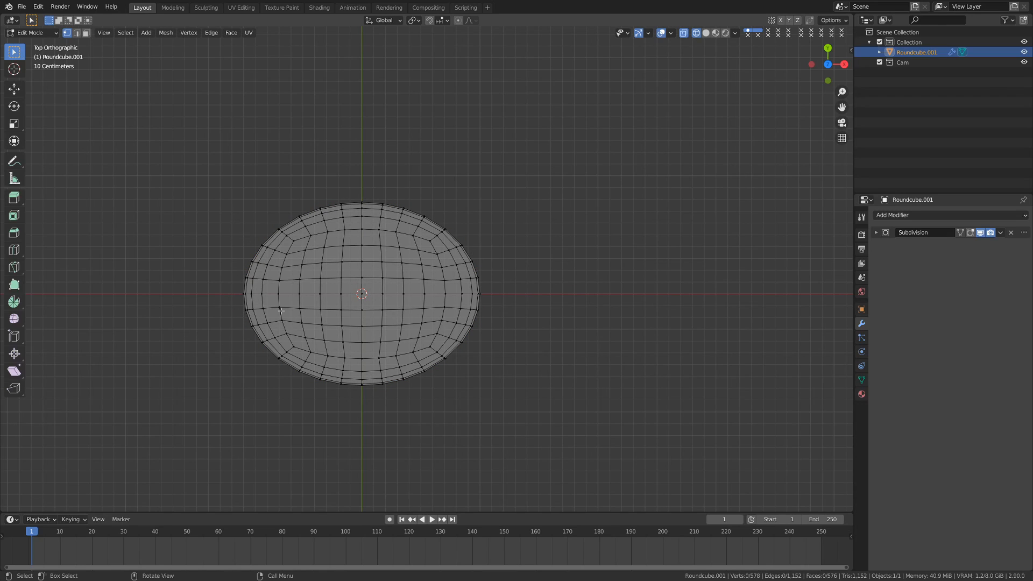
# Step: Circle-select the body's negative-X end and scale it slightly narrower along X with smooth proportional editing enabled
pyautogui.press('c')
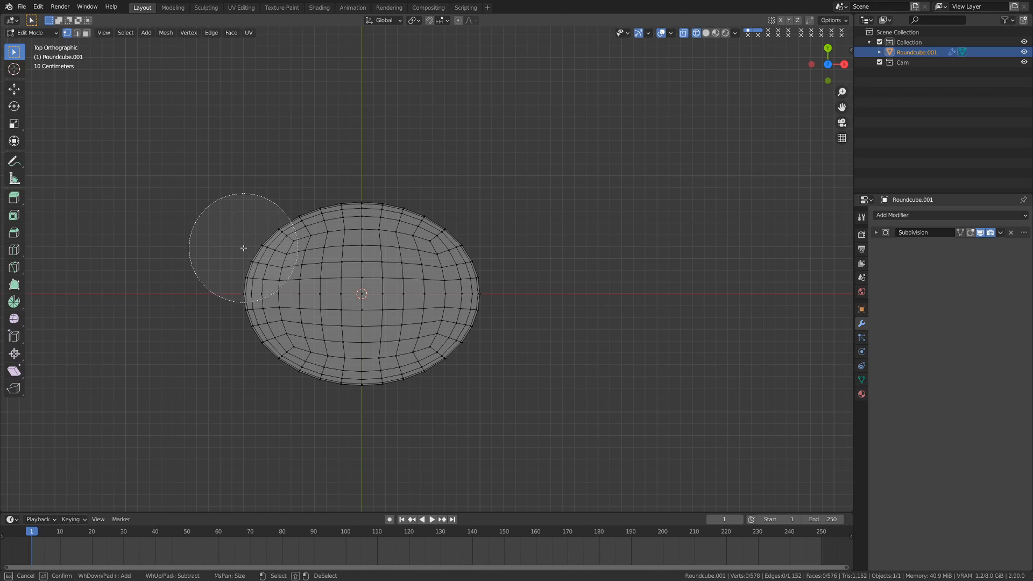
pyautogui.moveTo(242, 243); pyautogui.dragTo(242, 336)
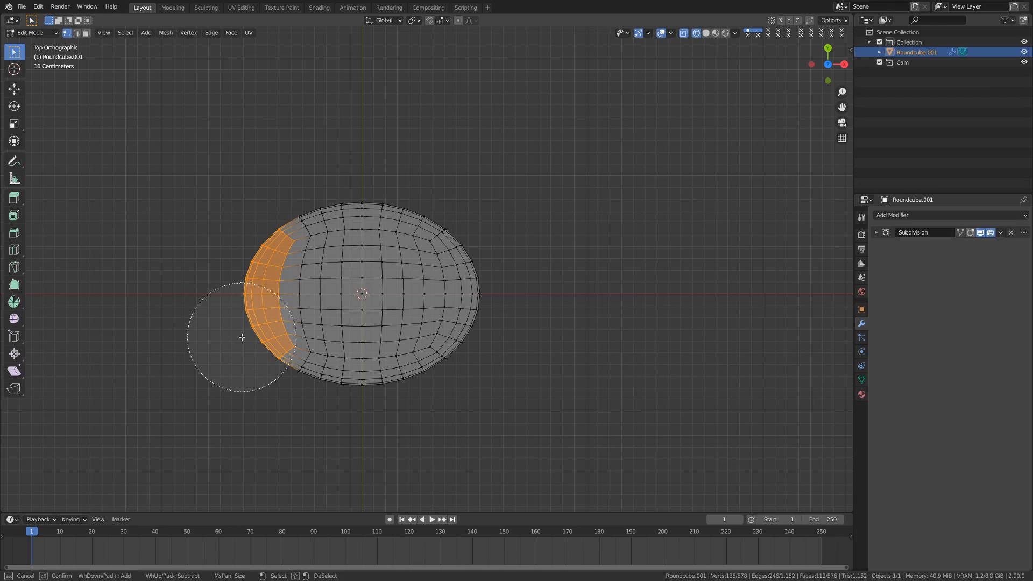
pyautogui.press('Escape')
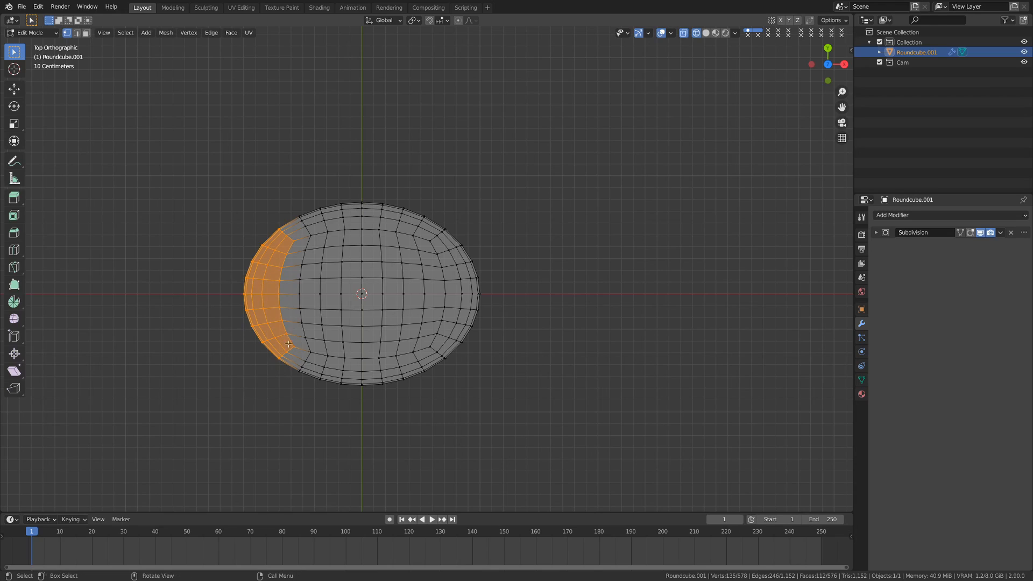
pyautogui.click(458, 20)
pyautogui.press('s')
pyautogui.press('x')
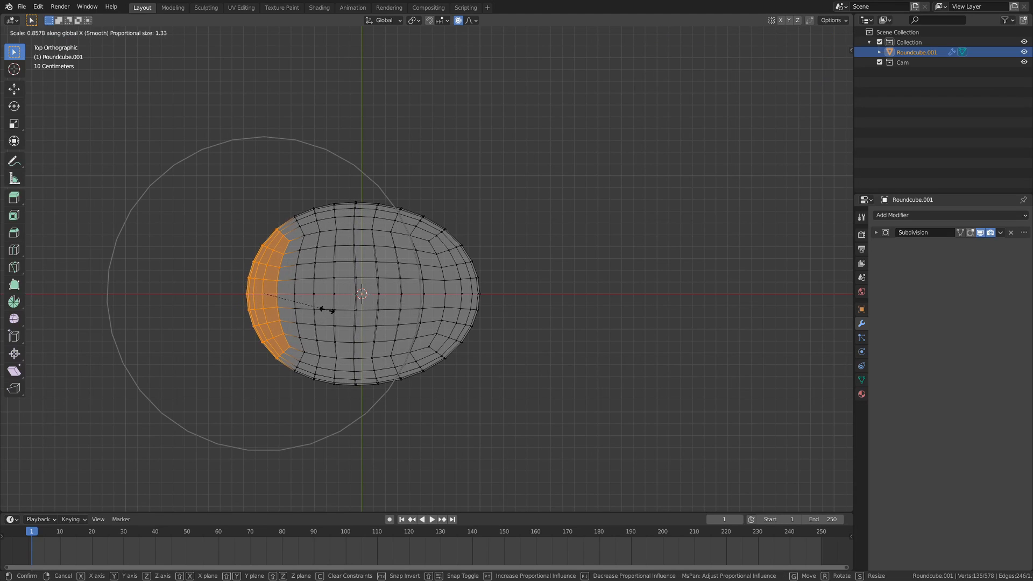
pyautogui.click(325, 306)
pyautogui.hotkey('alt', 'a')
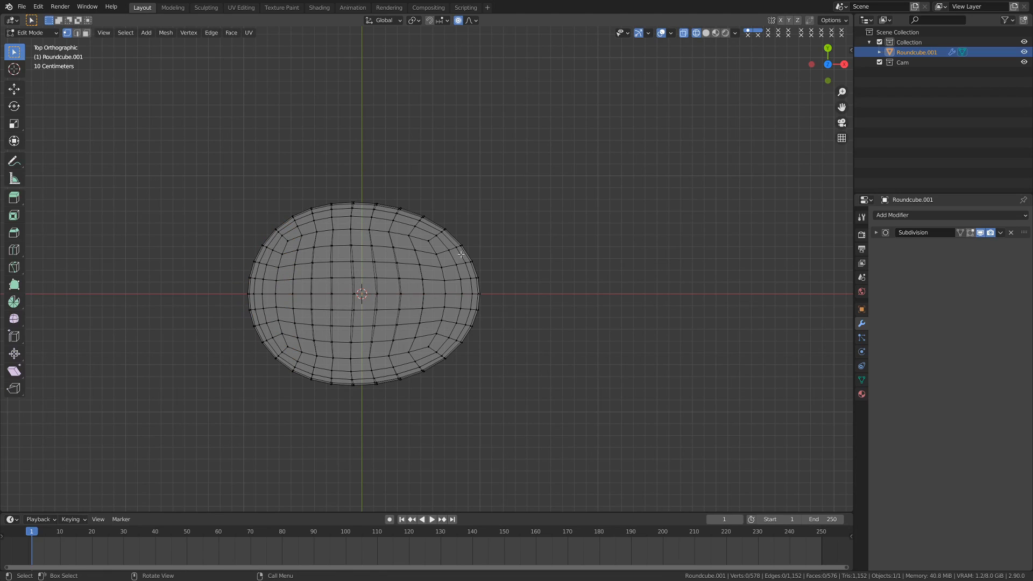
# Step: Circle-select the body's positive-X end and scale it along X to about 0.76 with smooth proportional falloff
pyautogui.press('c')
pyautogui.moveTo(477, 242)
pyautogui.mouseDown()
pyautogui.moveTo(491, 276)
pyautogui.moveTo(472, 311)
pyautogui.mouseUp()
pyautogui.press('Escape')
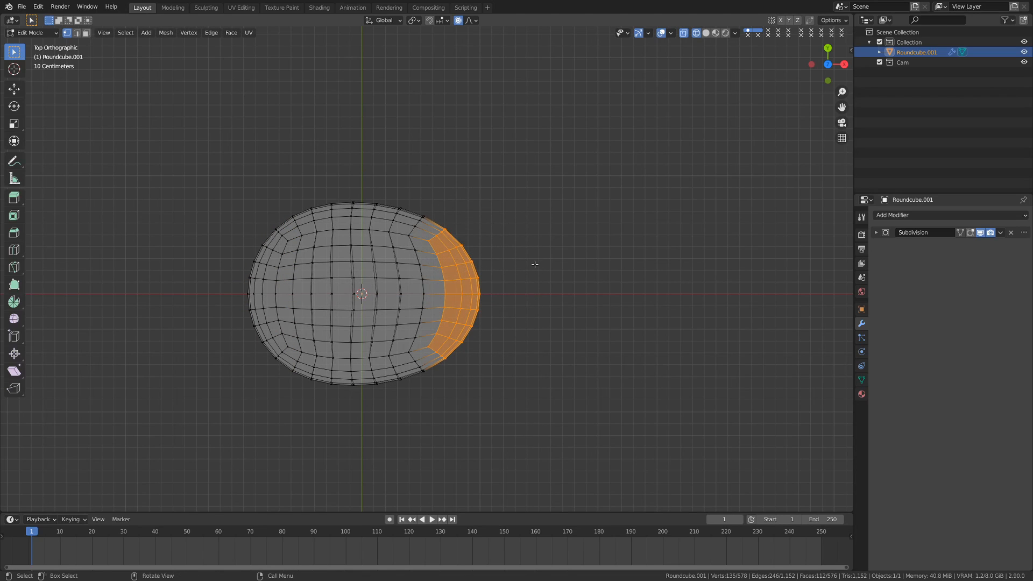
pyautogui.press('s')
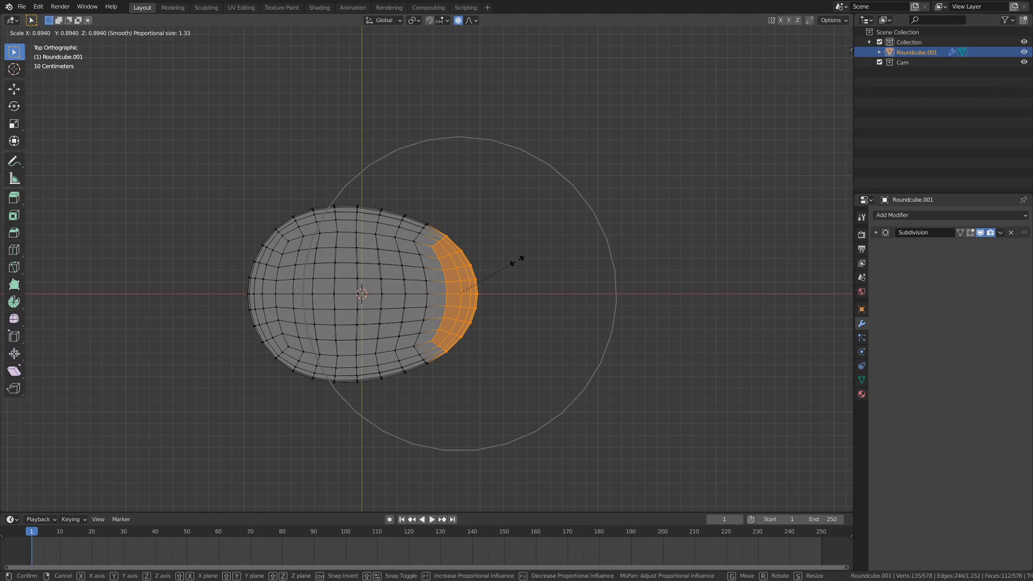
pyautogui.press('x')
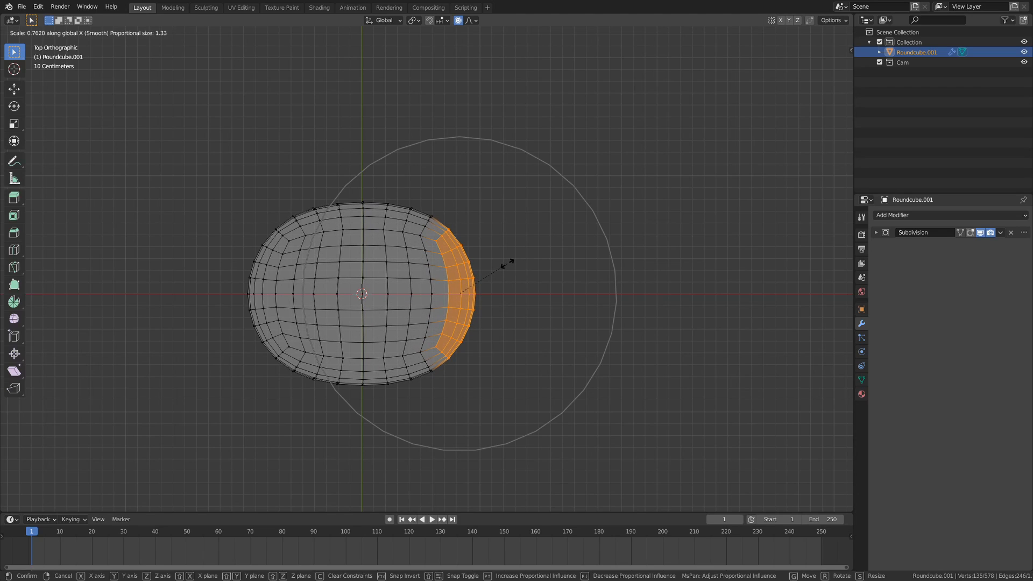
pyautogui.click(508, 266)
pyautogui.click(509, 268)
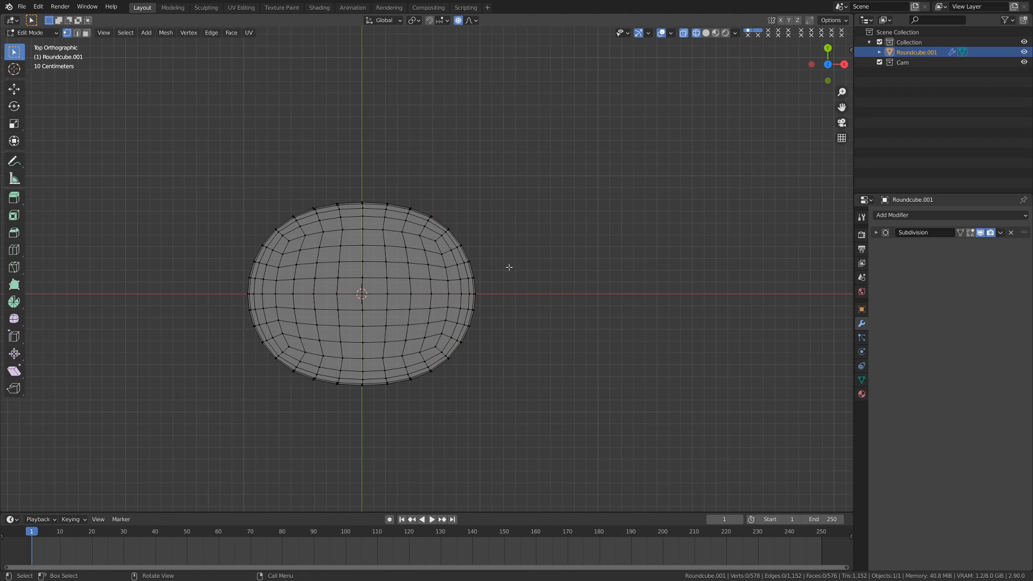
# Step: Switch the body to Object Mode and show it centred in front orthographic view
pyautogui.press('Tab')
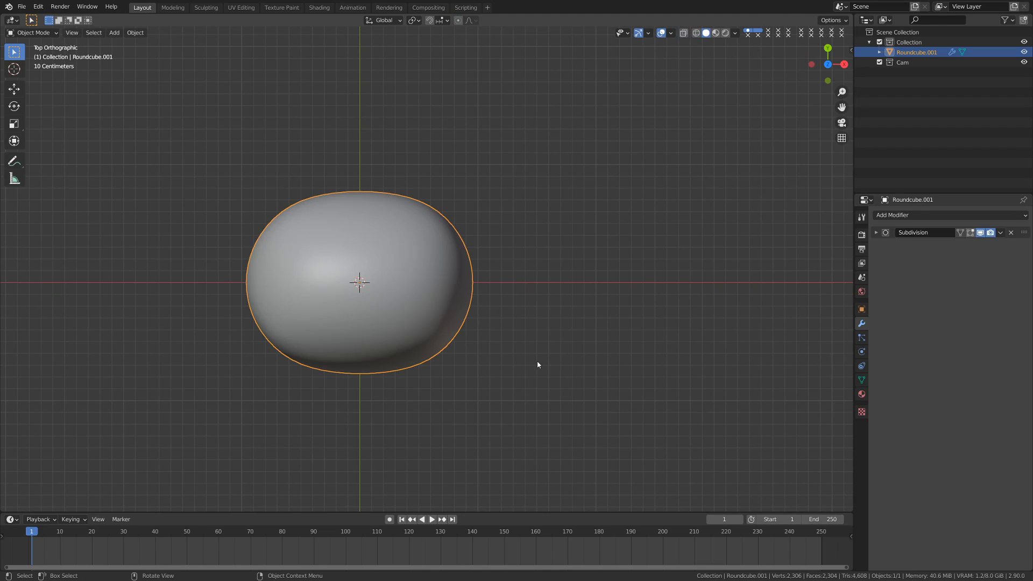
pyautogui.moveTo(537, 362); pyautogui.dragTo(420, 270, button='middle')
pyautogui.press('KP_1')
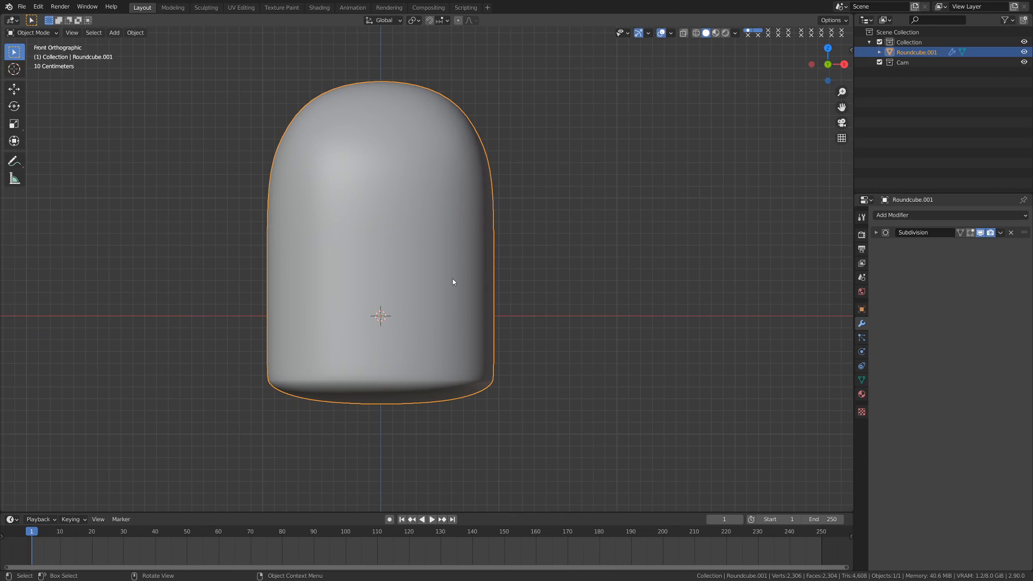
pyautogui.keyDown('shift'); pyautogui.moveTo(437, 266); pyautogui.dragTo(449, 308, button='middle'); pyautogui.keyUp('shift')
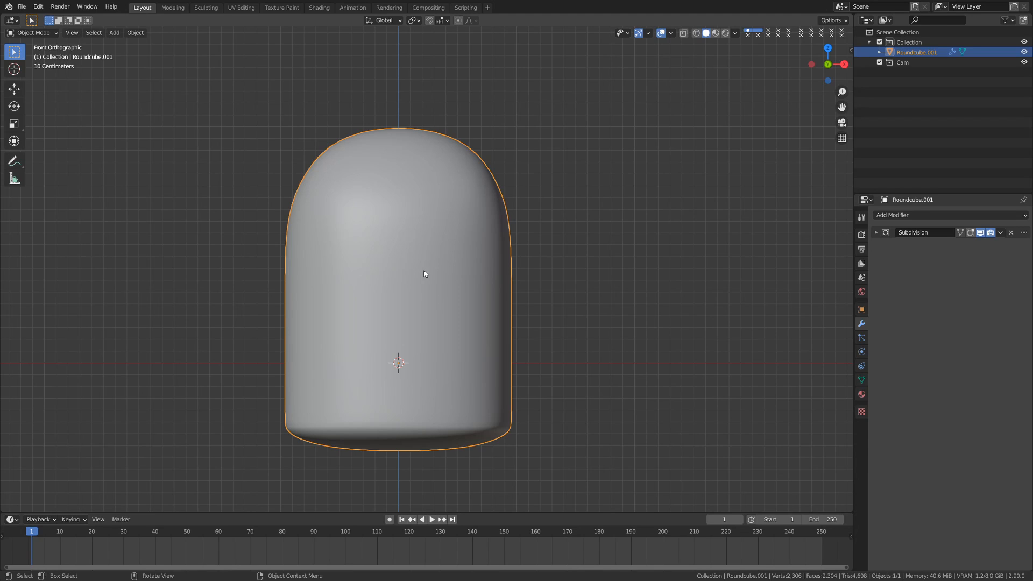
pyautogui.keyDown('shift'); pyautogui.moveTo(486, 323); pyautogui.dragTo(473, 311, button='middle'); pyautogui.keyUp('shift')
pyautogui.hotkey('ctrl', 'Tab')
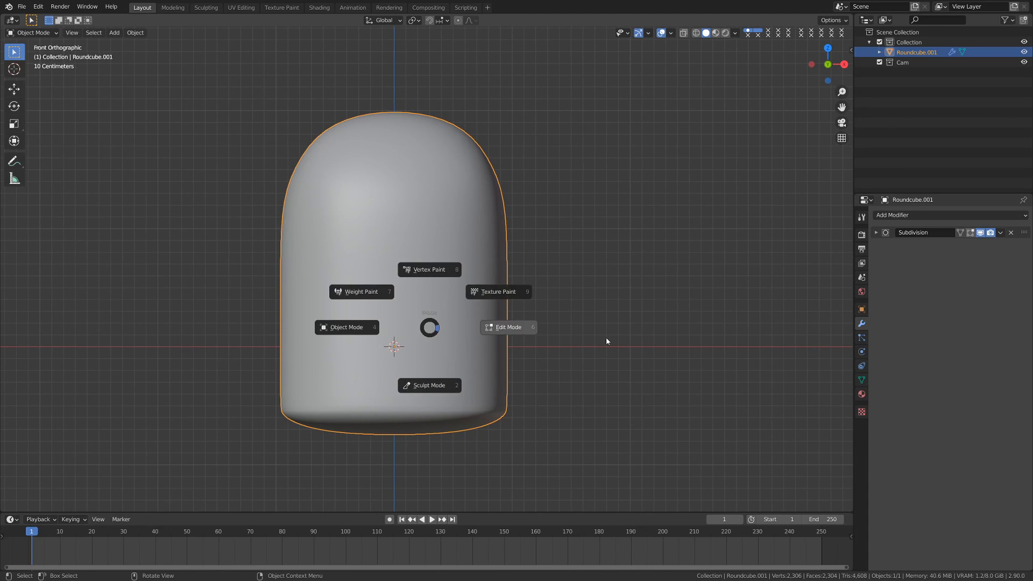
pyautogui.click(354, 331)
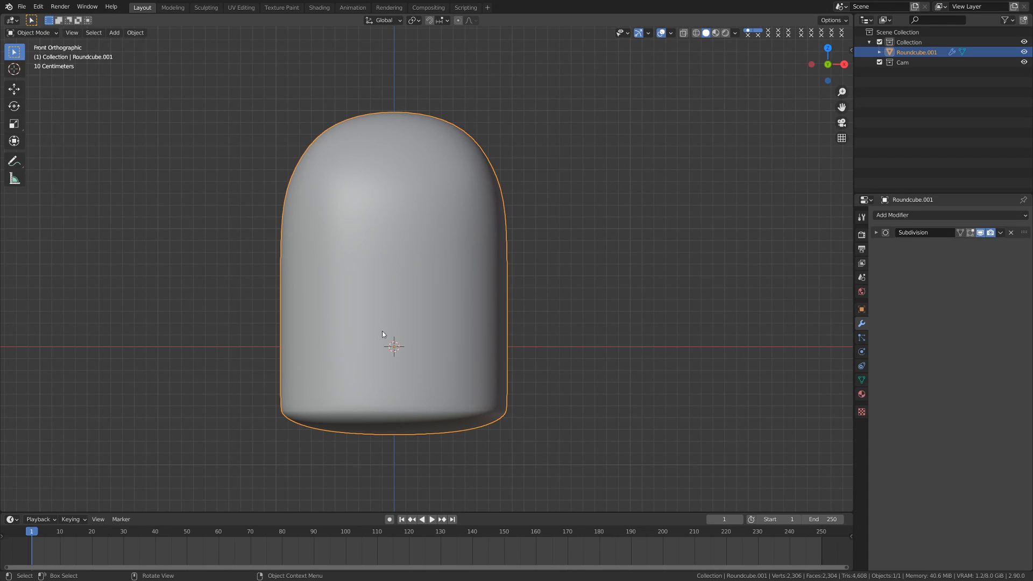
# Step: Add a round cube and, from the right view, move it along negative Y to the front of the body
pyautogui.hotkey('shift', 'a')
pyautogui.moveTo(390, 330)
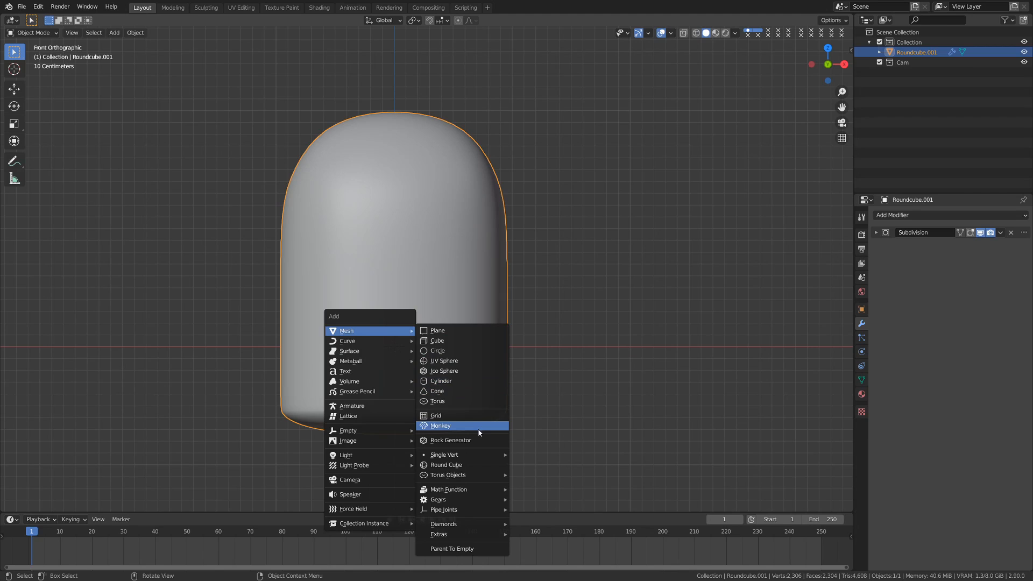
pyautogui.click(472, 464)
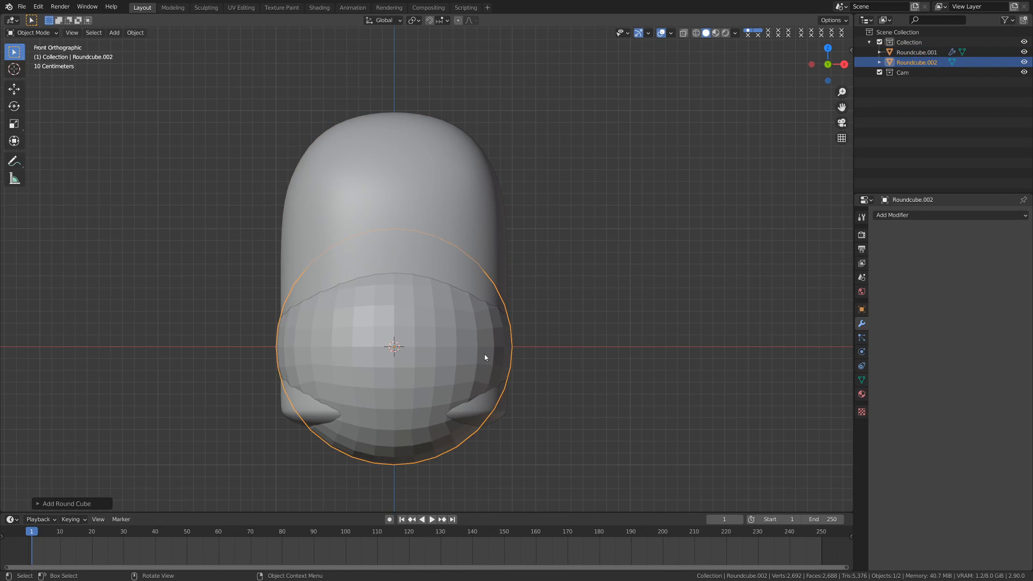
pyautogui.scroll(-2, 484, 354)
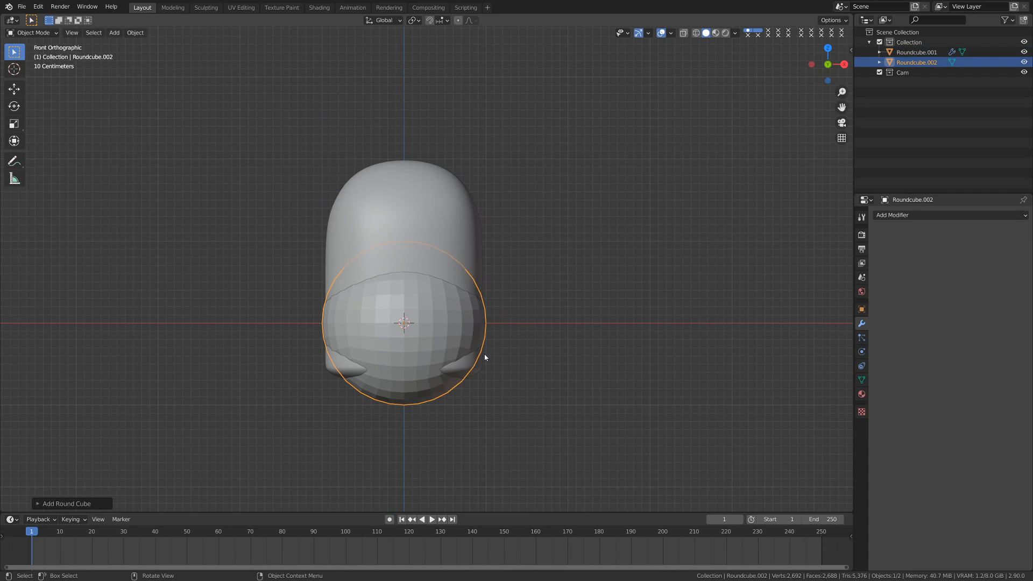
pyautogui.press('KP_3')
pyautogui.press('g')
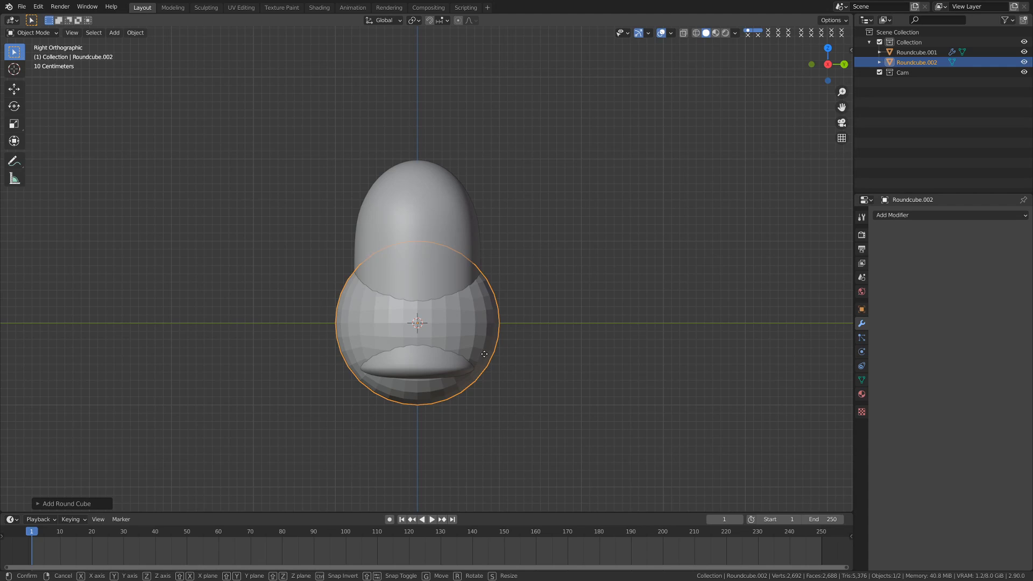
pyautogui.press('y')
pyautogui.click(397, 356)
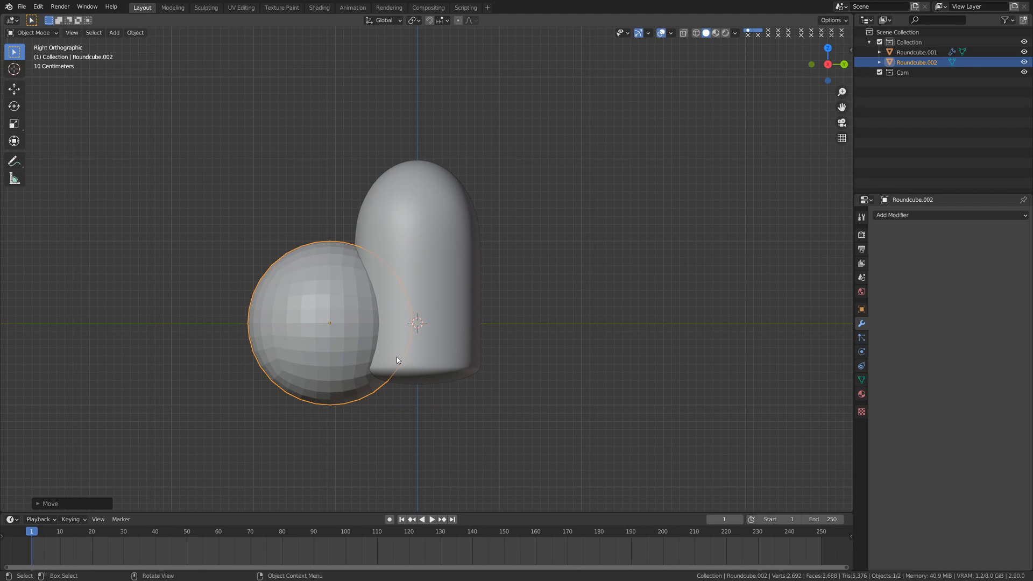
# Step: Scale the new sphere uniformly to about half its size and raise it along Z to the body's upper part
pyautogui.press('s')
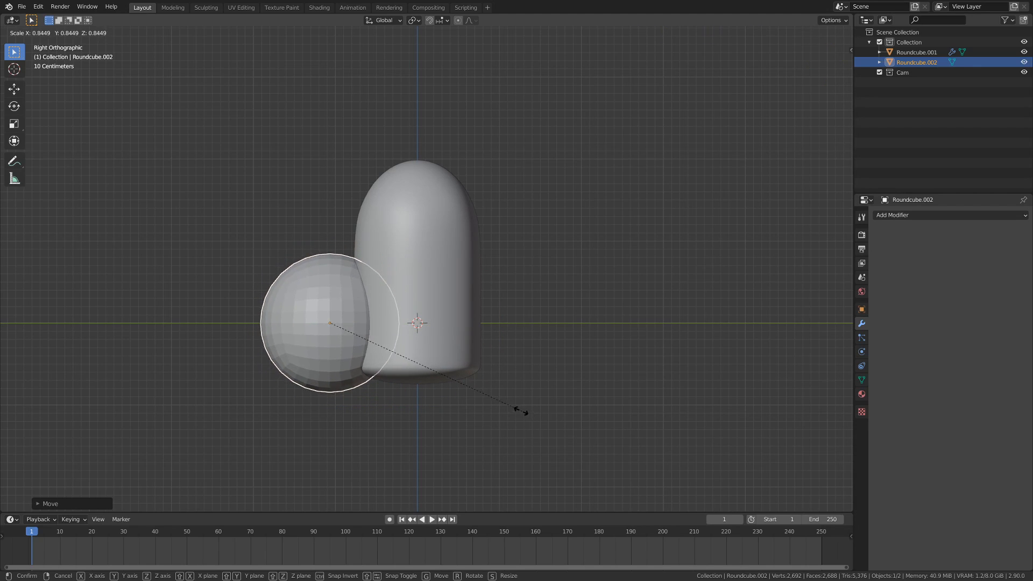
pyautogui.click(441, 389)
pyautogui.press('g')
pyautogui.press('z')
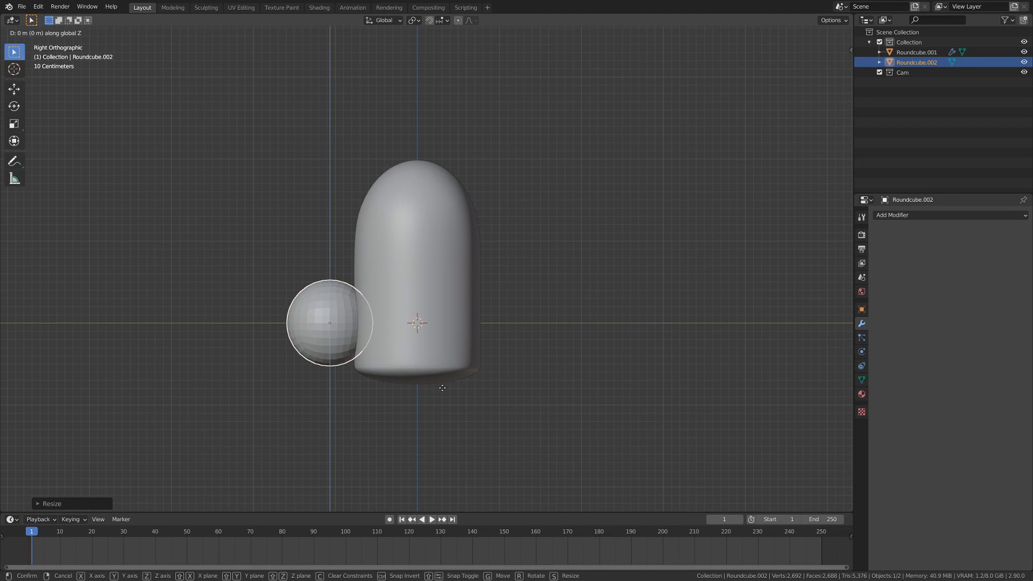
pyautogui.click(159, 211)
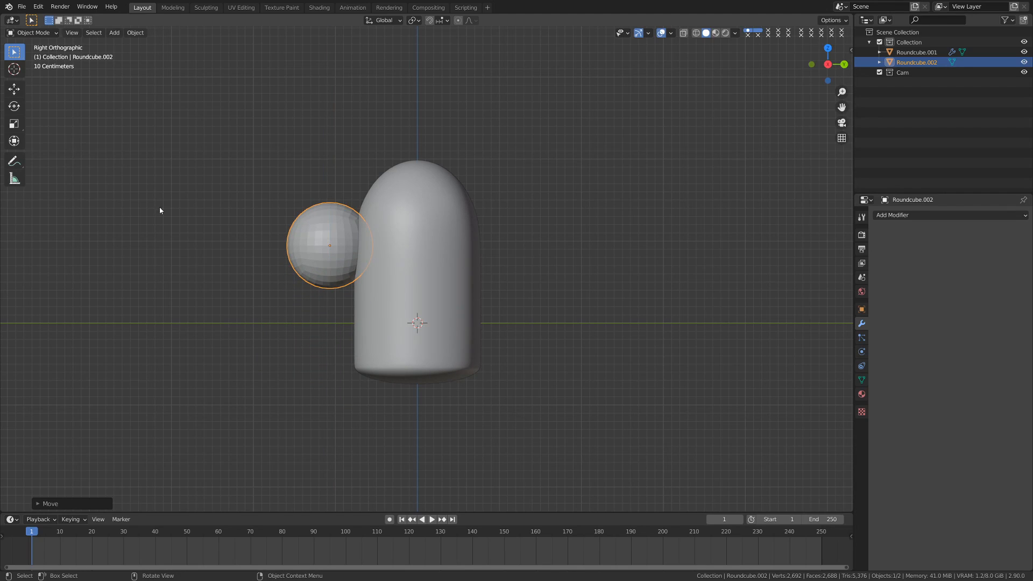
# Step: Move the sphere along Y closer into the body's front with the Move tool and deselect it
pyautogui.click(16, 86)
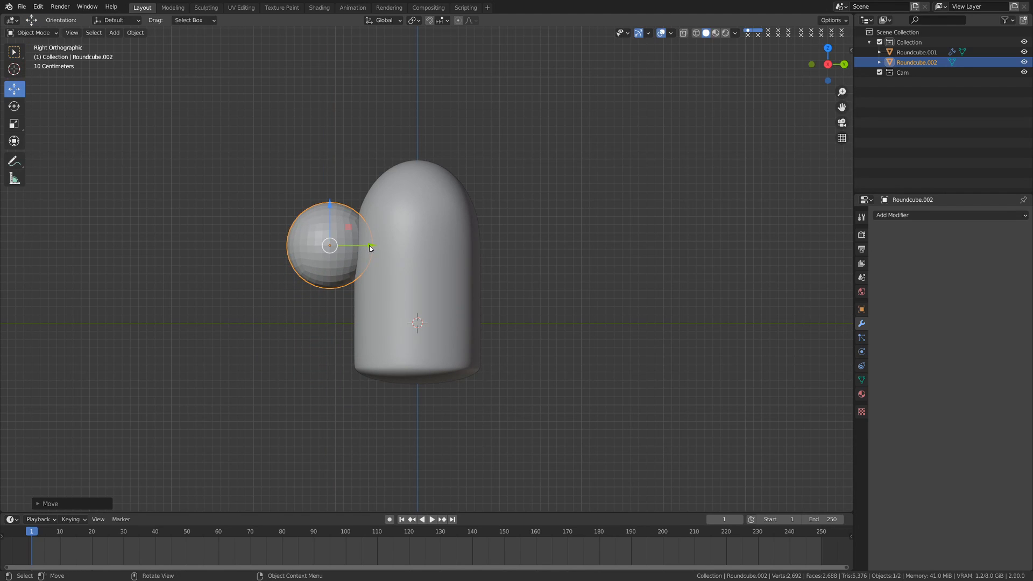
pyautogui.moveTo(370, 248); pyautogui.dragTo(399, 251)
pyautogui.click(260, 266)
# Step: Stretch the sphere wider along X and flatten it slightly along Z with the Scale tool to form an ellipsoid
pyautogui.moveTo(261, 267); pyautogui.dragTo(372, 267, button='middle')
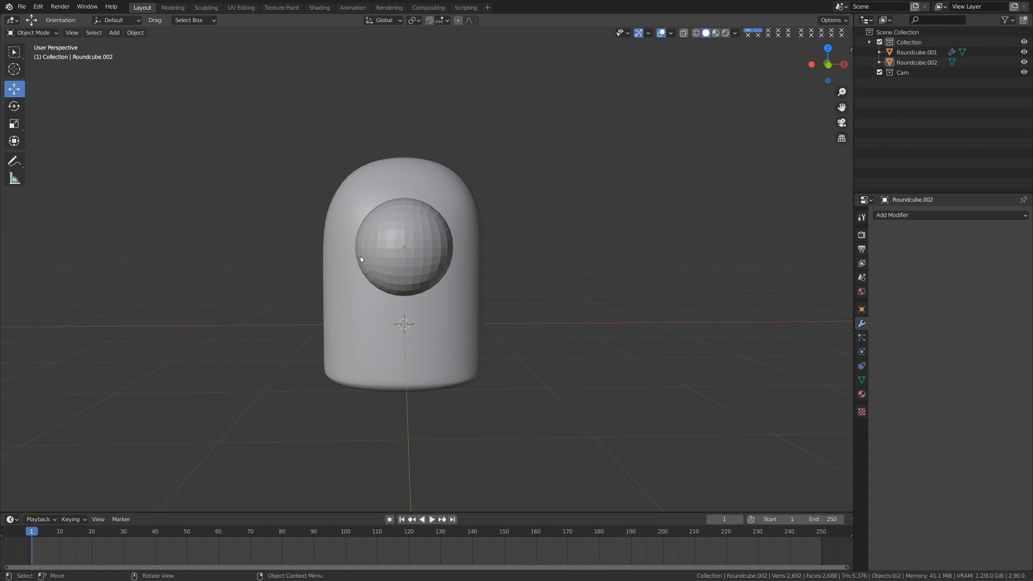
pyautogui.click(407, 273)
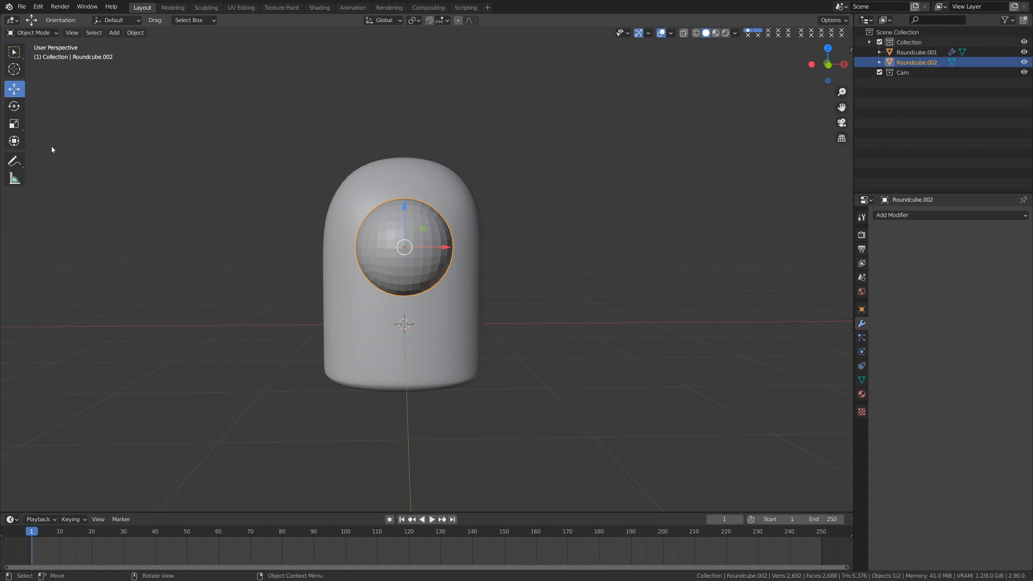
pyautogui.click(14, 124)
pyautogui.scroll(1, 449, 257)
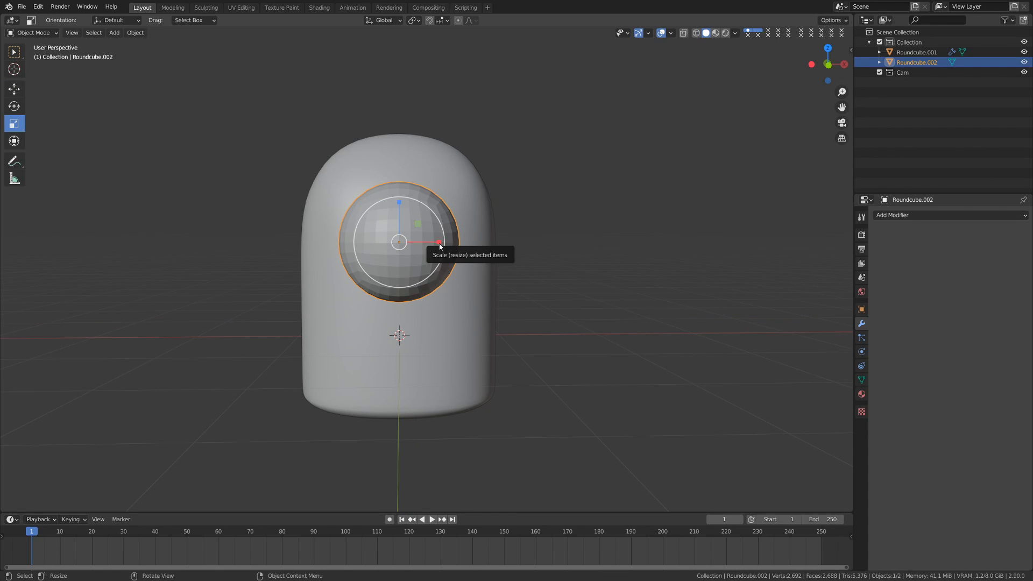
pyautogui.click(393, 21)
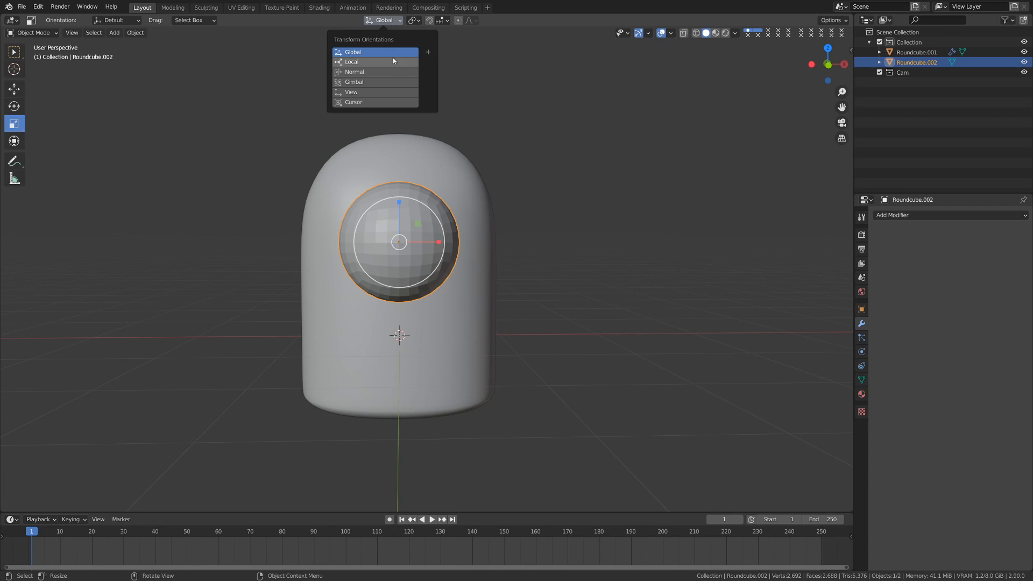
pyautogui.moveTo(454, 232); pyautogui.dragTo(441, 242, button='middle')
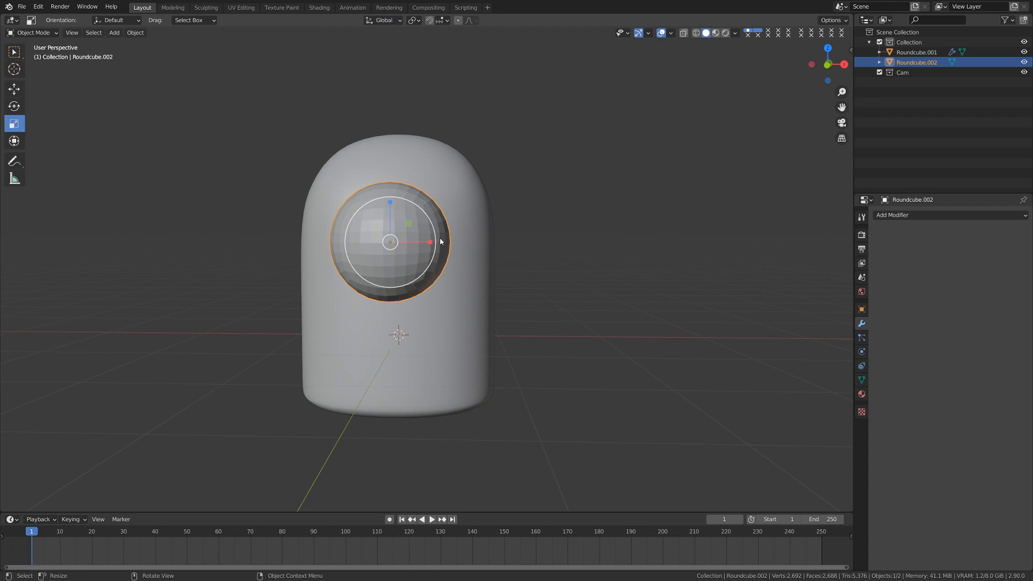
pyautogui.moveTo(430, 242); pyautogui.dragTo(438, 242)
pyautogui.moveTo(438, 242); pyautogui.dragTo(333, 206, button='middle')
pyautogui.moveTo(336, 203); pyautogui.dragTo(338, 207)
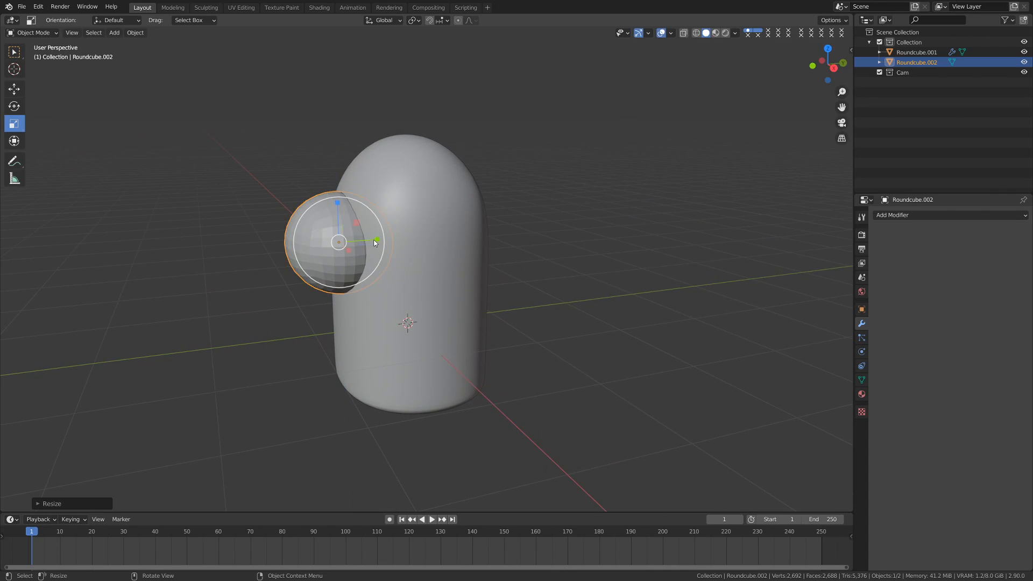
# Step: Move the ellipsoid slightly deeper into the body along Y and shade it smooth
pyautogui.hotkey('shift', 'space')
pyautogui.press('g')
pyautogui.moveTo(379, 240); pyautogui.dragTo(386, 242)
pyautogui.moveTo(336, 261); pyautogui.dragTo(453, 246, button='middle')
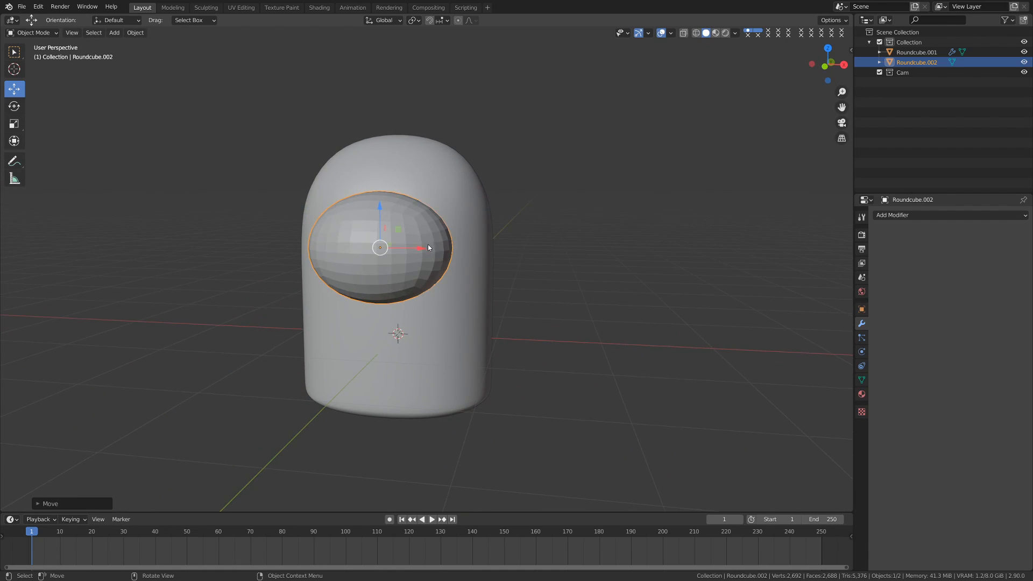
pyautogui.rightClick(428, 243)
pyautogui.click(423, 234)
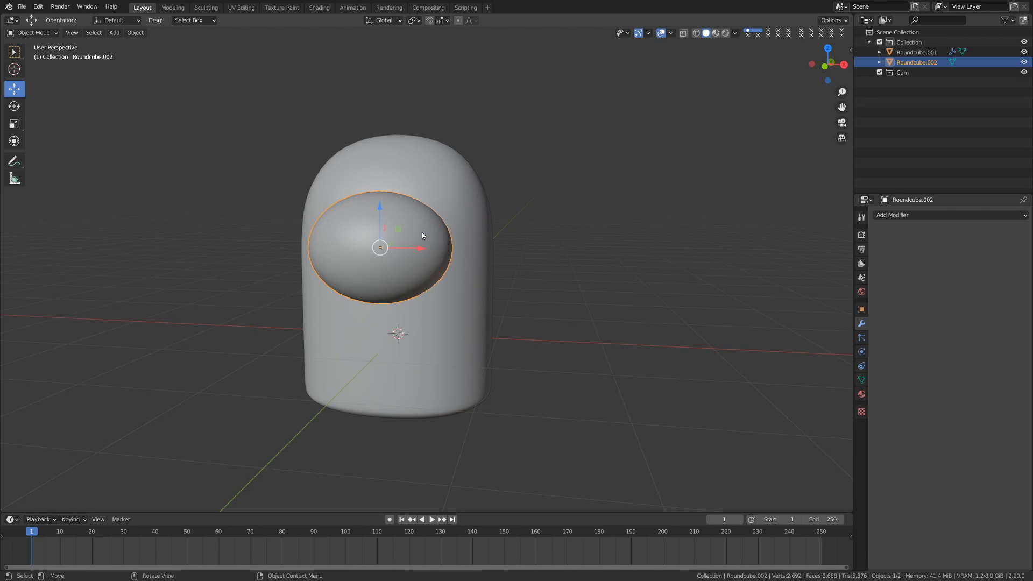
# Step: Examine the ellipsoid's placement on the body from the front and side, and inspect its mesh in Edit Mode
pyautogui.hotkey('alt', 'a')
pyautogui.moveTo(422, 232); pyautogui.dragTo(356, 268, button='middle')
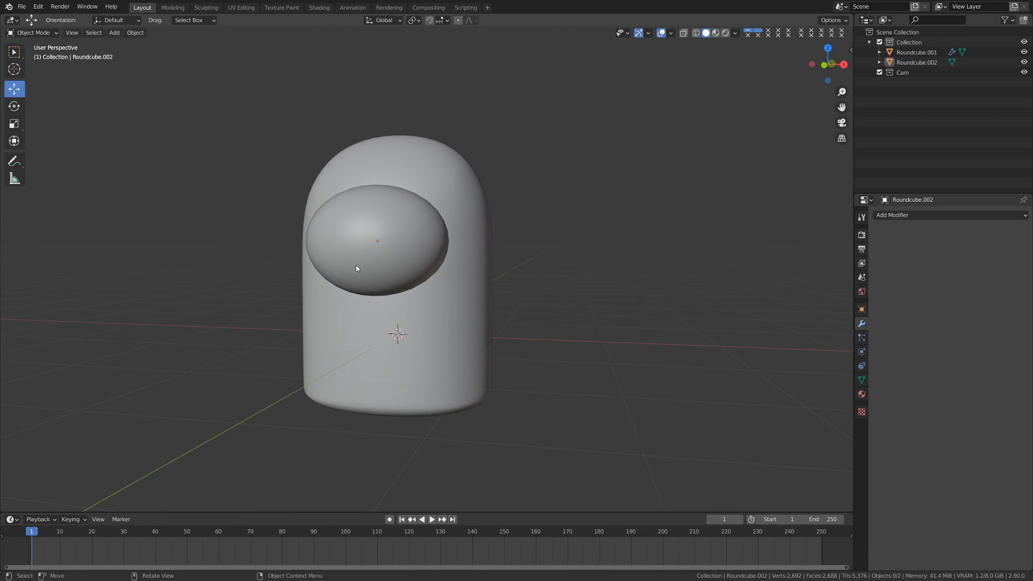
pyautogui.press('KP_1')
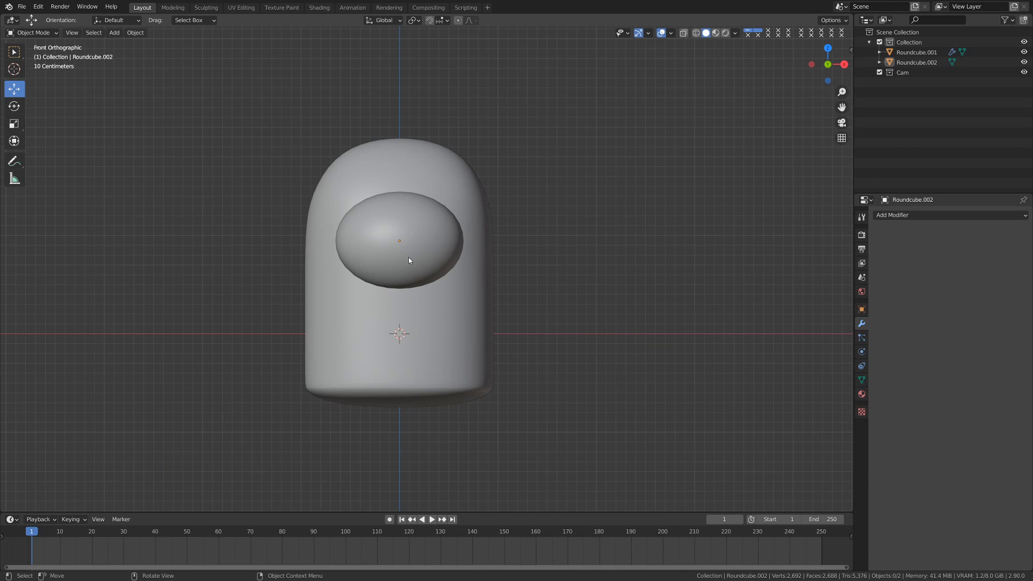
pyautogui.keyDown('shift'); pyautogui.moveTo(429, 371); pyautogui.dragTo(423, 352, button='middle'); pyautogui.keyUp('shift')
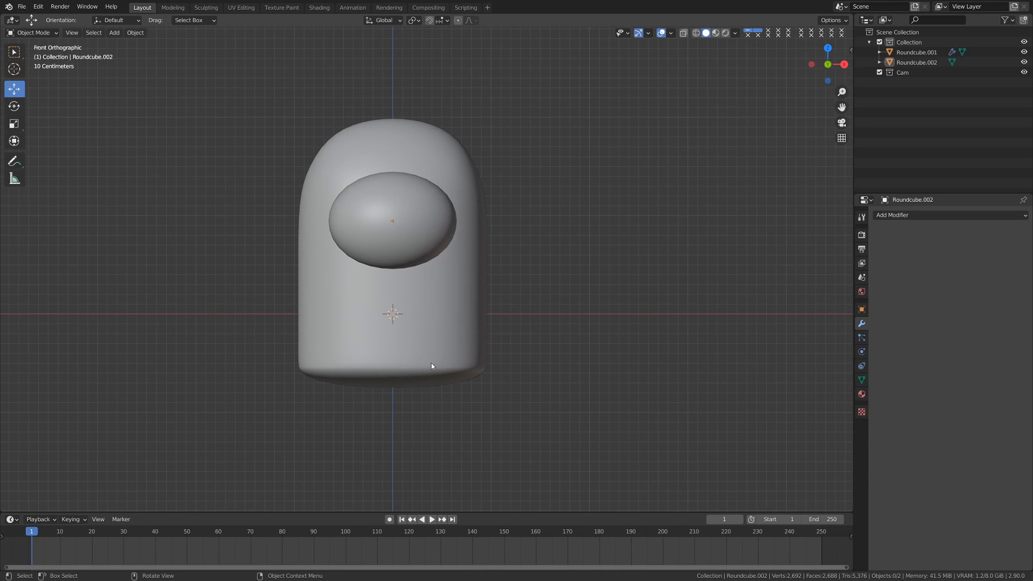
pyautogui.moveTo(439, 283); pyautogui.dragTo(376, 260, button='middle')
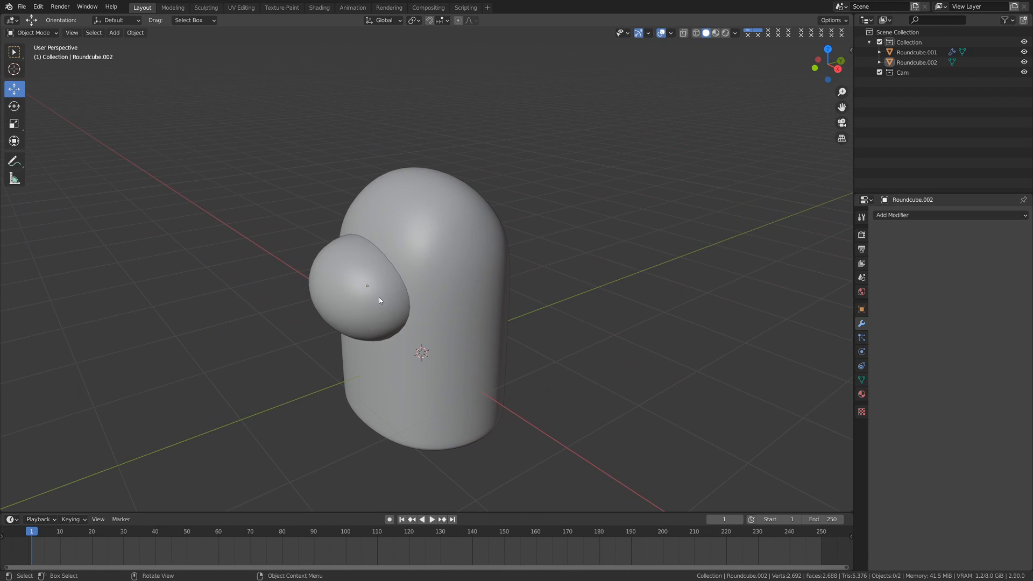
pyautogui.click(362, 279)
pyautogui.hotkey('ctrl', 'Tab')
pyautogui.click(427, 279)
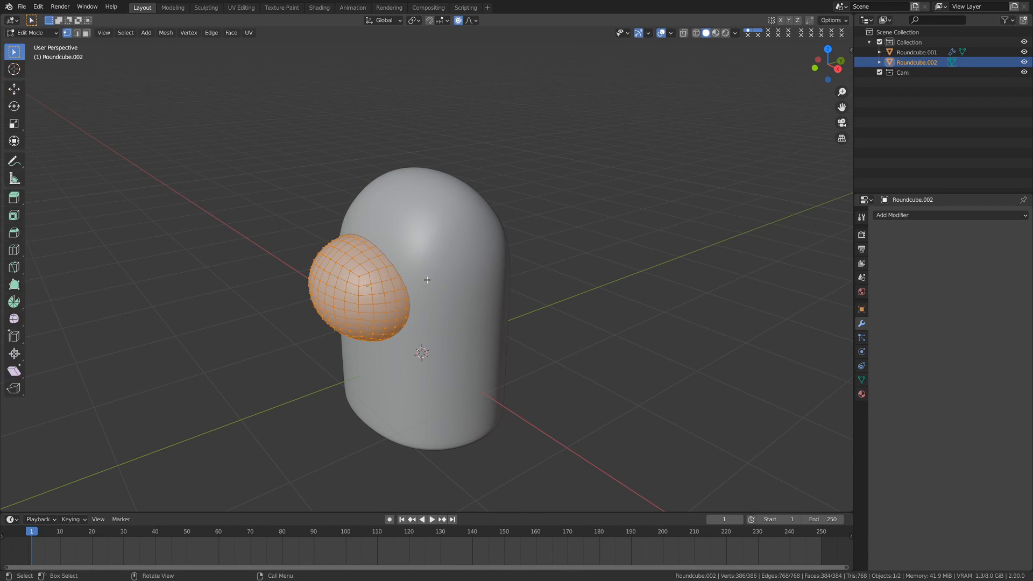
pyautogui.hotkey('alt', 'a')
pyautogui.moveTo(412, 288); pyautogui.dragTo(183, 185, button='middle')
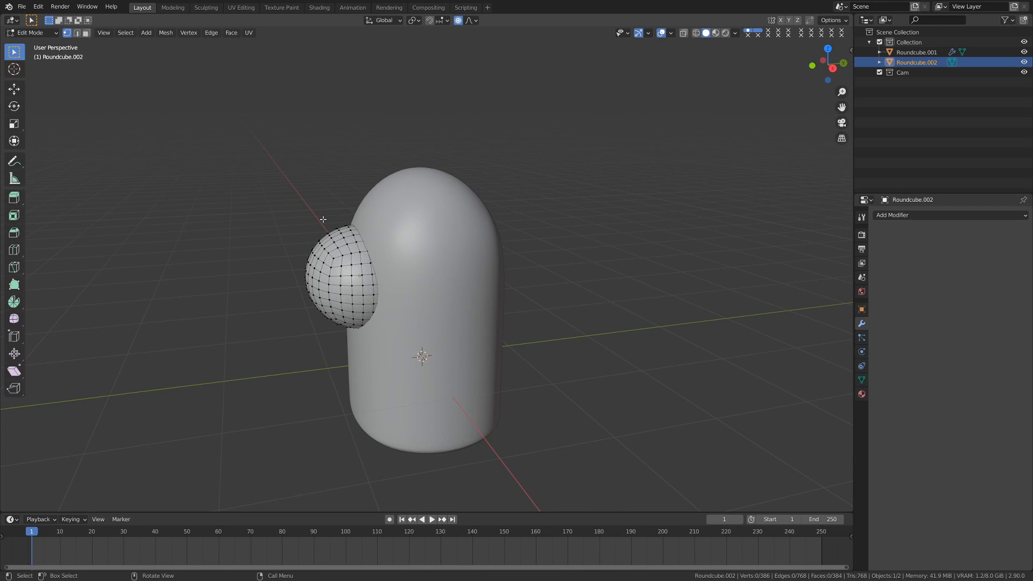
pyautogui.press('Tab')
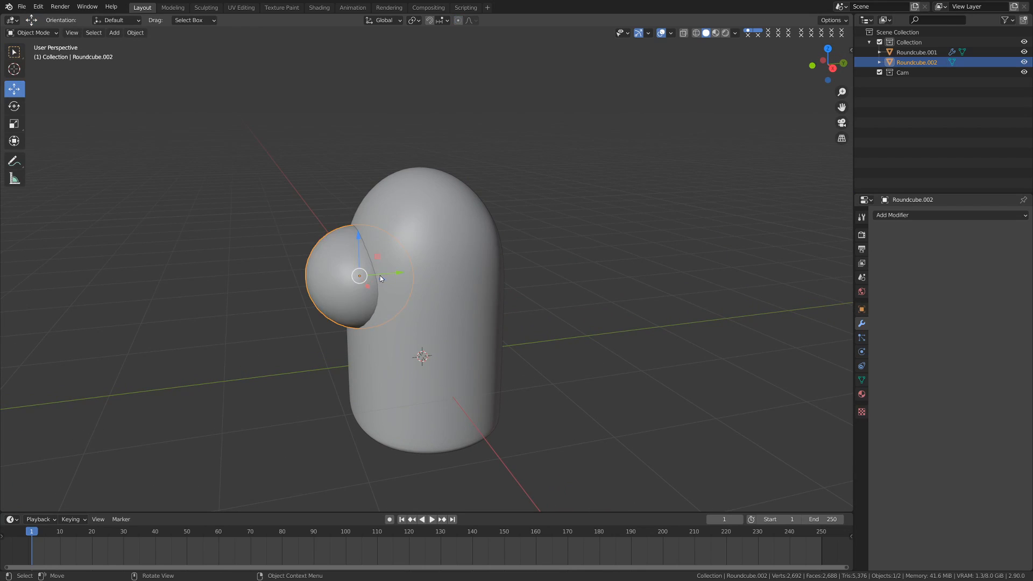
# Step: Enable the wireframe overlay and move the ellipsoid slightly out of the body along Y
pyautogui.scroll(2, 380, 275)
pyautogui.scroll(1, 380, 278)
pyautogui.keyDown('shift'); pyautogui.moveTo(380, 278); pyautogui.dragTo(442, 240, button='middle'); pyautogui.keyUp('shift')
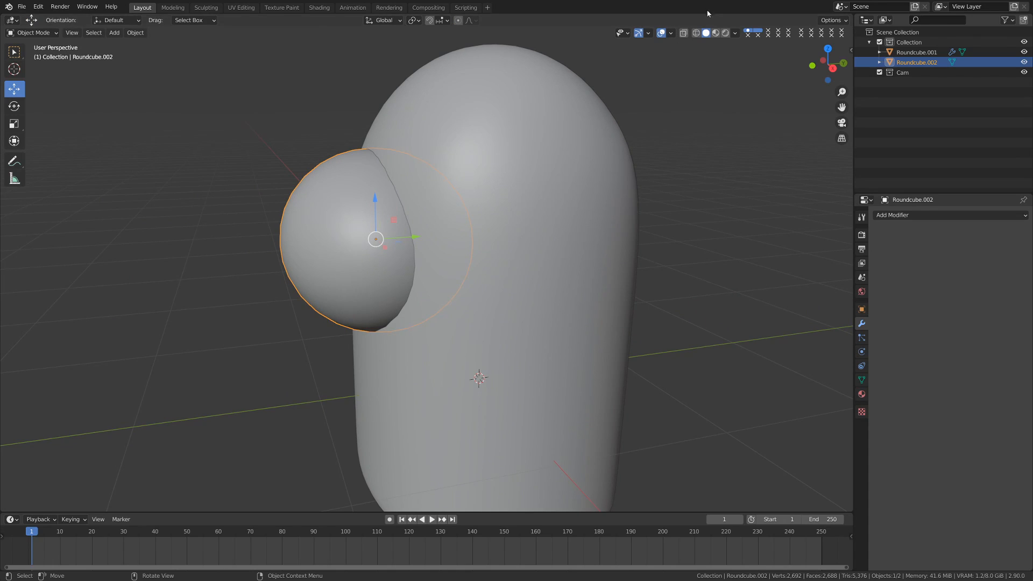
pyautogui.click(671, 34)
pyautogui.click(608, 201)
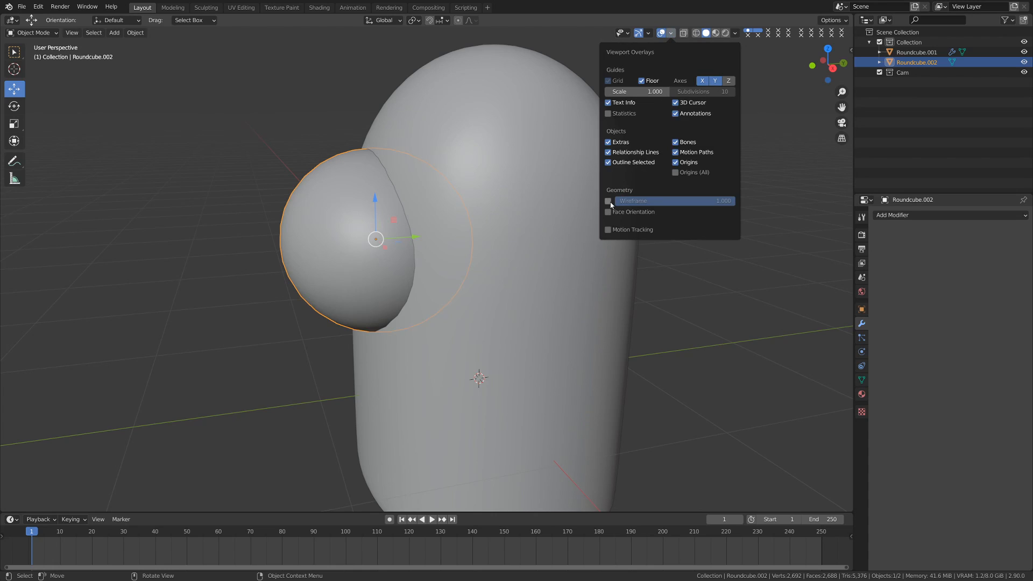
pyautogui.moveTo(425, 229); pyautogui.dragTo(401, 238, button='middle')
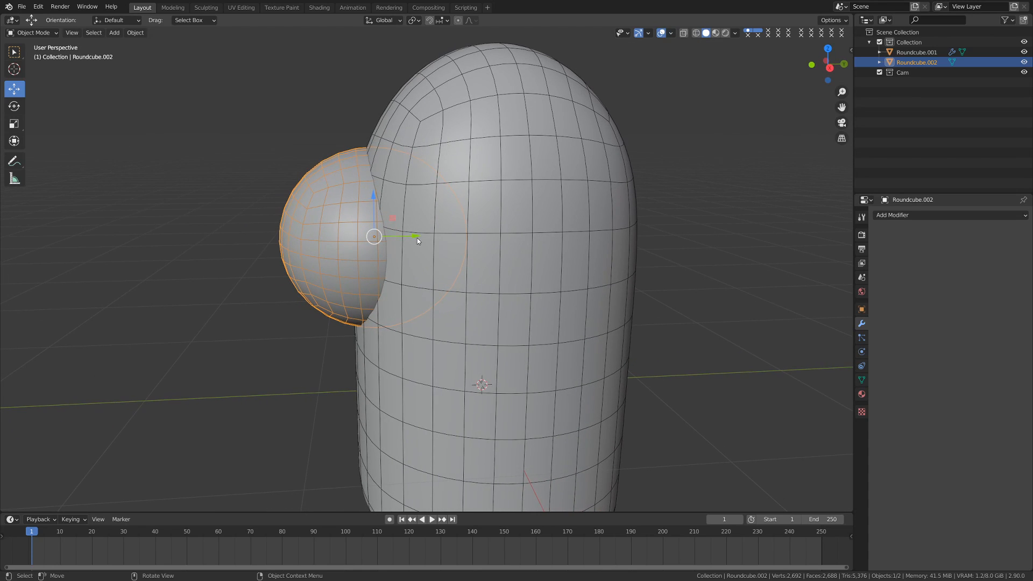
pyautogui.moveTo(414, 237)
pyautogui.mouseDown()
pyautogui.moveTo(398, 235)
pyautogui.moveTo(396, 245)
pyautogui.mouseUp()
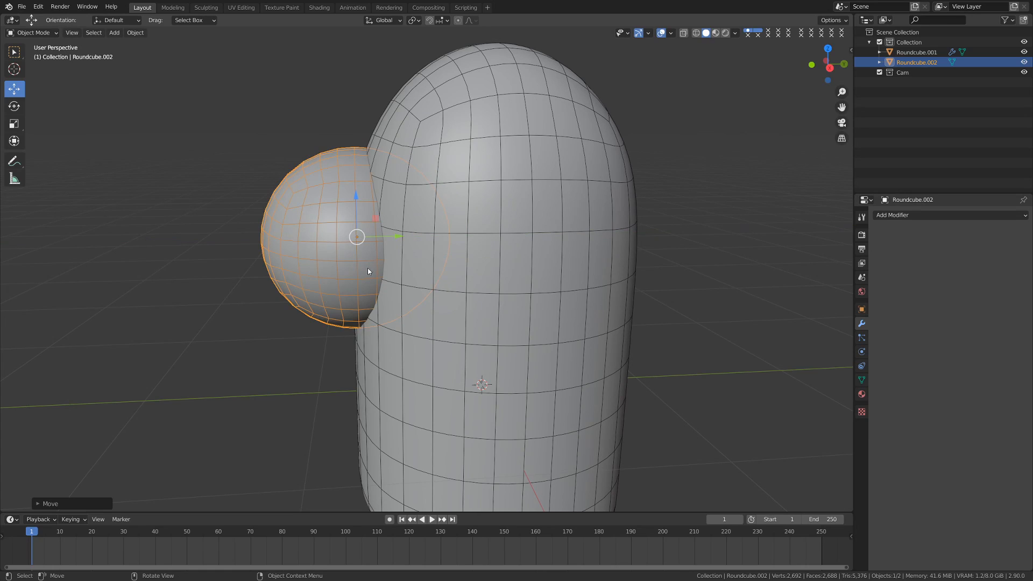
# Step: Move the ellipsoid's vertical edge loop nearest the body along Y into the body in Edit Mode
pyautogui.hotkey('ctrl', 'Tab')
pyautogui.click(418, 269)
pyautogui.keyDown('shift'); pyautogui.moveTo(449, 251); pyautogui.dragTo(491, 268, button='middle'); pyautogui.keyUp('shift')
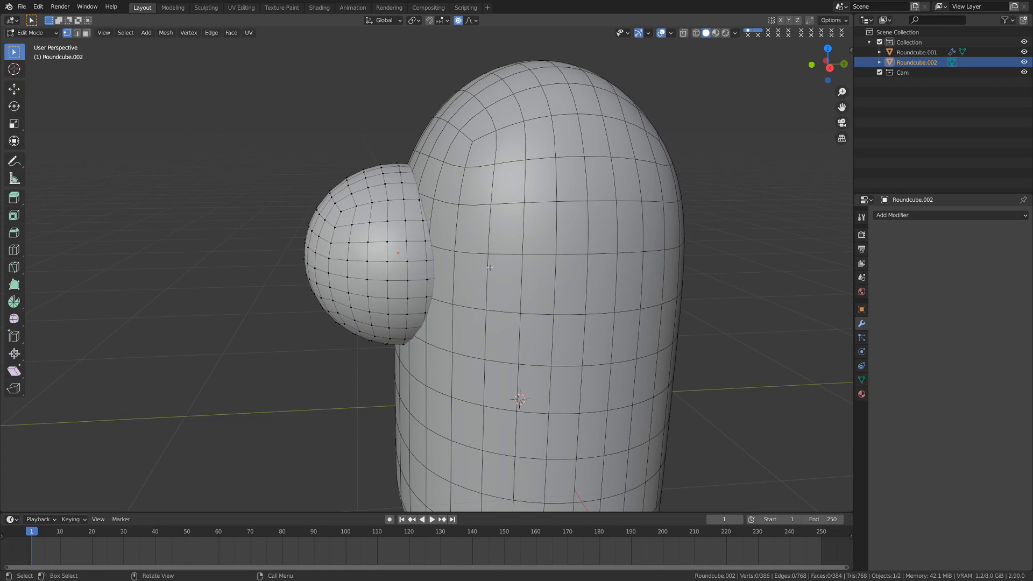
pyautogui.press('2')
pyautogui.scroll(3, 460, 272)
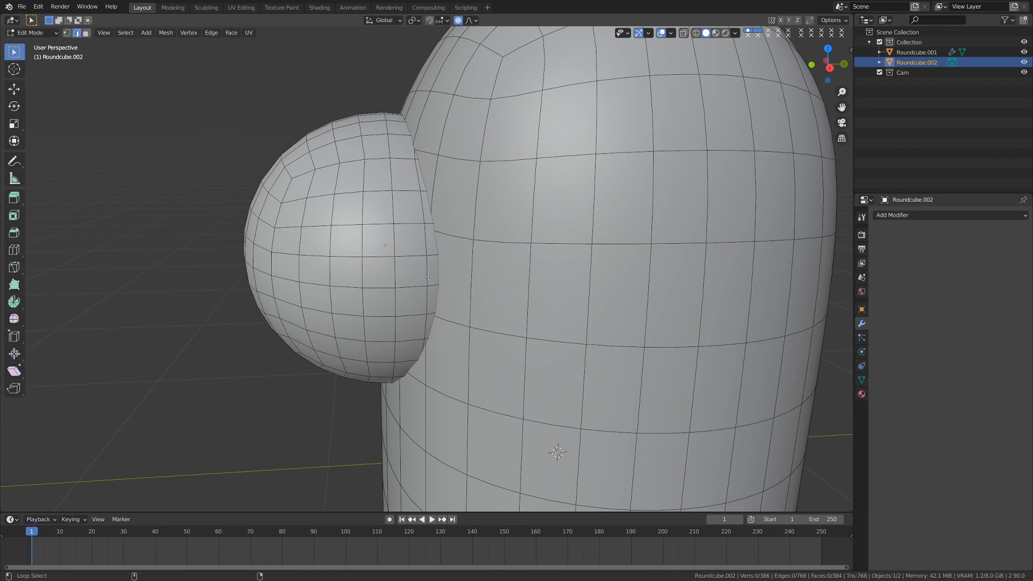
pyautogui.keyDown('alt'); pyautogui.click(429, 277); pyautogui.keyUp('alt')
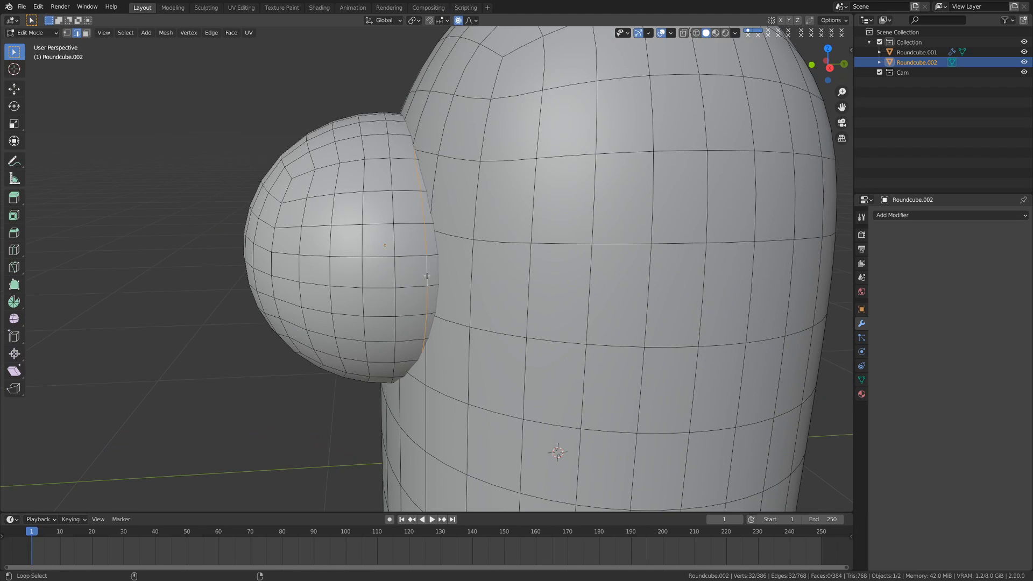
pyautogui.click(15, 88)
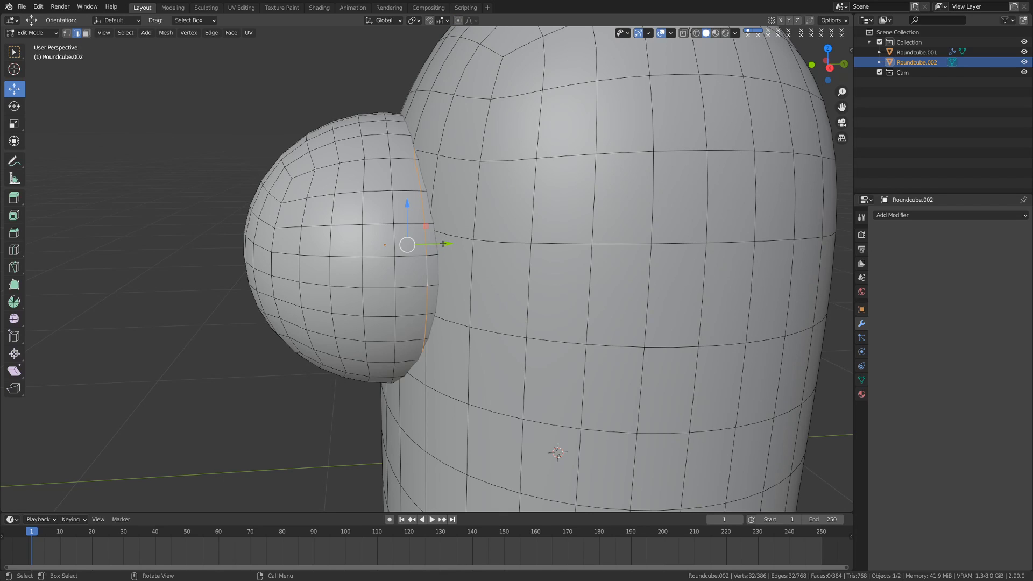
pyautogui.moveTo(443, 243); pyautogui.dragTo(466, 247)
# Step: Grow a selection from the ellipsoid's rear centre vertex and delete the faces hidden inside the body
pyautogui.moveTo(466, 246); pyautogui.dragTo(500, 270, button='middle')
pyautogui.hotkey('alt', 'a')
pyautogui.press('1')
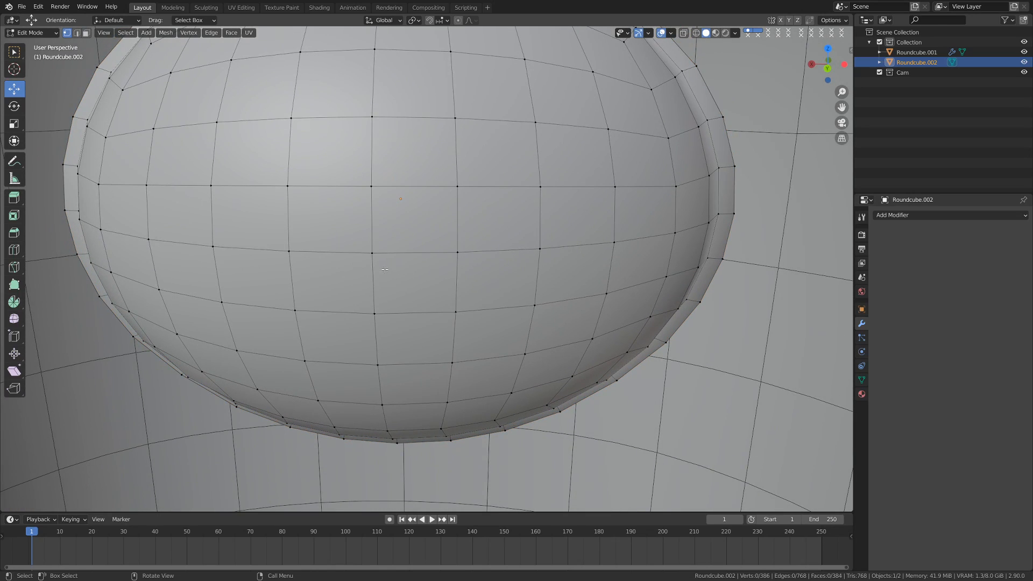
pyautogui.click(371, 251)
pyautogui.moveTo(372, 251); pyautogui.dragTo(366, 267, button='middle')
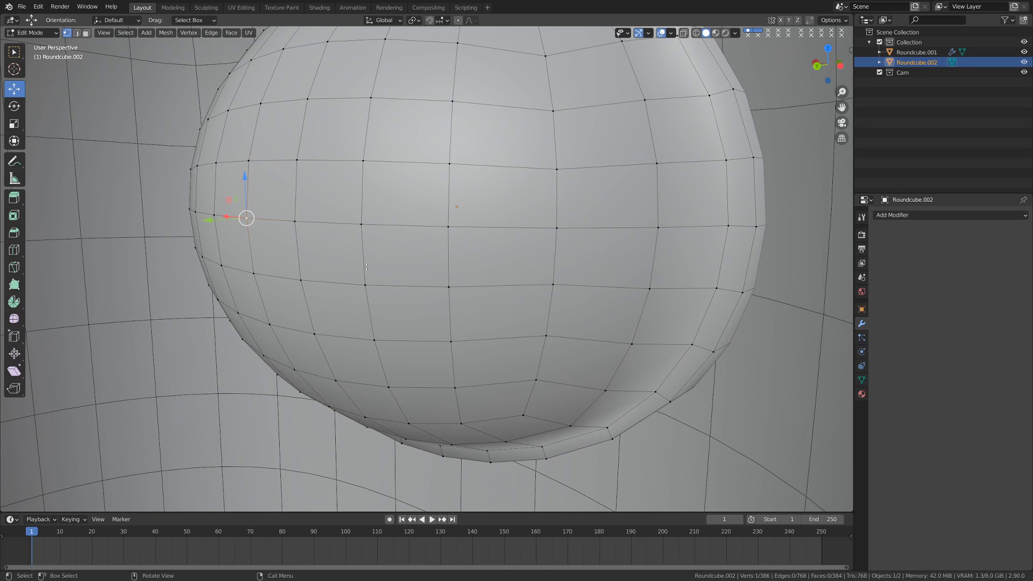
pyautogui.press('ctrl')
pyautogui.press('ctrl+KP_Add')
pyautogui.press('ctrl+KP_Add')
pyautogui.press('ctrl+KP_Add')
pyautogui.press('ctrl+KP_Add')
pyautogui.press('ctrl+KP_Add')
pyautogui.press('ctrl+KP_Add')
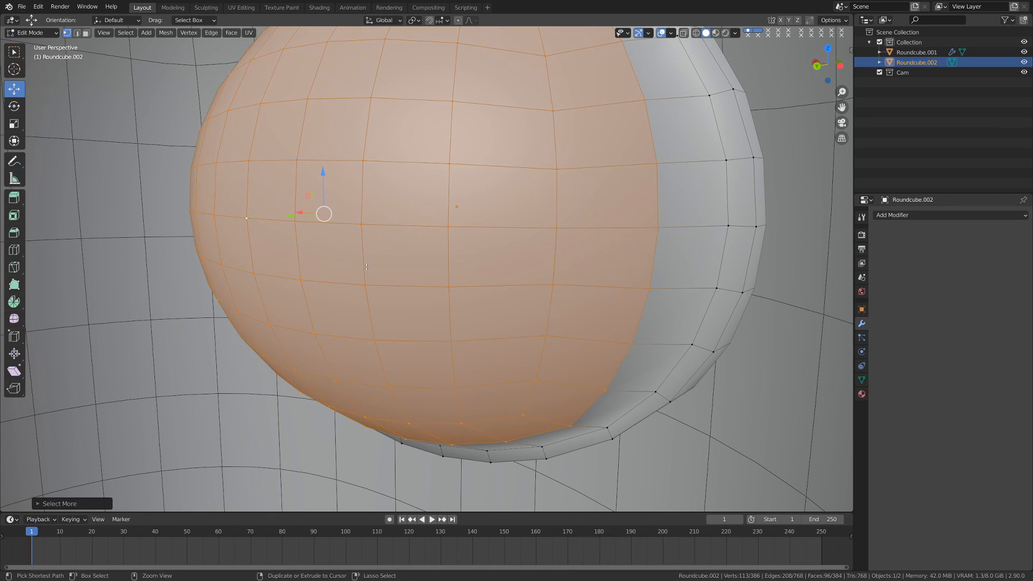
pyautogui.press('x')
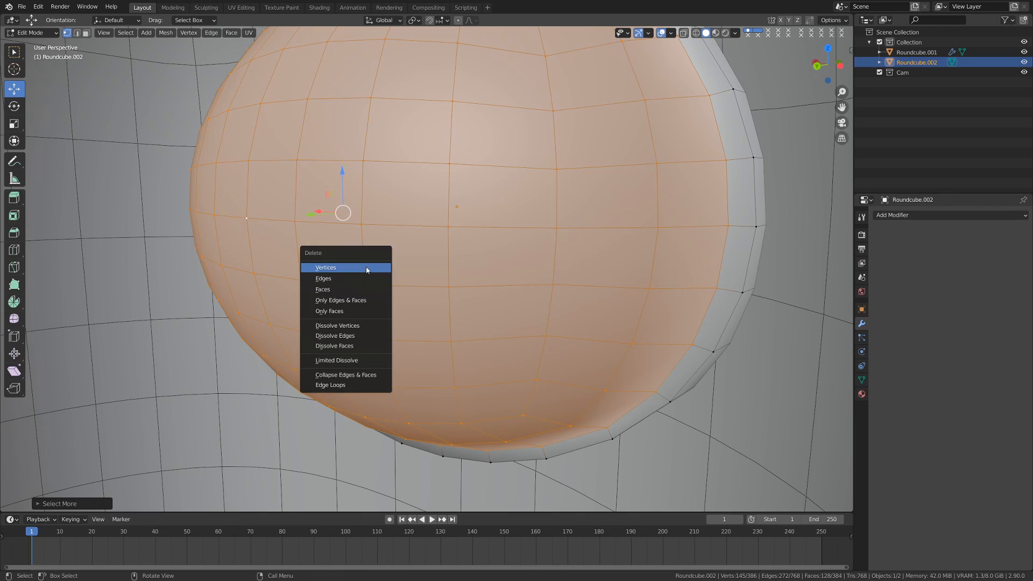
pyautogui.click(359, 295)
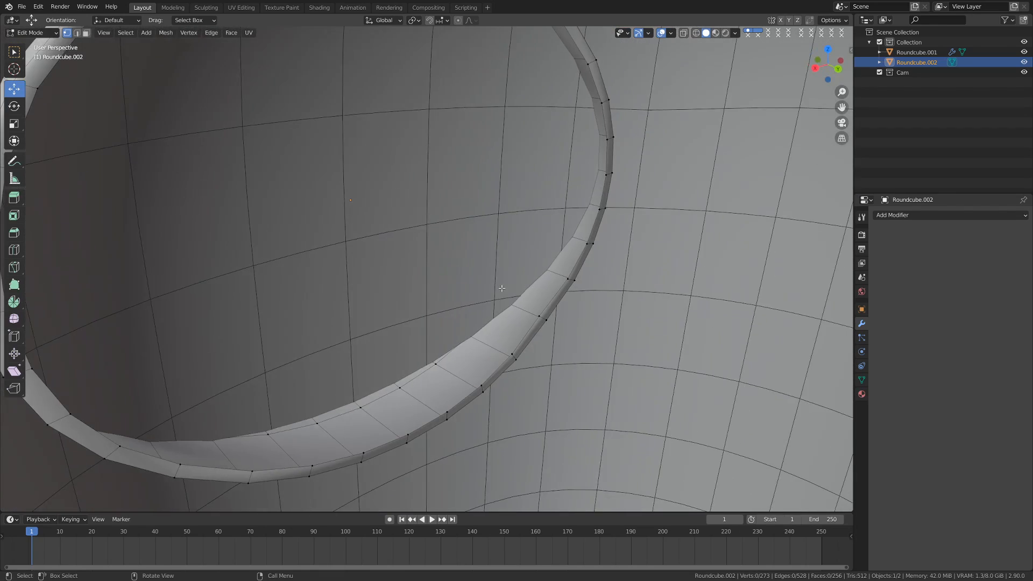
# Step: Raise the ellipsoid's face ring nearest the body into a rim using Inset with zero thickness and about 0.06 depth
pyautogui.scroll(-3, 501, 288)
pyautogui.moveTo(656, 269); pyautogui.dragTo(314, 279, button='middle')
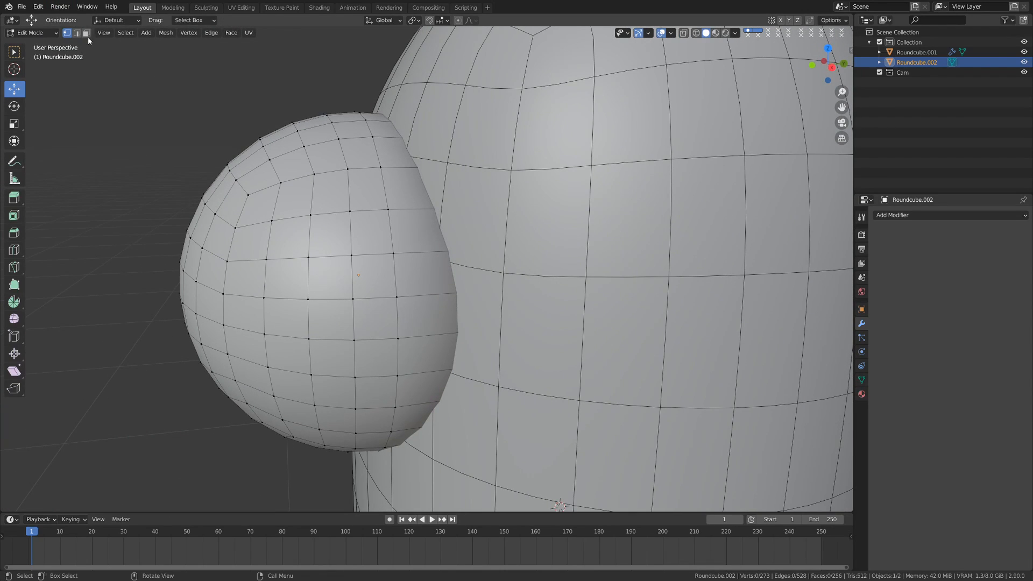
pyautogui.keyDown('alt'); pyautogui.click(412, 292); pyautogui.keyUp('alt')
pyautogui.moveTo(387, 272); pyautogui.dragTo(466, 184, button='middle')
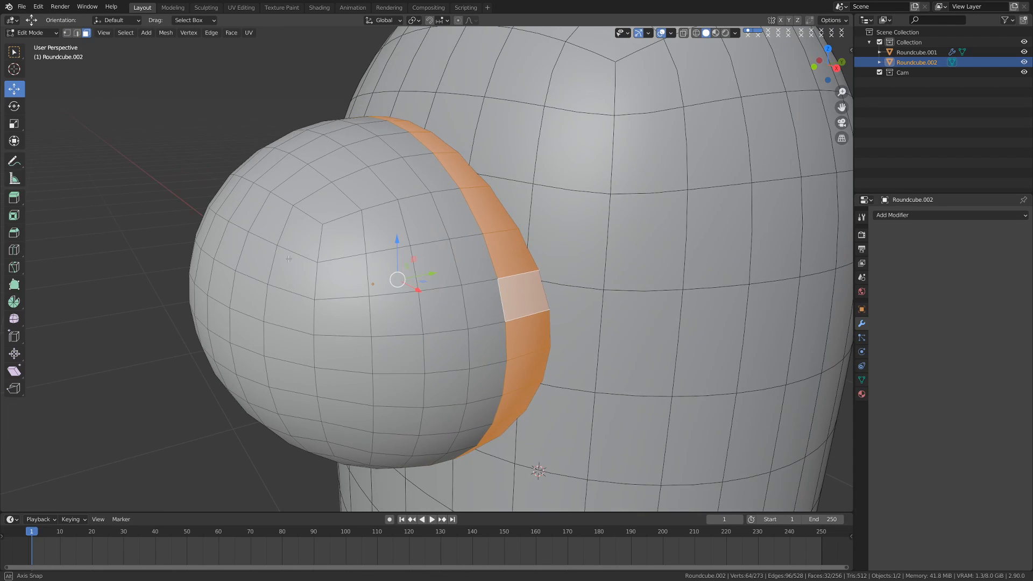
pyautogui.keyDown('shift'); pyautogui.moveTo(493, 314); pyautogui.dragTo(423, 290, button='middle'); pyautogui.keyUp('shift')
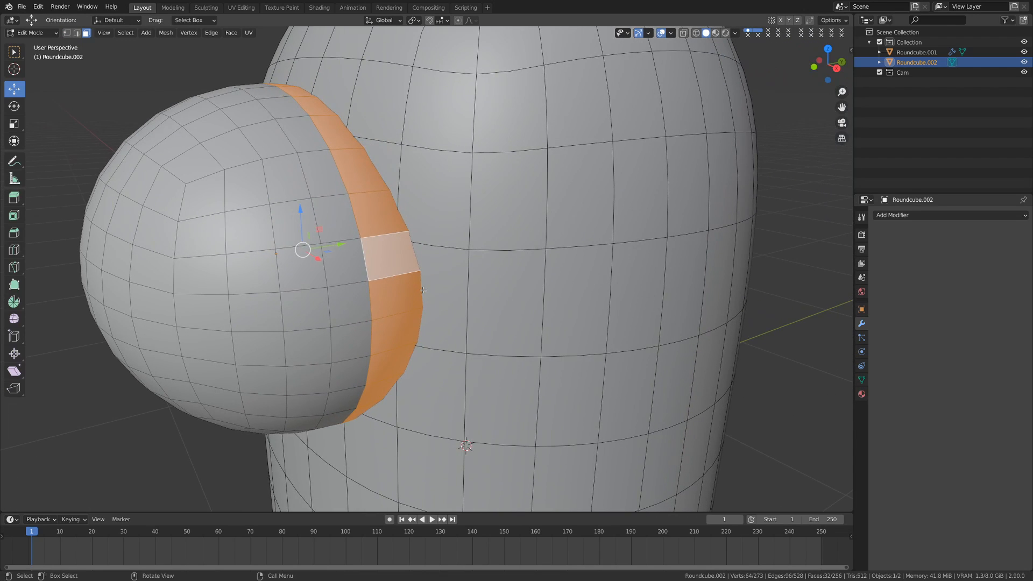
pyautogui.press('i')
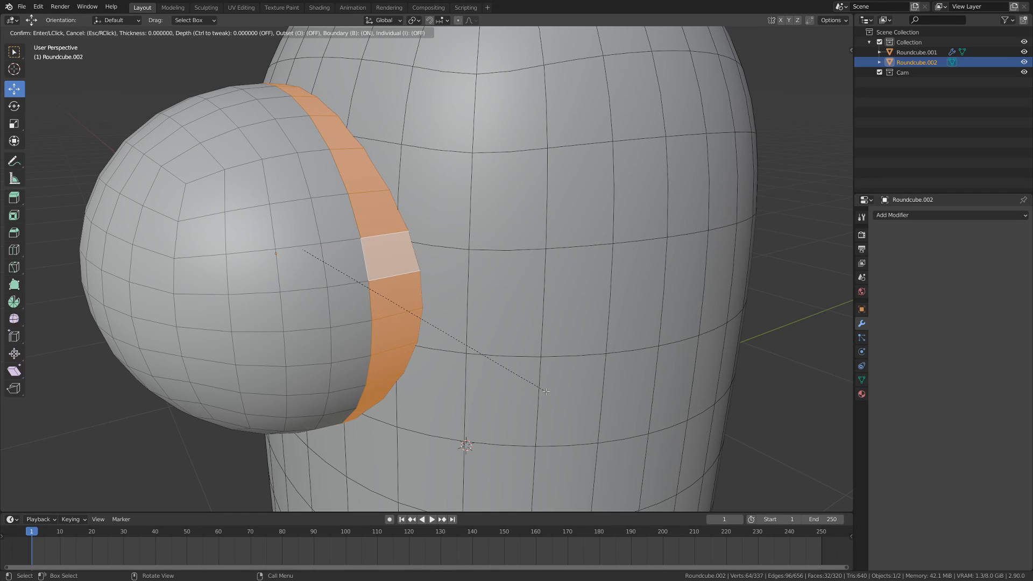
pyautogui.press('ctrl')
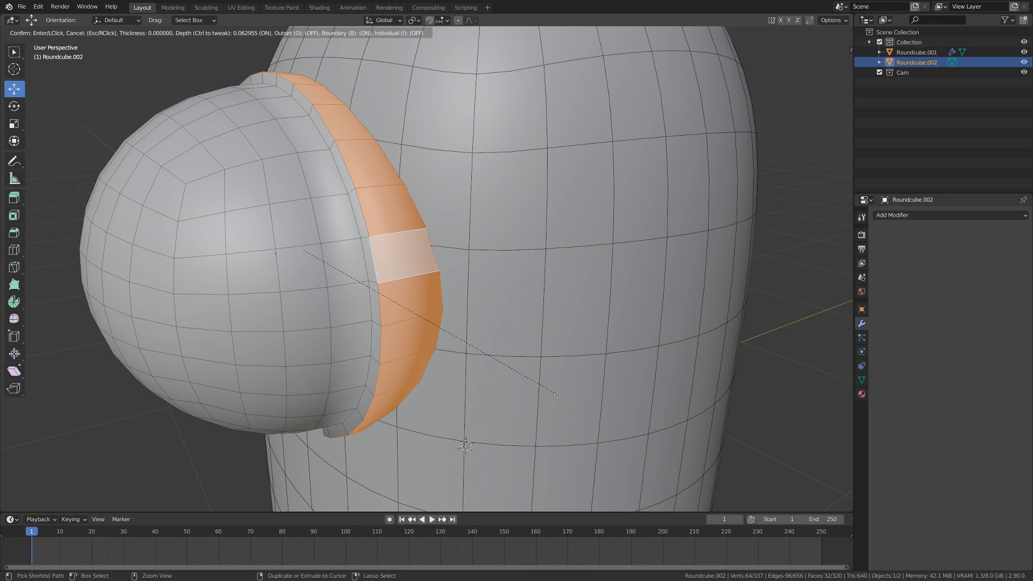
pyautogui.click(340, 378)
# Step: Rotate the entire visor mesh slightly about X in the right view, tilting its upper part toward the body
pyautogui.moveTo(341, 378); pyautogui.dragTo(354, 298, button='middle')
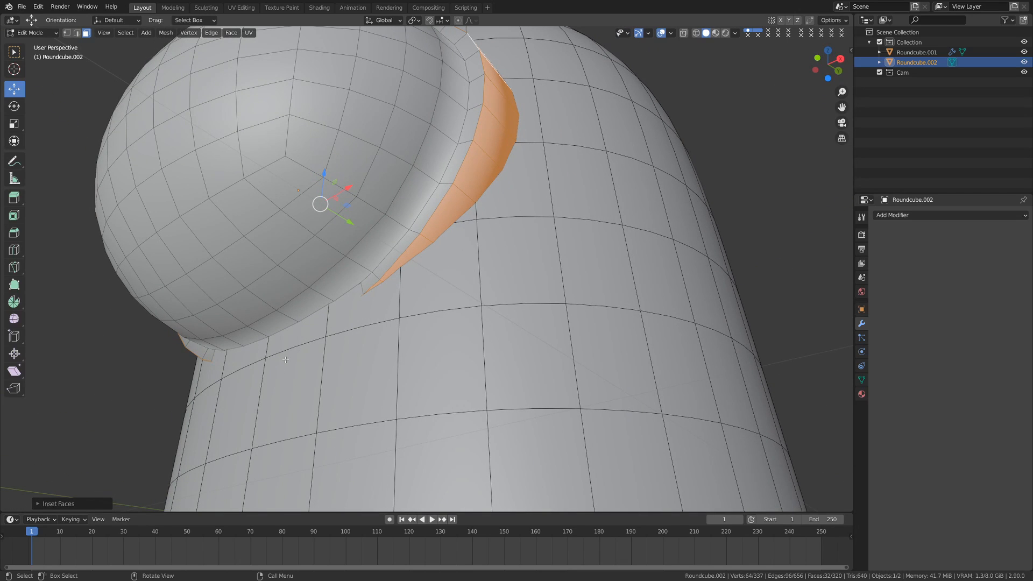
pyautogui.press('KP_3')
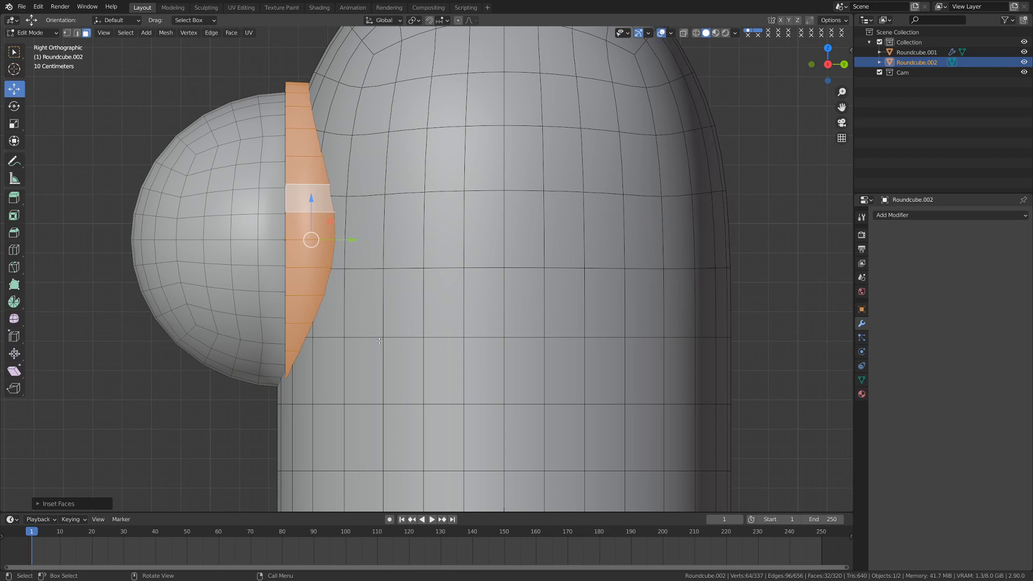
pyautogui.hotkey('alt', 'a')
pyautogui.press('a')
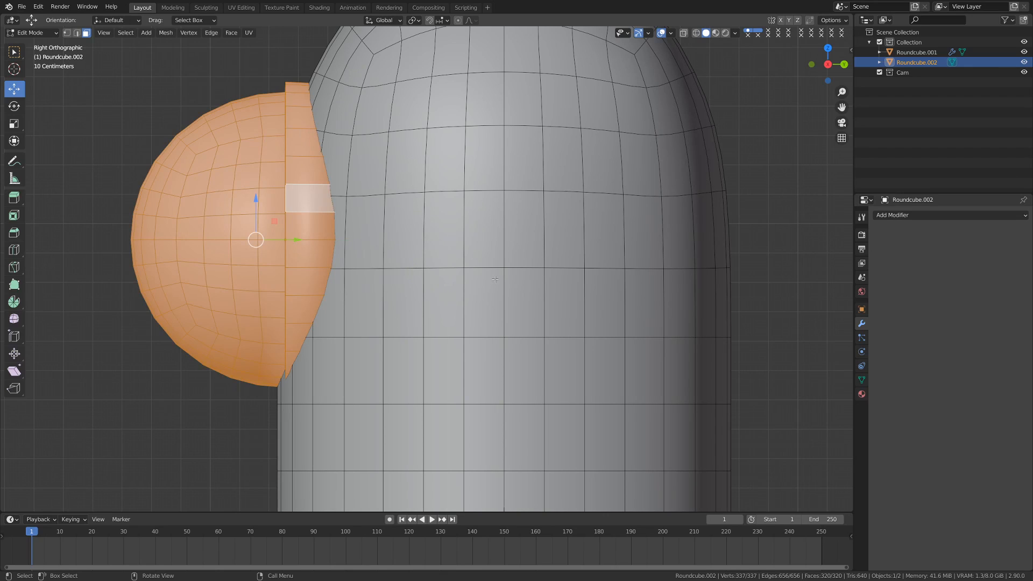
pyautogui.click(19, 110)
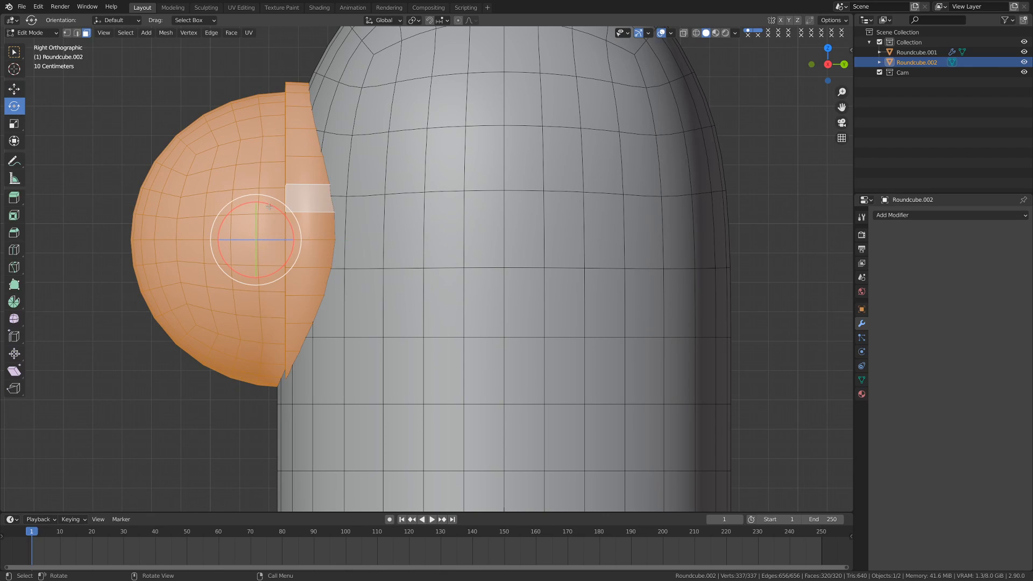
pyautogui.moveTo(270, 207); pyautogui.dragTo(285, 239)
pyautogui.press('r')
pyautogui.click(16, 92)
pyautogui.hotkey('alt', 'a')
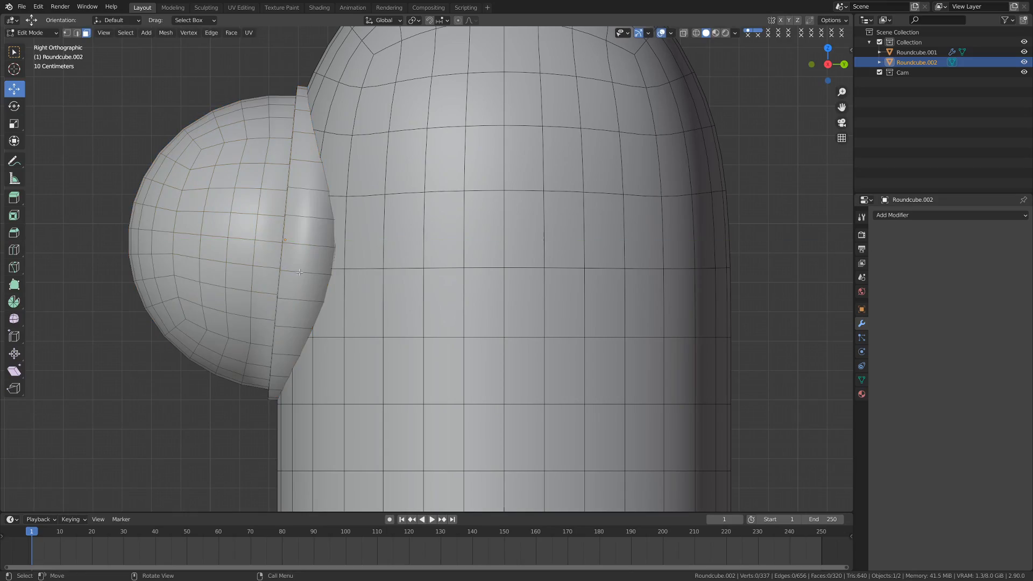
pyautogui.press('Tab')
pyautogui.moveTo(256, 277); pyautogui.dragTo(450, 250, button='middle')
pyautogui.hotkey('alt', 'a')
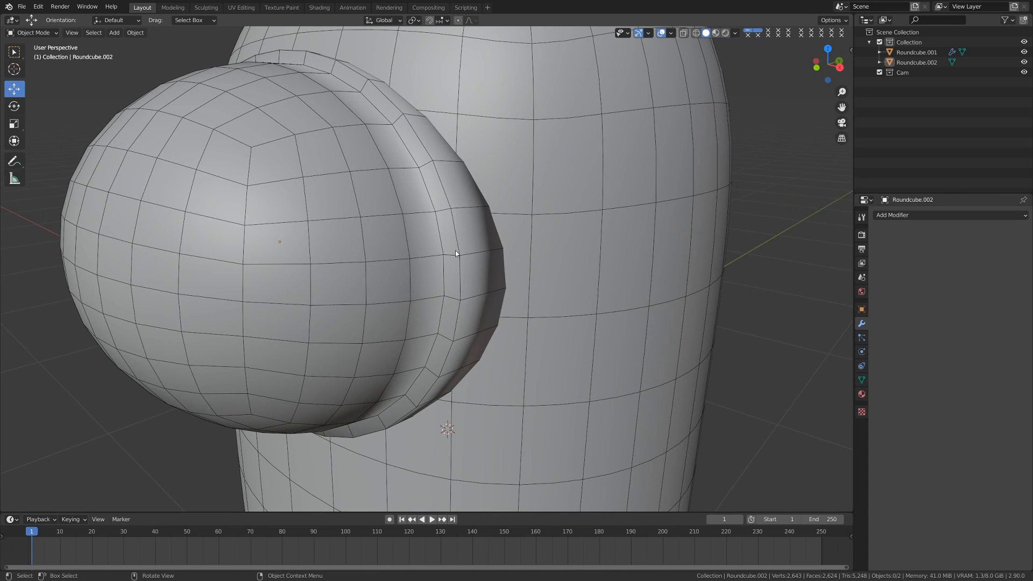
pyautogui.press('2')
pyautogui.hotkey('ctrl', 'z')
pyautogui.click(402, 200)
pyautogui.hotkey('ctrl', 'Tab')
pyautogui.click(451, 217)
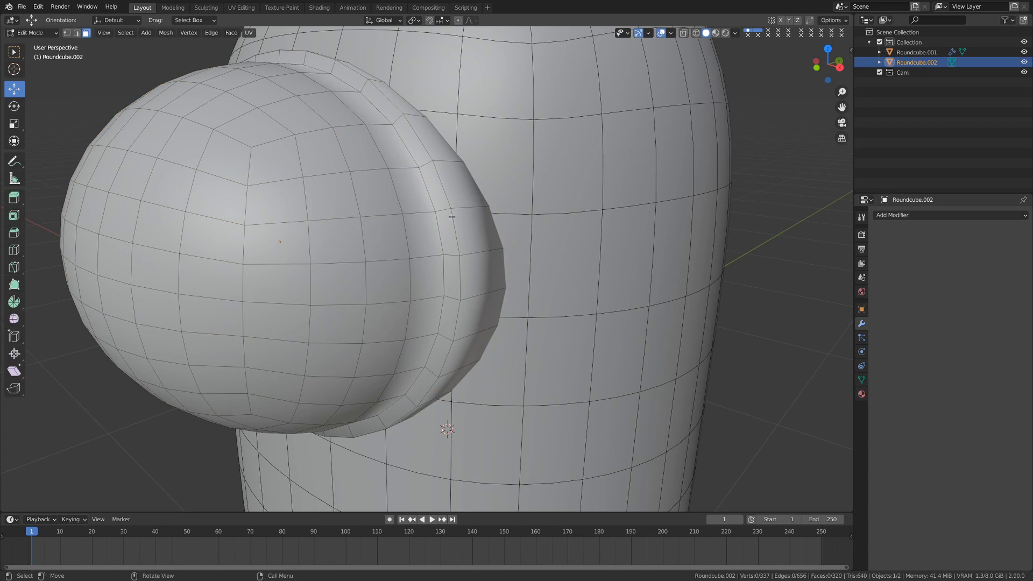
# Step: Bevel the two edge loops bordering the visor's raised rim with one segment about 0.018 m wide and return to Object Mode
pyautogui.press('2')
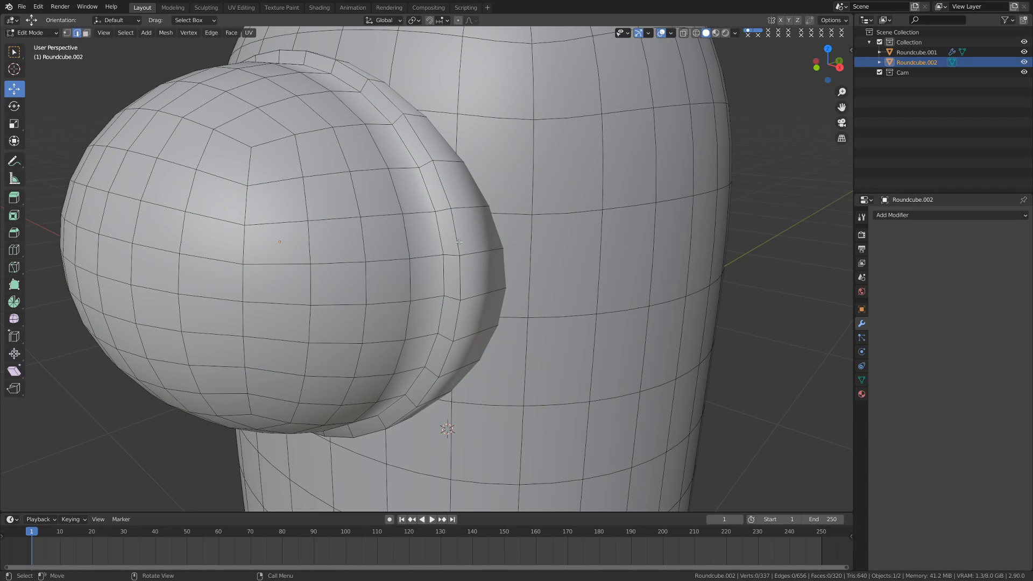
pyautogui.keyDown('alt'); pyautogui.click(451, 245); pyautogui.keyUp('alt')
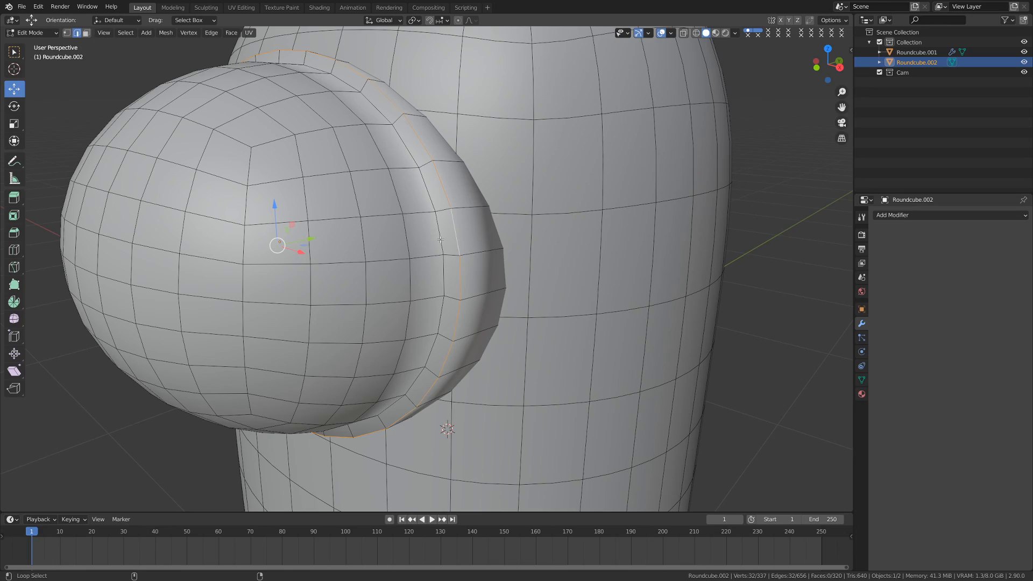
pyautogui.keyDown('alt'); pyautogui.keyDown('shift'); pyautogui.click(440, 238); pyautogui.keyUp('shift'); pyautogui.keyUp('alt')
pyautogui.moveTo(440, 239); pyautogui.dragTo(368, 230, button='middle')
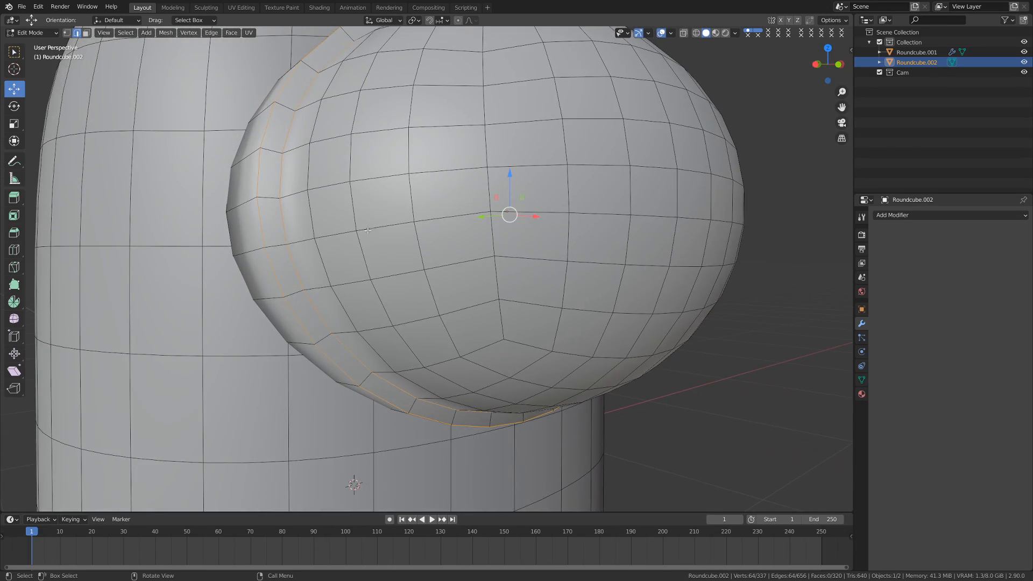
pyautogui.hotkey('ctrl', 'b')
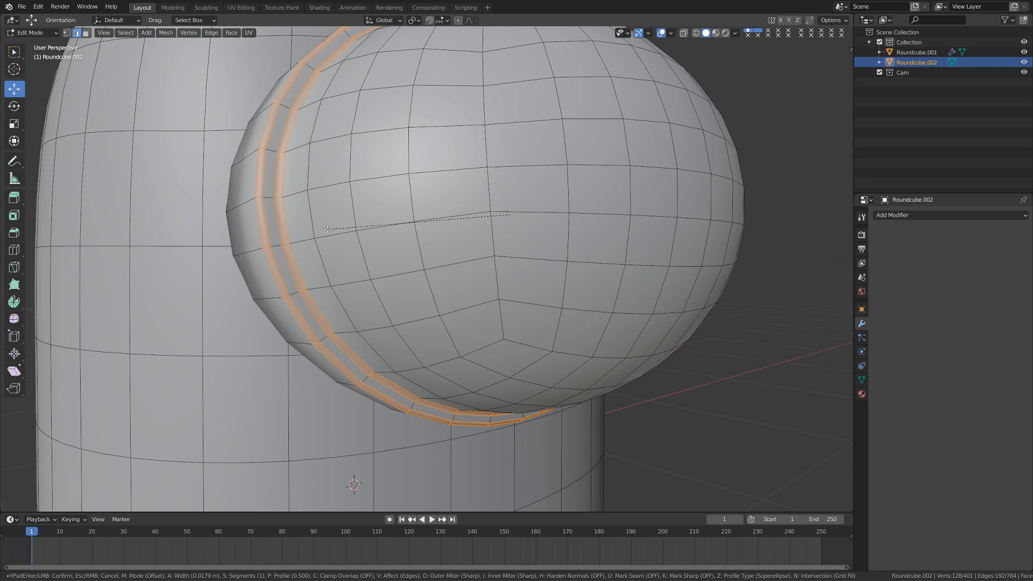
pyautogui.click(327, 229)
pyautogui.hotkey('alt', 'a')
pyautogui.press('Tab')
# Step: Turn off the wireframe overlay and deselect everything to show the smooth surfaces of the body and visor
pyautogui.scroll(-4, 359, 241)
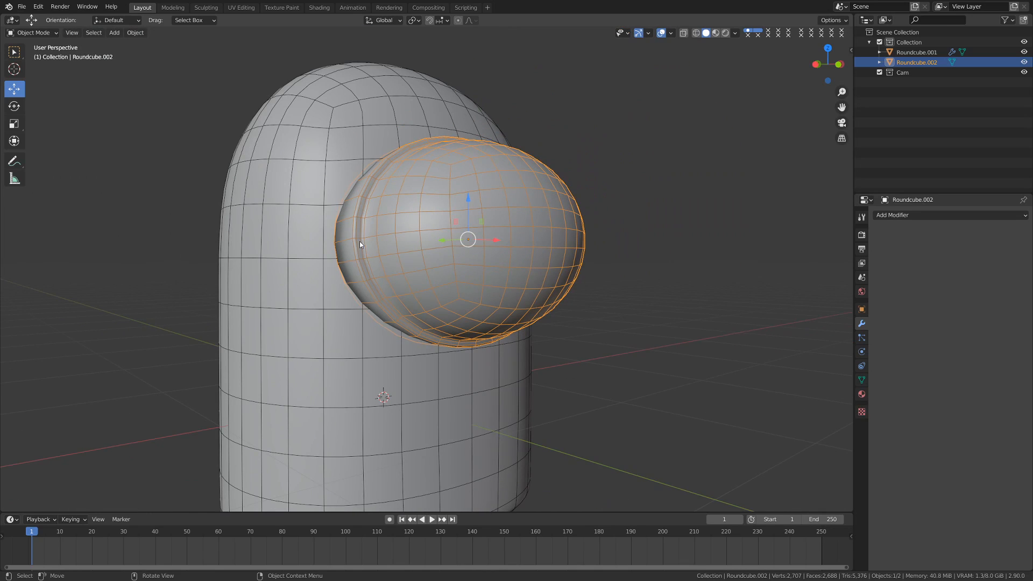
pyautogui.press('z')
pyautogui.click(672, 33)
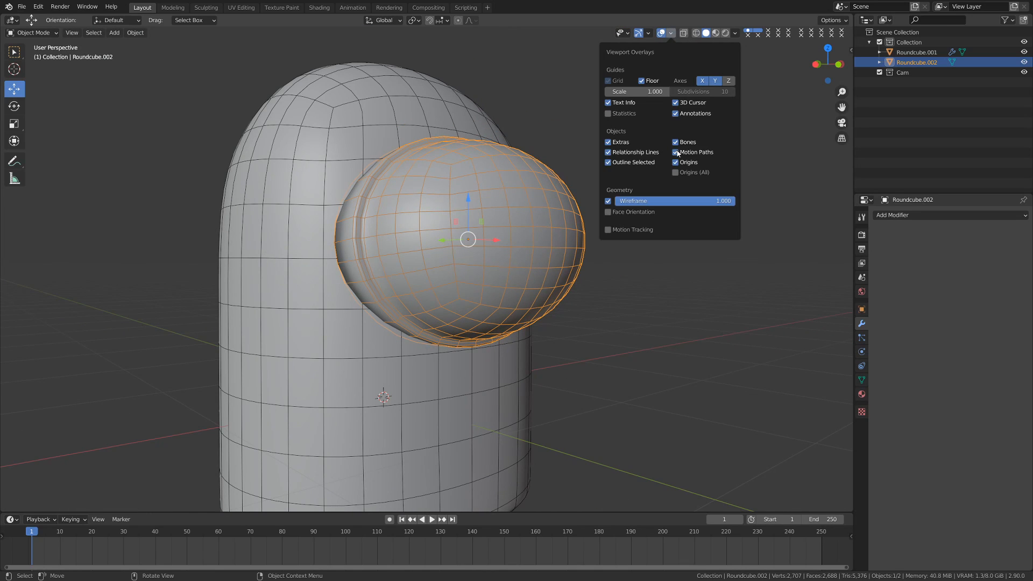
pyautogui.click(608, 201)
pyautogui.hotkey('alt', 'a')
pyautogui.moveTo(543, 238); pyautogui.dragTo(399, 263, button='middle')
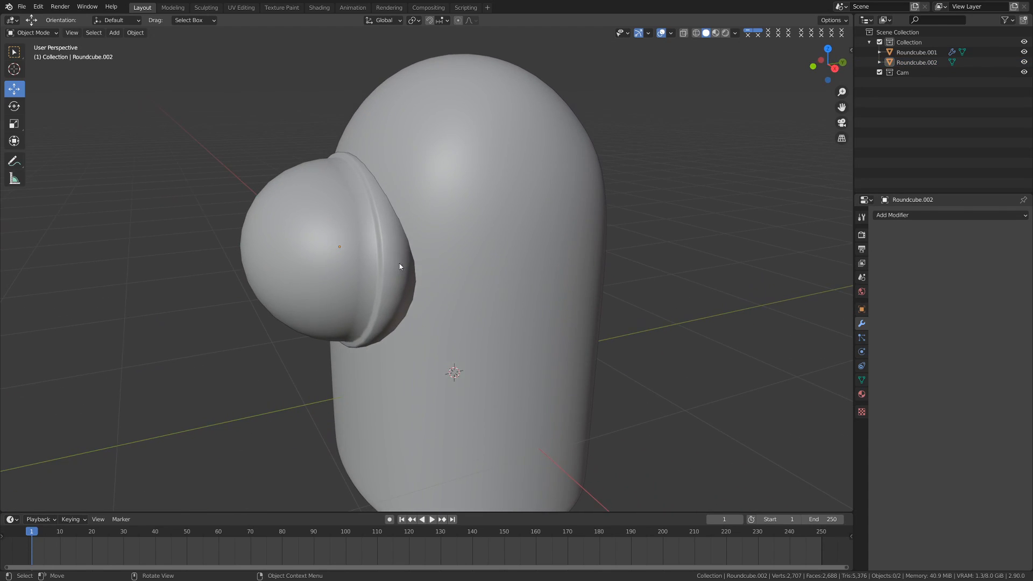
# Step: Enable Auto Smooth on the visor with a 60° angle and examine its rim
pyautogui.click(399, 266)
pyautogui.click(861, 379)
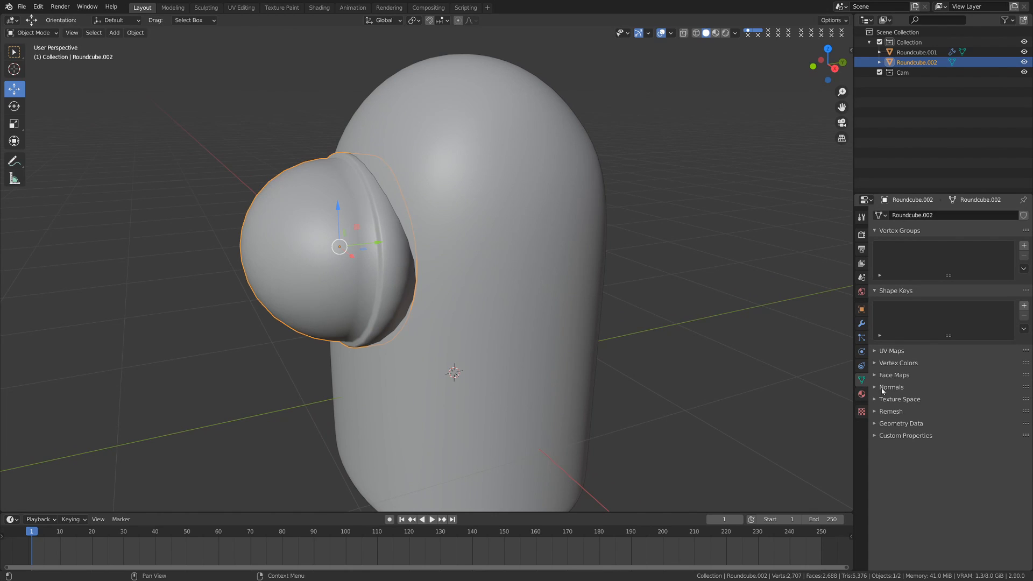
pyautogui.click(882, 388)
pyautogui.click(935, 404)
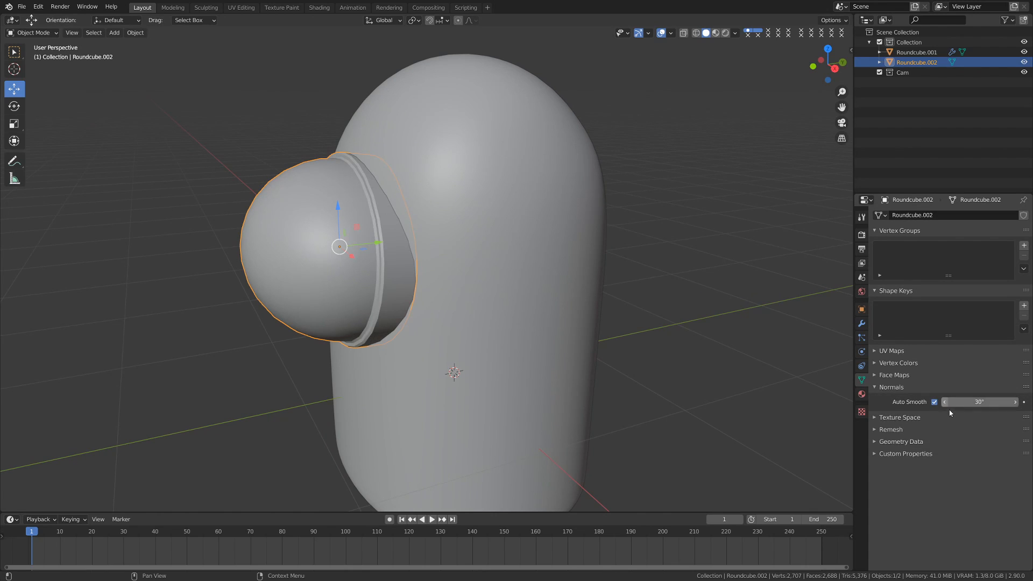
pyautogui.scroll(3, 385, 314)
pyautogui.moveTo(386, 315); pyautogui.dragTo(434, 321, button='middle')
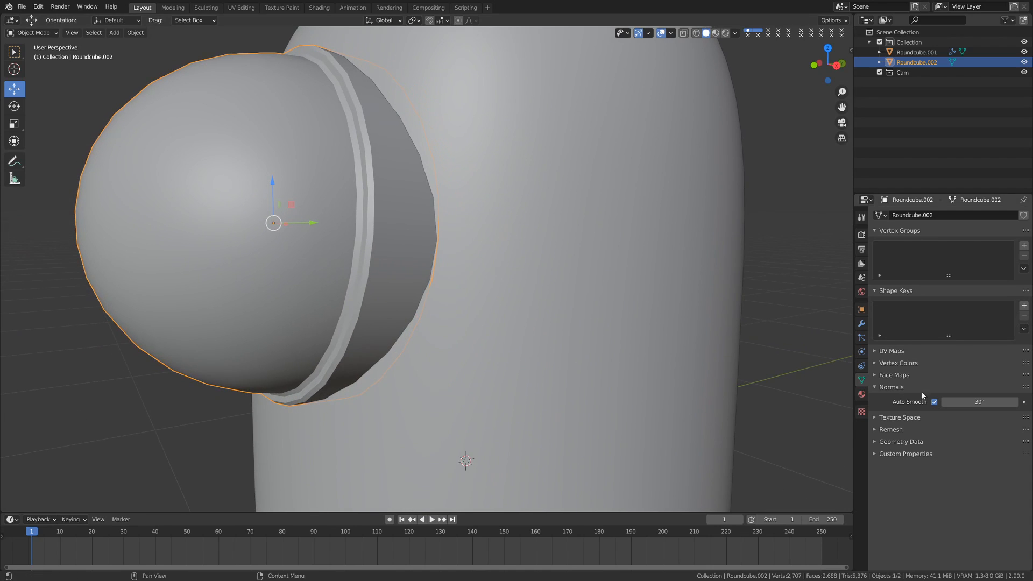
pyautogui.click(977, 403)
pyautogui.write('60')
pyautogui.press('Return')
pyautogui.hotkey('alt', 'a')
pyautogui.moveTo(291, 188); pyautogui.dragTo(395, 211, button='middle')
pyautogui.scroll(-5, 395, 212)
pyautogui.moveTo(482, 249); pyautogui.dragTo(375, 277, button='middle')
pyautogui.moveTo(451, 298); pyautogui.dragTo(297, 258, button='middle')
# Step: Join the visor into the body object, keeping the body as the active object
pyautogui.click(328, 252)
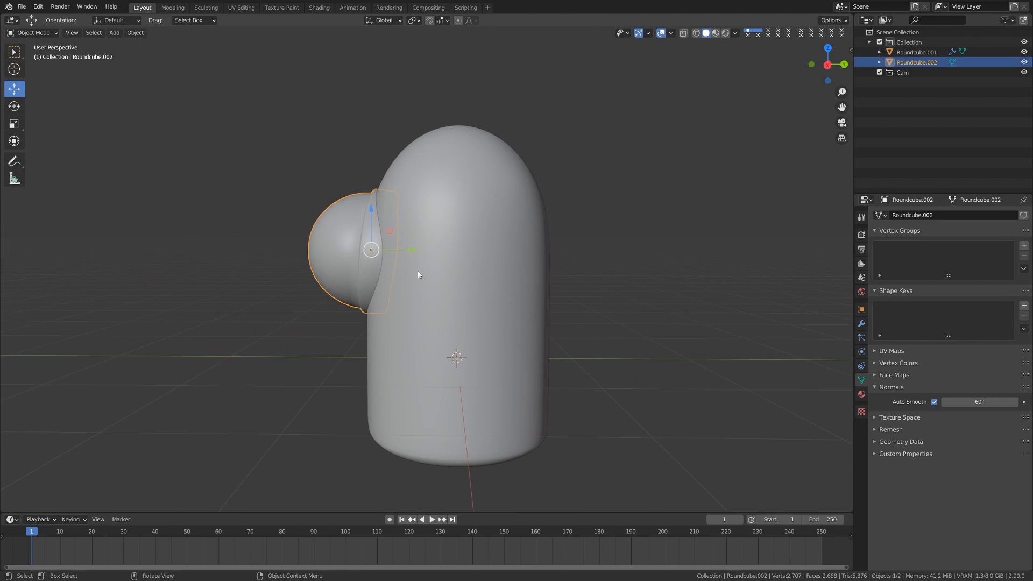
pyautogui.keyDown('shift'); pyautogui.click(452, 263); pyautogui.keyUp('shift')
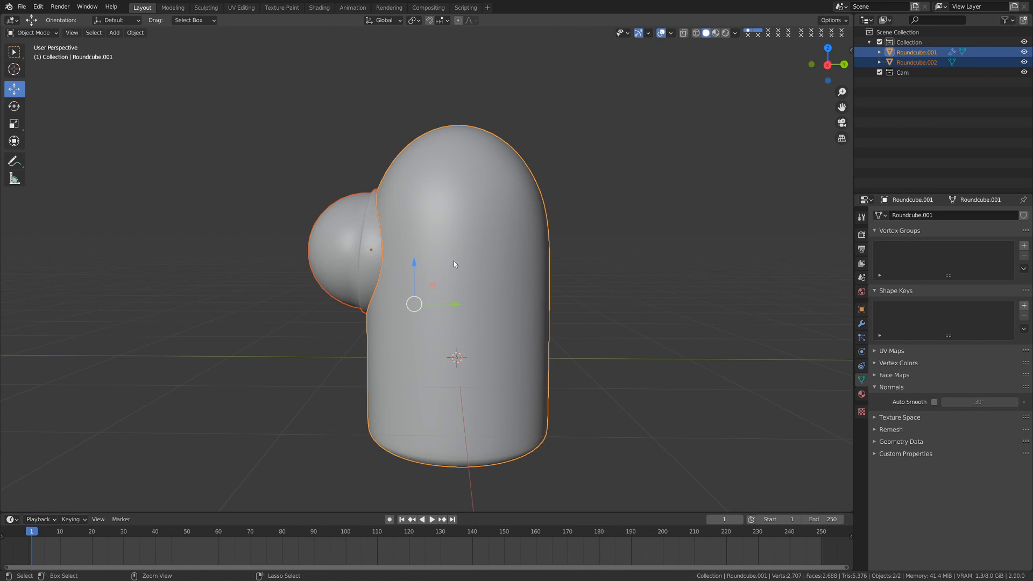
pyautogui.hotkey('ctrl', 'j')
pyautogui.hotkey('alt', 'a')
pyautogui.moveTo(453, 263); pyautogui.dragTo(365, 356, button='middle')
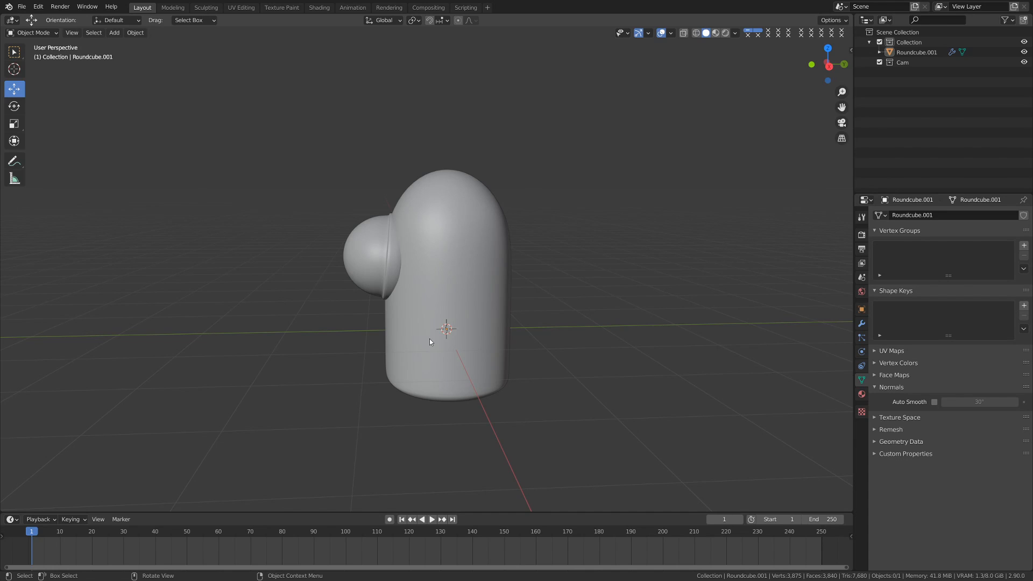
# Step: Add a round cube using the Rounded Cube preset with radius 0.25 and size 2.00 on each axis
pyautogui.press('KP_1')
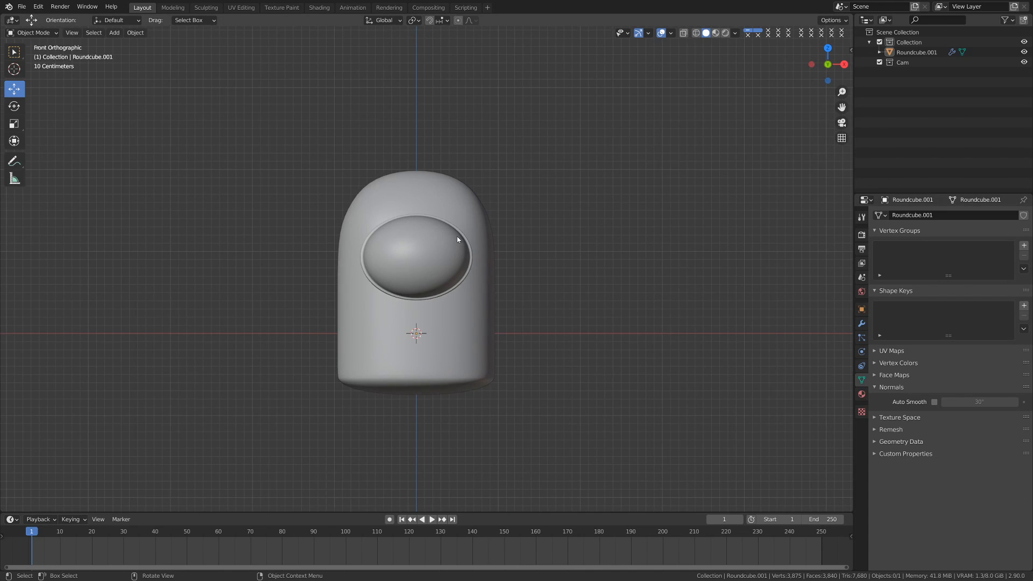
pyautogui.hotkey('shift', 'a')
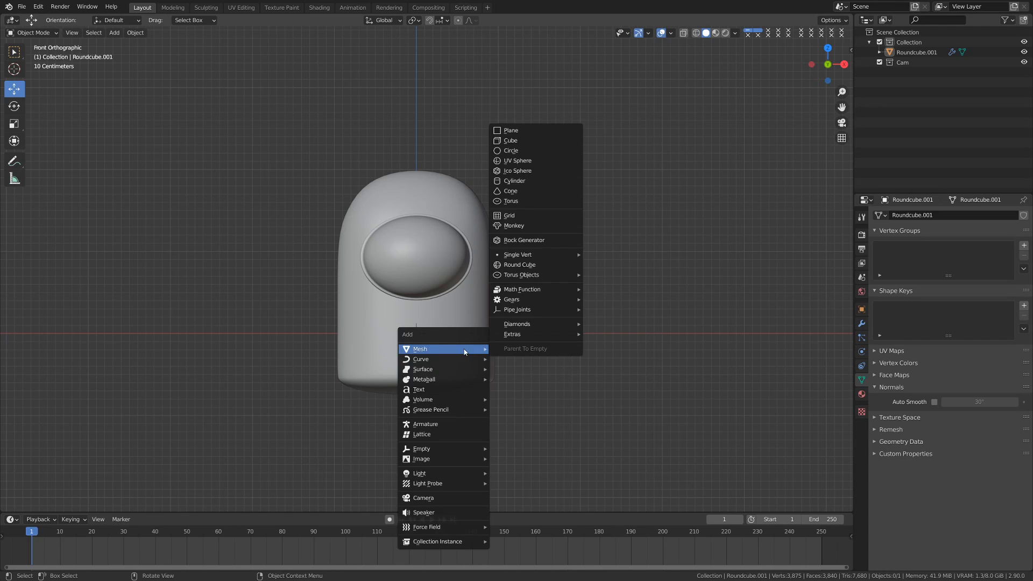
pyautogui.click(521, 265)
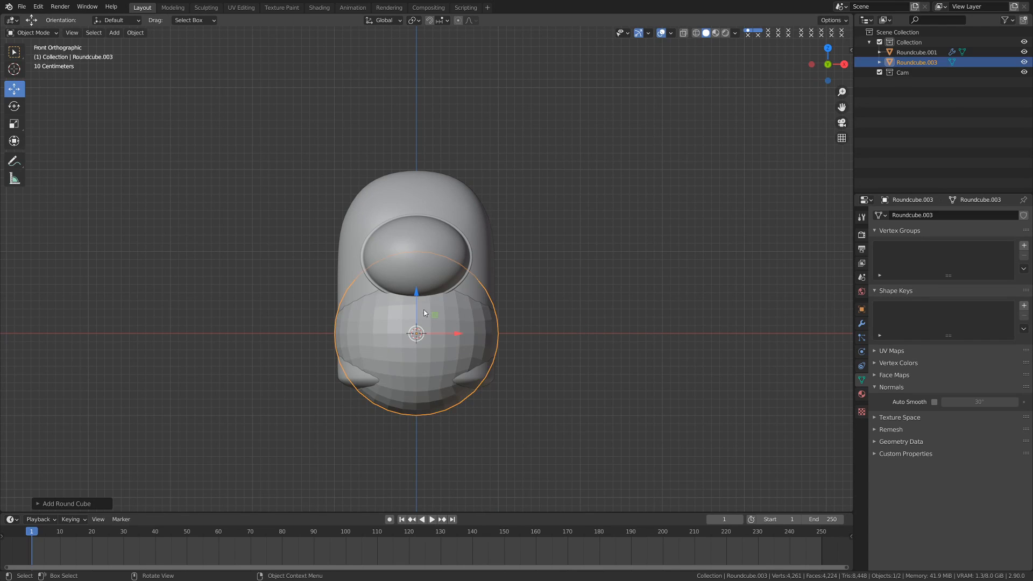
pyautogui.click(68, 504)
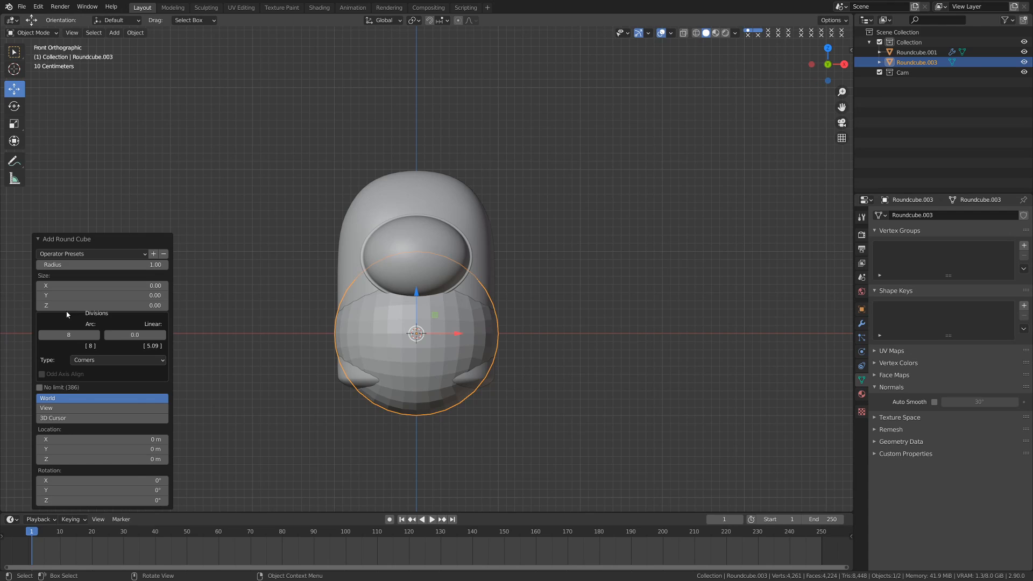
pyautogui.click(76, 255)
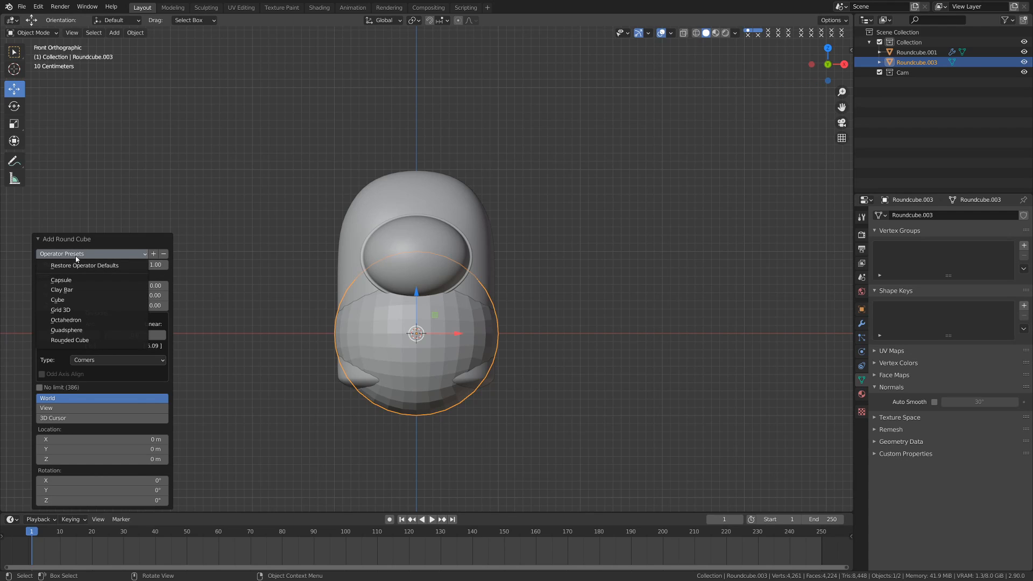
pyautogui.click(80, 339)
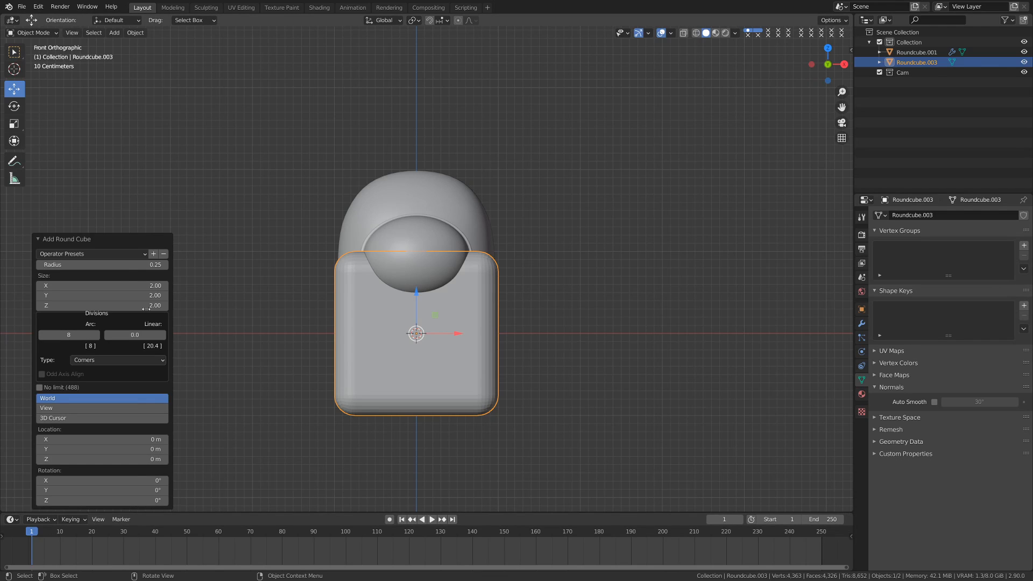
pyautogui.click(96, 239)
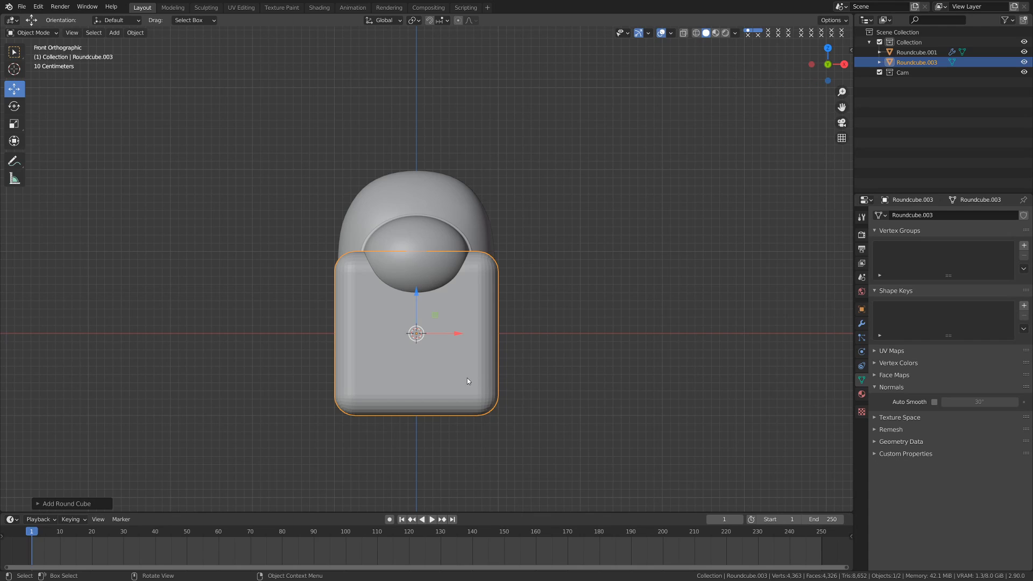
# Step: Isolate the rounded cube in local view, seen from the right side
pyautogui.press('KP_3')
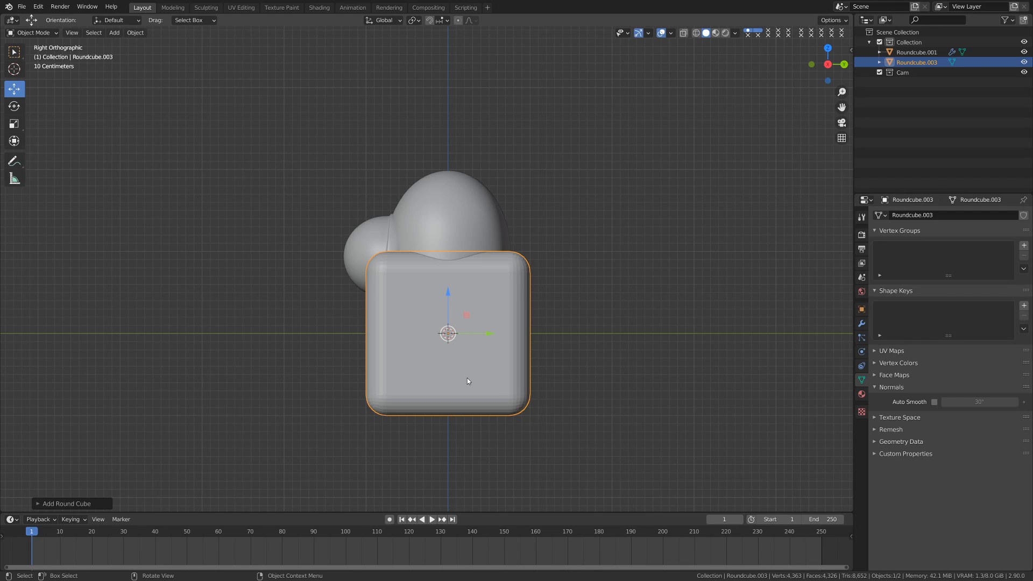
pyautogui.press('KP_Divide')
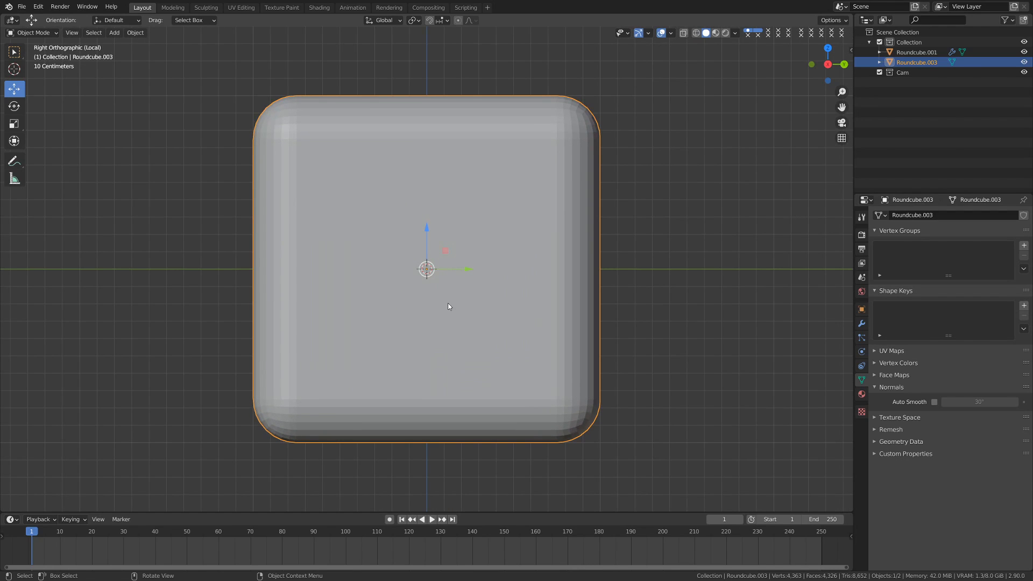
pyautogui.scroll(-7, 450, 303)
pyautogui.keyDown('shift'); pyautogui.moveTo(584, 279); pyautogui.dragTo(572, 290, button='middle'); pyautogui.keyUp('shift')
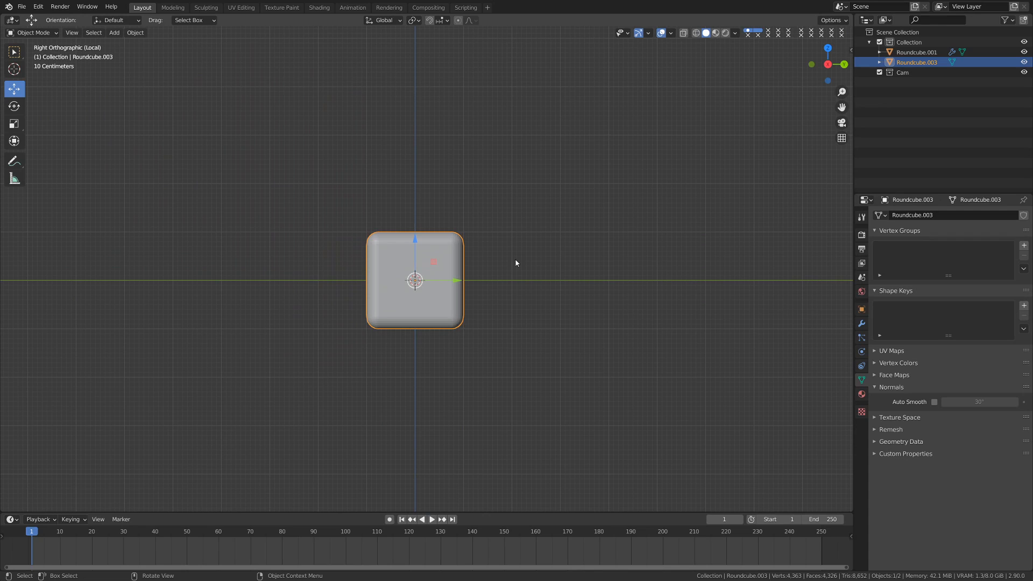
pyautogui.scroll(3, 451, 312)
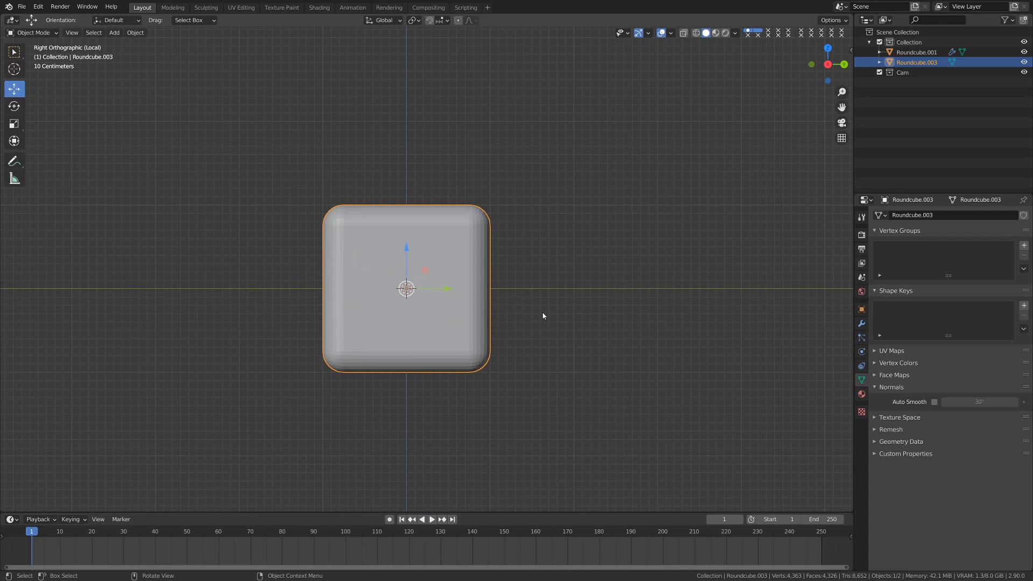
# Step: Thin the rounded cube to about half its depth by moving its rear half's vertices along Y, including the hidden ones, in Edit Mode
pyautogui.hotkey('ctrl', 'Tab')
pyautogui.click(619, 307)
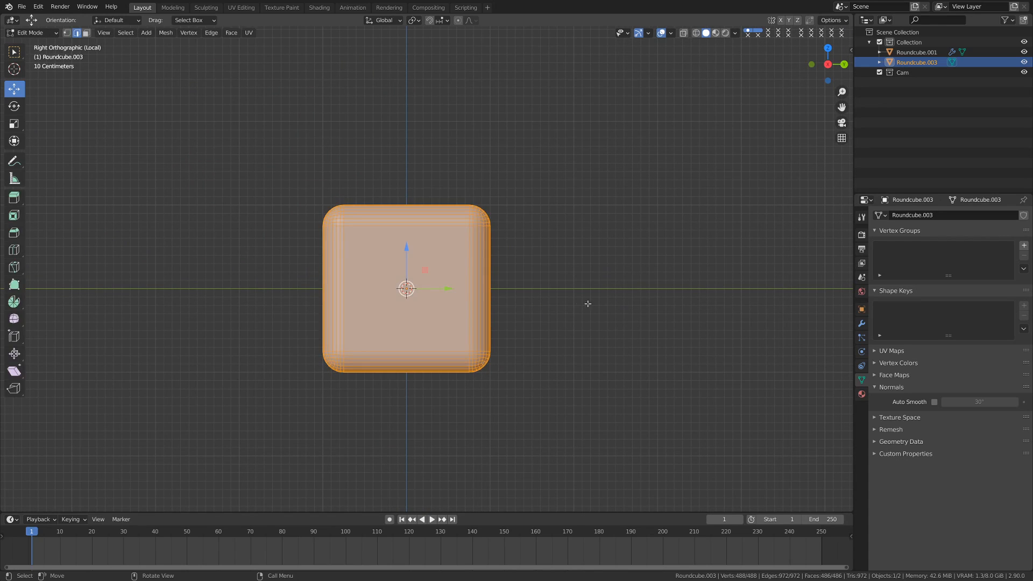
pyautogui.click(521, 302)
pyautogui.press('1')
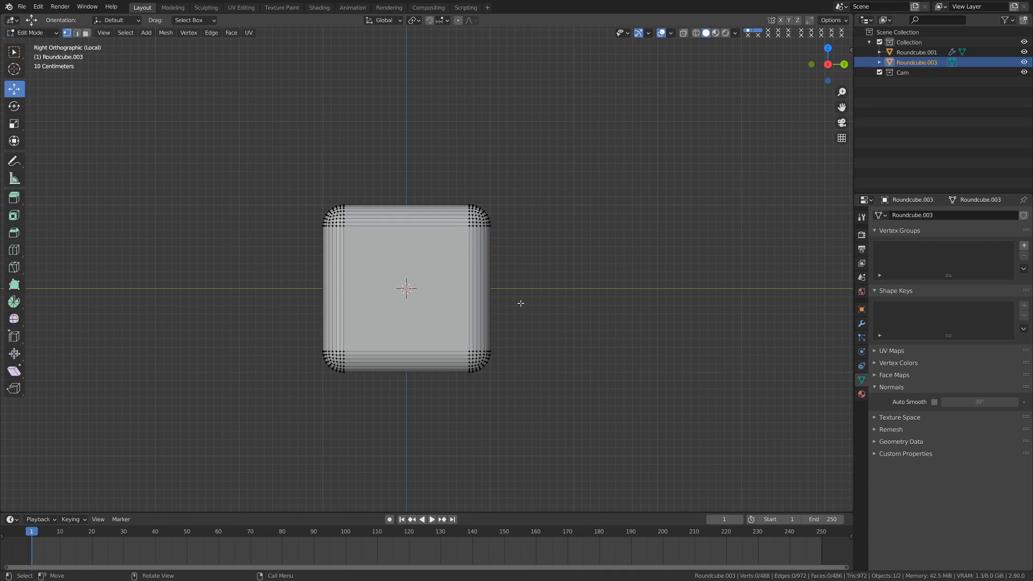
pyautogui.press('z')
pyautogui.click(460, 302)
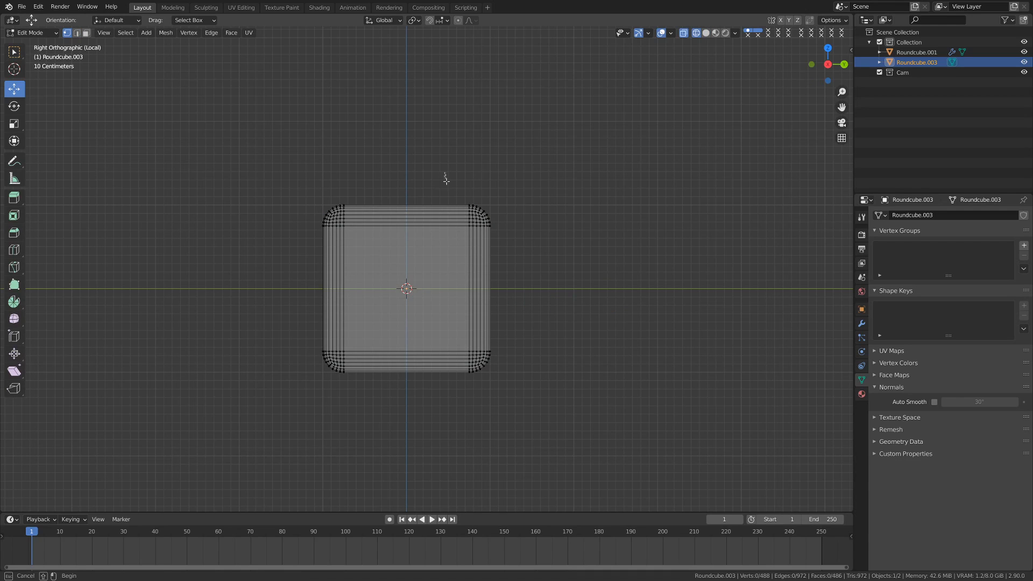
pyautogui.moveTo(445, 172); pyautogui.dragTo(532, 415)
pyautogui.moveTo(517, 289); pyautogui.dragTo(428, 291)
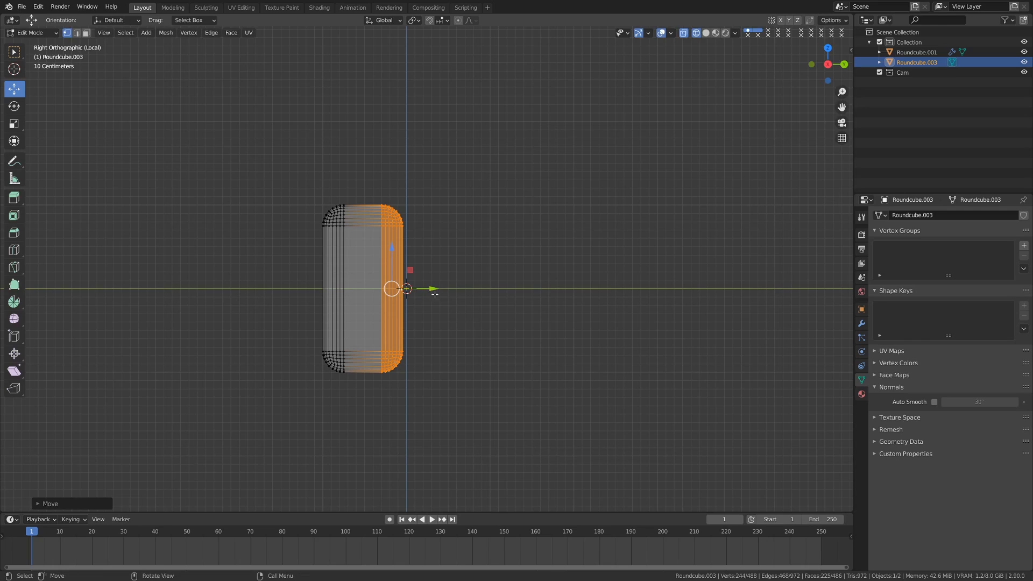
pyautogui.hotkey('ctrl', 'Tab')
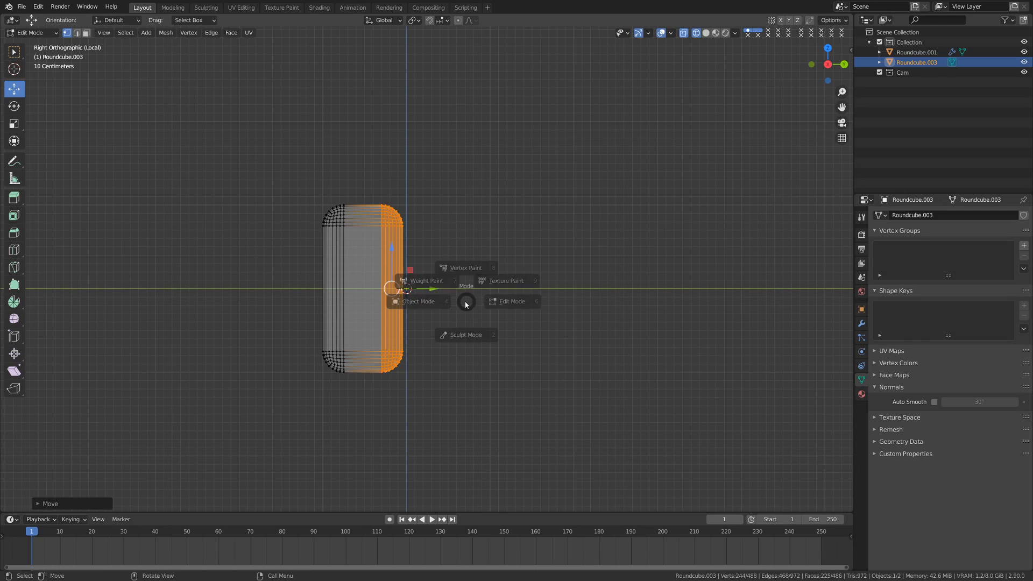
pyautogui.click(410, 299)
pyautogui.click(426, 307)
pyautogui.press('z')
pyautogui.click(417, 307)
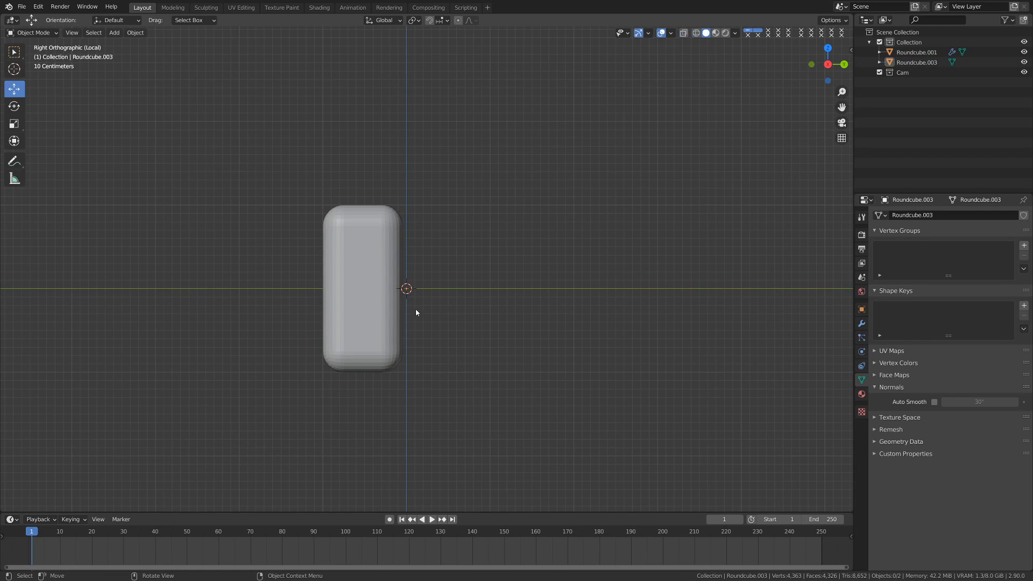
# Step: Apply smooth shading to the thinned rounded cube in Object Mode and check its surface
pyautogui.click(369, 266)
pyautogui.rightClick(374, 238)
pyautogui.click(371, 235)
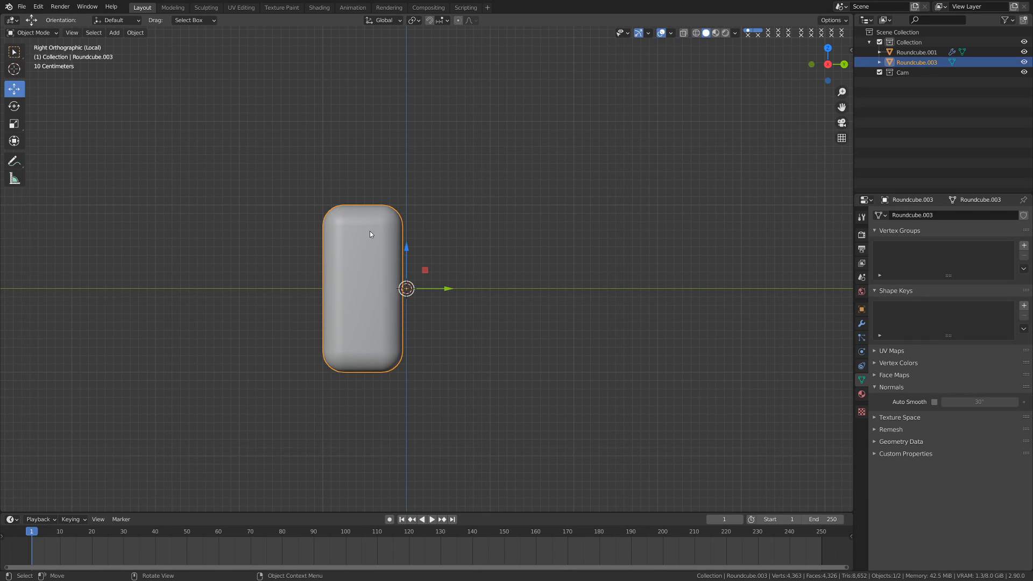
pyautogui.click(311, 296)
pyautogui.moveTo(311, 296); pyautogui.dragTo(364, 302, button='middle')
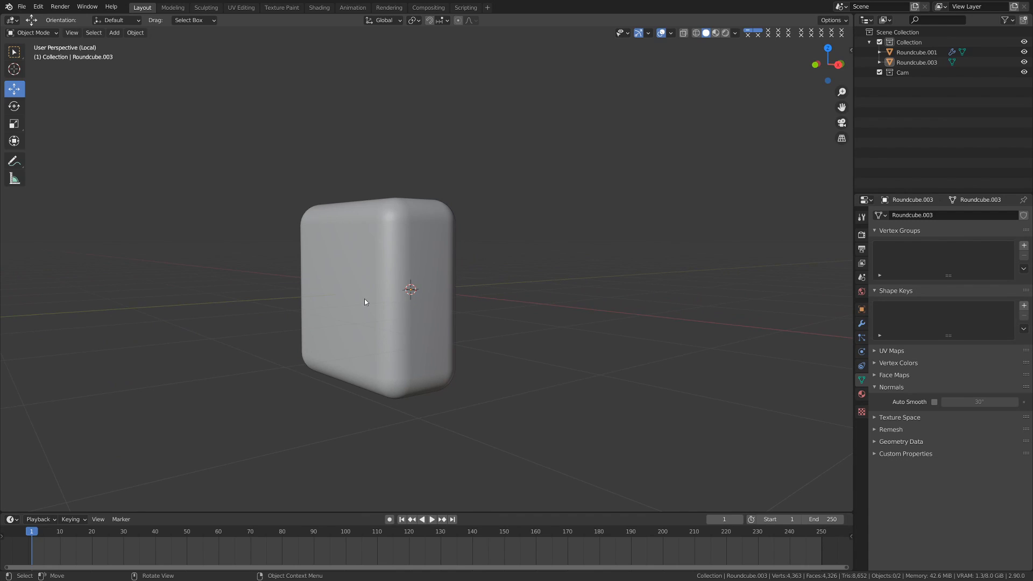
# Step: Leave local view and move the rounded box along Y to the body's back, raising it along Z to backpack height
pyautogui.press('KP_Divide')
pyautogui.click(399, 328)
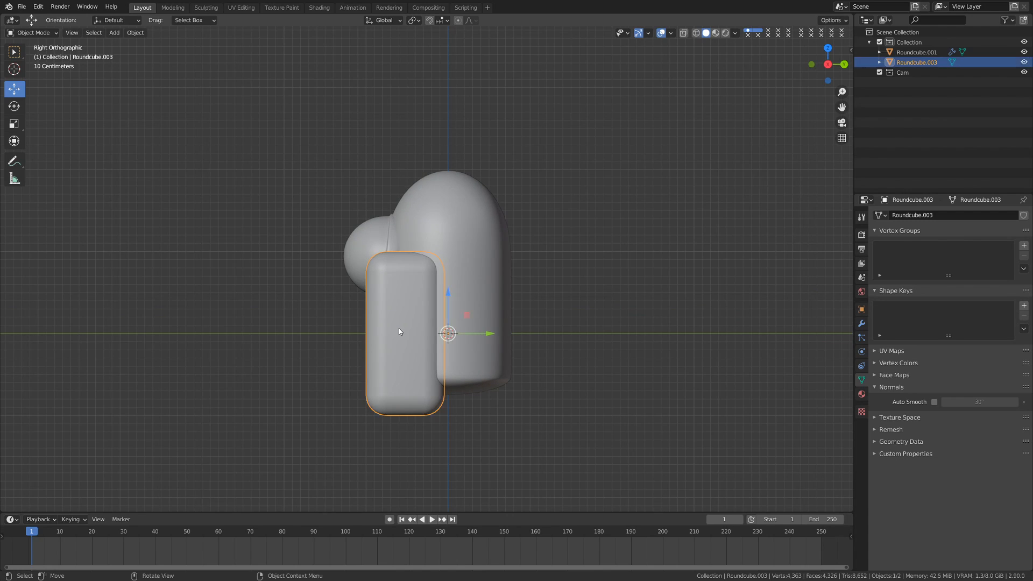
pyautogui.hotkey('alt', 'a')
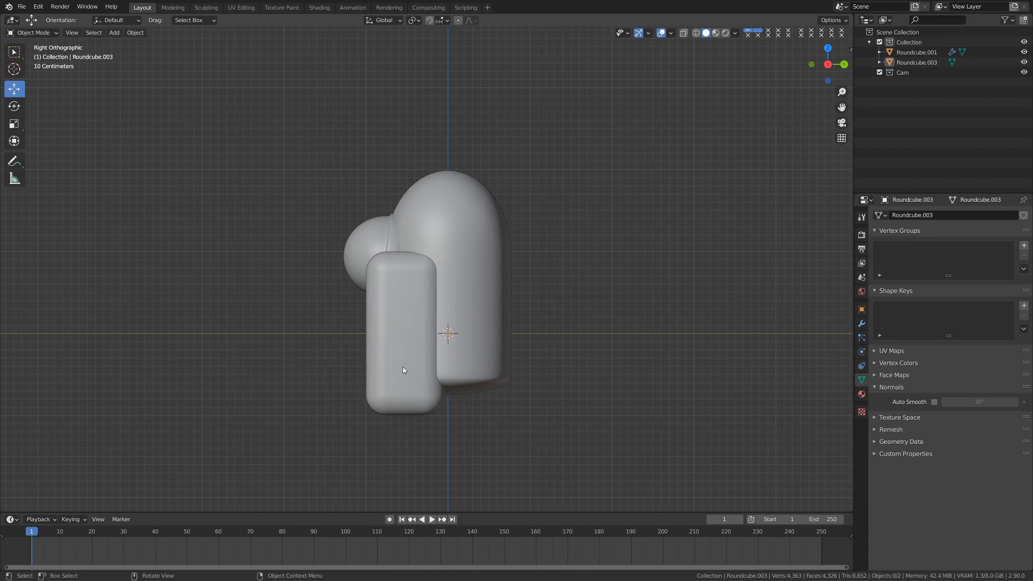
pyautogui.click(403, 370)
pyautogui.moveTo(476, 337); pyautogui.dragTo(596, 339)
pyautogui.moveTo(571, 305); pyautogui.dragTo(567, 257)
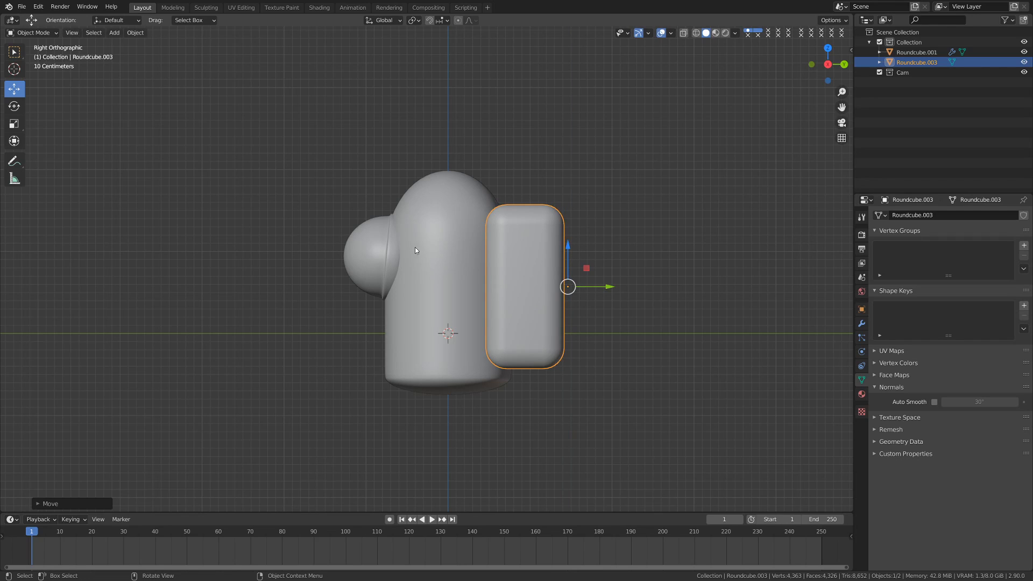
# Step: In wireframe Edit Mode, lower the backpack's top vertices along Z and move its rear vertices along Y toward the body
pyautogui.press('Tab')
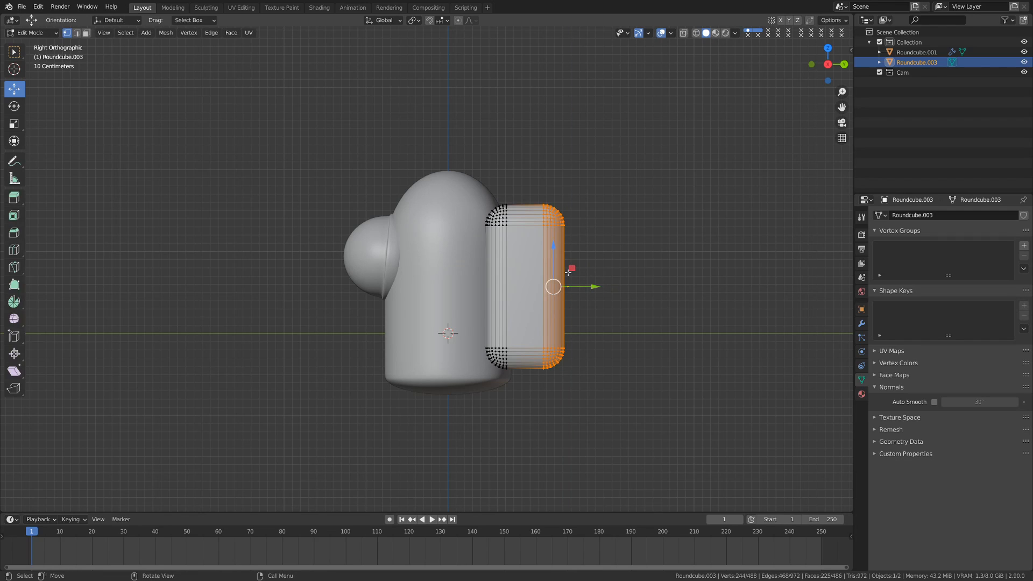
pyautogui.press('z')
pyautogui.click(521, 273)
pyautogui.moveTo(448, 176)
pyautogui.mouseDown()
pyautogui.moveTo(565, 249)
pyautogui.moveTo(597, 252)
pyautogui.mouseUp()
pyautogui.moveTo(525, 177); pyautogui.dragTo(612, 403)
pyautogui.click(532, 220)
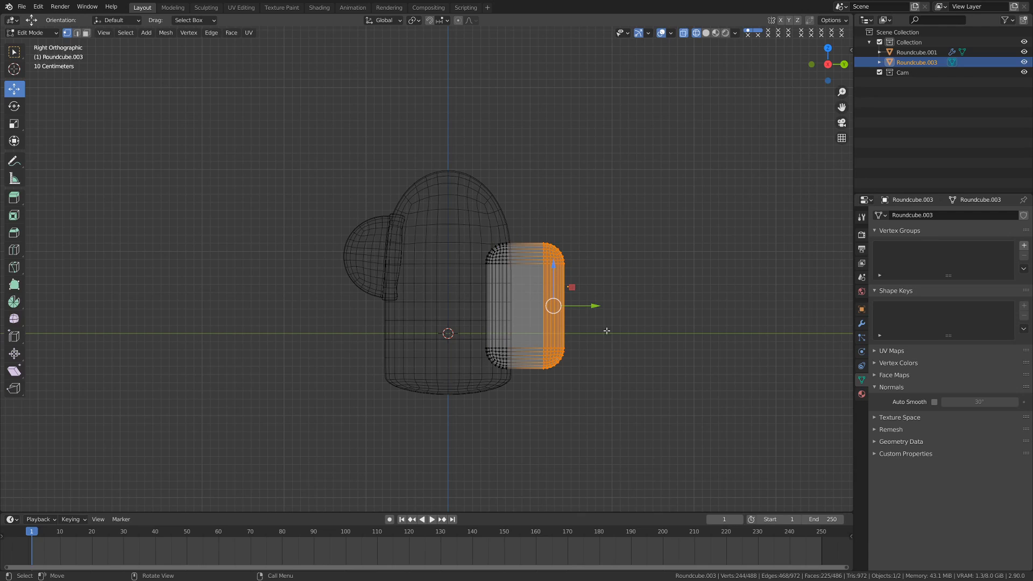
pyautogui.moveTo(593, 306); pyautogui.dragTo(583, 306)
pyautogui.click(582, 306)
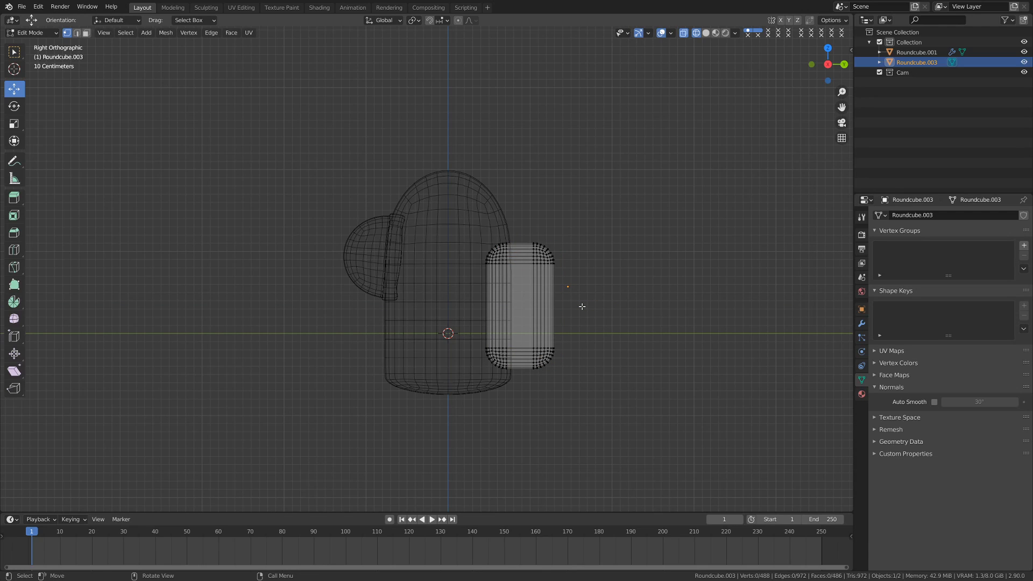
# Step: Narrow the backpack from the back view by moving both side vertex groups inward along X
pyautogui.press('ctrl+KP_1')
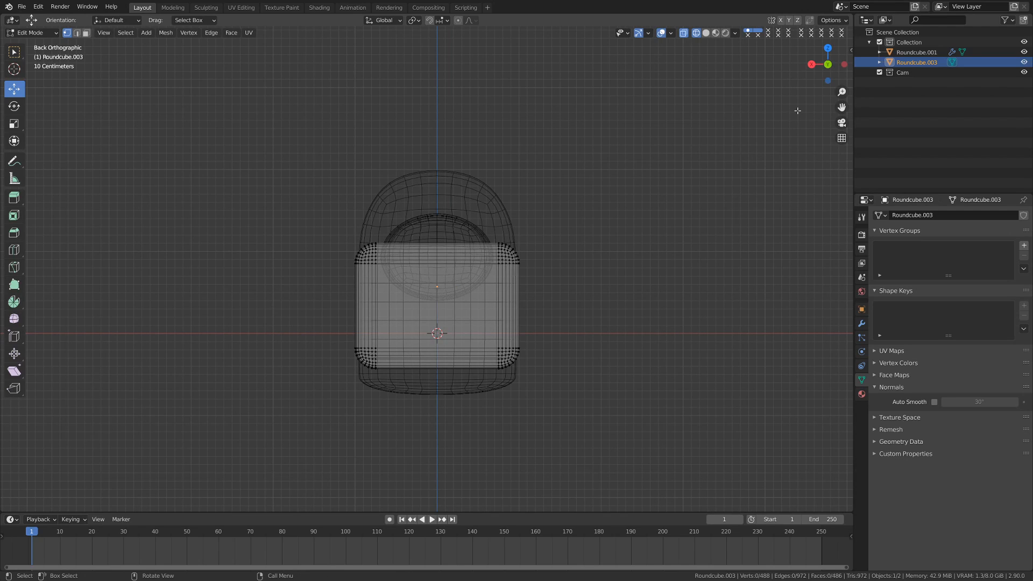
pyautogui.moveTo(457, 221); pyautogui.dragTo(604, 452)
pyautogui.moveTo(473, 306); pyautogui.dragTo(452, 310)
pyautogui.moveTo(291, 210); pyautogui.dragTo(405, 381)
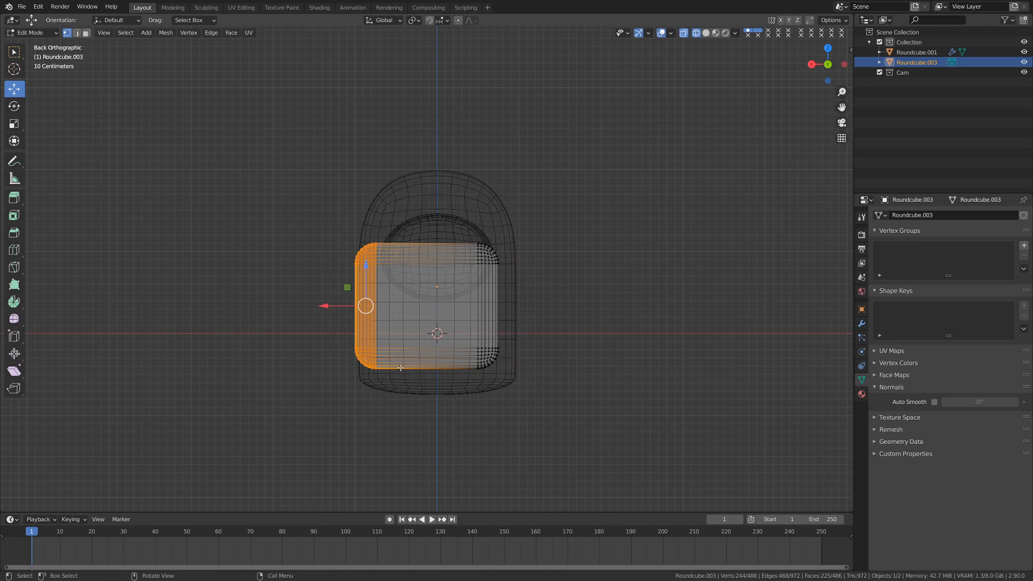
pyautogui.moveTo(345, 309); pyautogui.dragTo(351, 310)
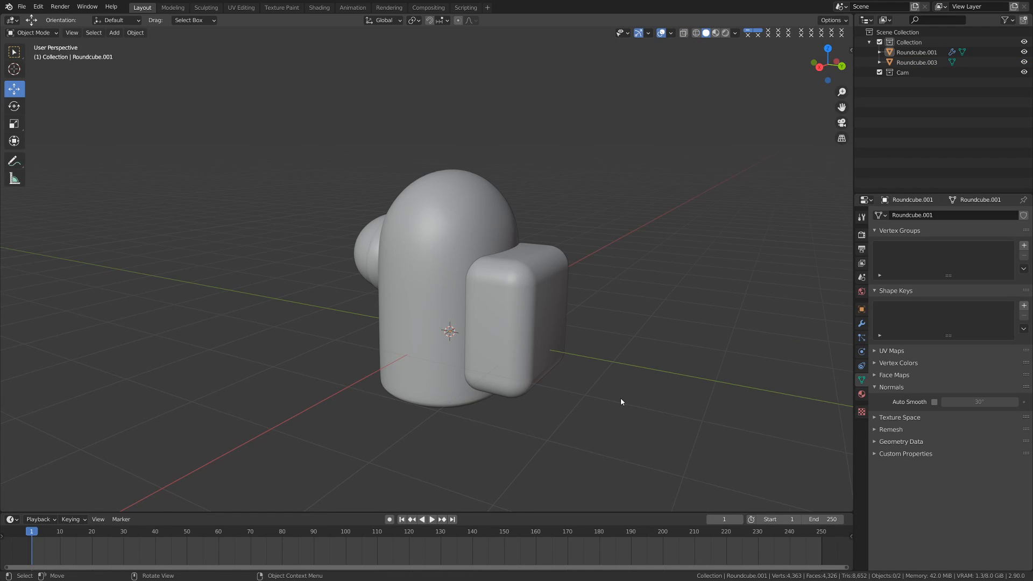
# Step: Join the backpack with the body into a single object in Object Mode and clear the selection
pyautogui.click(518, 337)
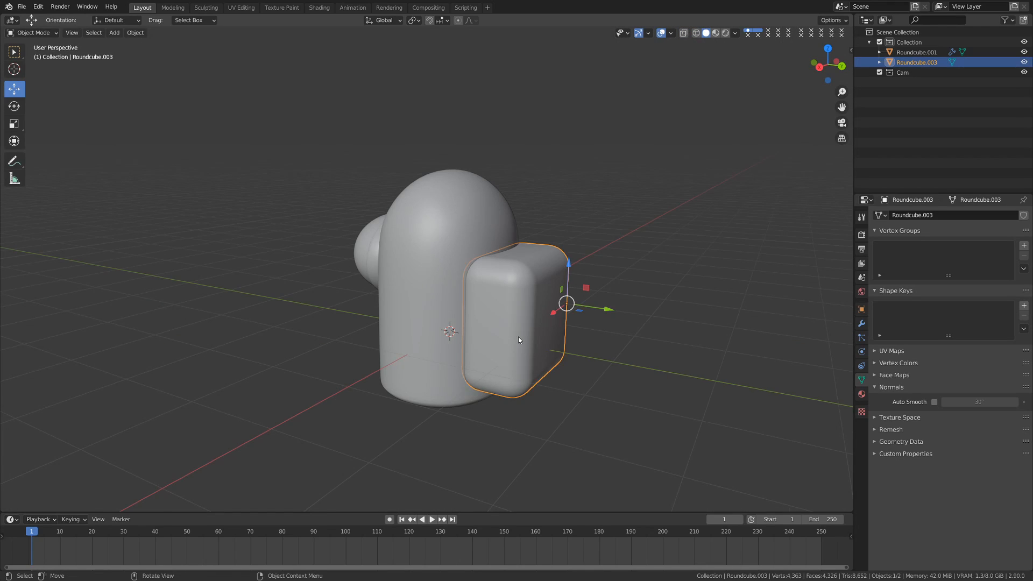
pyautogui.keyDown('shift'); pyautogui.click(422, 281); pyautogui.keyUp('shift')
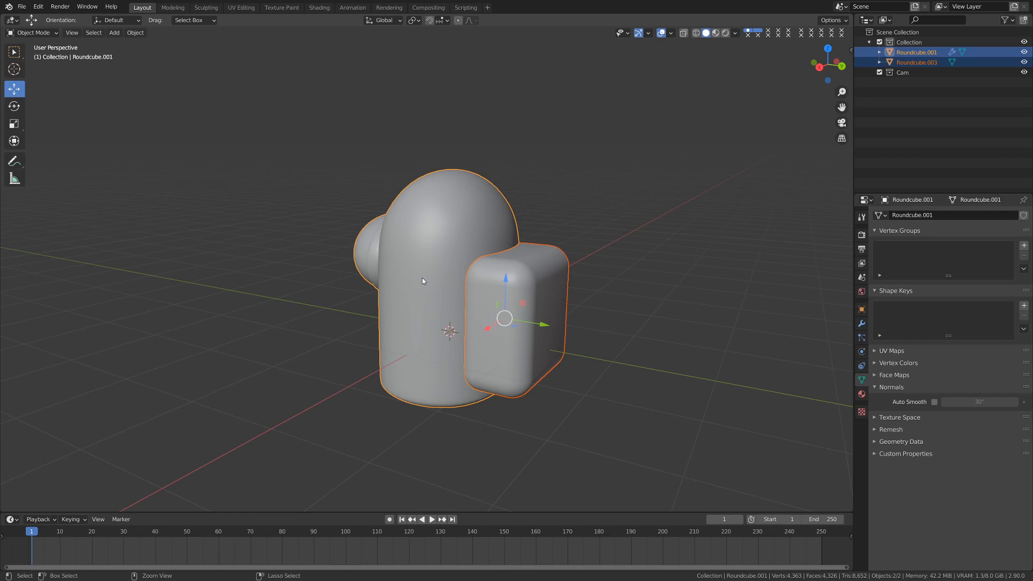
pyautogui.hotkey('ctrl', 'j')
pyautogui.hotkey('alt', 'a')
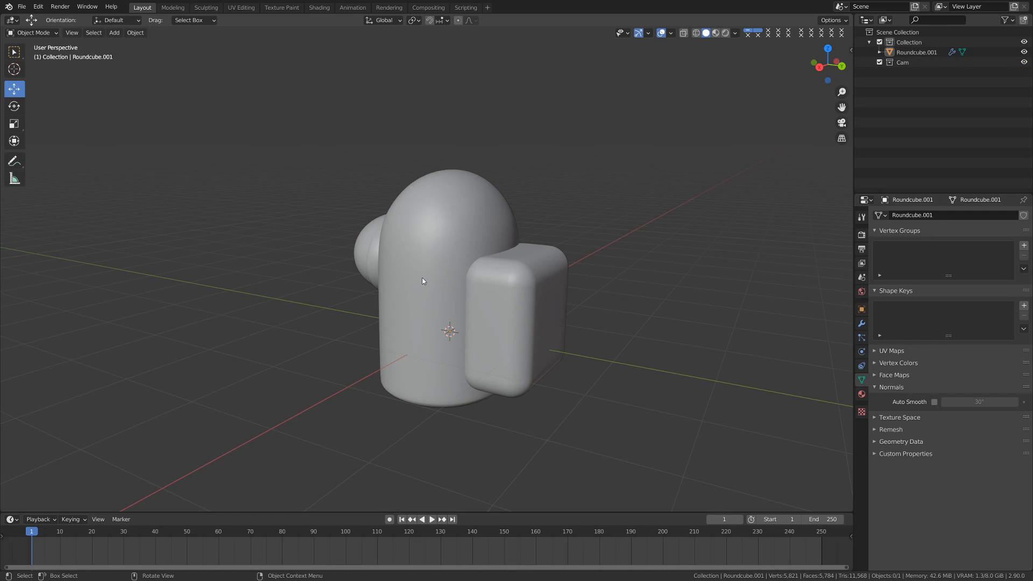
# Step: Examine the body's lower end and underside mesh in Edit Mode, from the front and from below
pyautogui.press('KP_1')
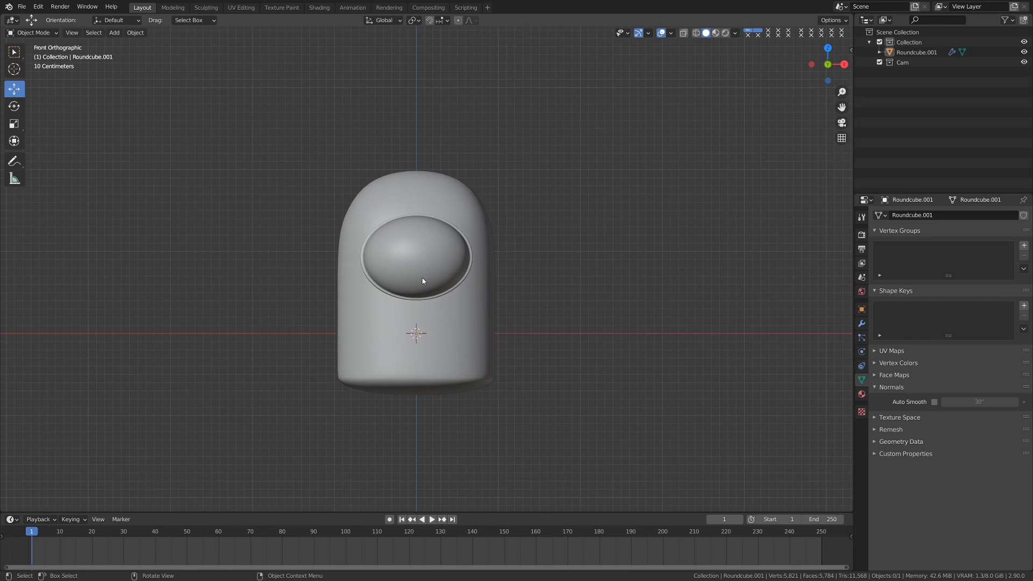
pyautogui.keyDown('shift'); pyautogui.moveTo(417, 347); pyautogui.dragTo(425, 285, button='middle'); pyautogui.keyUp('shift')
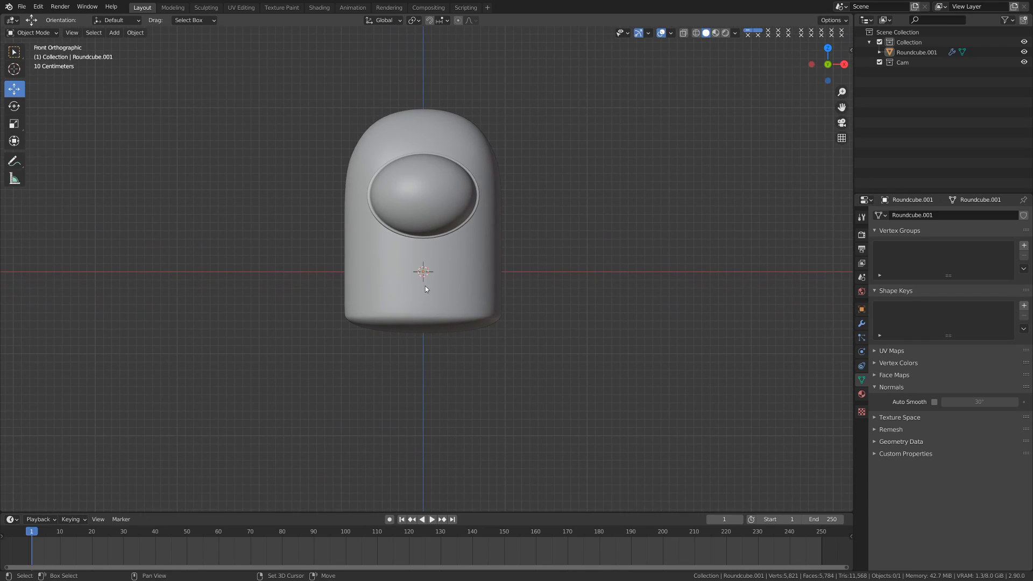
pyautogui.scroll(1, 425, 285)
pyautogui.keyDown('shift'); pyautogui.moveTo(415, 327); pyautogui.dragTo(397, 273, button='middle'); pyautogui.keyUp('shift')
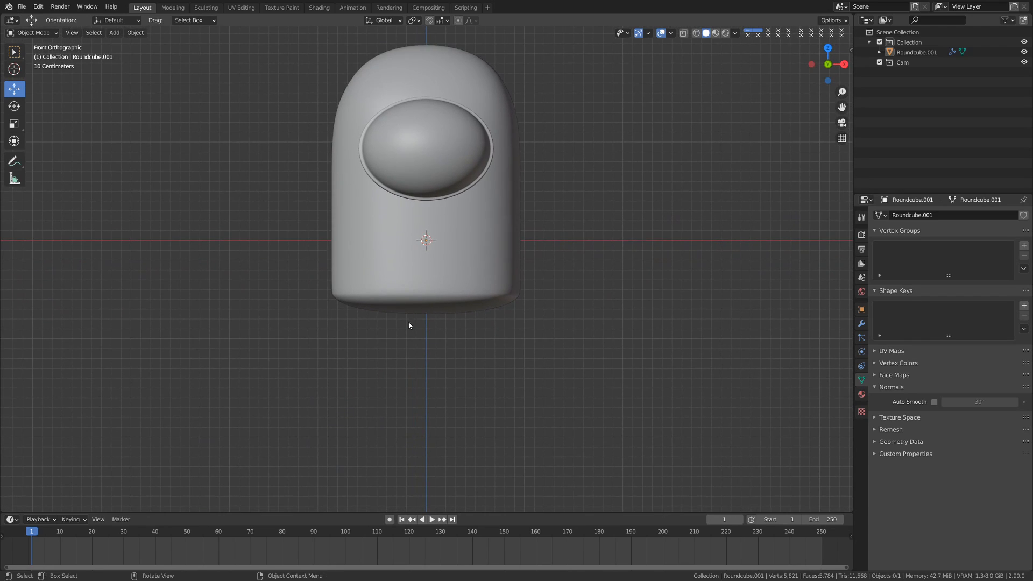
pyautogui.click(411, 301)
pyautogui.hotkey('ctrl', 'Tab')
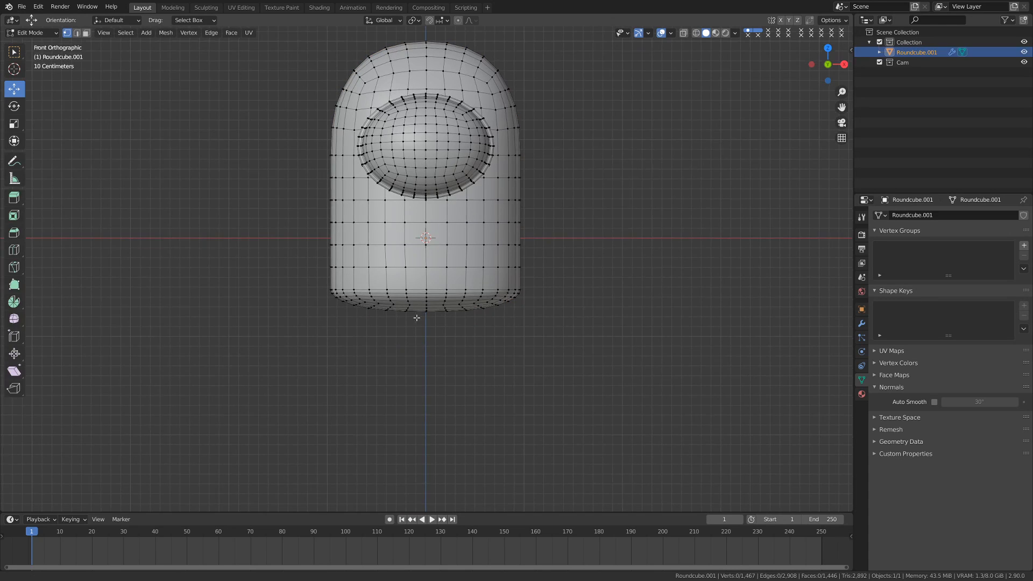
pyautogui.moveTo(416, 318); pyautogui.dragTo(430, 365, button='middle')
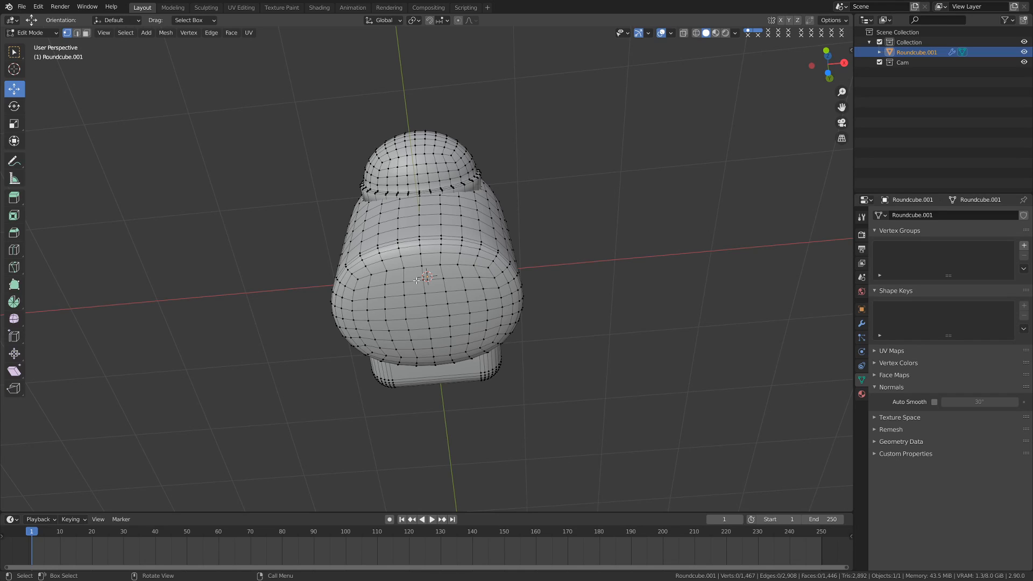
pyautogui.press('KP_1')
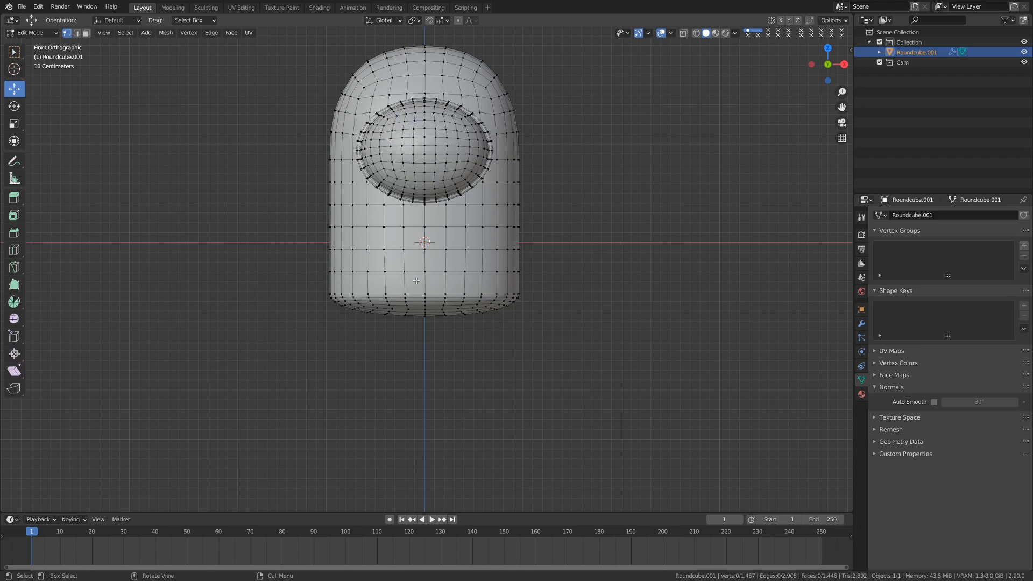
pyautogui.hotkey('ctrl', 'Tab')
pyautogui.click(388, 288)
pyautogui.moveTo(455, 308)
pyautogui.keyDown('shift'); pyautogui.mouseDown(button='middle')
pyautogui.moveTo(457, 282)
pyautogui.moveTo(454, 329)
pyautogui.mouseUp(button='middle'); pyautogui.keyUp('shift')
pyautogui.keyDown('shift'); pyautogui.moveTo(456, 191); pyautogui.dragTo(456, 233, button='middle'); pyautogui.keyUp('shift')
pyautogui.moveTo(452, 295)
pyautogui.keyDown('shift'); pyautogui.mouseDown(button='middle')
pyautogui.moveTo(461, 239)
pyautogui.moveTo(471, 289)
pyautogui.mouseUp(button='middle'); pyautogui.keyUp('shift')
pyautogui.hotkey('alt', 'a')
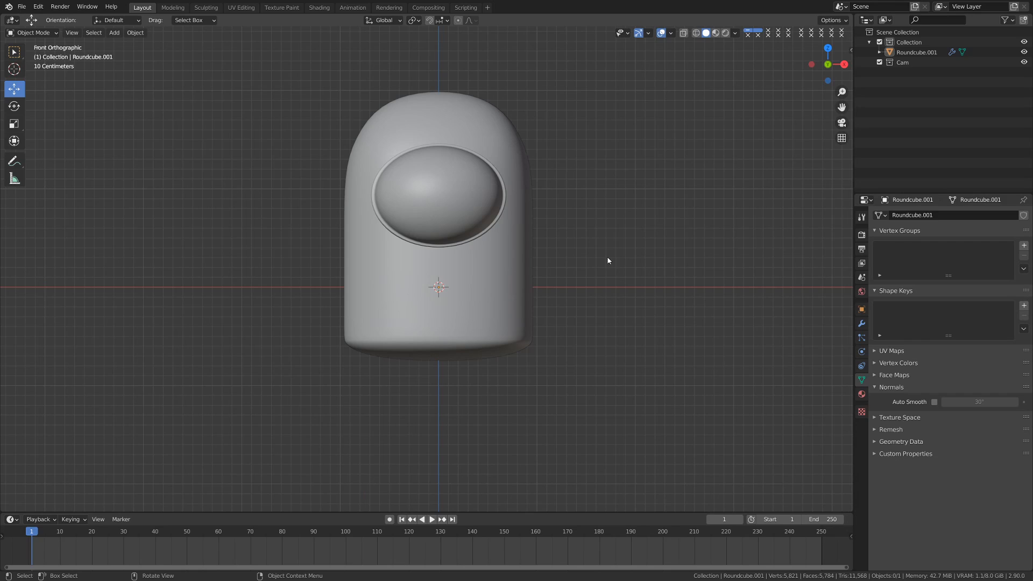
# Step: Add a cylinder with 32 vertices, 1 m radius and 2 m depth, and move it about 1.72 m down along Z
pyautogui.hotkey('shift', 'a')
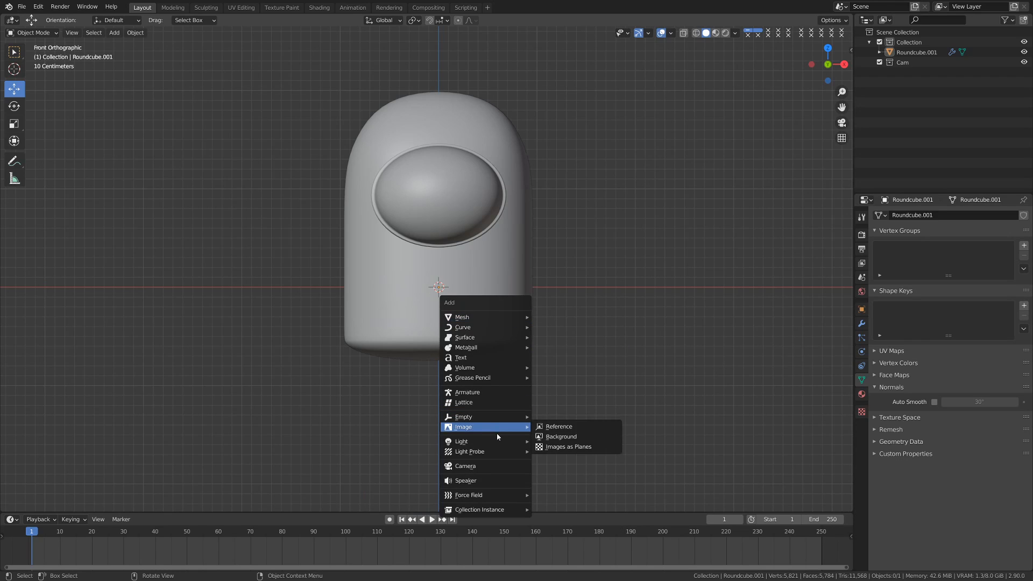
pyautogui.moveTo(500, 317)
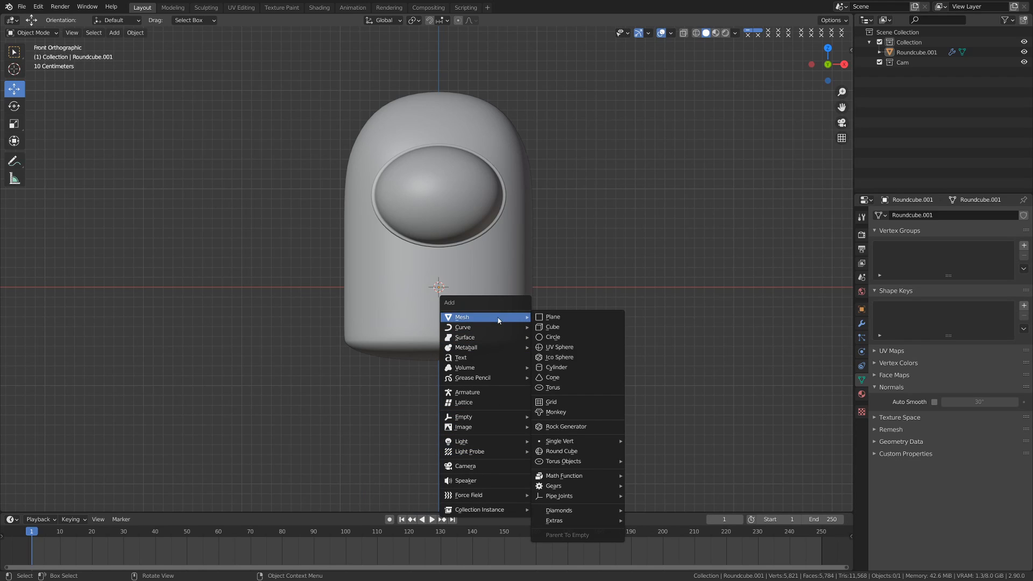
pyautogui.click(563, 368)
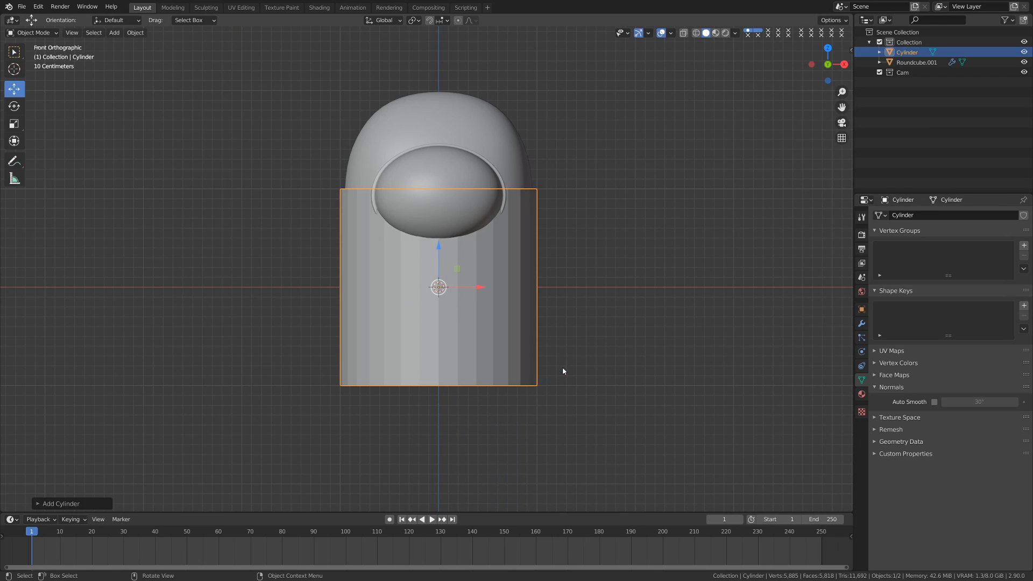
pyautogui.click(120, 501)
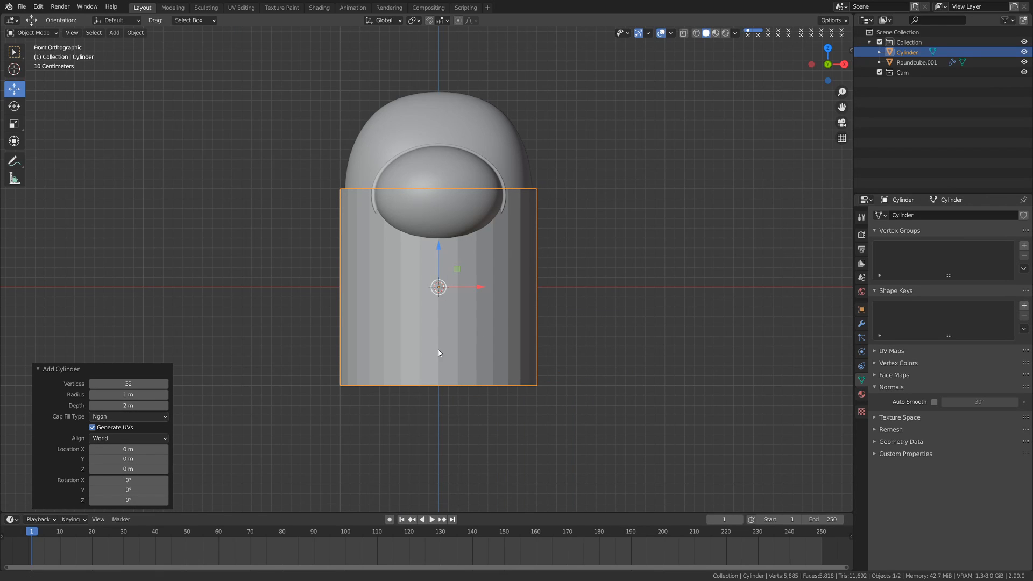
pyautogui.keyDown('shift'); pyautogui.moveTo(422, 332); pyautogui.dragTo(424, 249, button='middle'); pyautogui.keyUp('shift')
pyautogui.moveTo(441, 170); pyautogui.dragTo(441, 345)
pyautogui.moveTo(480, 340)
pyautogui.keyDown('shift'); pyautogui.mouseDown(button='middle')
pyautogui.moveTo(470, 317)
pyautogui.moveTo(490, 323)
pyautogui.mouseUp(button='middle'); pyautogui.keyUp('shift')
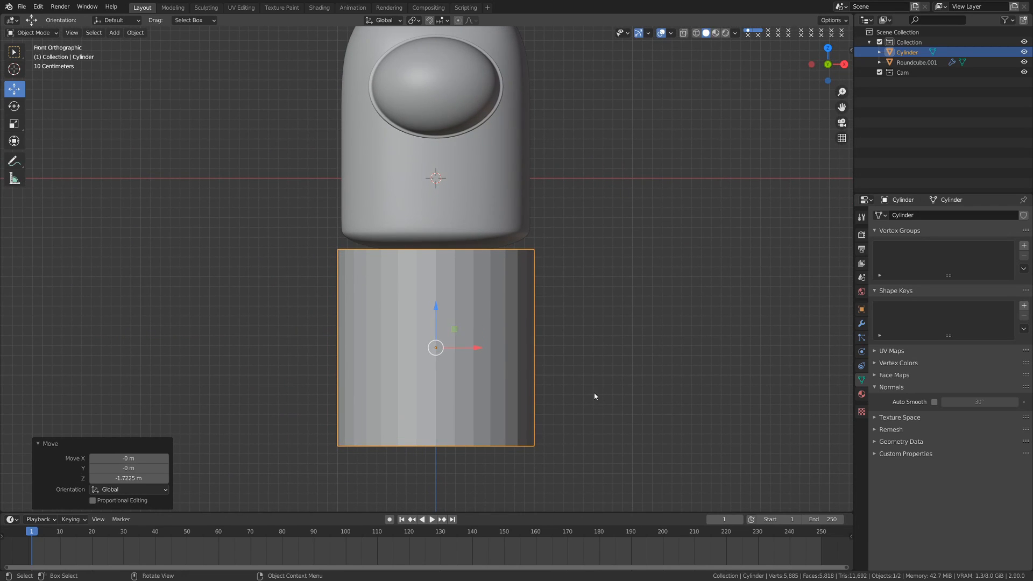
# Step: Scale the cylinder down to about 0.384 and place it as a leg overlapping the body's lower end on the negative X side
pyautogui.press('s')
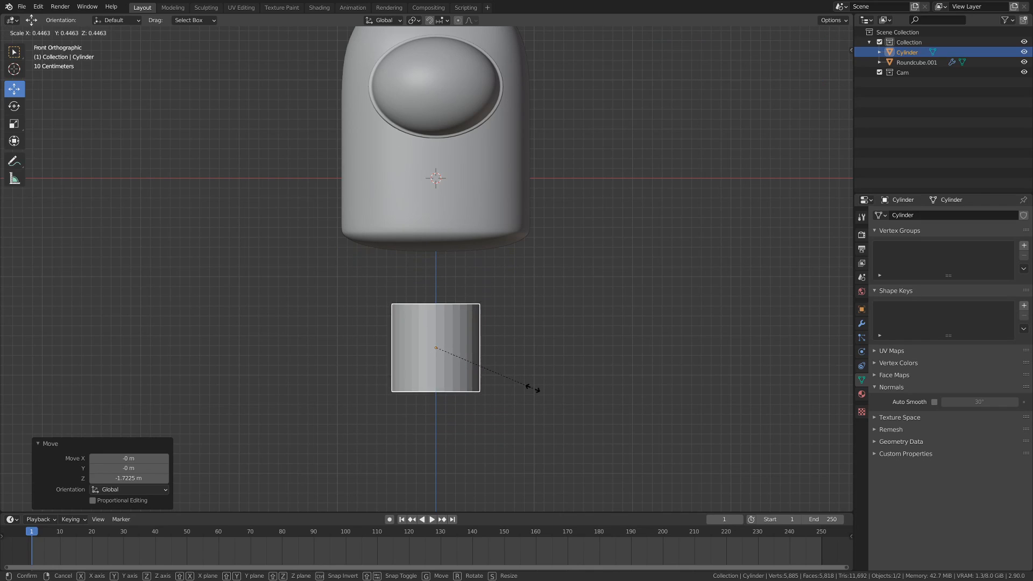
pyautogui.click(520, 388)
pyautogui.press('g')
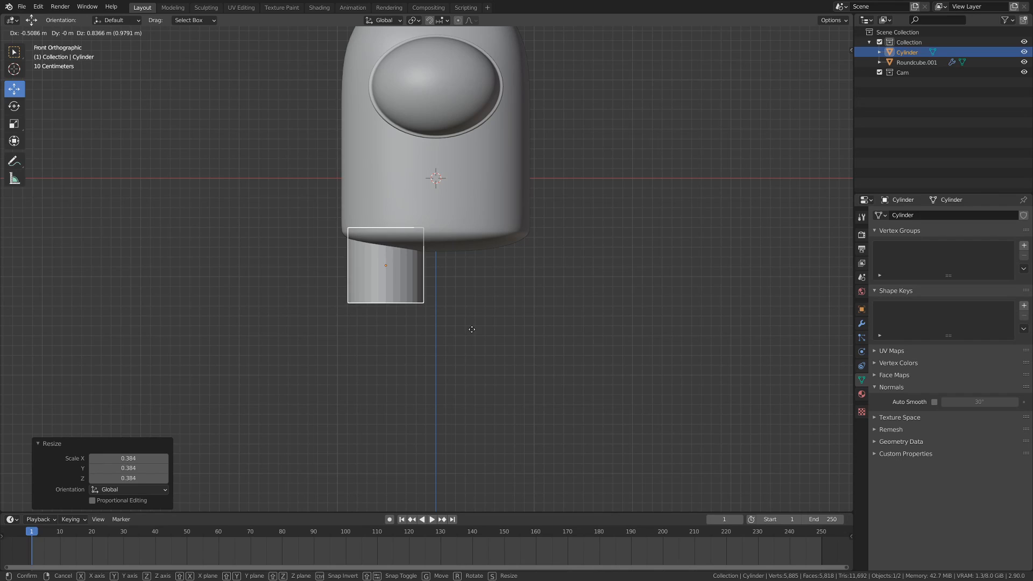
pyautogui.click(472, 329)
# Step: Refine the leg cylinder's size by scaling it about 1.16 and again about 0.942, and nudge it slightly along negative X
pyautogui.press('s')
pyautogui.click(493, 364)
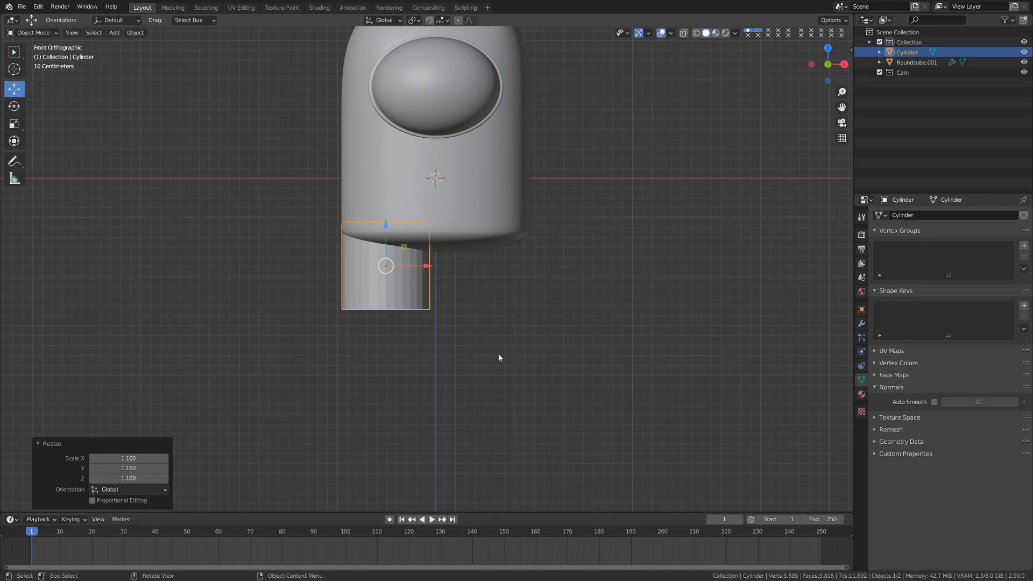
pyautogui.press('s')
pyautogui.click(488, 347)
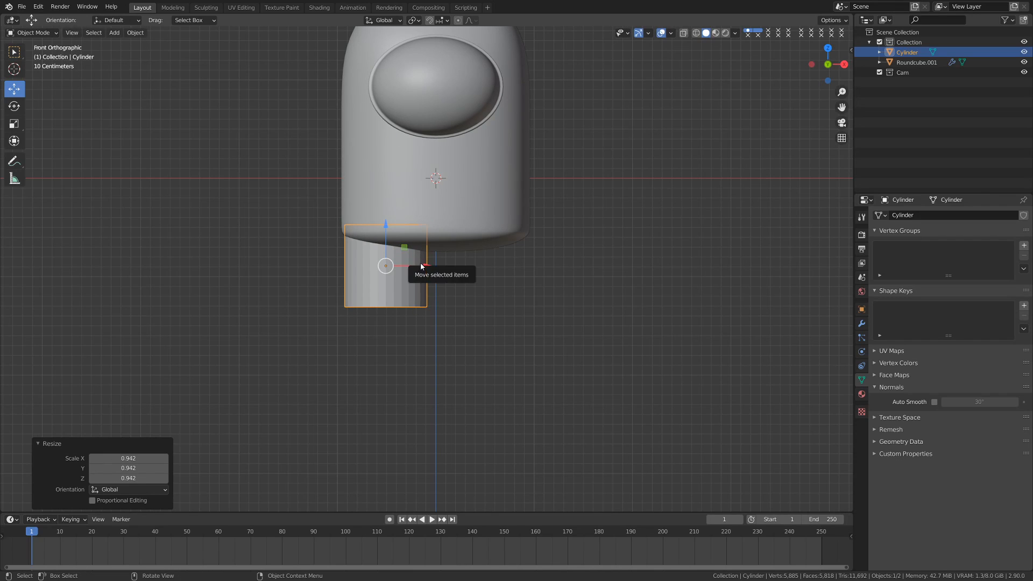
pyautogui.moveTo(423, 265); pyautogui.dragTo(417, 288)
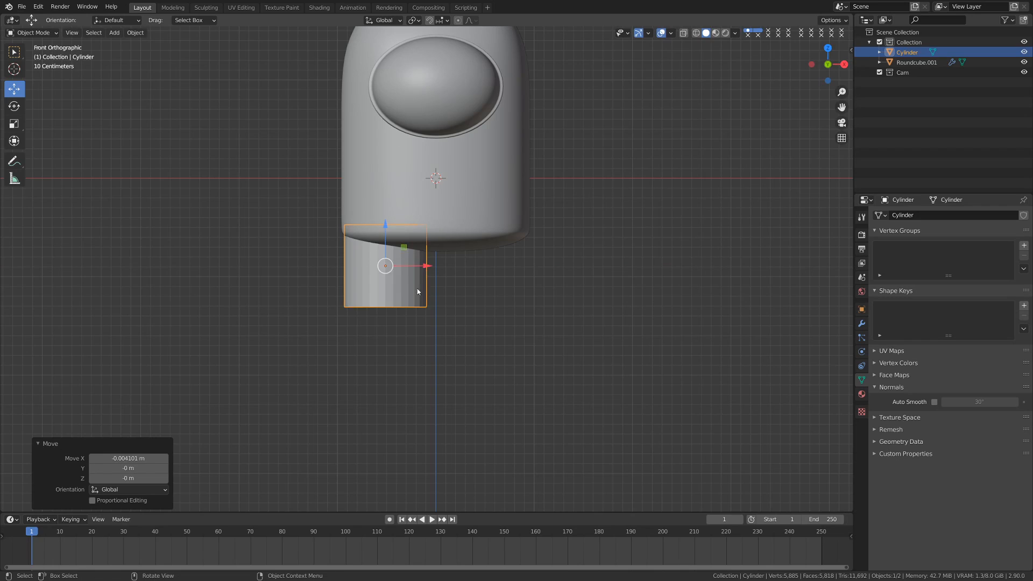
pyautogui.keyDown('shift'); pyautogui.moveTo(417, 288); pyautogui.dragTo(417, 332, button='middle'); pyautogui.keyUp('shift')
# Step: Lengthen the leg by moving its bottom vertices about 0.18 m down along Z in wireframe Edit Mode, and return to solid Object Mode
pyautogui.hotkey('ctrl', 'Tab')
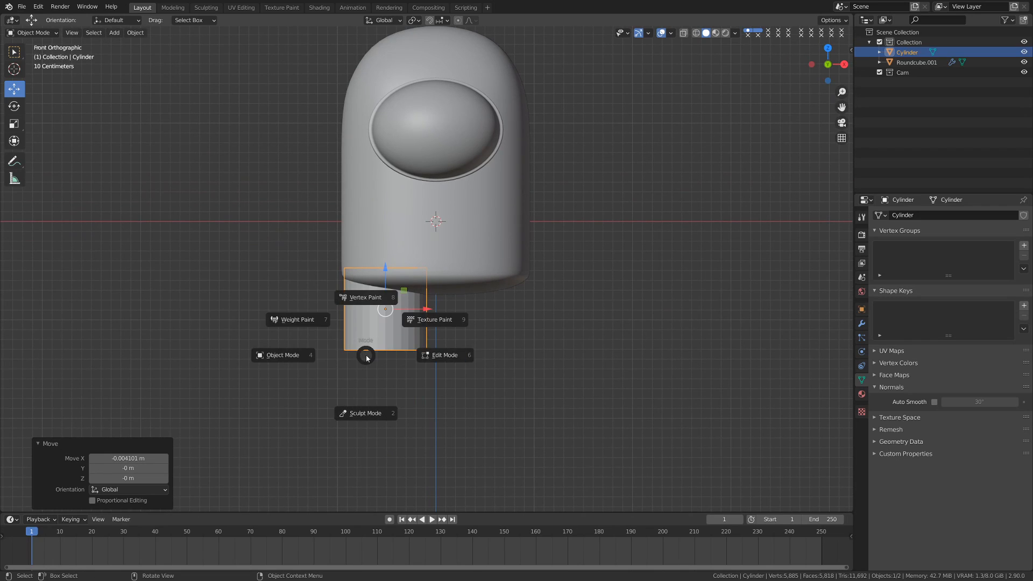
pyautogui.click(425, 362)
pyautogui.press('z')
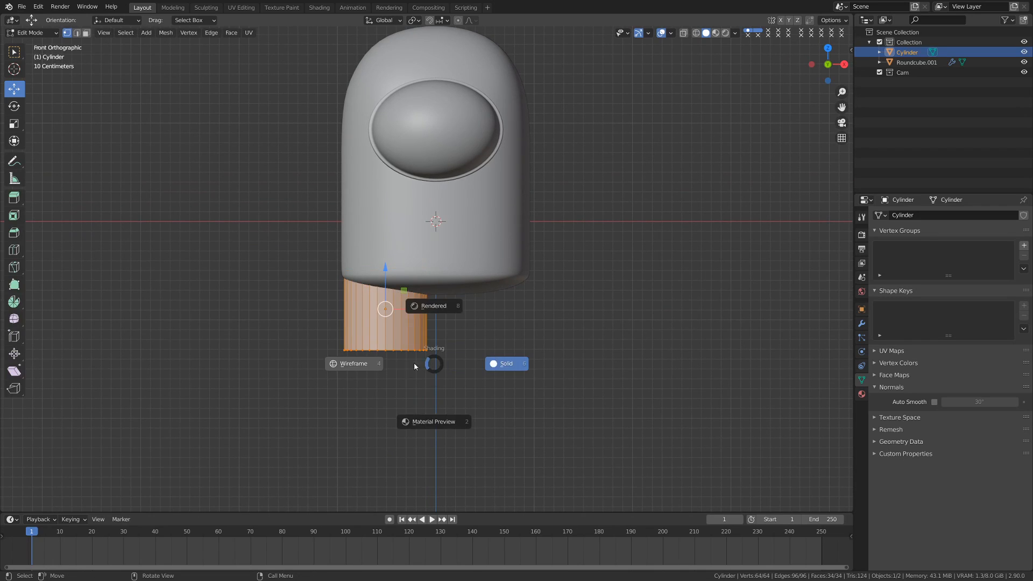
pyautogui.click(360, 366)
pyautogui.click(353, 361)
pyautogui.moveTo(307, 337); pyautogui.dragTo(448, 365)
pyautogui.moveTo(389, 305); pyautogui.dragTo(386, 328)
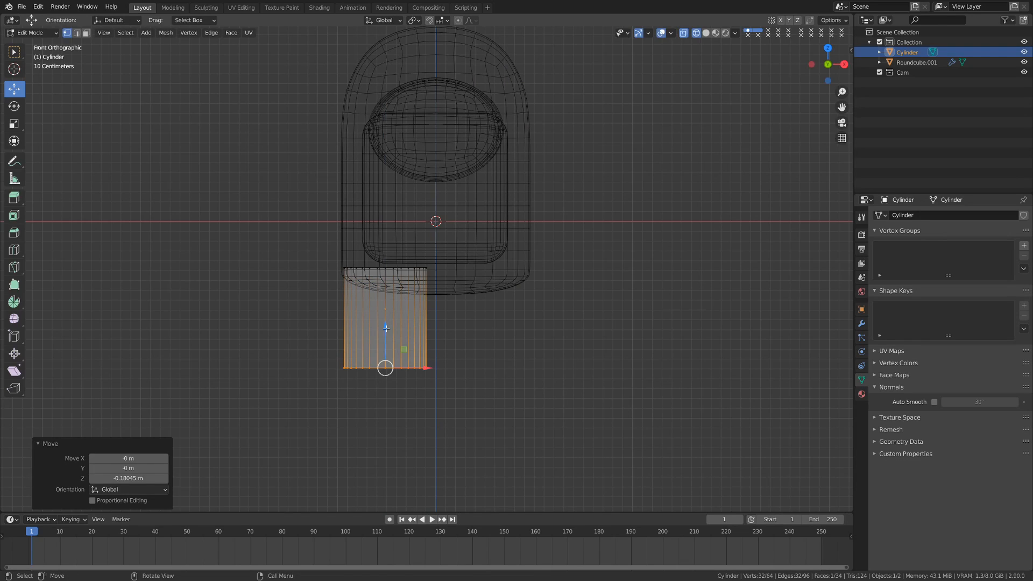
pyautogui.hotkey('ctrl', 'Tab')
pyautogui.click(378, 349)
pyautogui.press('z')
pyautogui.click(579, 373)
pyautogui.scroll(-2, 506, 356)
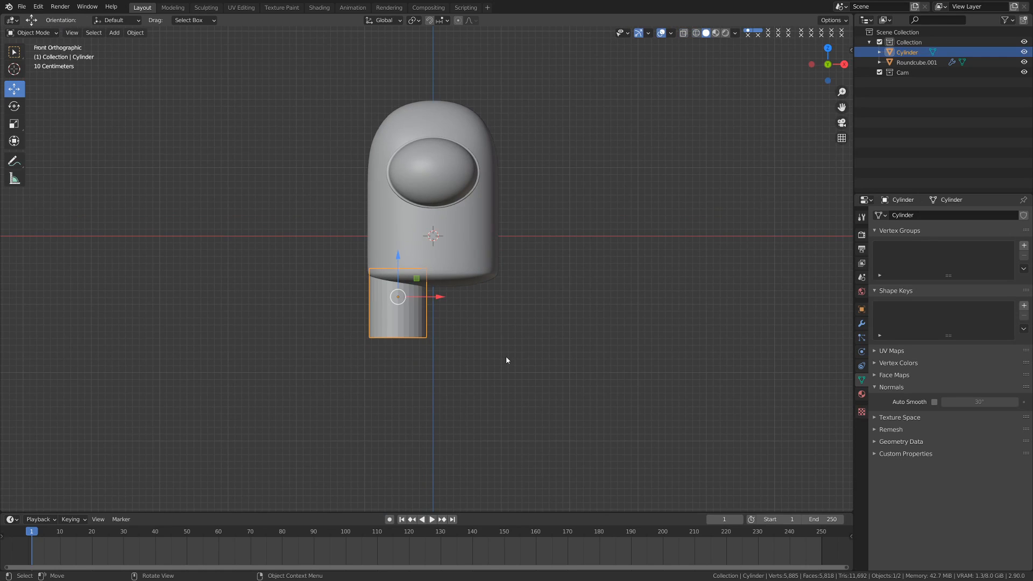
# Step: Apply smooth shading to the leg cylinder and enable Auto Smooth at 30° for its normals
pyautogui.click(506, 356)
pyautogui.moveTo(527, 336)
pyautogui.mouseDown(button='middle')
pyautogui.moveTo(441, 347)
pyautogui.moveTo(532, 344)
pyautogui.mouseUp(button='middle')
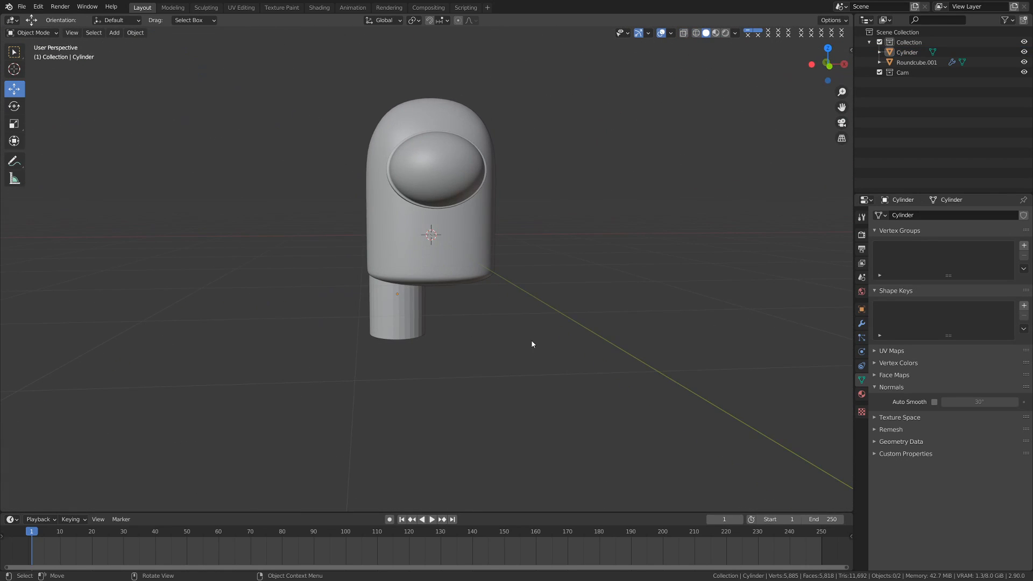
pyautogui.press('KP_1')
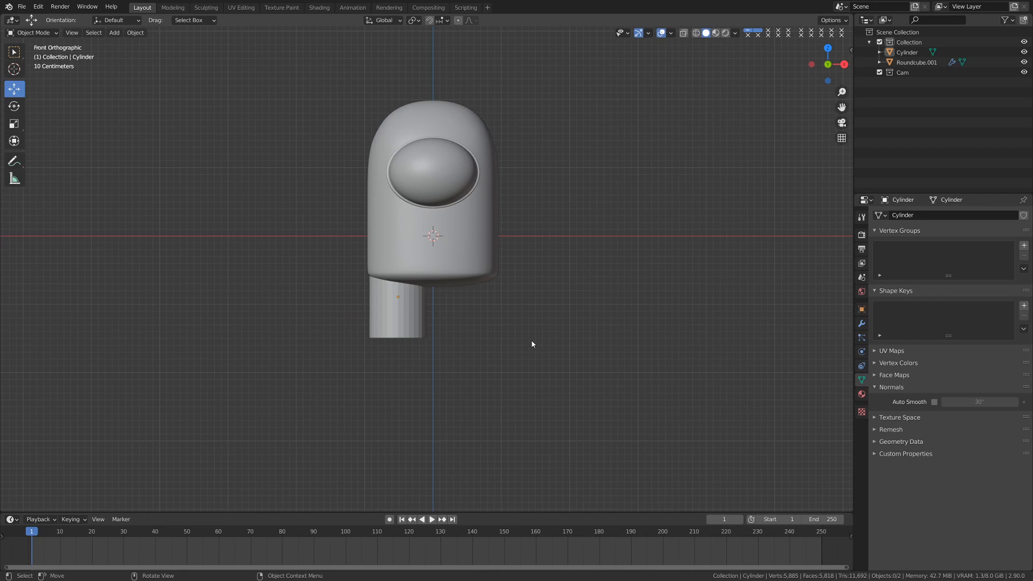
pyautogui.scroll(2, 531, 344)
pyautogui.click(400, 333)
pyautogui.rightClick(400, 334)
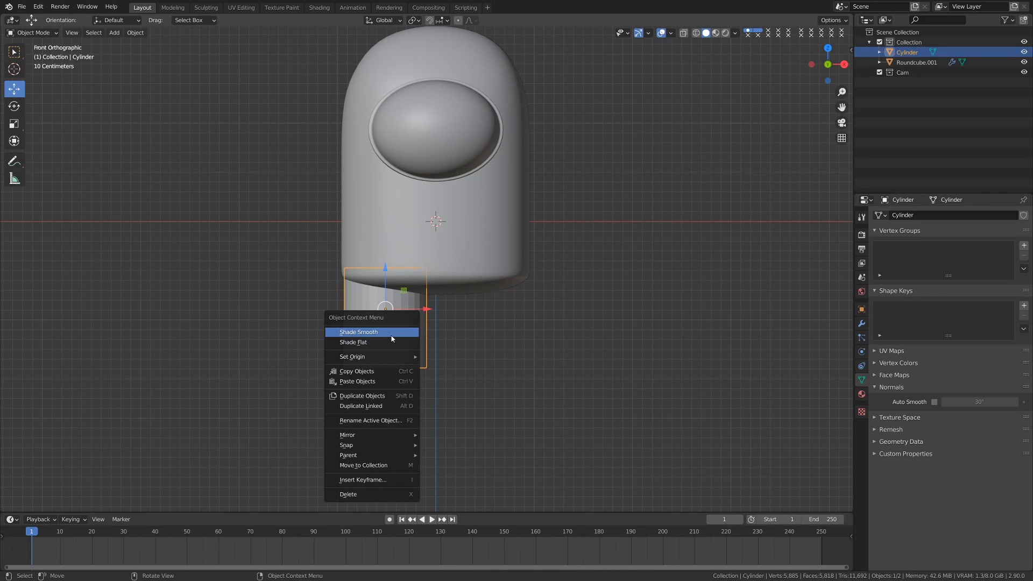
pyautogui.click(392, 336)
pyautogui.click(423, 383)
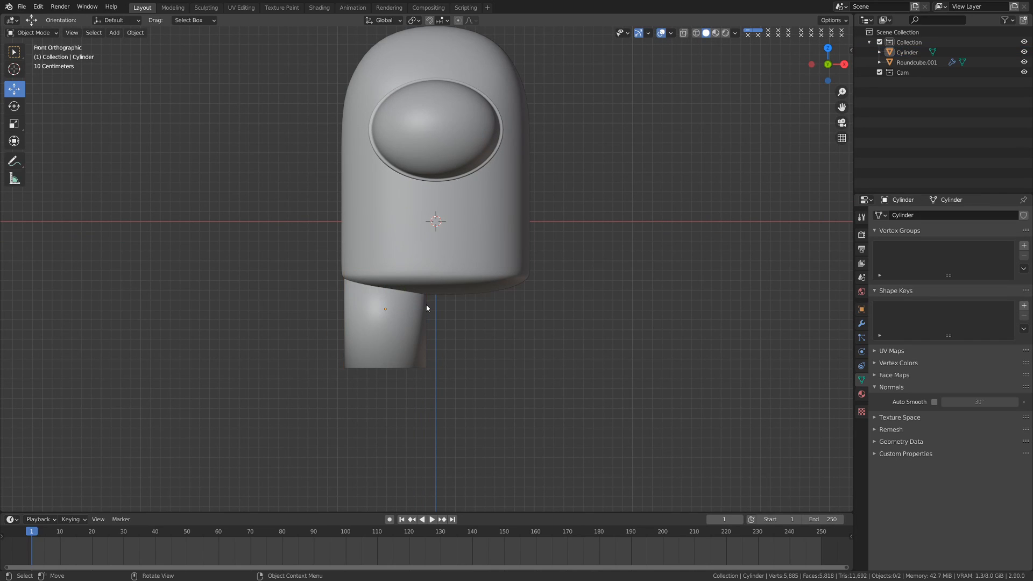
pyautogui.click(933, 402)
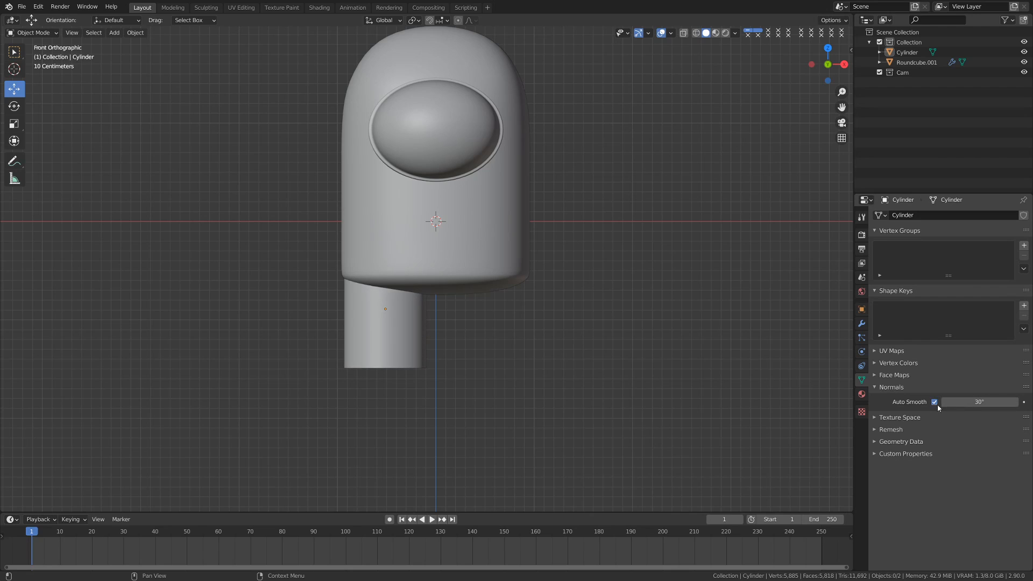
# Step: Set the leg cylinder's Auto Smooth angle to 60°
pyautogui.click(982, 402)
pyautogui.write('60')
pyautogui.press('Return')
# Step: Enter Edit Mode on the leg cylinder and clear its mesh selection, with its underside in view
pyautogui.moveTo(377, 342); pyautogui.dragTo(319, 323, button='middle')
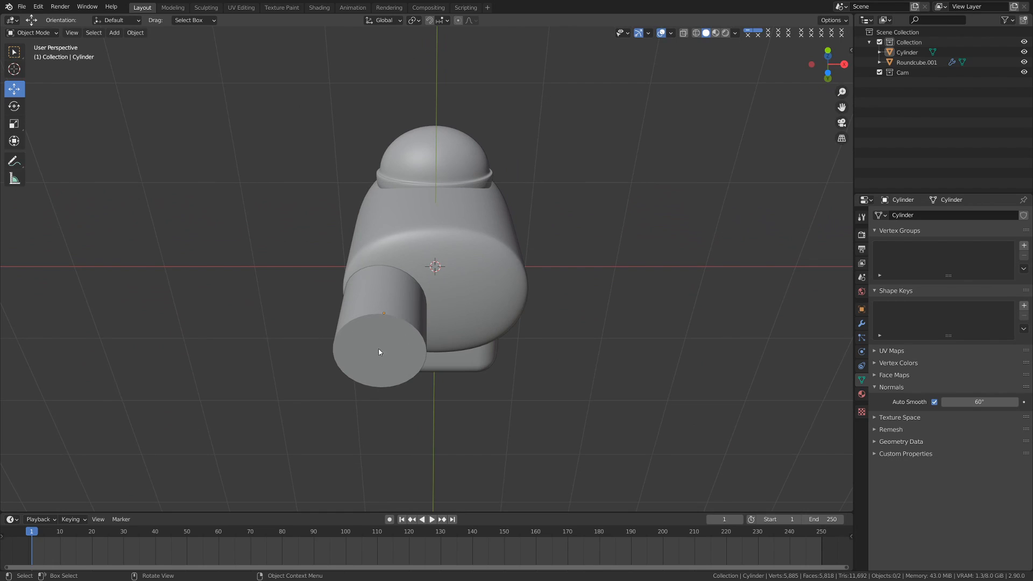
pyautogui.keyDown('shift'); pyautogui.moveTo(378, 348); pyautogui.dragTo(399, 334, button='middle'); pyautogui.keyUp('shift')
pyautogui.scroll(2, 370, 316)
pyautogui.click(388, 332)
pyautogui.press('Tab')
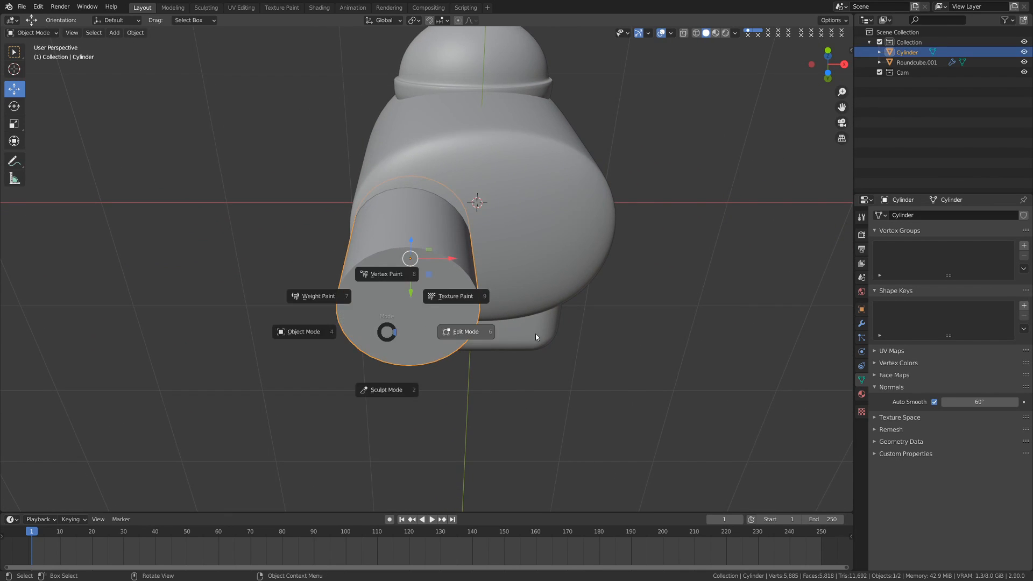
pyautogui.click(535, 337)
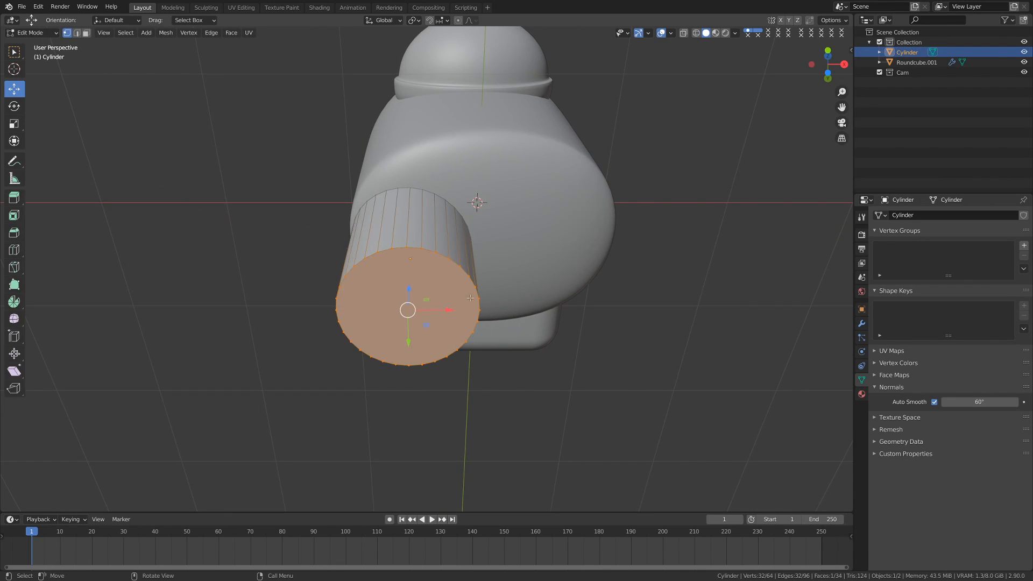
pyautogui.hotkey('alt', 'a')
pyautogui.moveTo(470, 298); pyautogui.dragTo(423, 340, button='middle')
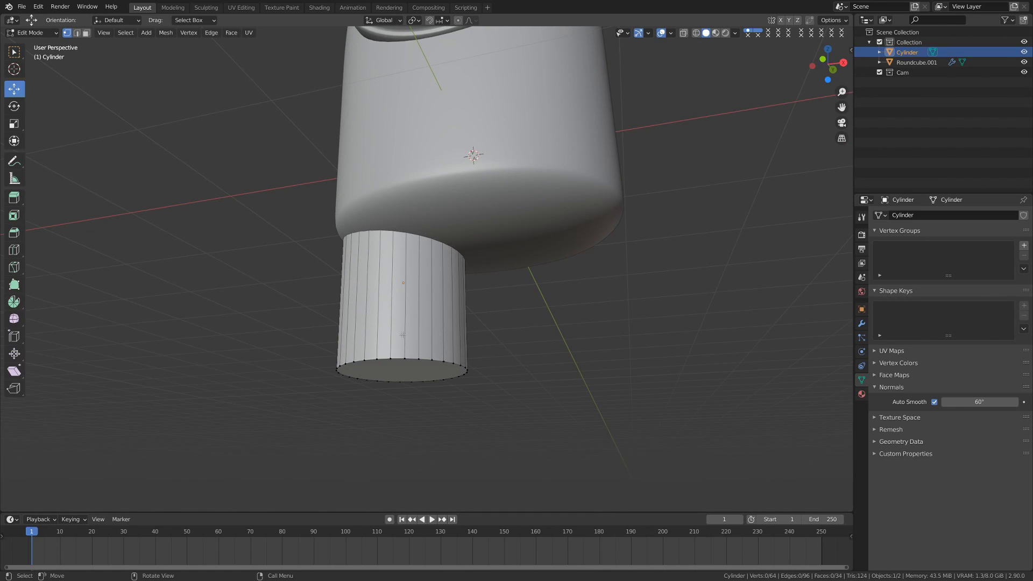
pyautogui.moveTo(390, 332); pyautogui.dragTo(401, 328, button='middle')
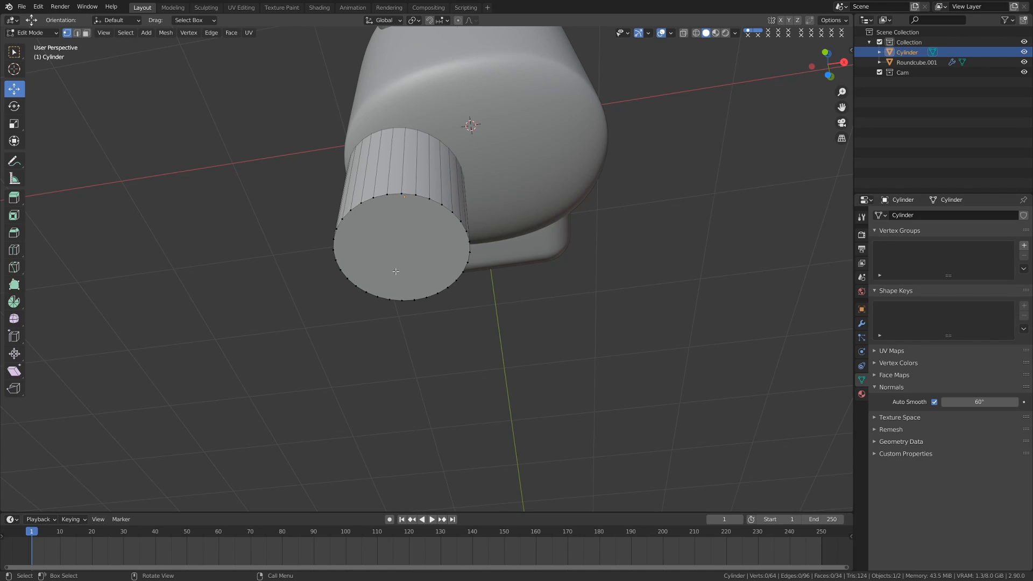
# Step: Bevel the leg's bottom edge loop with a width of about 0.483 m and 4 segments, and return to Object Mode
pyautogui.press('2')
pyautogui.keyDown('alt'); pyautogui.click(395, 197); pyautogui.keyUp('alt')
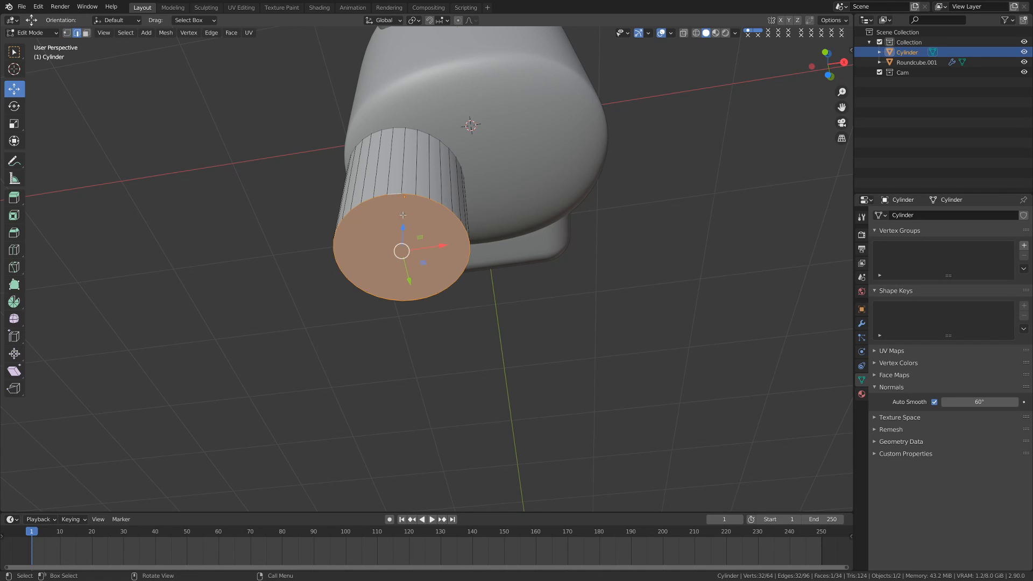
pyautogui.moveTo(403, 214); pyautogui.dragTo(421, 291, button='middle')
pyautogui.hotkey('ctrl', 'b')
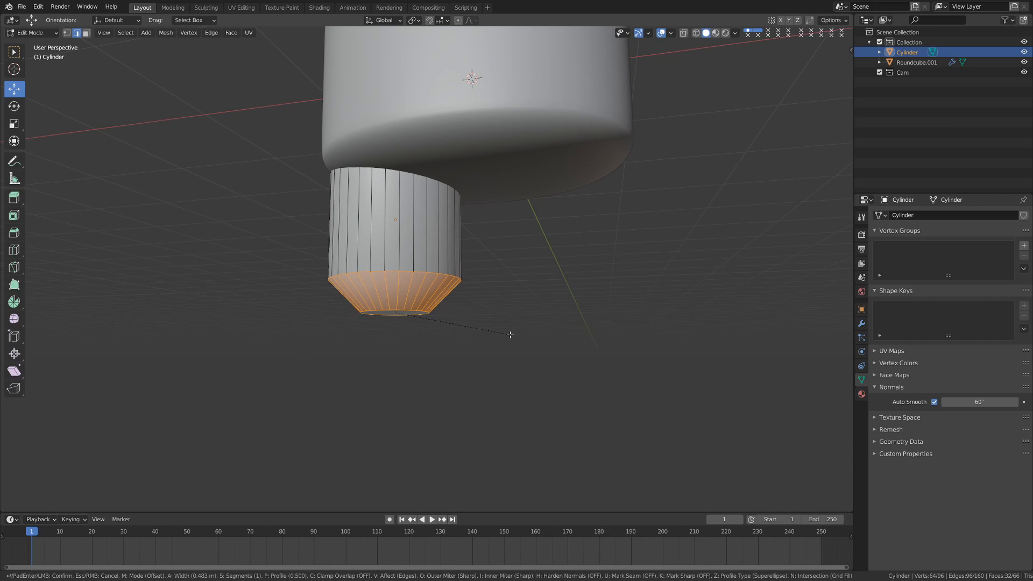
pyautogui.scroll(2, 510, 334)
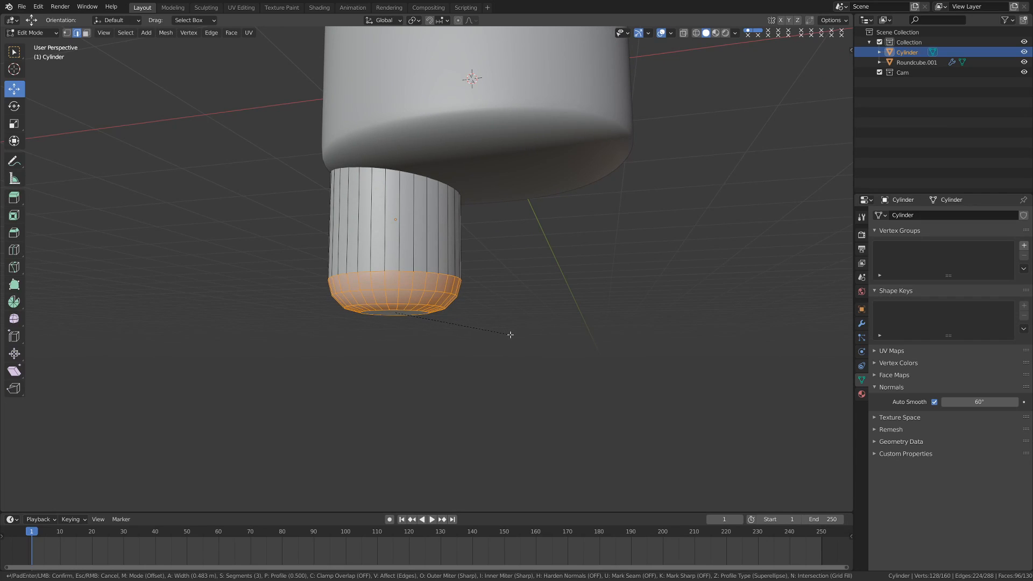
pyautogui.scroll(1, 510, 334)
pyautogui.click(510, 334)
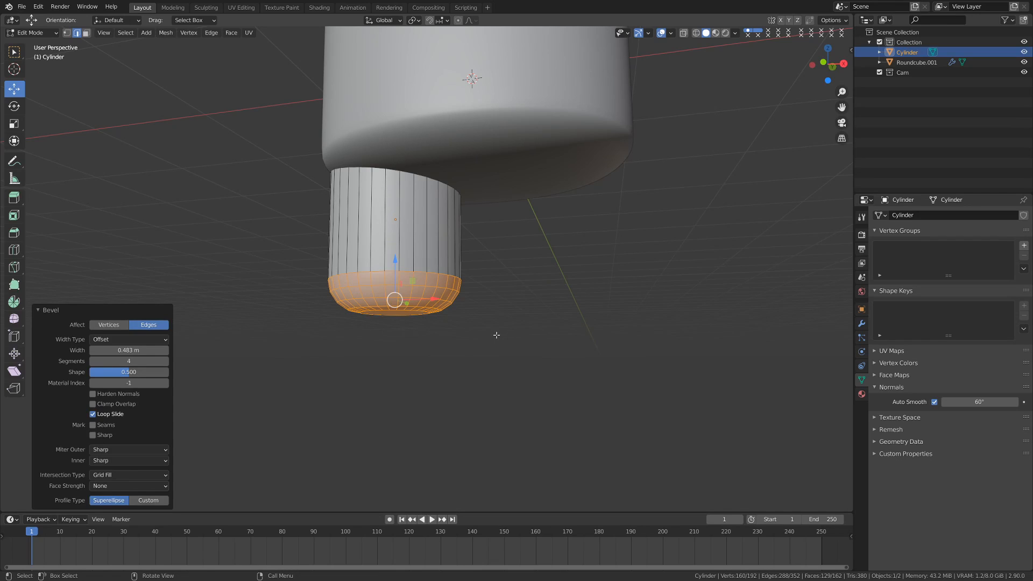
pyautogui.hotkey('alt', 'a')
pyautogui.hotkey('ctrl', 'Tab')
pyautogui.click(405, 337)
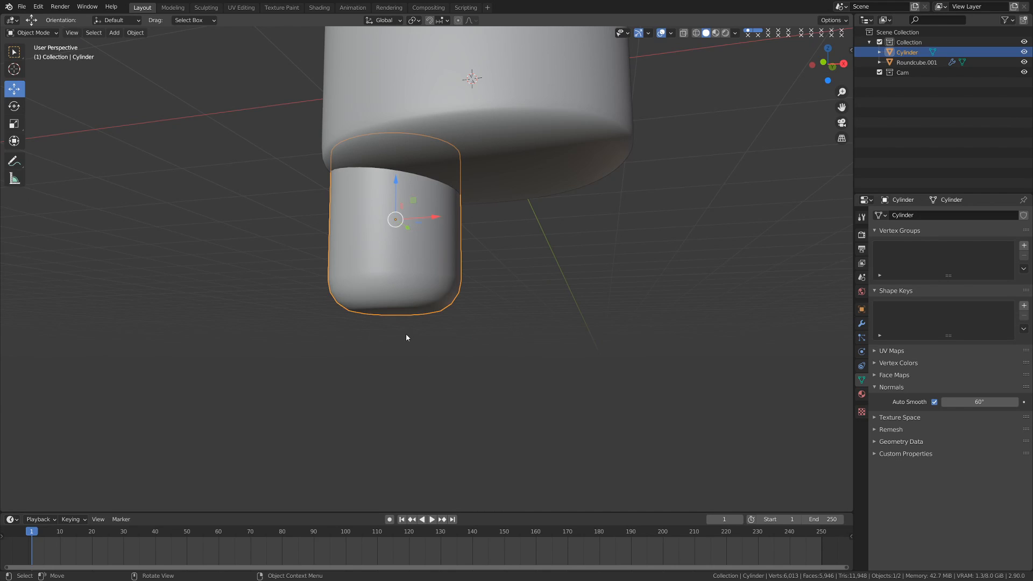
# Step: Isolate the leg cylinder in local view with its upper cap visible
pyautogui.press('KP_1')
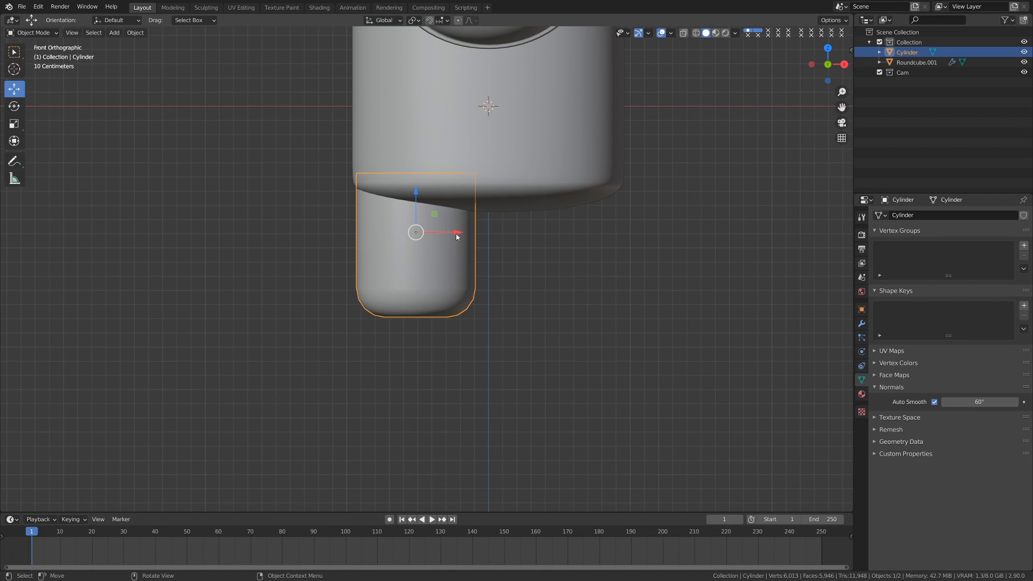
pyautogui.keyDown('shift'); pyautogui.moveTo(430, 207); pyautogui.dragTo(427, 268, button='middle'); pyautogui.keyUp('shift')
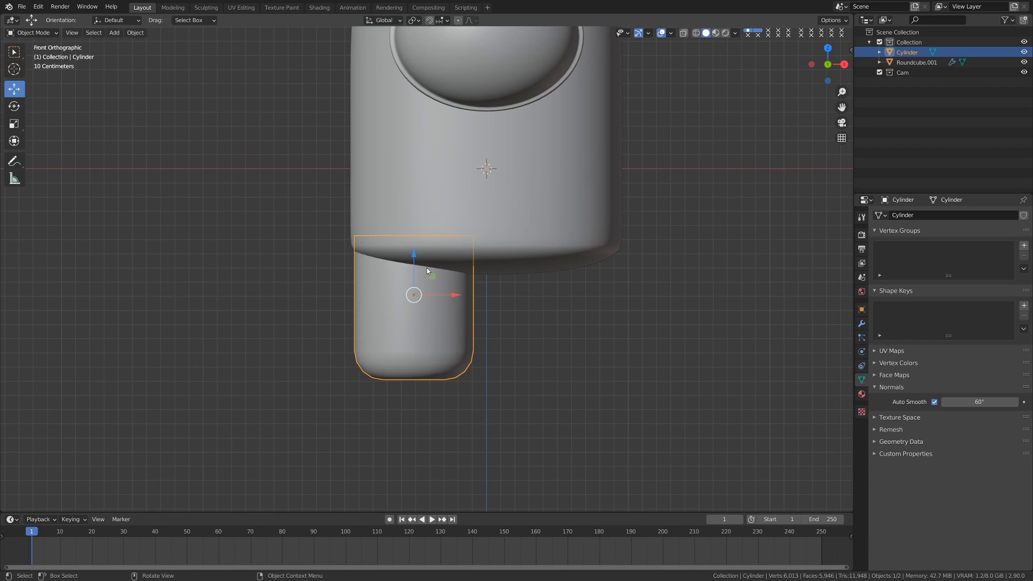
pyautogui.press('KP_Divide')
pyautogui.moveTo(385, 173); pyautogui.dragTo(391, 221, button='middle')
pyautogui.scroll(-2, 390, 218)
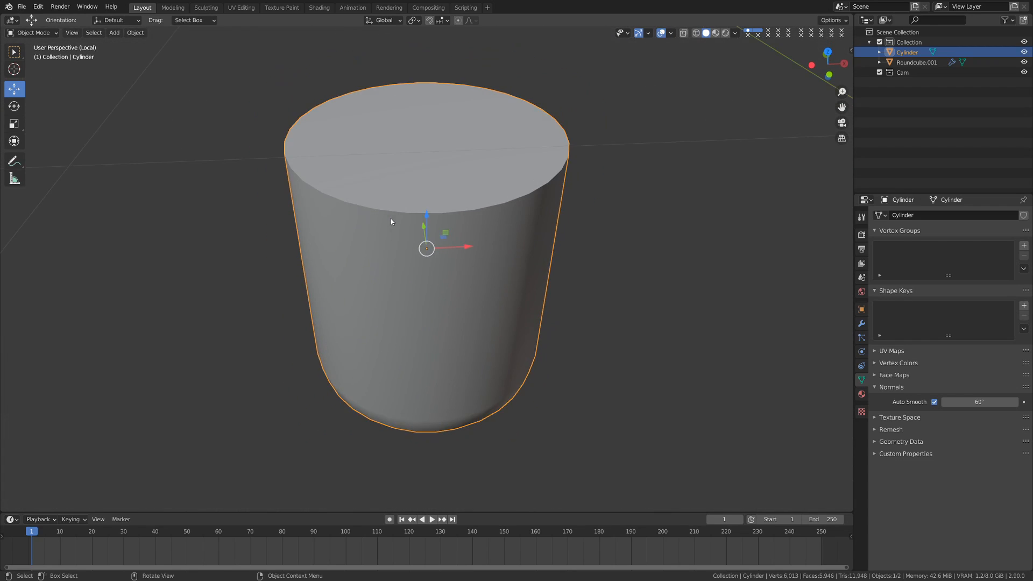
# Step: Delete the leg cylinder's top cap face in Edit Mode and return to Object Mode
pyautogui.press('Tab')
pyautogui.press('3')
pyautogui.click(465, 177)
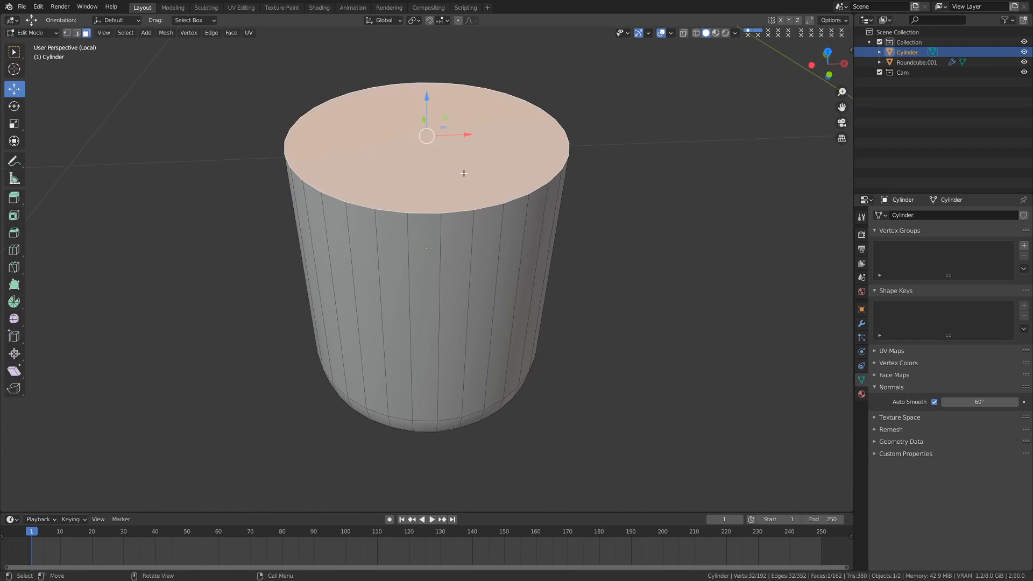
pyautogui.press('x')
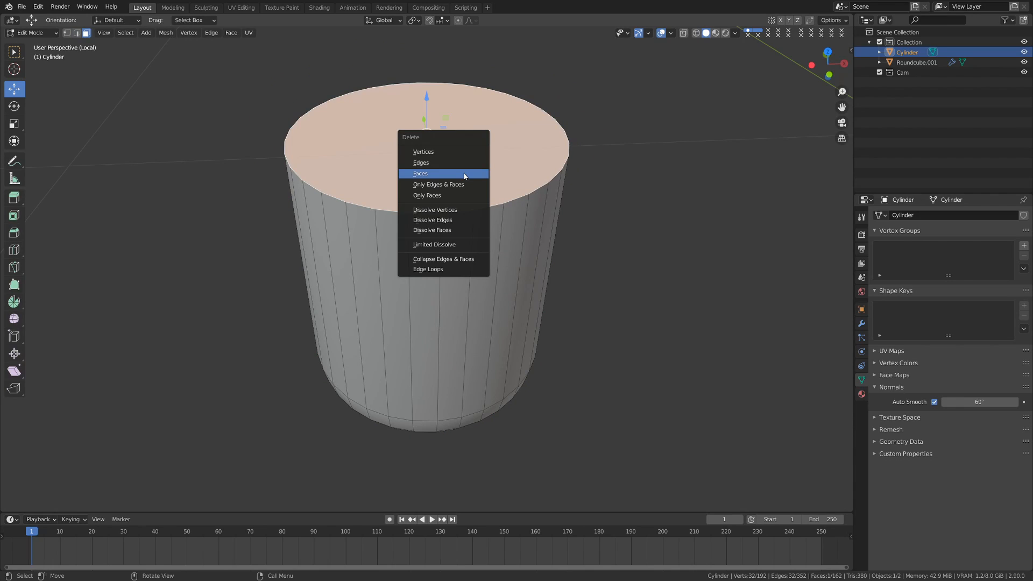
pyautogui.click(464, 174)
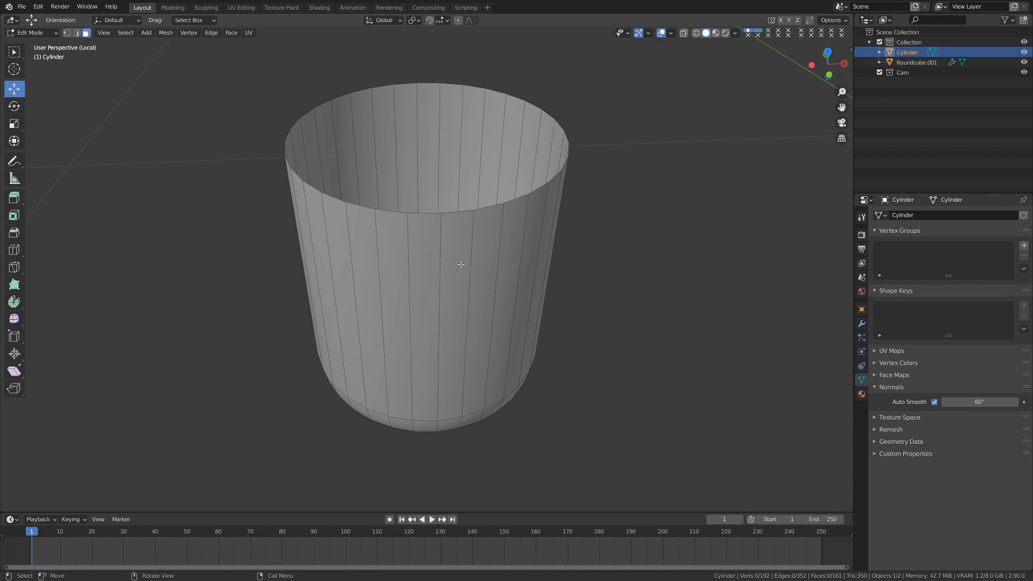
pyautogui.hotkey('ctrl', 'Tab')
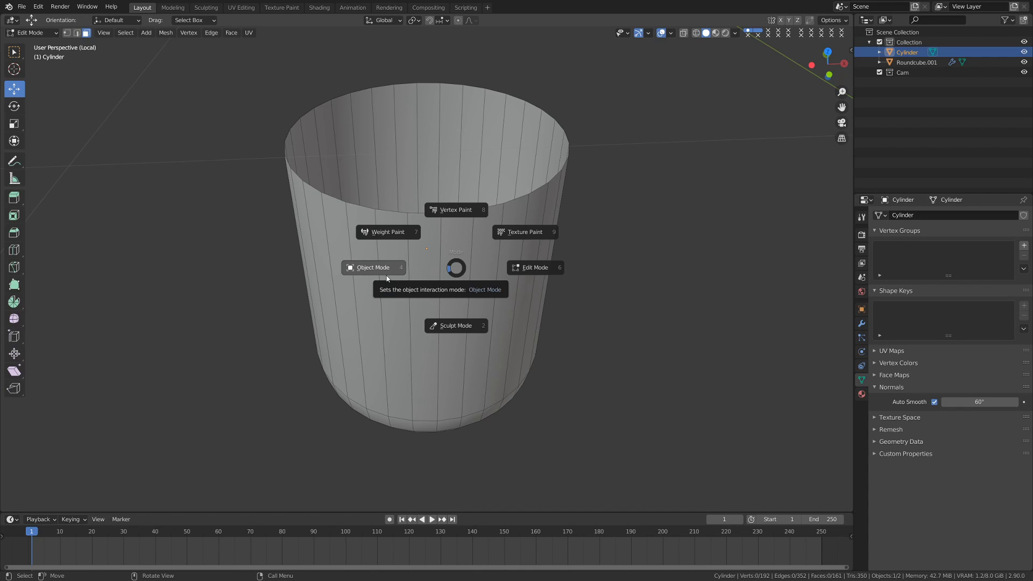
pyautogui.click(387, 277)
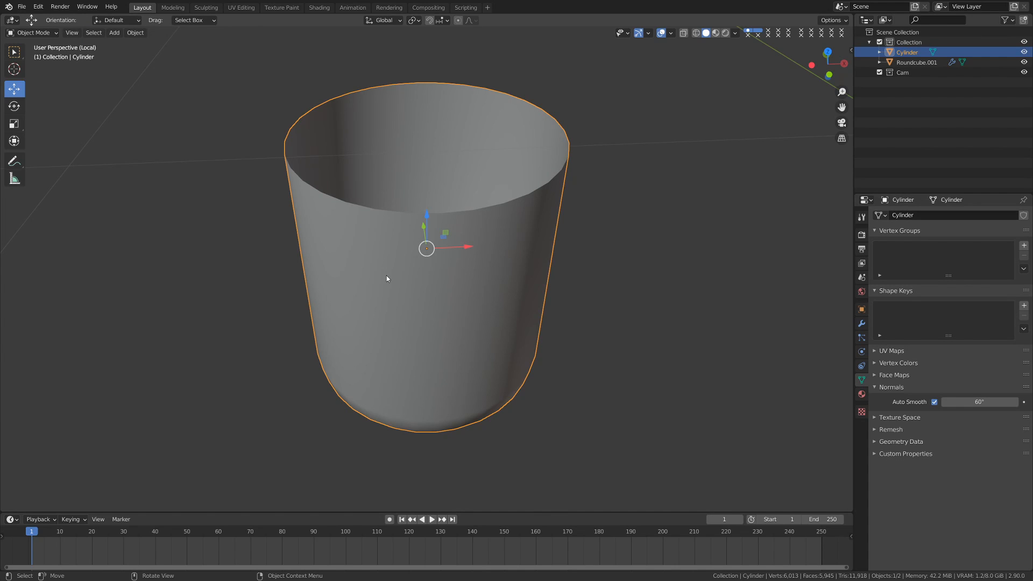
# Step: Leave local view, deselect the leg, and check its fit against the body from the side and front
pyautogui.press('KP_1')
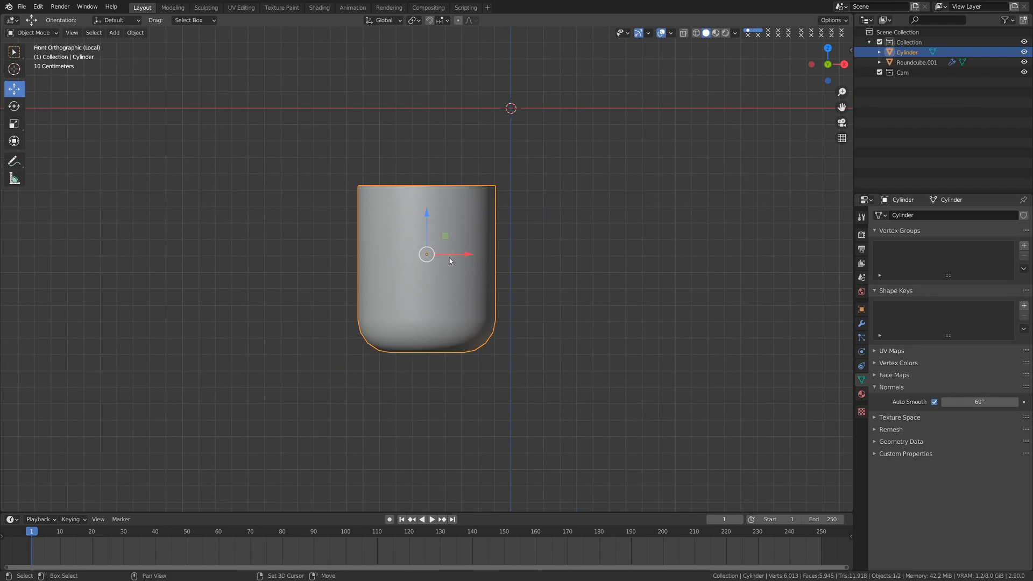
pyautogui.keyDown('shift'); pyautogui.moveTo(450, 261); pyautogui.dragTo(387, 282, button='middle'); pyautogui.keyUp('shift')
pyautogui.press('KP_Divide')
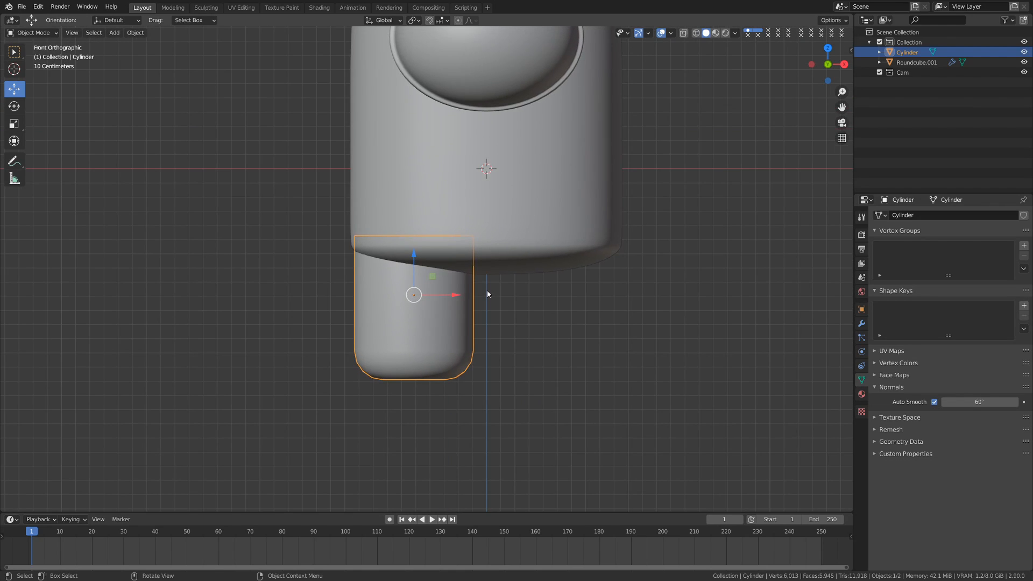
pyautogui.click(486, 291)
pyautogui.scroll(-5, 487, 291)
pyautogui.moveTo(498, 295); pyautogui.dragTo(403, 306, button='middle')
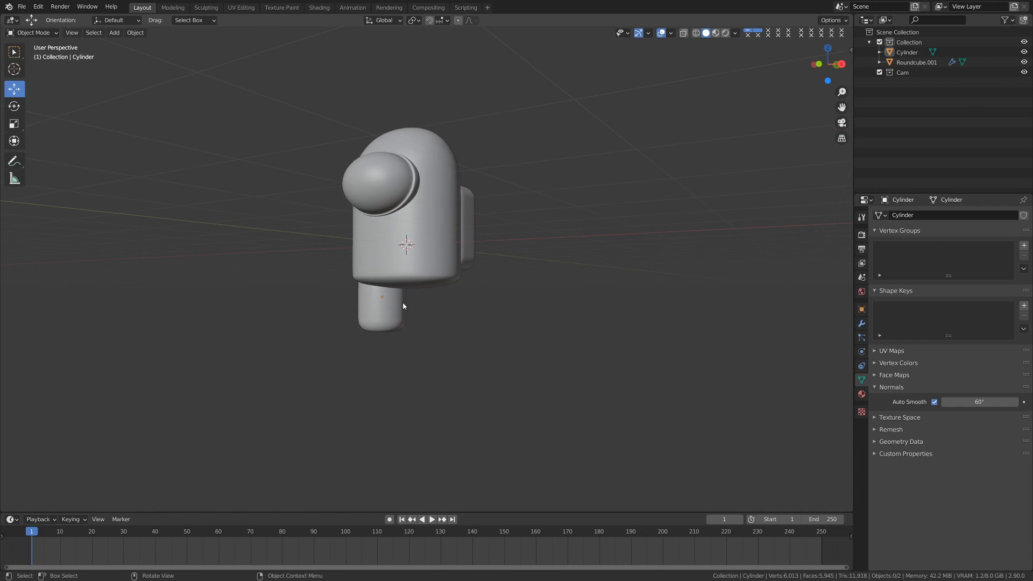
pyautogui.press('KP_1')
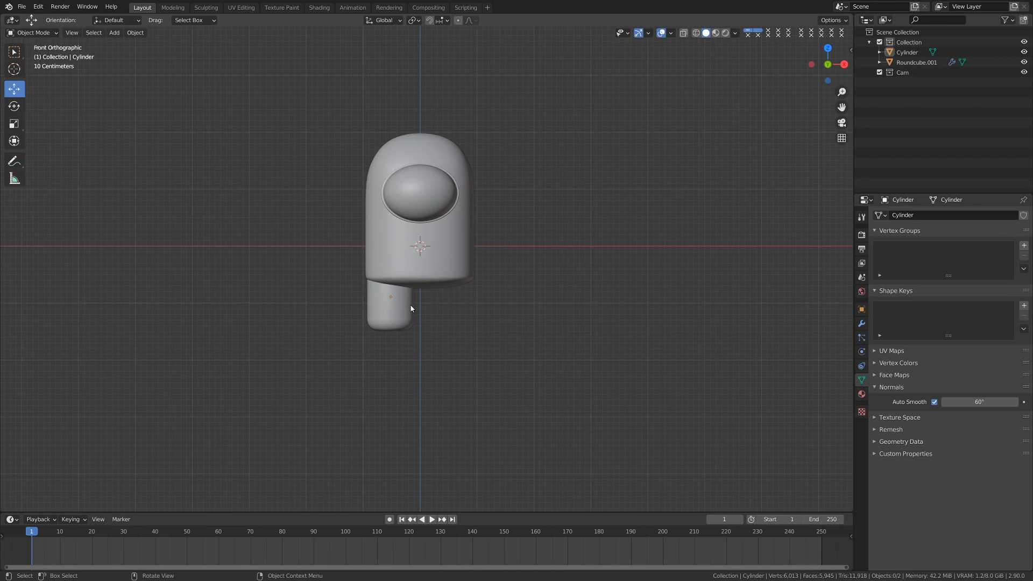
# Step: Open the leg cylinder in Edit Mode from the front with wireframe shading
pyautogui.scroll(4, 410, 307)
pyautogui.keyDown('shift'); pyautogui.moveTo(372, 314); pyautogui.dragTo(425, 320, button='middle'); pyautogui.keyUp('shift')
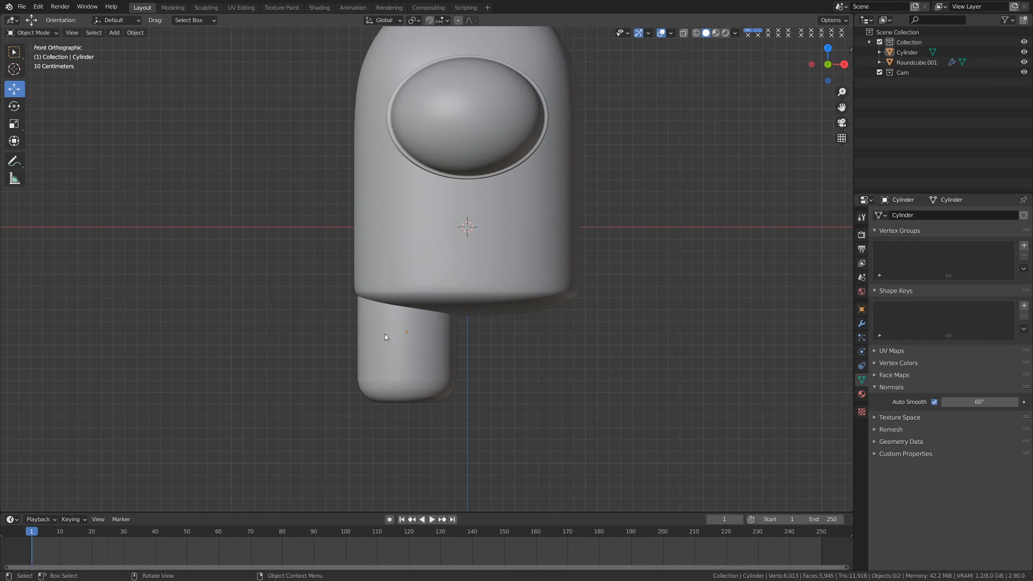
pyautogui.click(384, 334)
pyautogui.hotkey('ctrl', 'Tab')
pyautogui.click(466, 336)
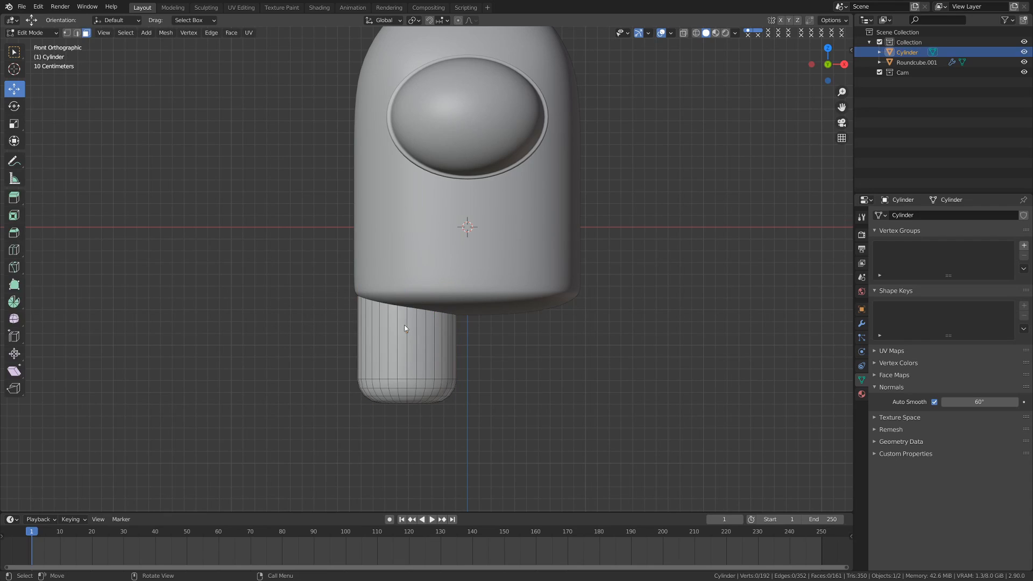
pyautogui.press('z')
pyautogui.click(359, 325)
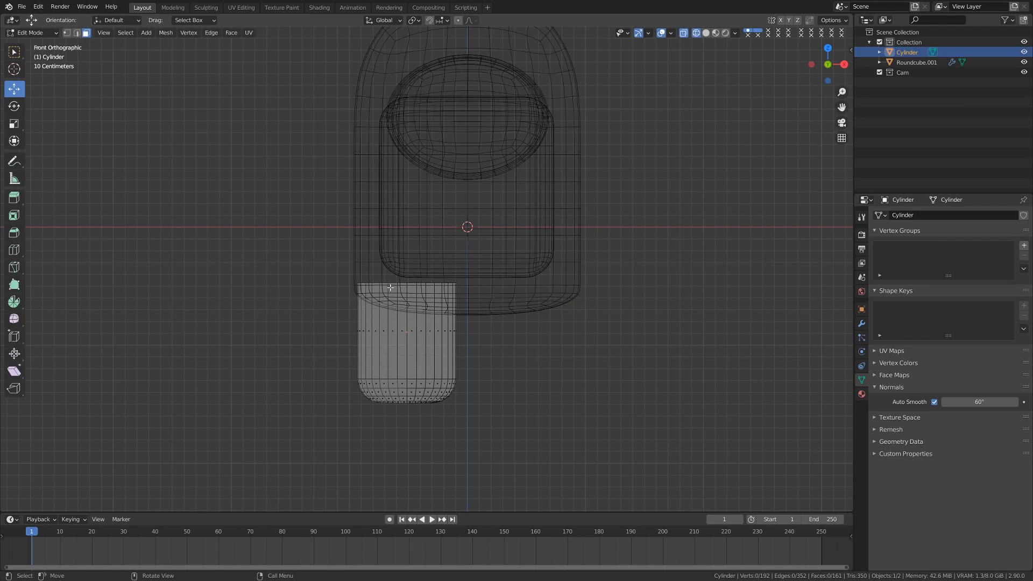
# Step: Raise the leg's top edge loop about 0.4 m along Z so it extends further inside the body
pyautogui.press('2')
pyautogui.keyDown('alt'); pyautogui.click(393, 284); pyautogui.keyUp('alt')
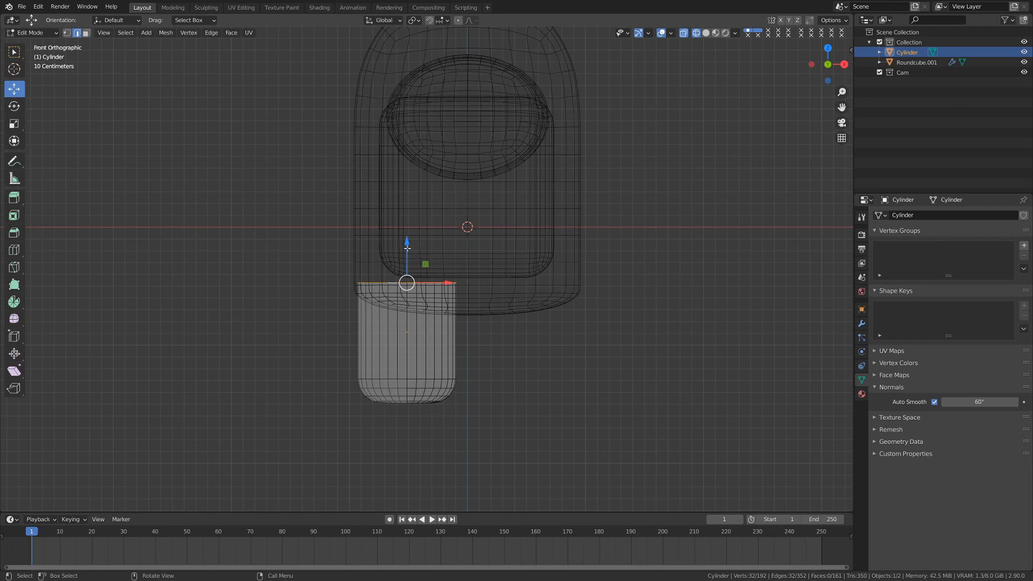
pyautogui.moveTo(408, 248); pyautogui.dragTo(410, 200)
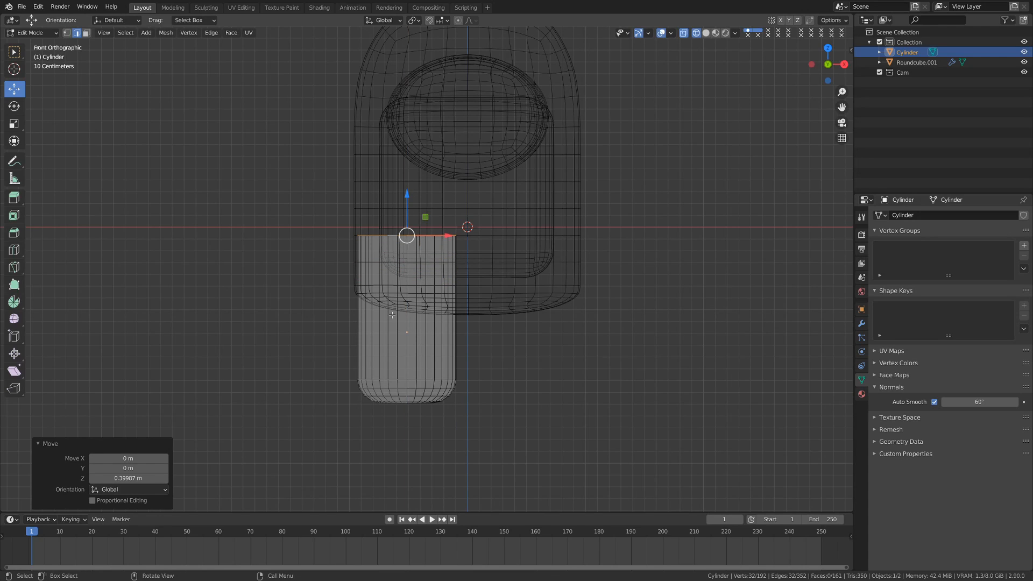
pyautogui.moveTo(417, 297); pyautogui.dragTo(471, 352, button='middle')
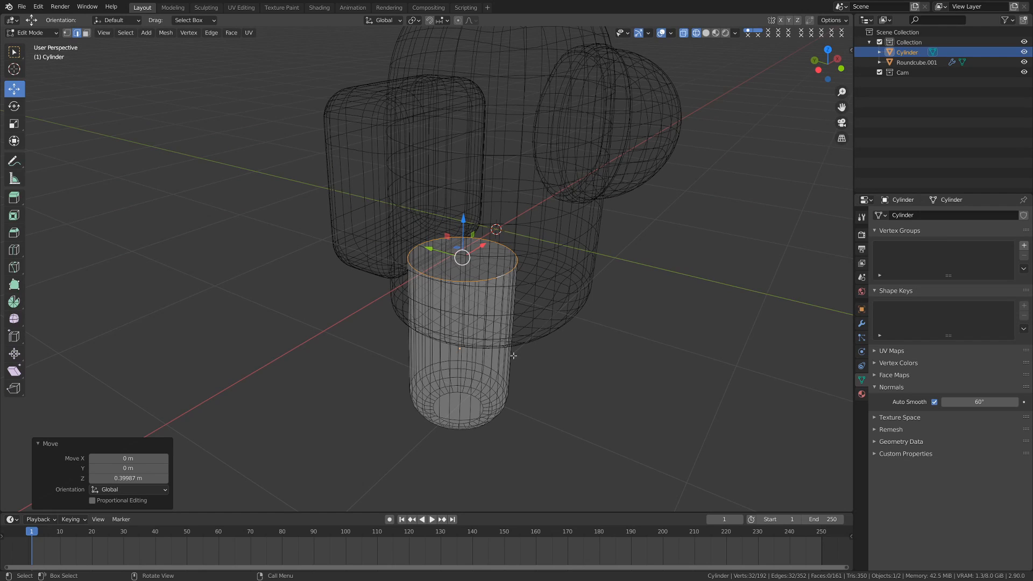
pyautogui.press('KP_1')
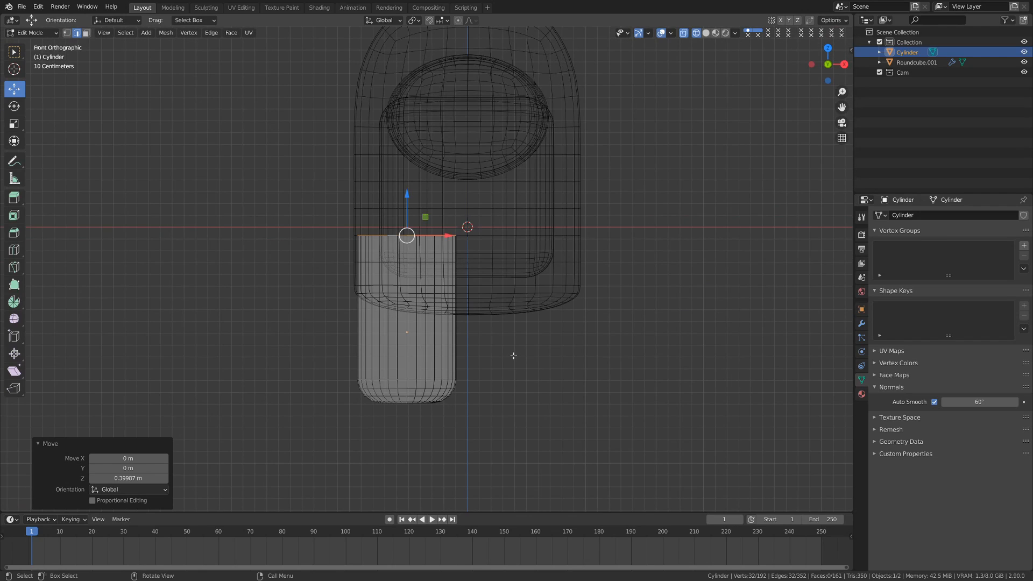
pyautogui.keyDown('shift'); pyautogui.moveTo(466, 347); pyautogui.dragTo(449, 308, button='middle'); pyautogui.keyUp('shift')
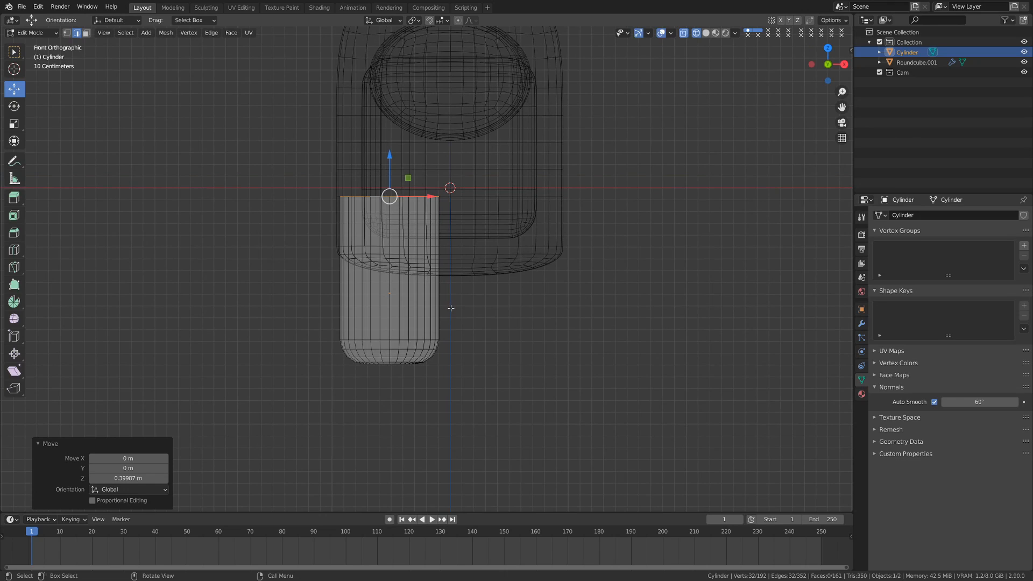
# Step: Return the leg to Object Mode and switch the viewport to solid shading
pyautogui.hotkey('ctrl', 'Tab')
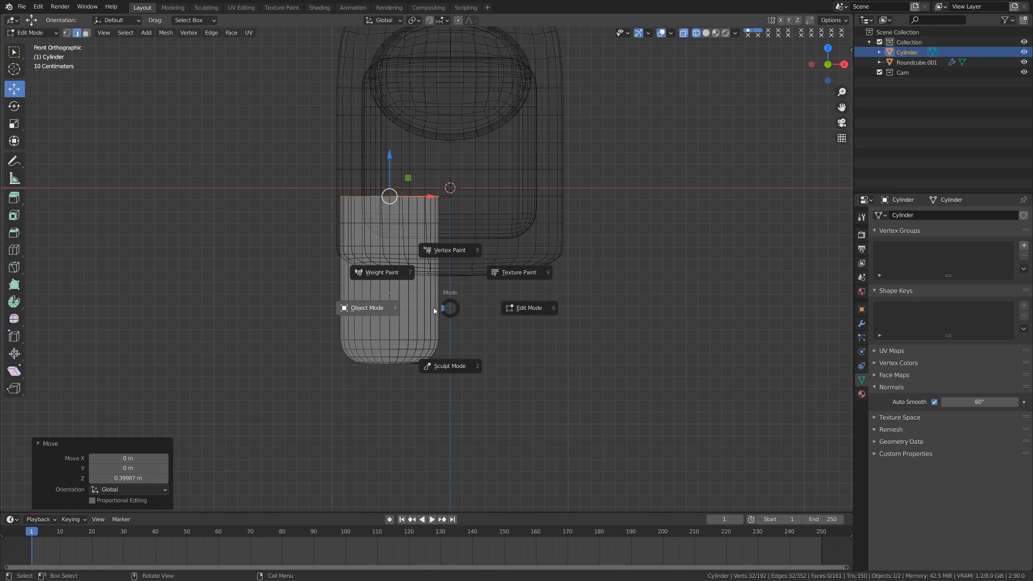
pyautogui.click(395, 306)
pyautogui.press('z')
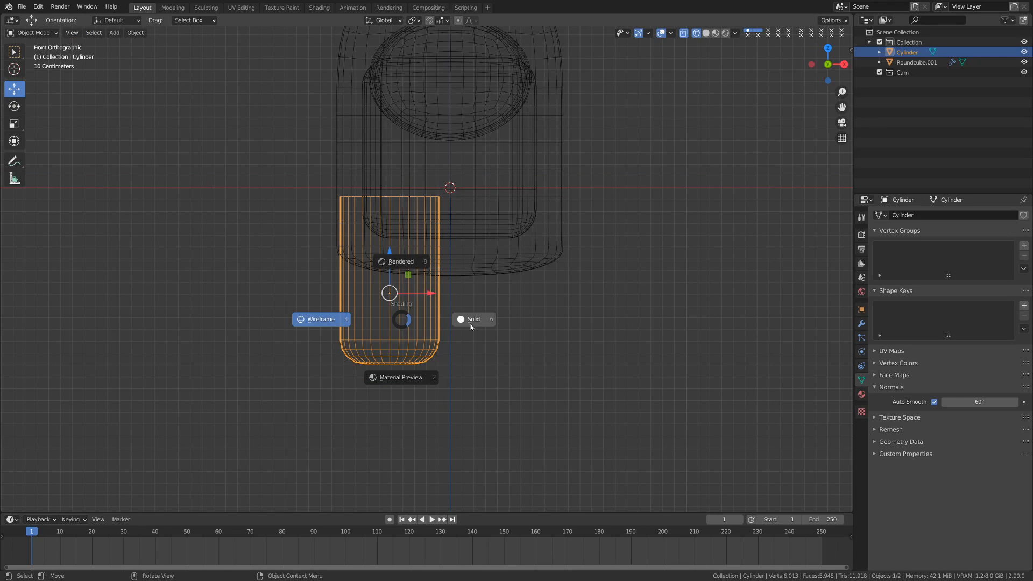
pyautogui.click(471, 327)
pyautogui.keyDown('shift'); pyautogui.moveTo(409, 304); pyautogui.dragTo(395, 311, button='middle'); pyautogui.keyUp('shift')
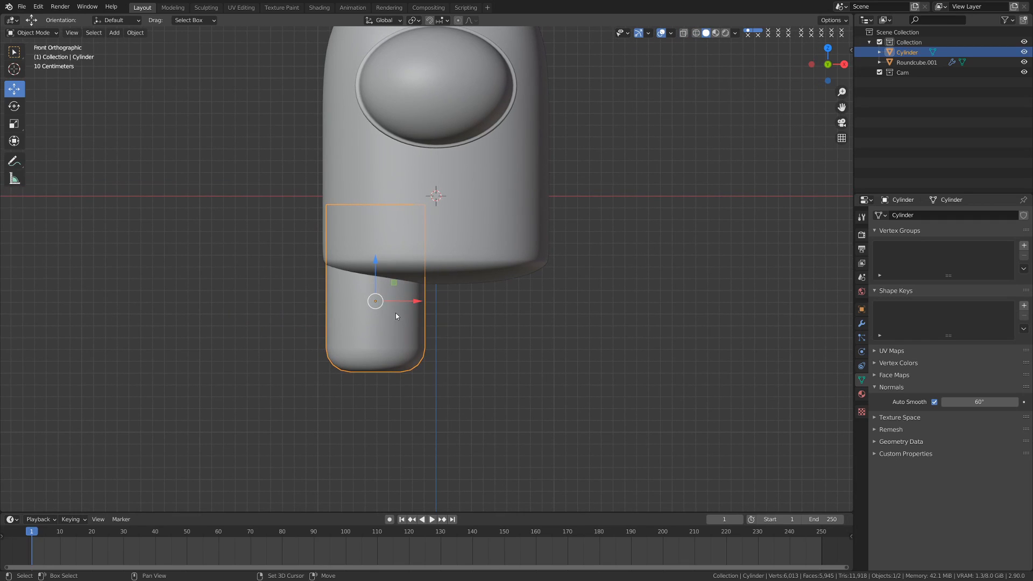
# Step: Duplicate the leg and place the copy about 1.03 m along the X axis as the second leg
pyautogui.hotkey('shift', 'd')
pyautogui.press('x')
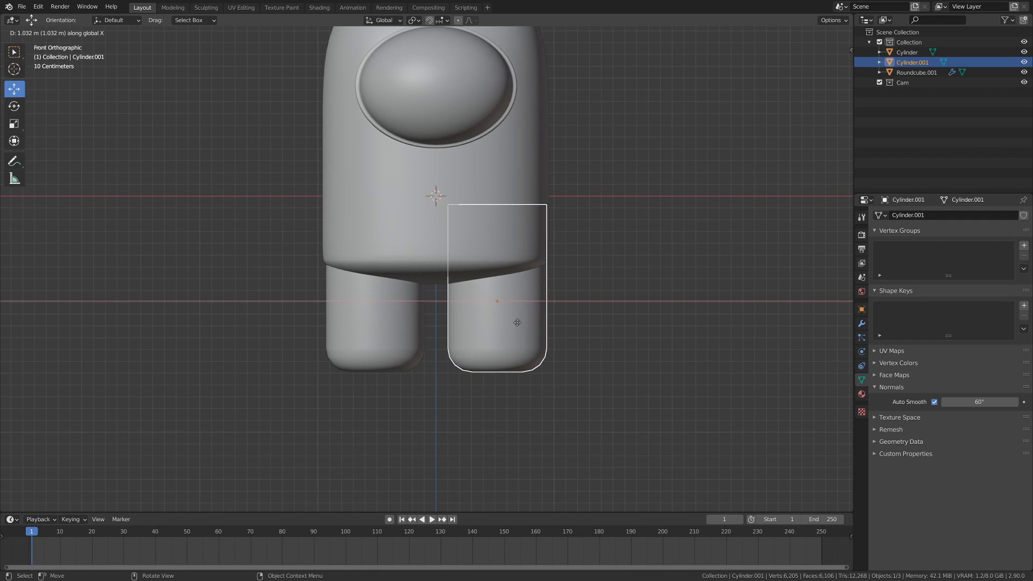
pyautogui.click(518, 322)
pyautogui.click(557, 337)
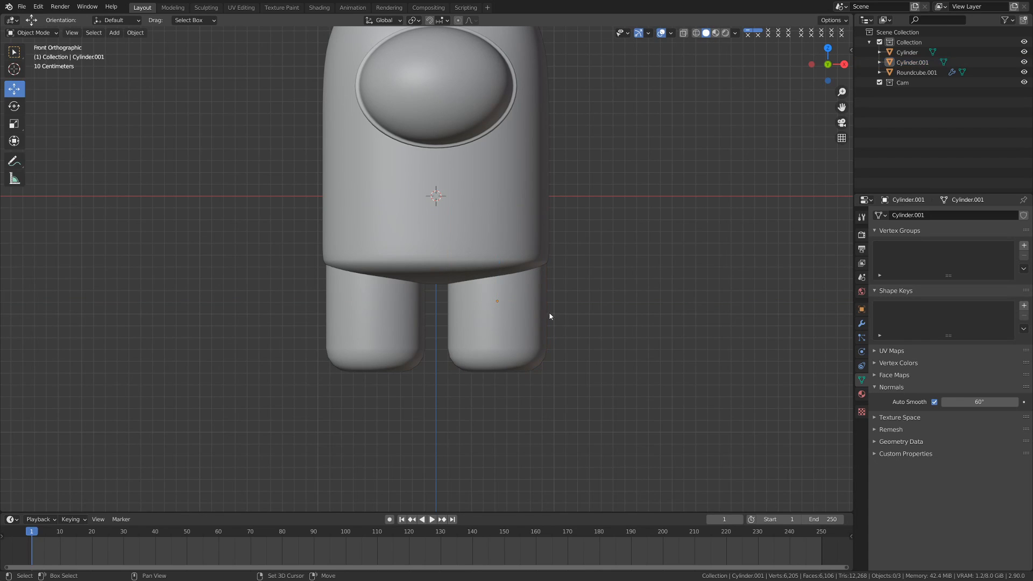
# Step: Join both legs into the body as one object and save the file
pyautogui.keyDown('shift'); pyautogui.moveTo(549, 315); pyautogui.dragTo(540, 339, button='middle'); pyautogui.keyUp('shift')
pyautogui.click(502, 359)
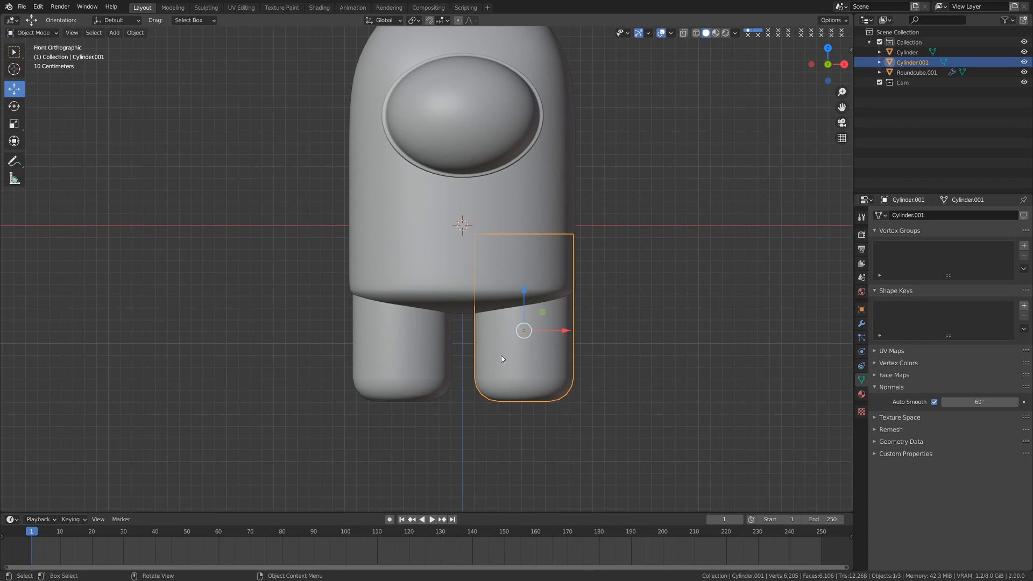
pyautogui.keyDown('shift'); pyautogui.click(418, 361); pyautogui.keyUp('shift')
pyautogui.keyDown('shift'); pyautogui.click(424, 217); pyautogui.keyUp('shift')
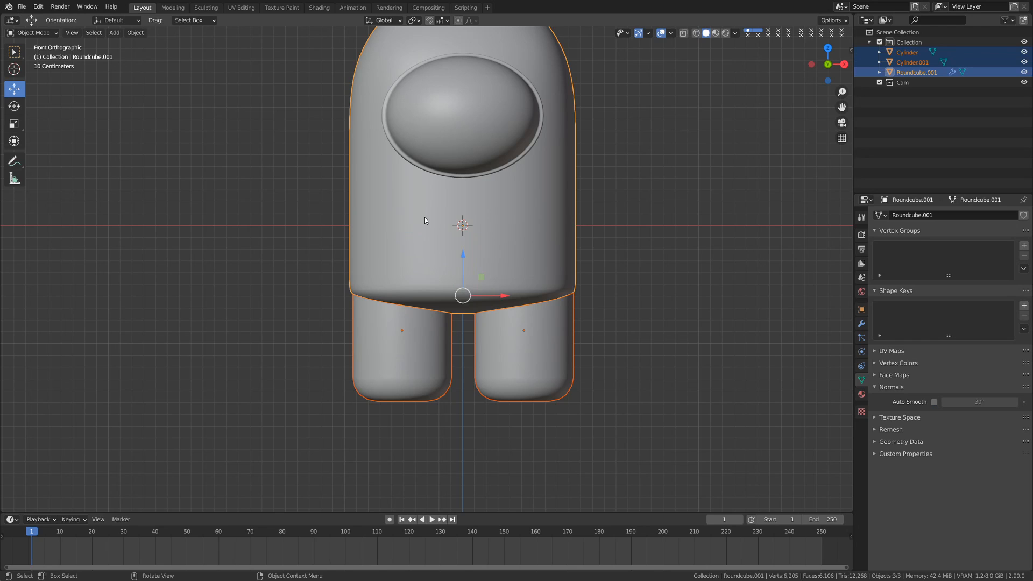
pyautogui.hotkey('ctrl', 'j')
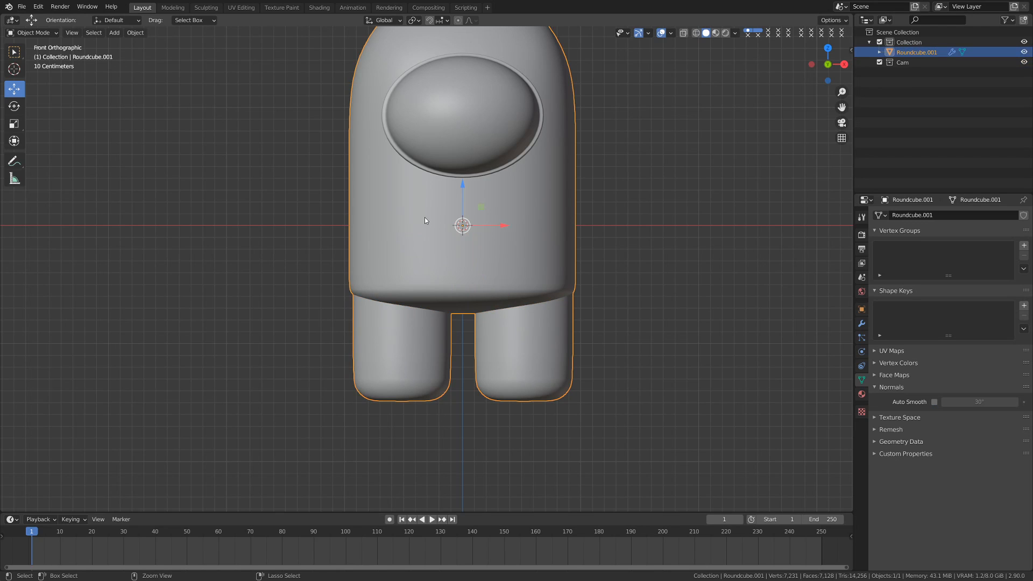
pyautogui.hotkey('alt', 'a')
pyautogui.moveTo(523, 322); pyautogui.dragTo(451, 325, button='middle')
pyautogui.scroll(-3, 440, 305)
pyautogui.hotkey('ctrl', 's')
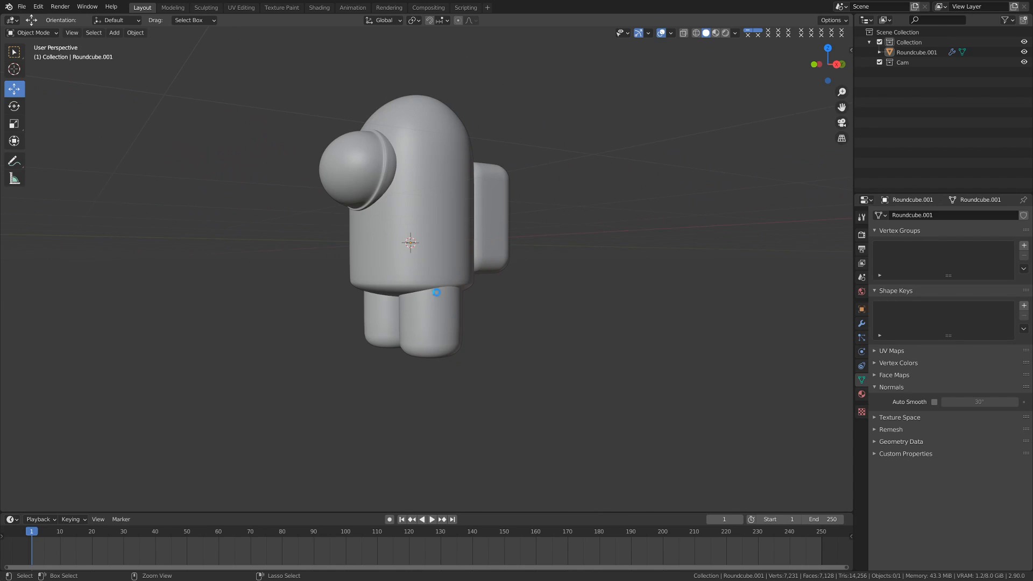
# Step: Create a new material named "Yellow" on the joined character
pyautogui.moveTo(417, 256); pyautogui.dragTo(424, 303, button='middle')
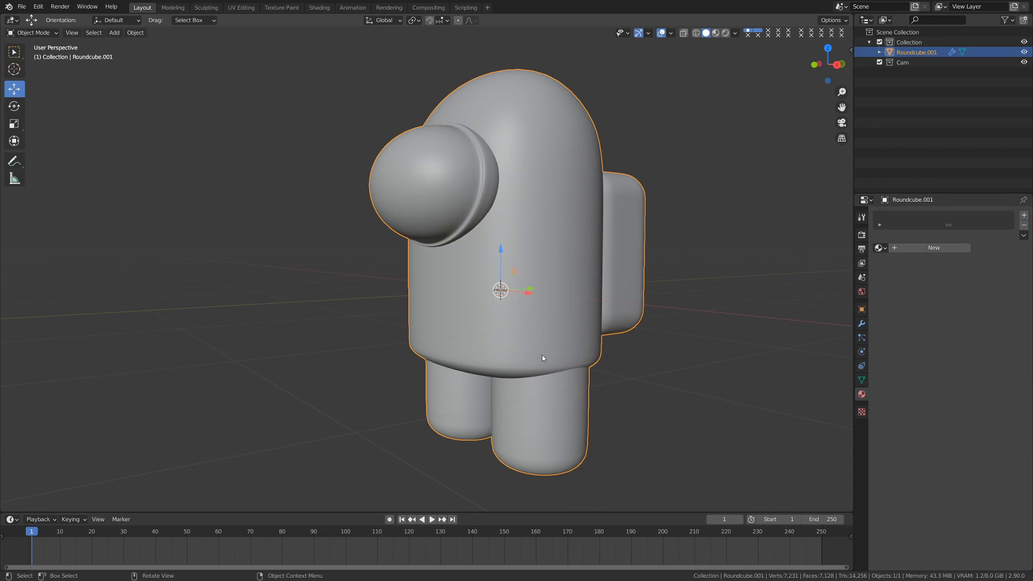
pyautogui.click(916, 248)
pyautogui.click(917, 248)
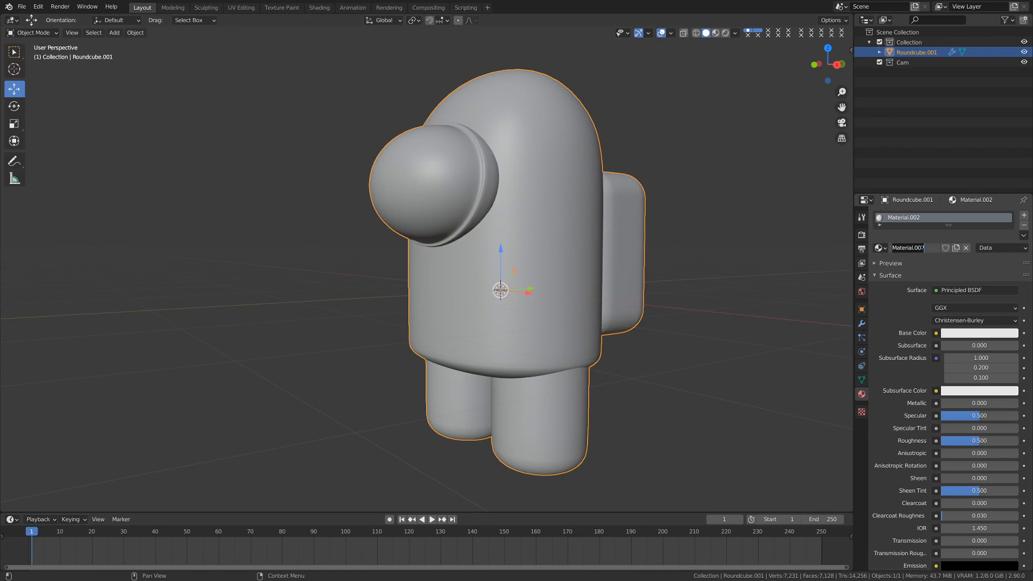
pyautogui.write('Yellow')
pyautogui.press('Return')
# Step: Set the Yellow material's base color to the golden yellow E7B040
pyautogui.moveTo(515, 230); pyautogui.dragTo(570, 268, button='middle')
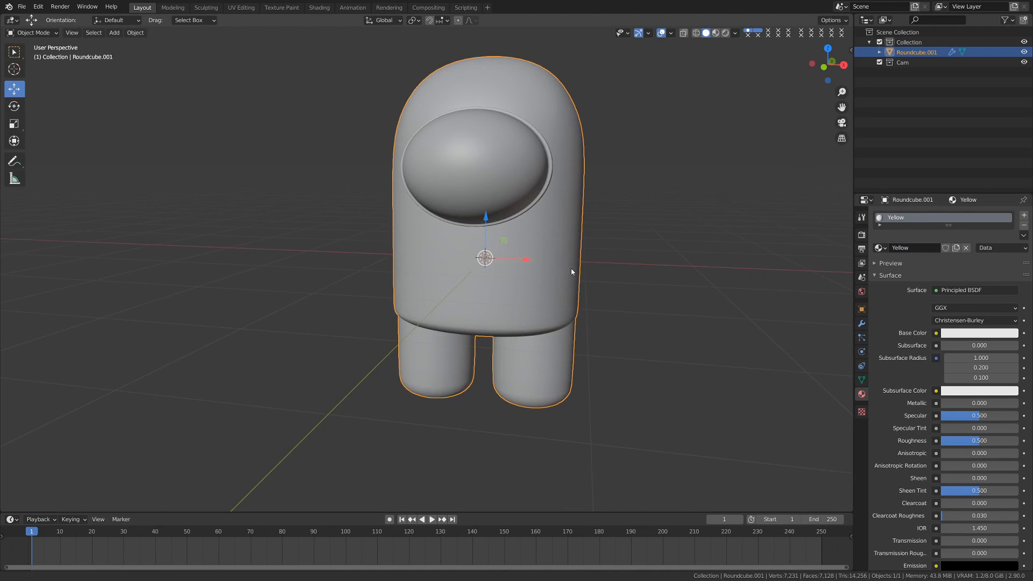
pyautogui.moveTo(588, 307)
pyautogui.mouseDown(button='middle')
pyautogui.moveTo(551, 312)
pyautogui.moveTo(578, 312)
pyautogui.mouseUp(button='middle')
pyautogui.click(960, 333)
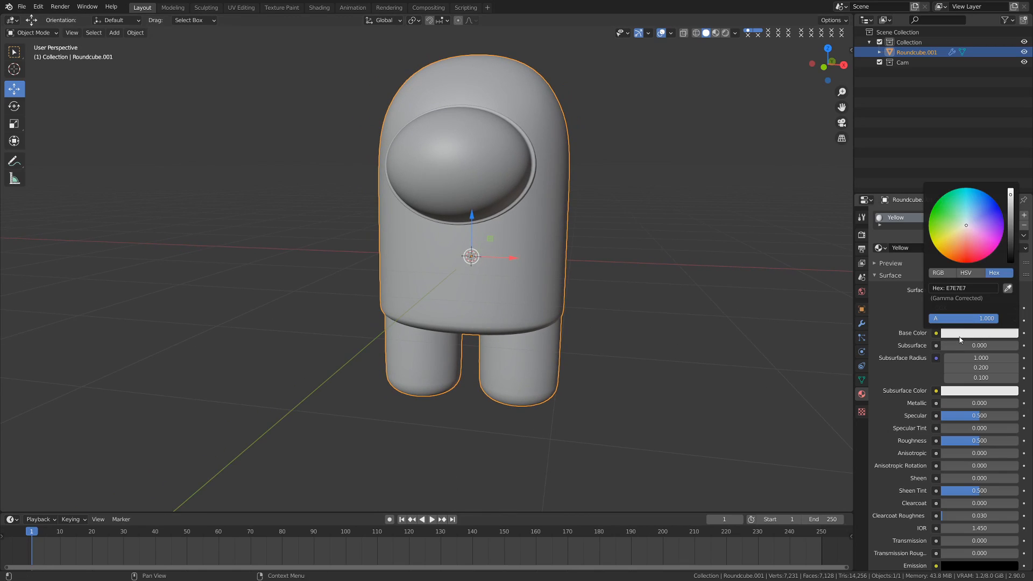
pyautogui.moveTo(953, 246); pyautogui.dragTo(949, 246)
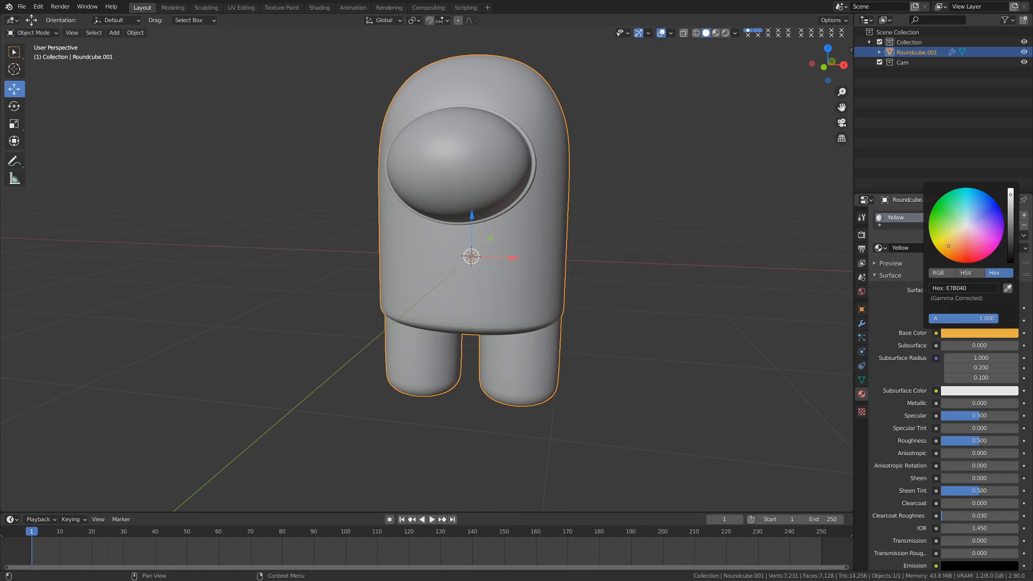
# Step: Switch the viewport to Material Preview shading and inspect the yellow character from its front and side
pyautogui.click(715, 34)
pyautogui.moveTo(600, 206); pyautogui.dragTo(573, 262, button='middle')
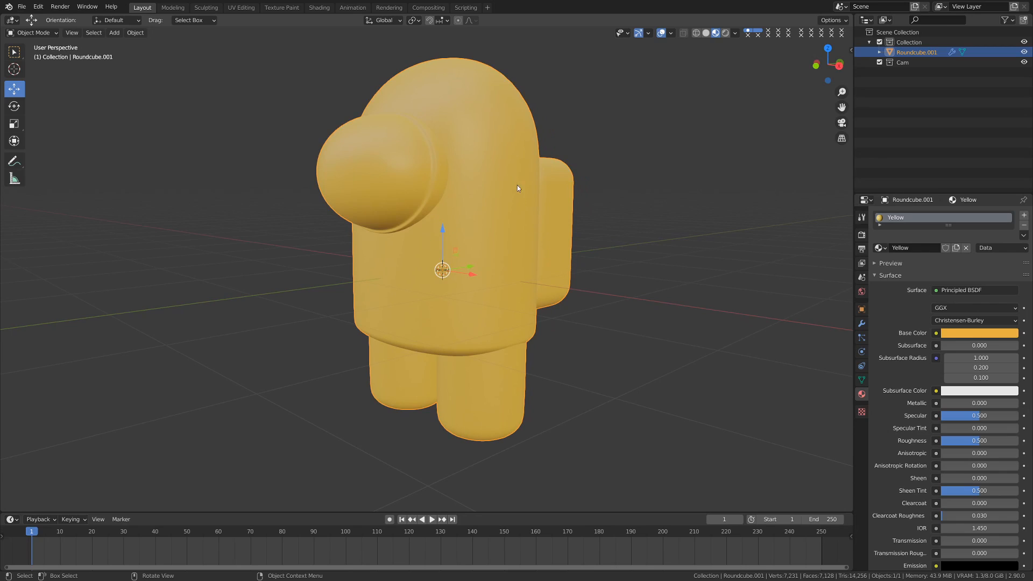
pyautogui.moveTo(454, 241); pyautogui.dragTo(458, 249, button='middle')
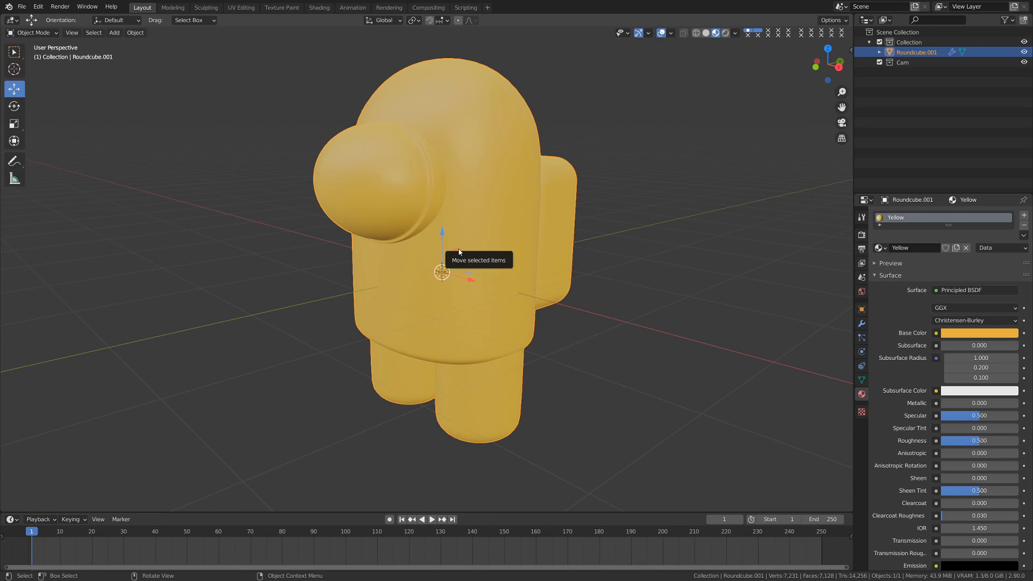
pyautogui.moveTo(503, 241); pyautogui.dragTo(533, 287, button='middle')
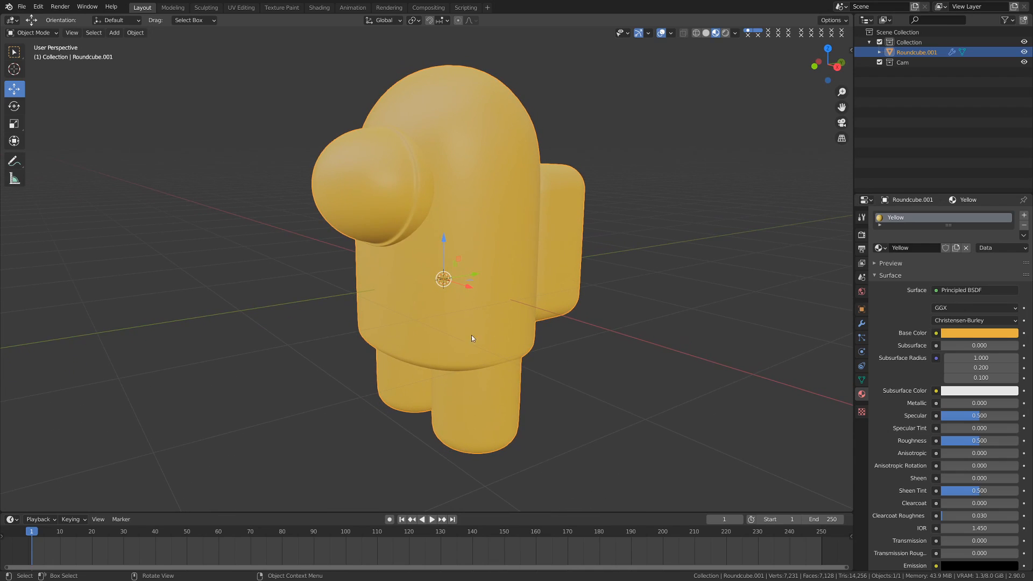
pyautogui.moveTo(471, 338); pyautogui.dragTo(543, 328, button='middle')
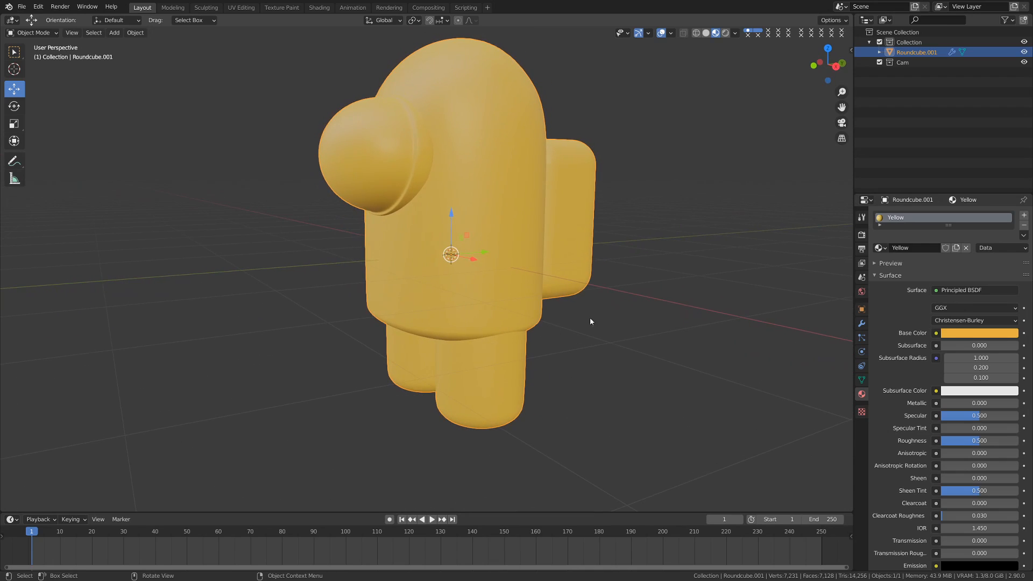
# Step: Add a second material slot with a new material named "Yellow.Backpack"
pyautogui.click(1023, 216)
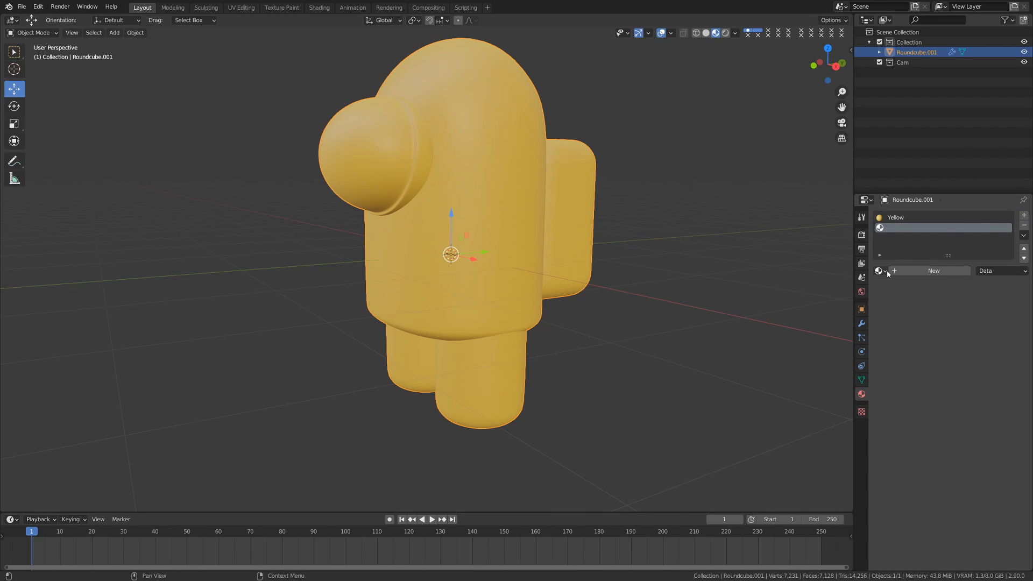
pyautogui.click(908, 271)
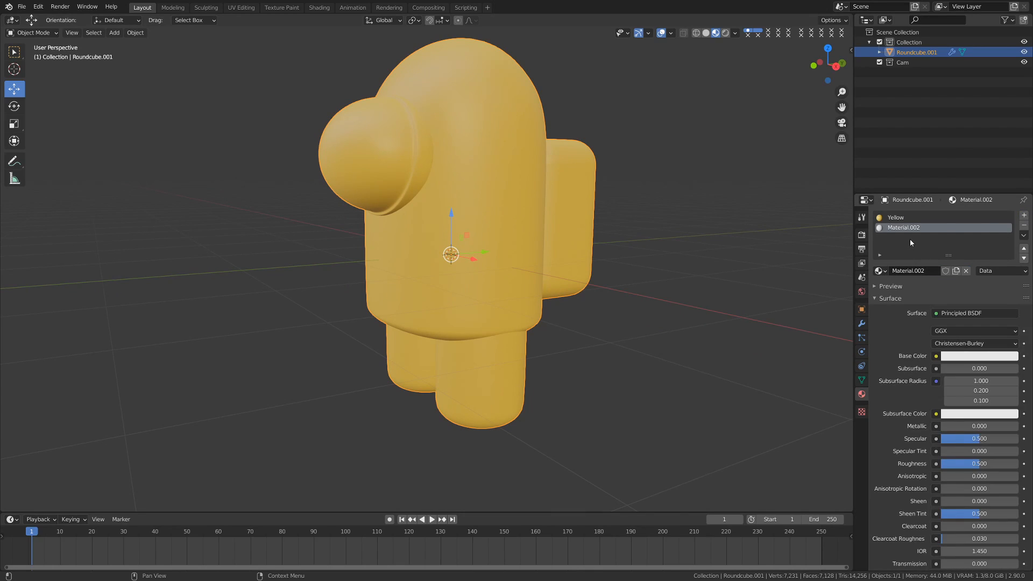
pyautogui.click(908, 270)
pyautogui.write('Ba')
pyautogui.write('Ye')
pyautogui.write('llow.Ba')
pyautogui.write('ckpack')
pyautogui.press('Return')
# Step: Select all linked faces of the backpack in face mode and assign the Yellow.Backpack material to them
pyautogui.press('Tab')
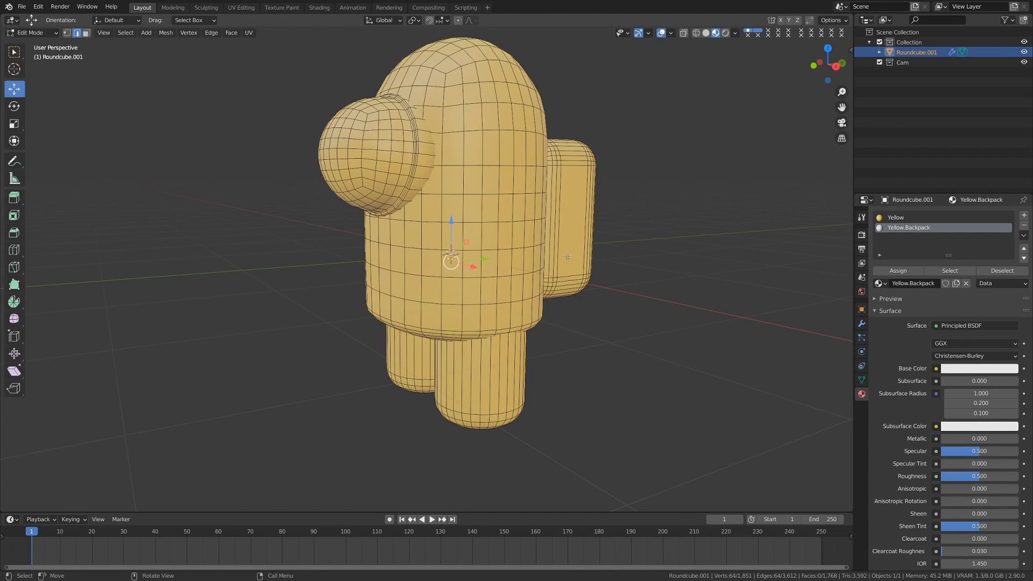
pyautogui.press('3')
pyautogui.keyDown('shift'); pyautogui.moveTo(567, 257); pyautogui.dragTo(524, 233, button='middle'); pyautogui.keyUp('shift')
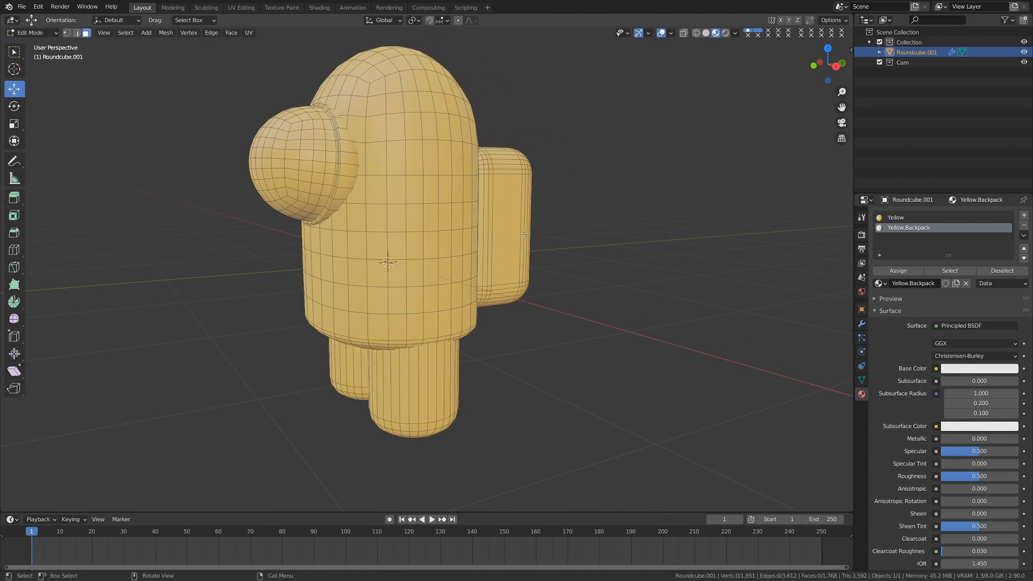
pyautogui.press('l')
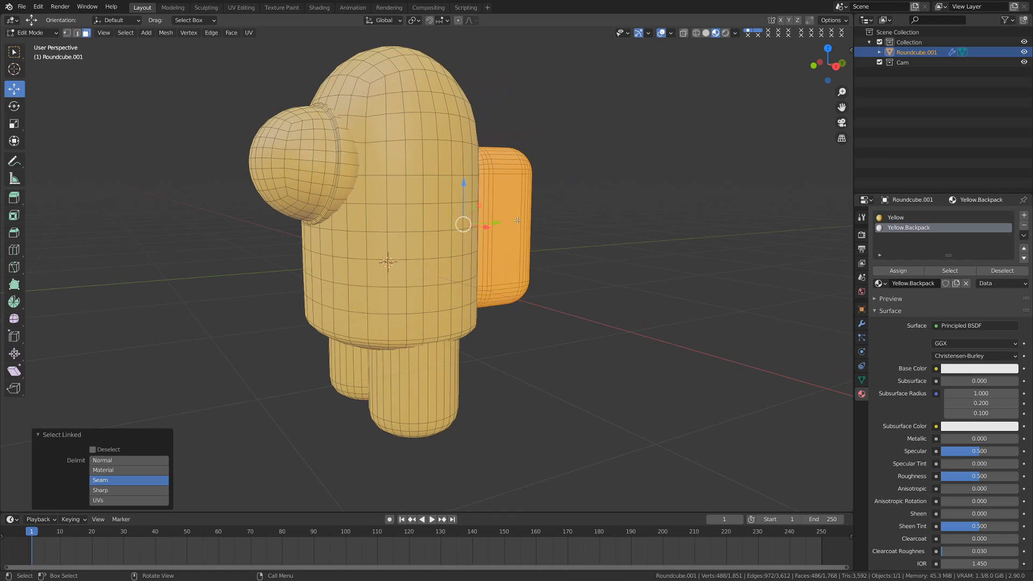
pyautogui.click(909, 272)
pyautogui.press('Tab')
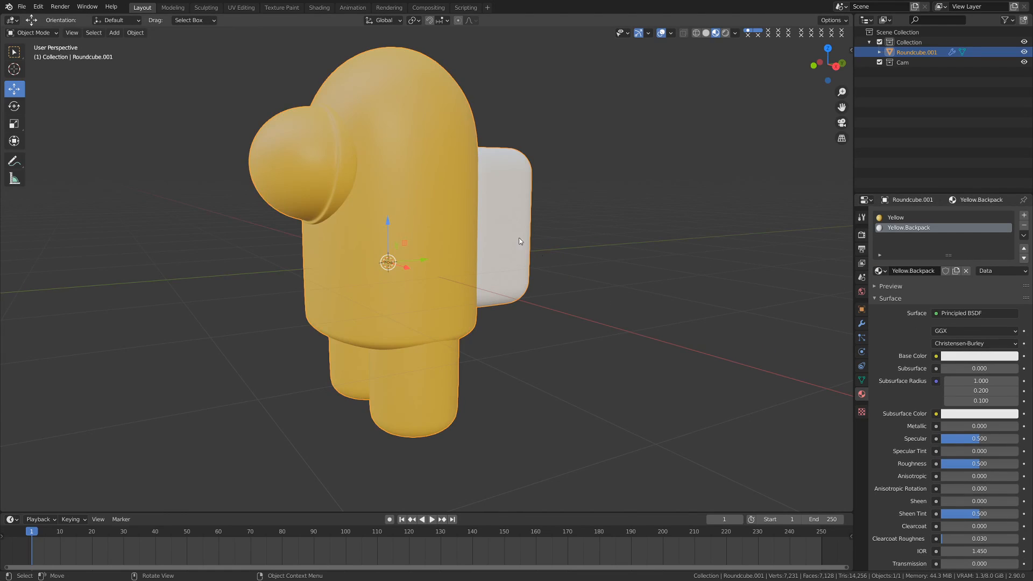
# Step: Copy the Yellow material's base color to Yellow.Backpack and darken it to a brownish gold
pyautogui.click(897, 219)
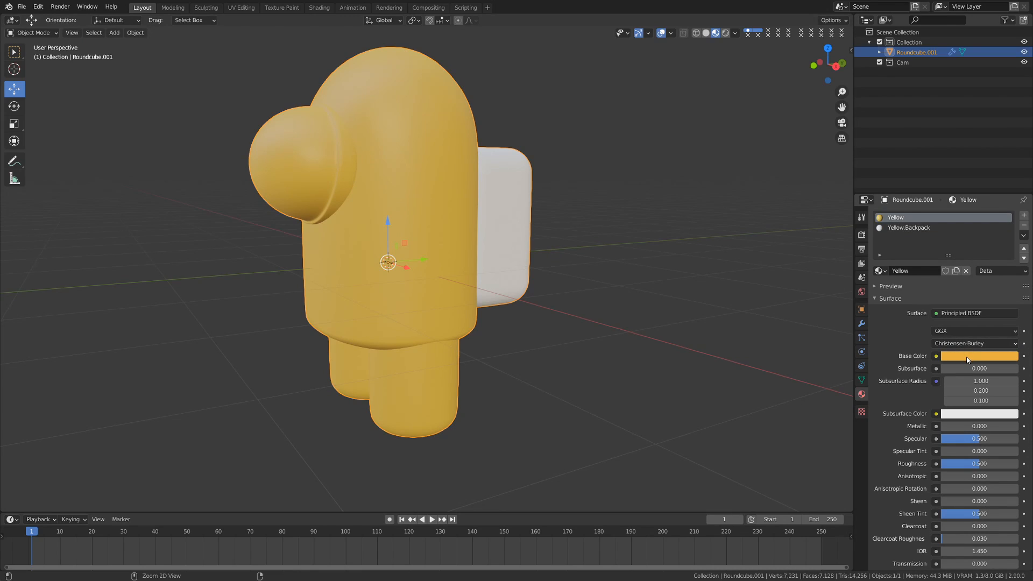
pyautogui.click(909, 229)
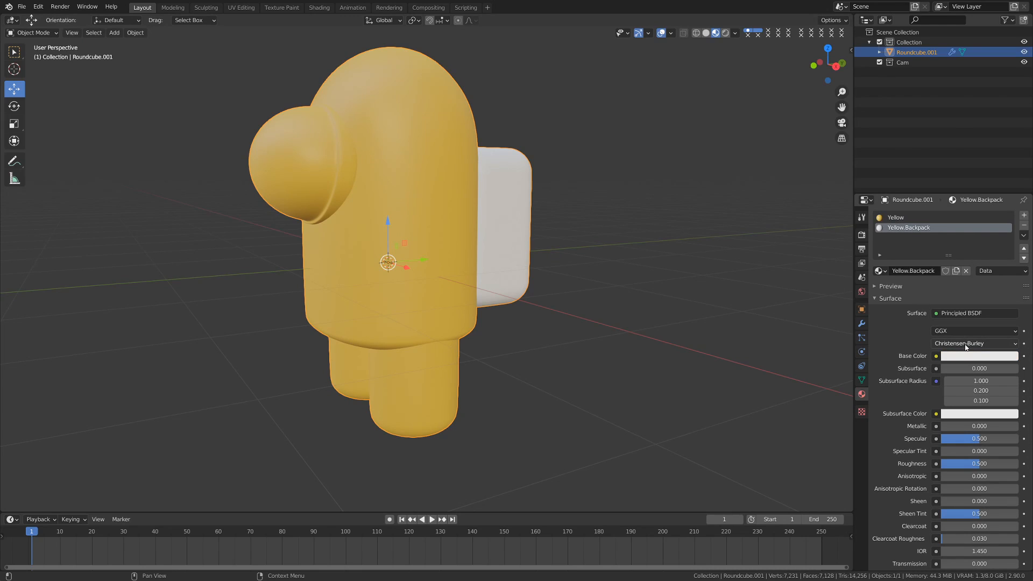
pyautogui.hotkey('ctrl', 'v')
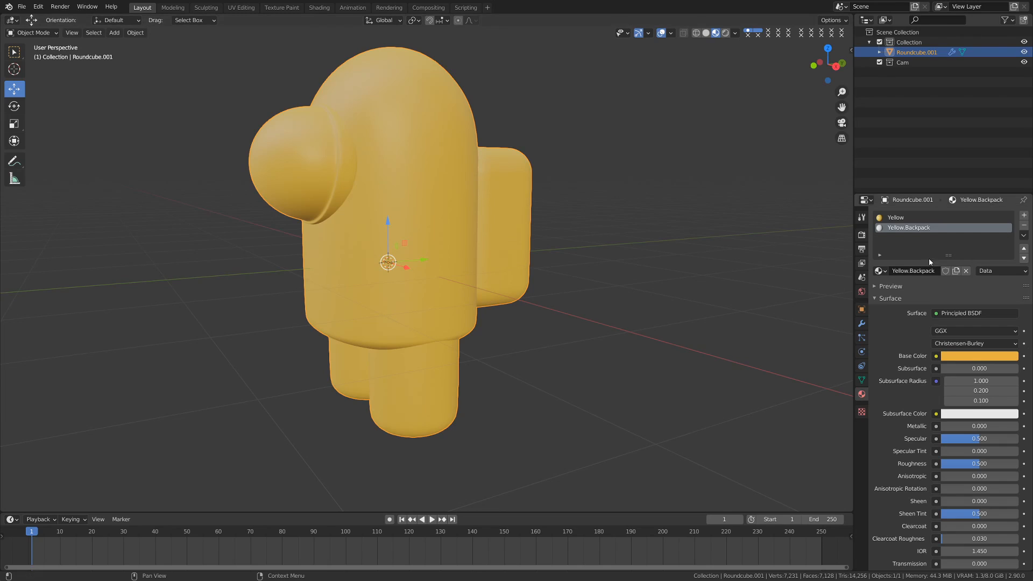
pyautogui.click(974, 359)
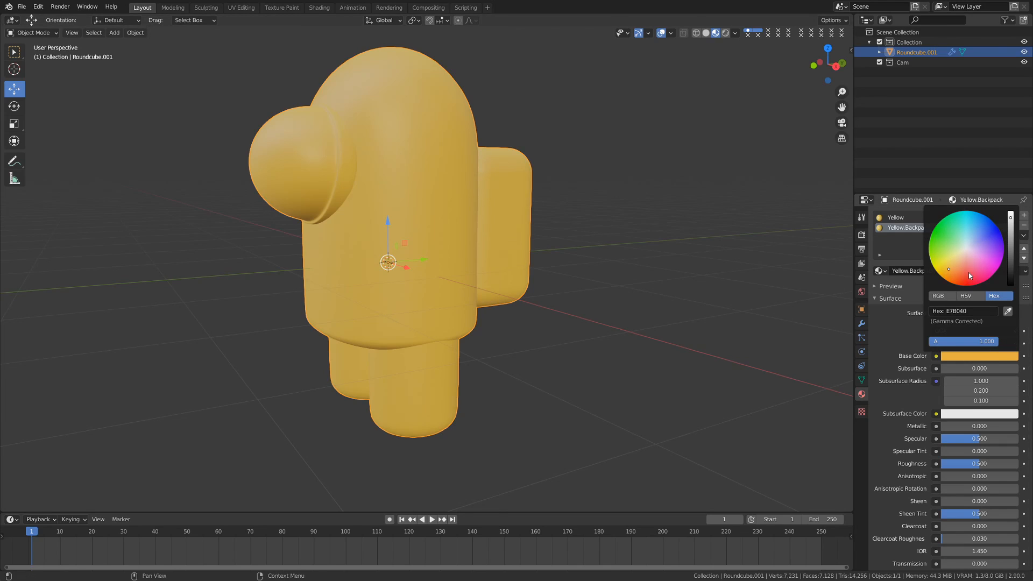
pyautogui.moveTo(1013, 225); pyautogui.dragTo(1010, 242)
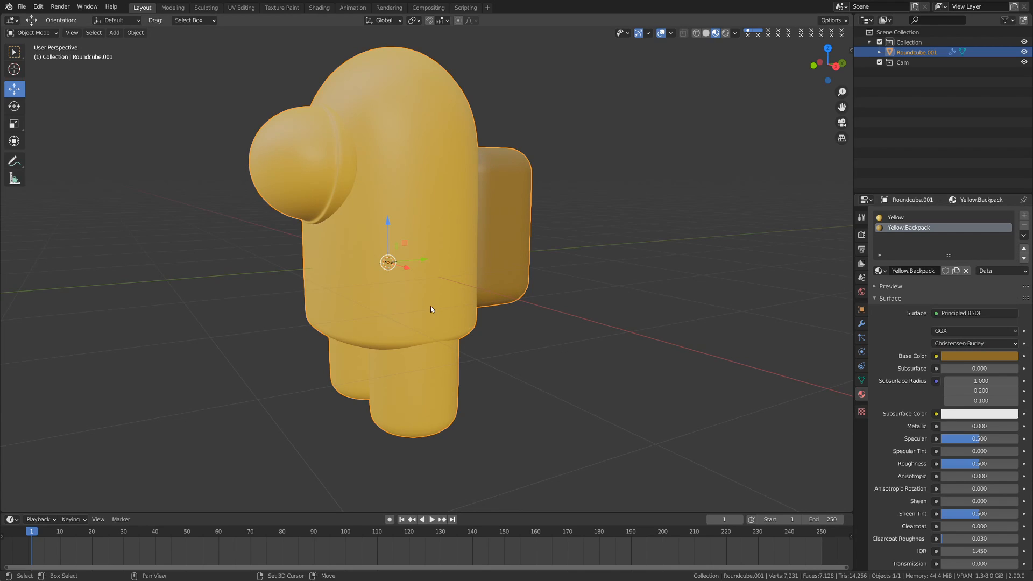
pyautogui.keyDown('shift'); pyautogui.moveTo(431, 305); pyautogui.dragTo(529, 308, button='middle'); pyautogui.keyUp('shift')
pyautogui.click(594, 368)
pyautogui.keyDown('shift'); pyautogui.moveTo(593, 368); pyautogui.dragTo(572, 346, button='middle'); pyautogui.keyUp('shift')
# Step: Add an area light in the front view and rotate it about 70° to face sideways
pyautogui.press('KP_1')
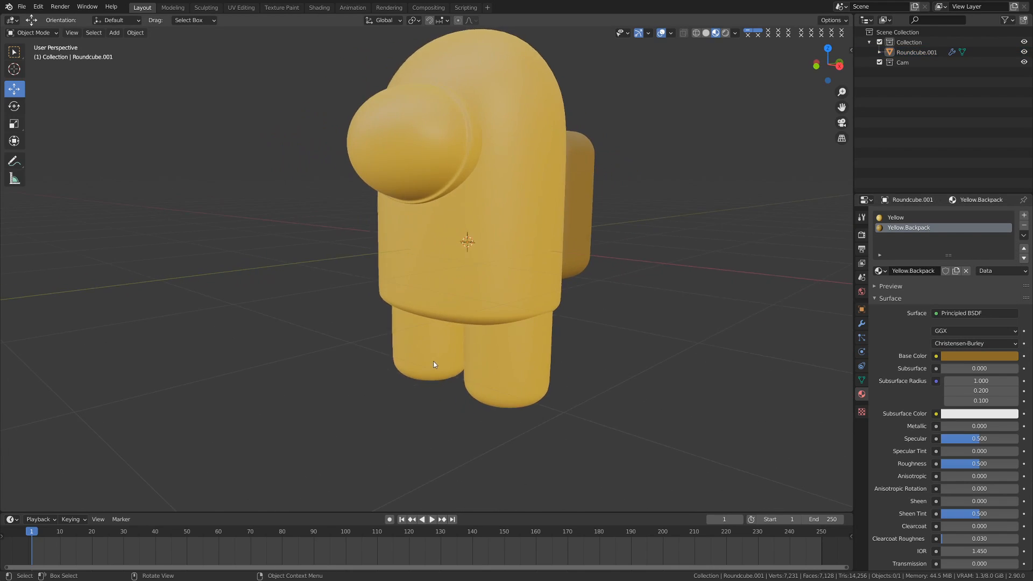
pyautogui.hotkey('shift', 'a')
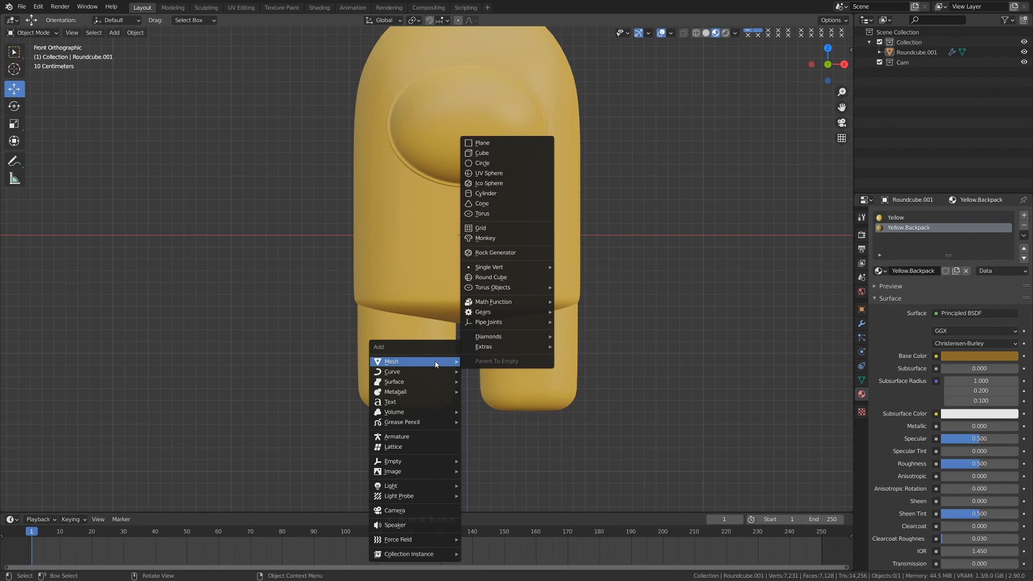
pyautogui.moveTo(433, 483)
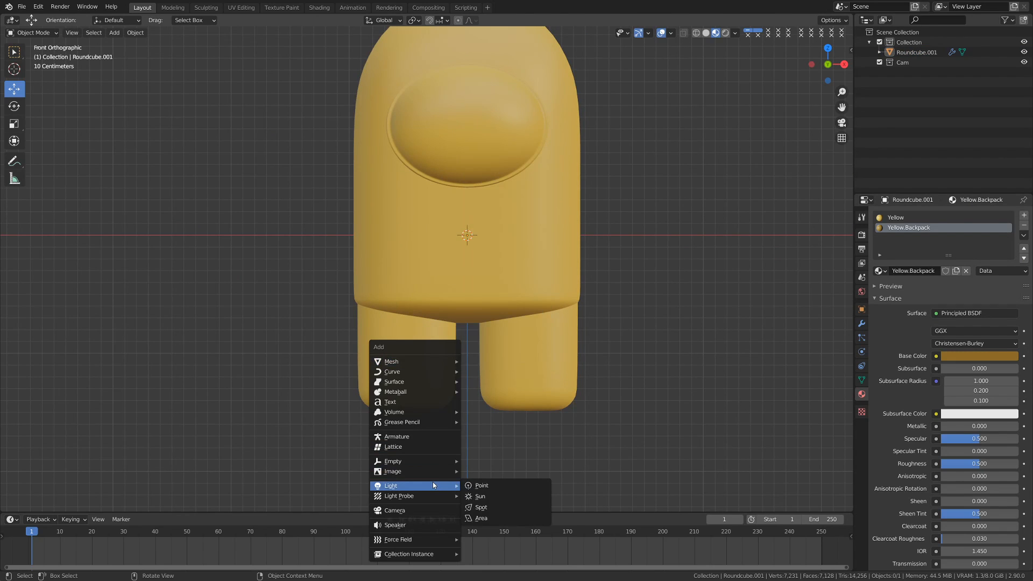
pyautogui.click(505, 517)
pyautogui.press('r')
pyautogui.click(433, 365)
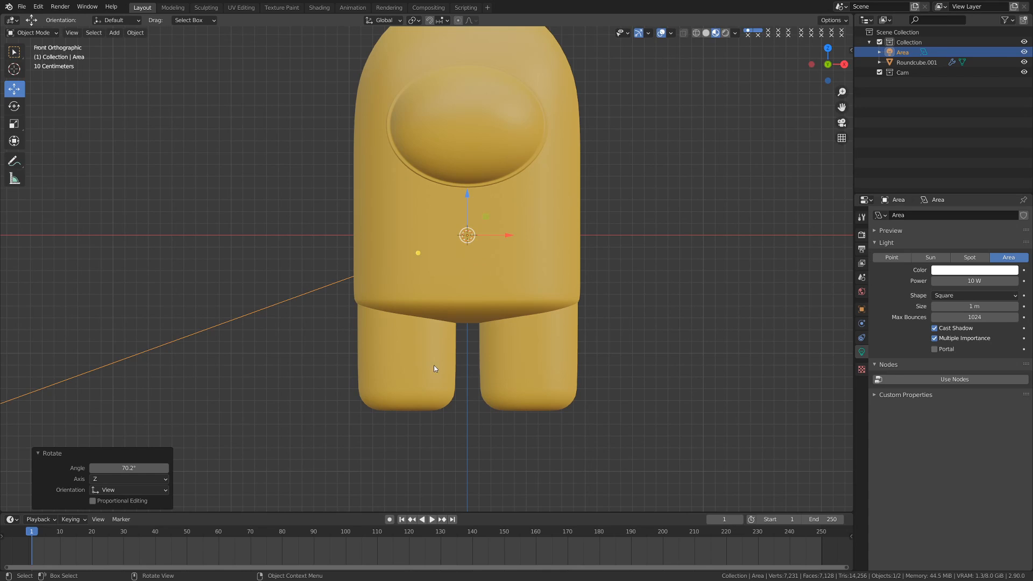
# Step: Move the area light about 2.55 m in X and 0.6 m in Z, and scale it to about 2.35
pyautogui.press('g')
pyautogui.click(710, 278)
pyautogui.press('s')
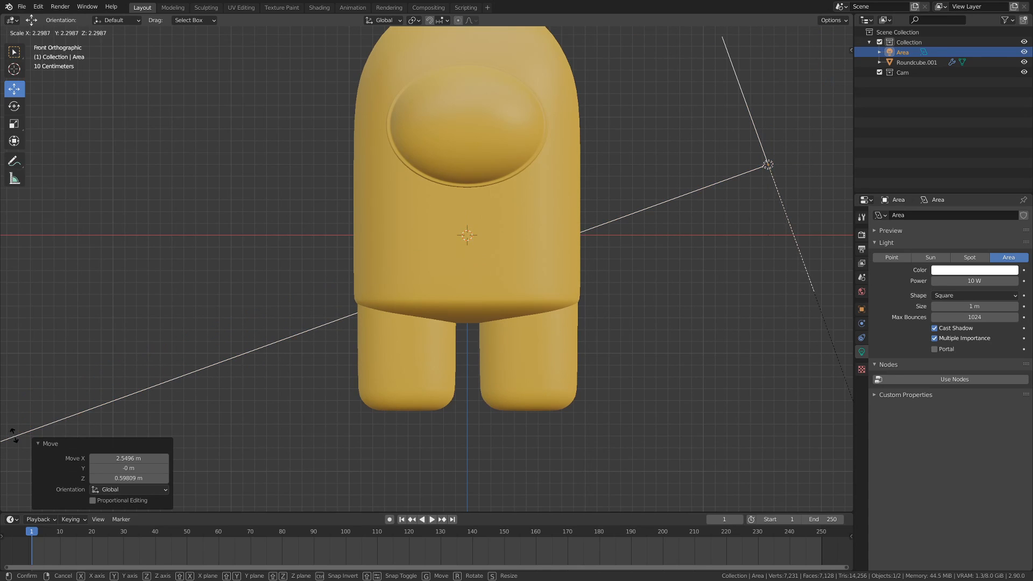
pyautogui.click(14, 432)
# Step: Switch the viewport to Rendered shading and view the lit character from an angle
pyautogui.keyDown('shift'); pyautogui.moveTo(448, 378); pyautogui.dragTo(333, 407, button='middle'); pyautogui.keyUp('shift')
pyautogui.press('z')
pyautogui.click(539, 302)
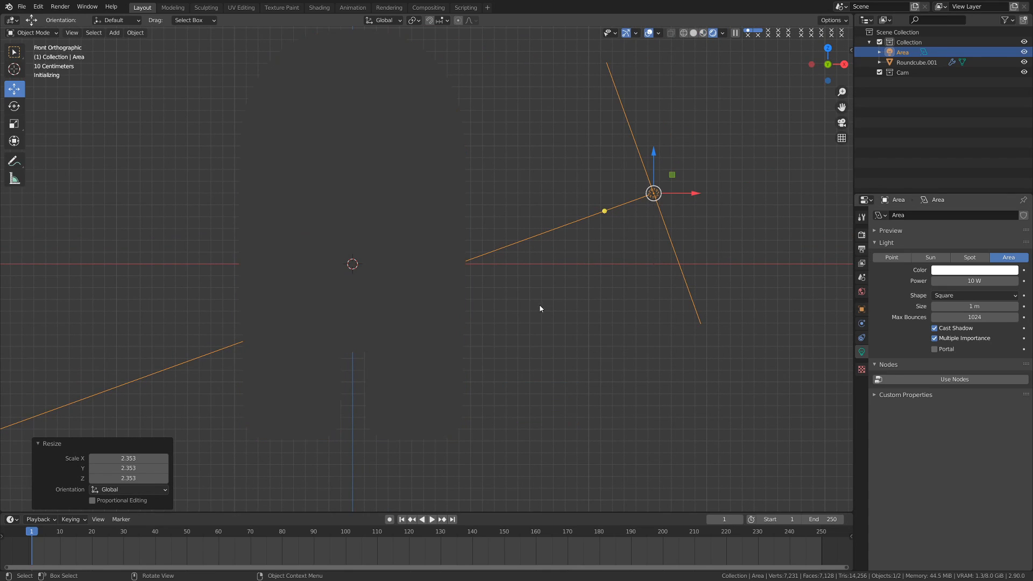
pyautogui.moveTo(523, 352); pyautogui.dragTo(480, 318, button='middle')
pyautogui.scroll(2, 457, 377)
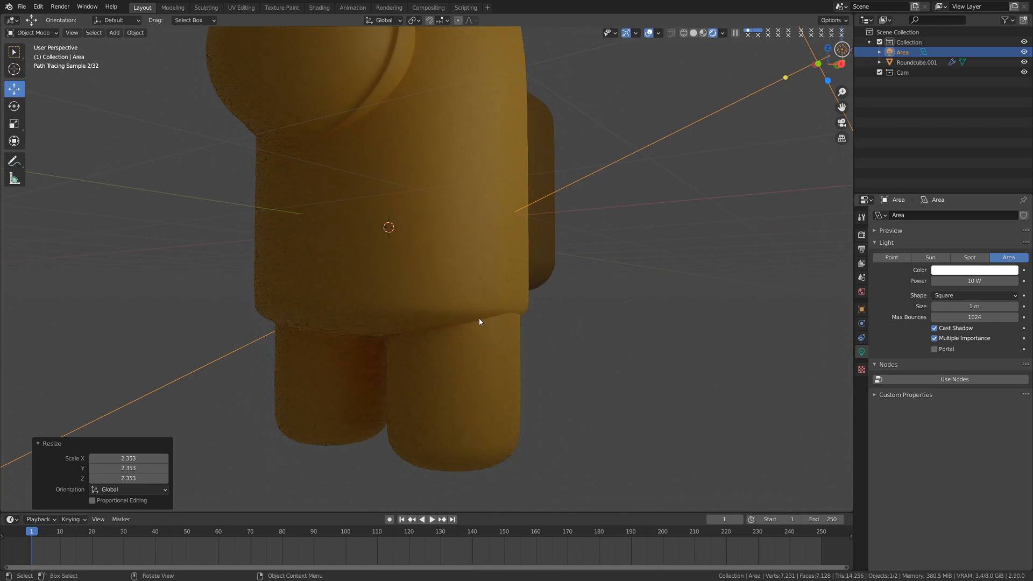
# Step: Deselect the area light and show the character body's modifier settings
pyautogui.click(479, 318)
pyautogui.click(855, 334)
pyautogui.click(861, 326)
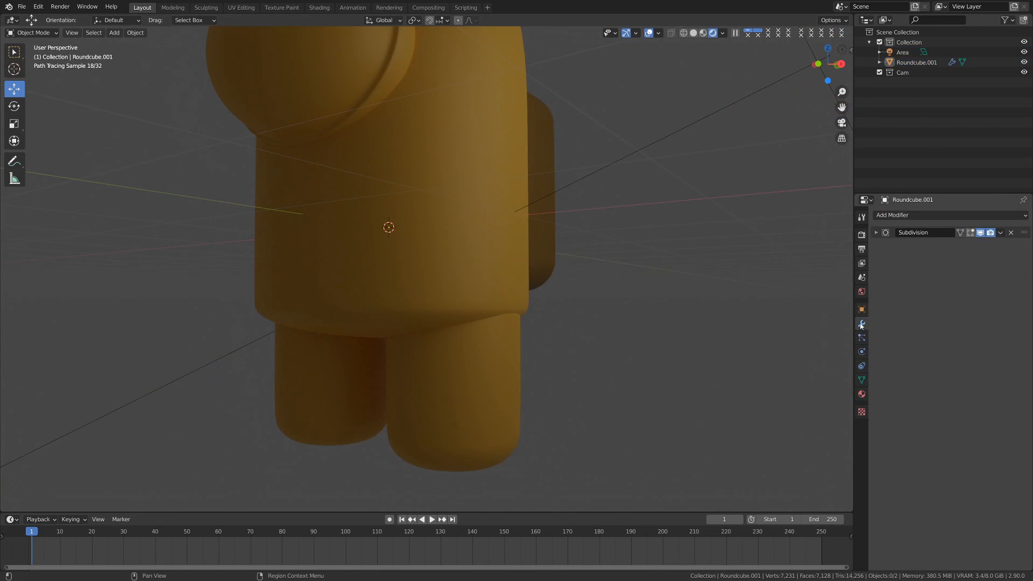
pyautogui.scroll(-2, 522, 337)
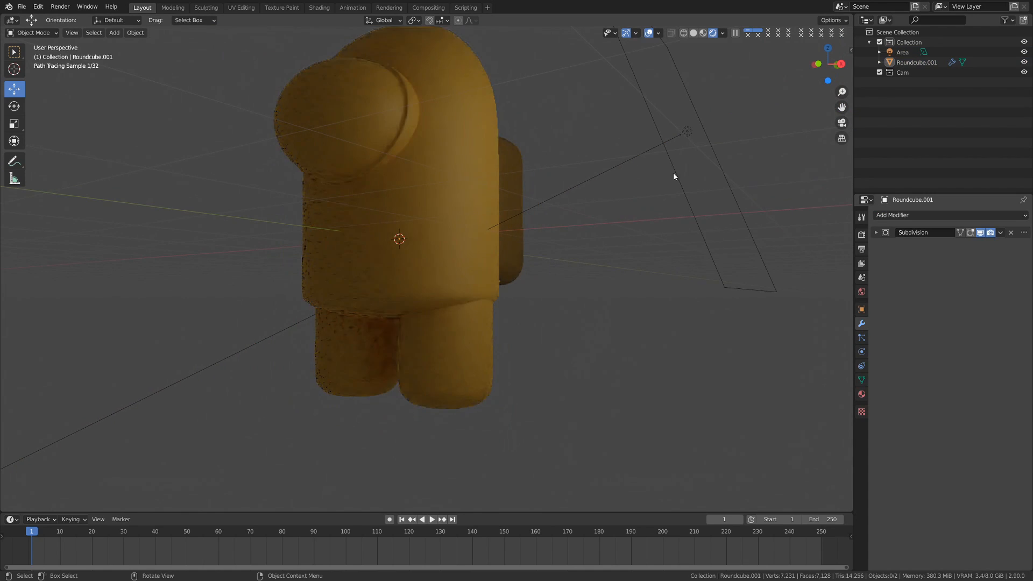
# Step: Select the area light and set its power to 150 W
pyautogui.click(687, 131)
pyautogui.click(861, 351)
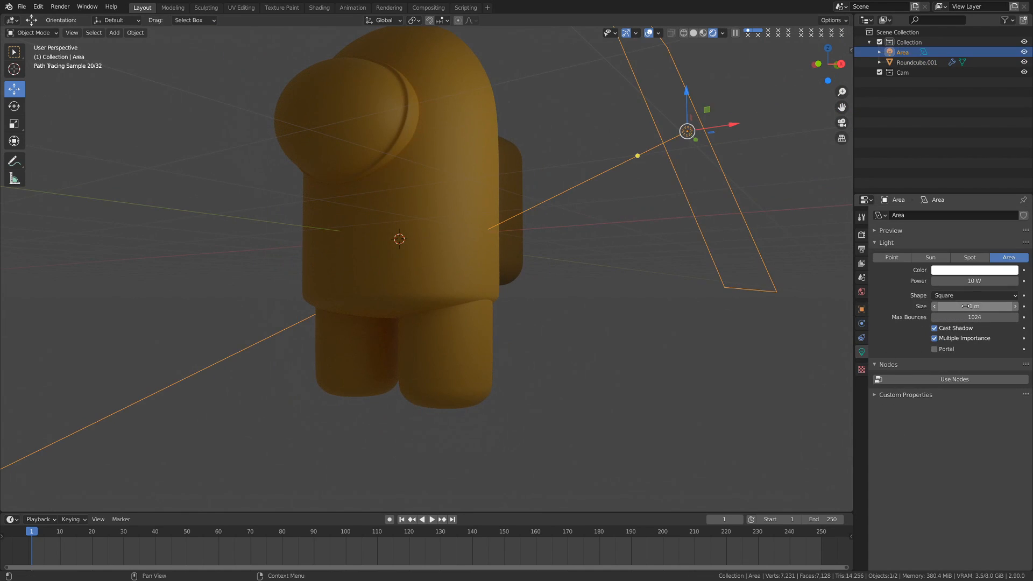
pyautogui.click(971, 281)
pyautogui.write('150')
pyautogui.press('Return')
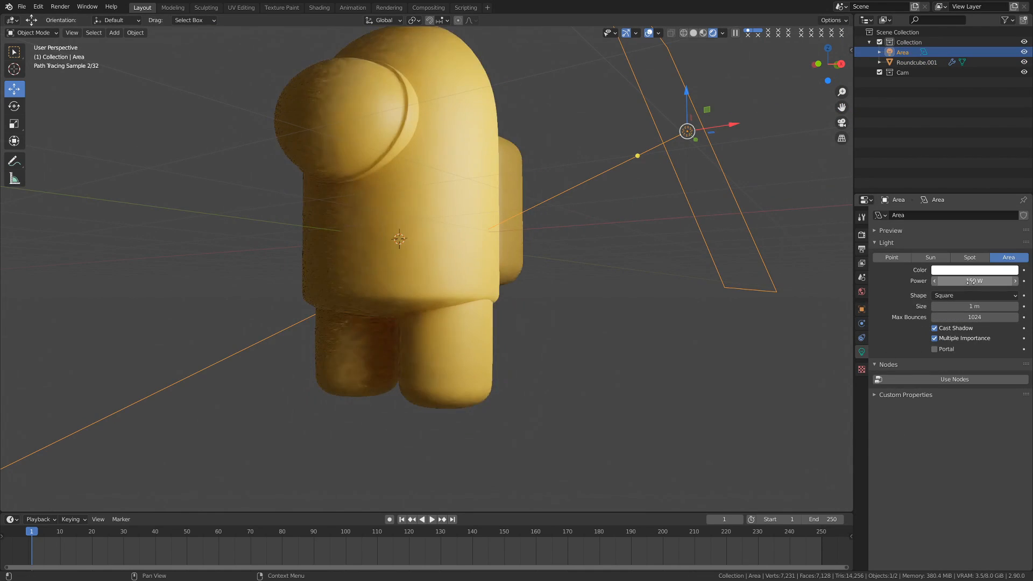
pyautogui.scroll(2, 473, 318)
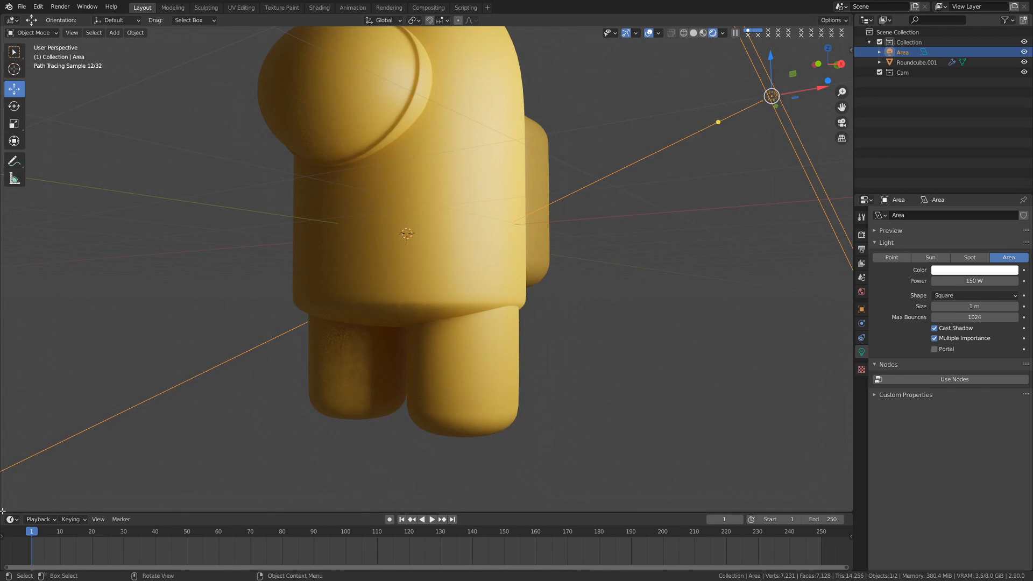
# Step: Split the 3D viewport and turn the new area into a Shader Editor with its sidebar hidden
pyautogui.moveTo(4, 512); pyautogui.dragTo(330, 509)
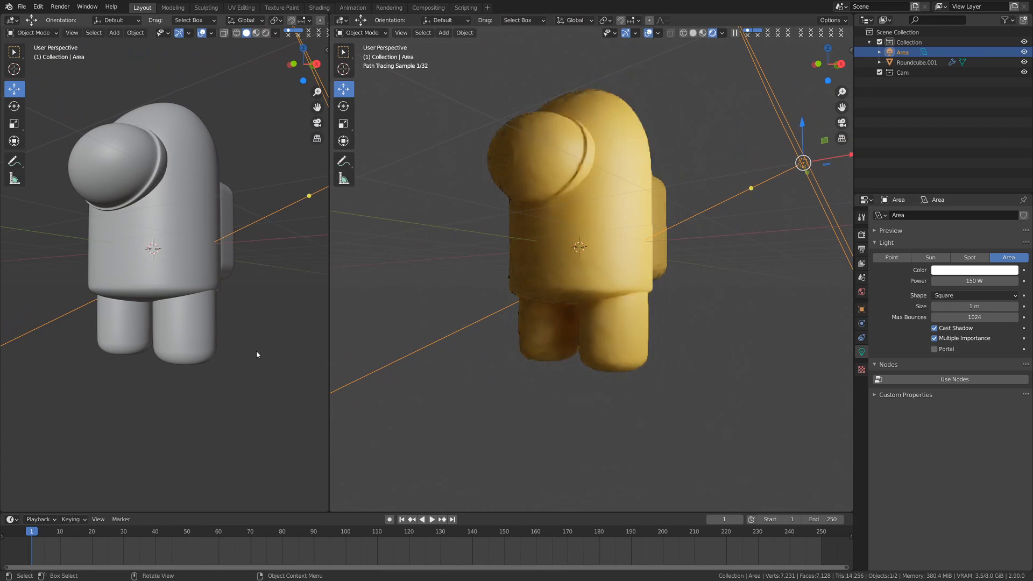
pyautogui.click(13, 21)
pyautogui.click(36, 111)
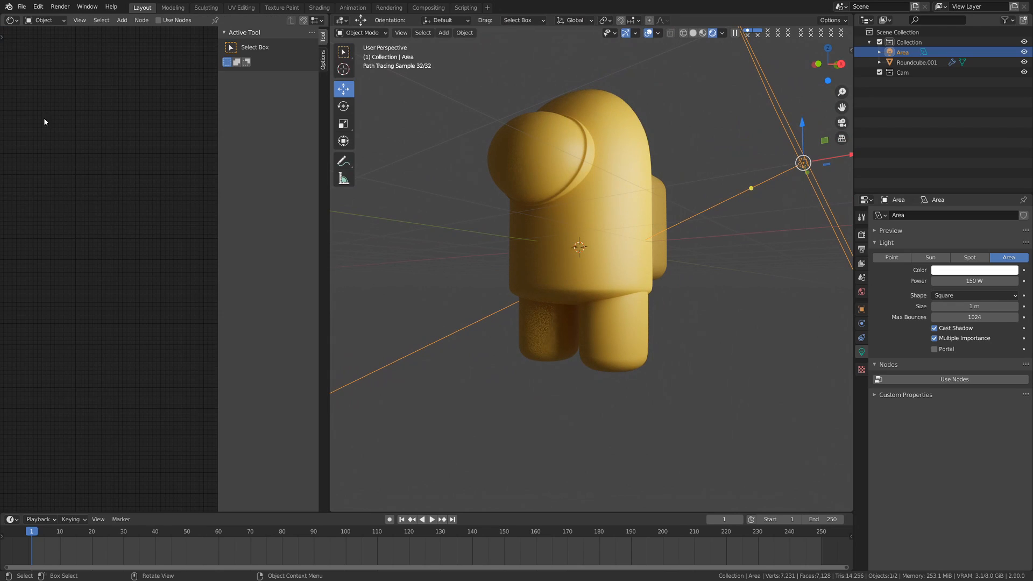
pyautogui.press('n')
# Step: Select the character body and show the node tree of its Yellow material up close
pyautogui.click(634, 279)
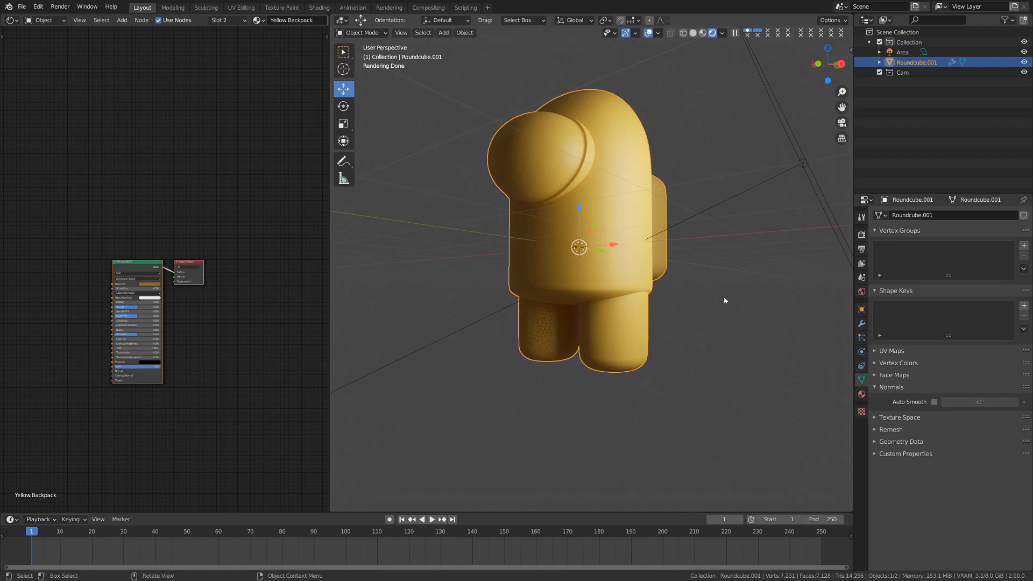
pyautogui.click(861, 395)
pyautogui.click(903, 219)
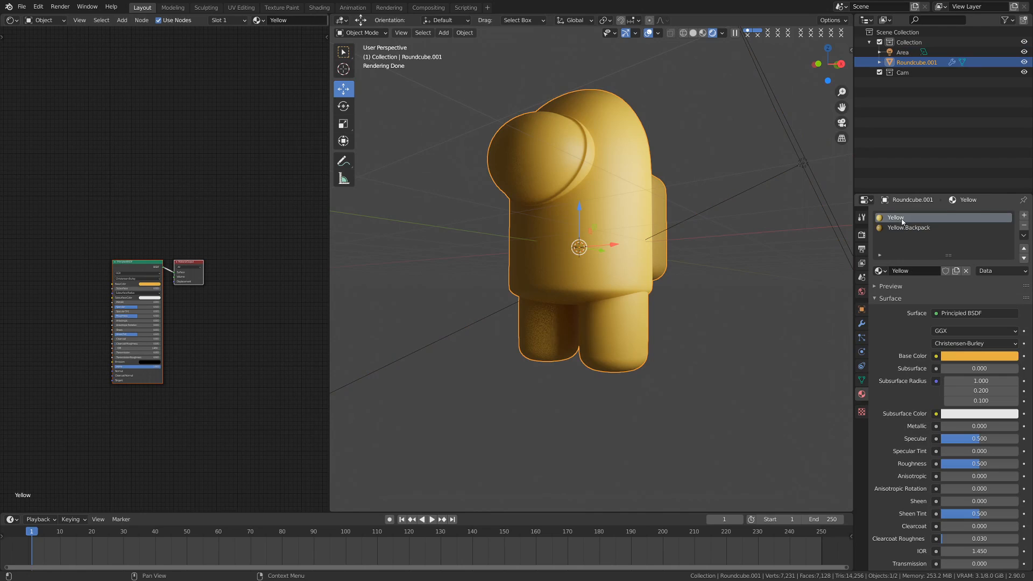
pyautogui.moveTo(142, 349); pyautogui.dragTo(198, 304, button='middle')
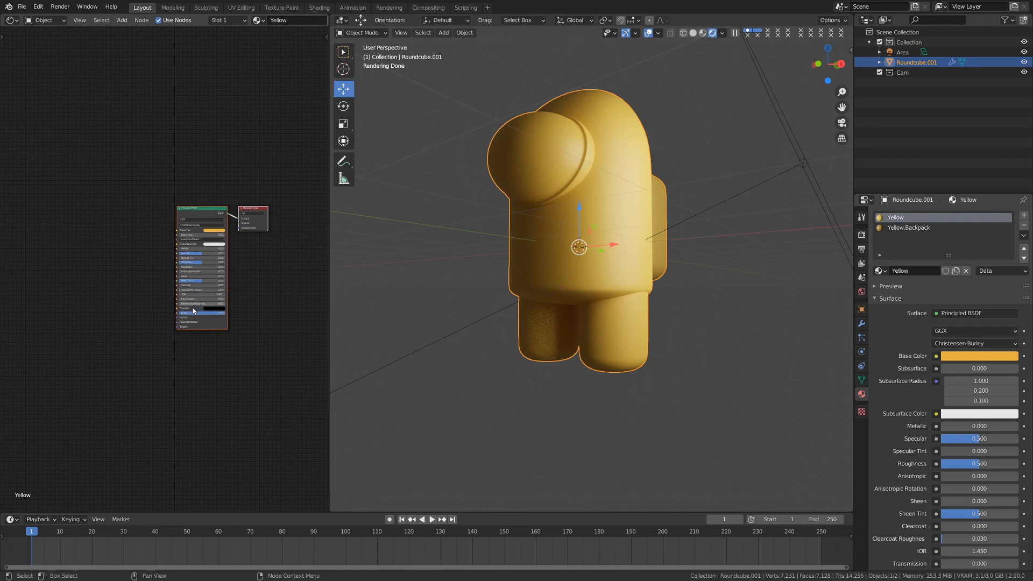
pyautogui.scroll(8, 197, 307)
# Step: Move the Principled BSDF node of the Yellow material farther away from the Material Output node
pyautogui.click(134, 348)
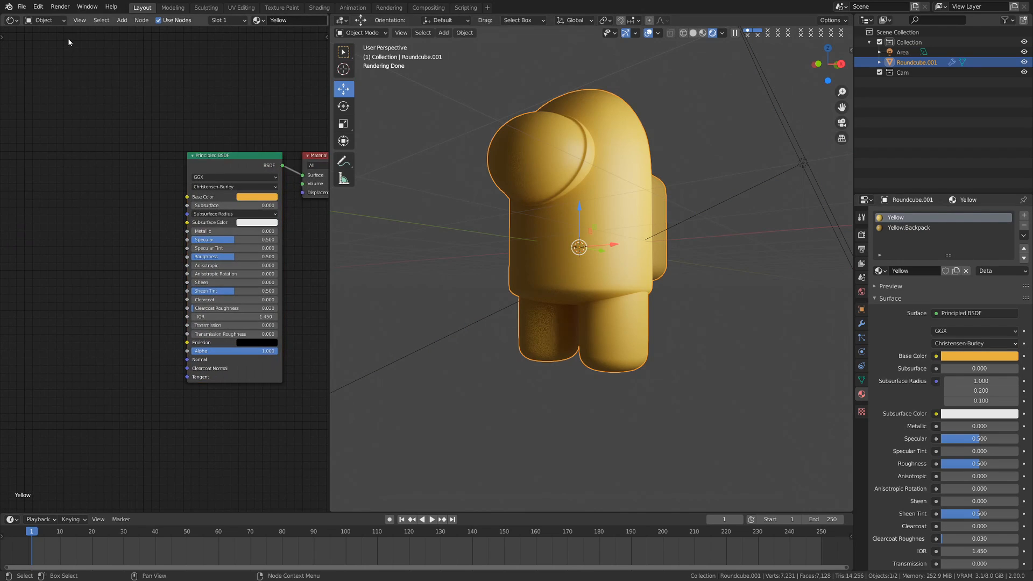
pyautogui.moveTo(252, 161); pyautogui.dragTo(170, 160)
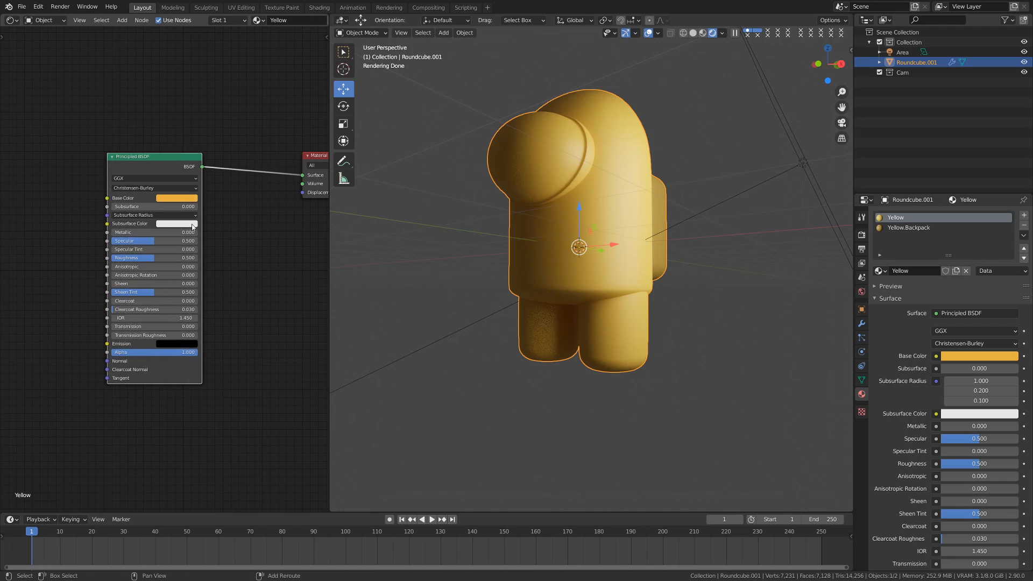
pyautogui.moveTo(186, 221); pyautogui.dragTo(233, 206, button='middle')
pyautogui.moveTo(181, 248); pyautogui.dragTo(214, 232, button='middle')
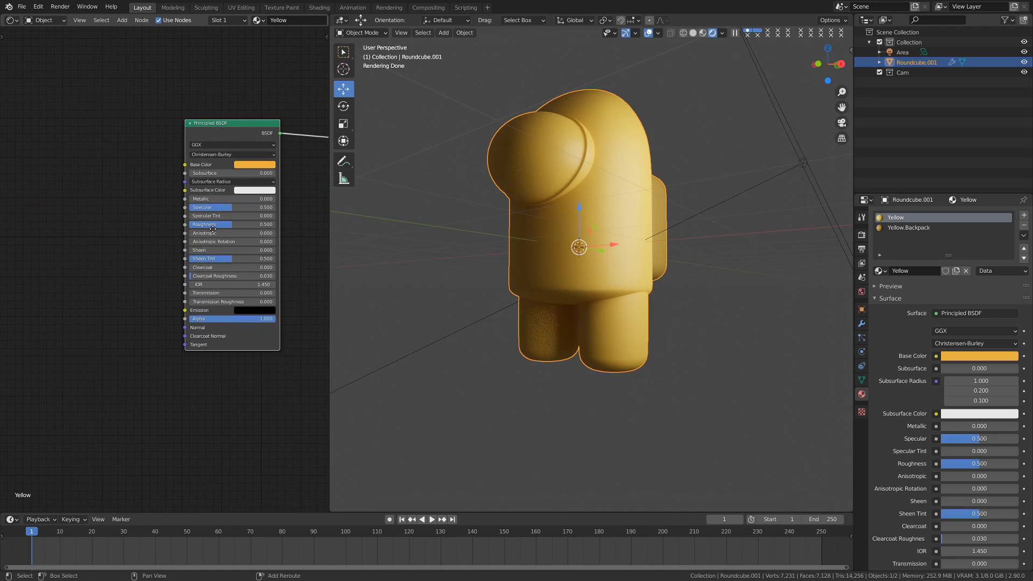
# Step: Add a Bevel node to the Yellow material and connect its Normal output to the Principled BSDF's Normal input
pyautogui.hotkey('shift', 'a')
pyautogui.click(54, 281)
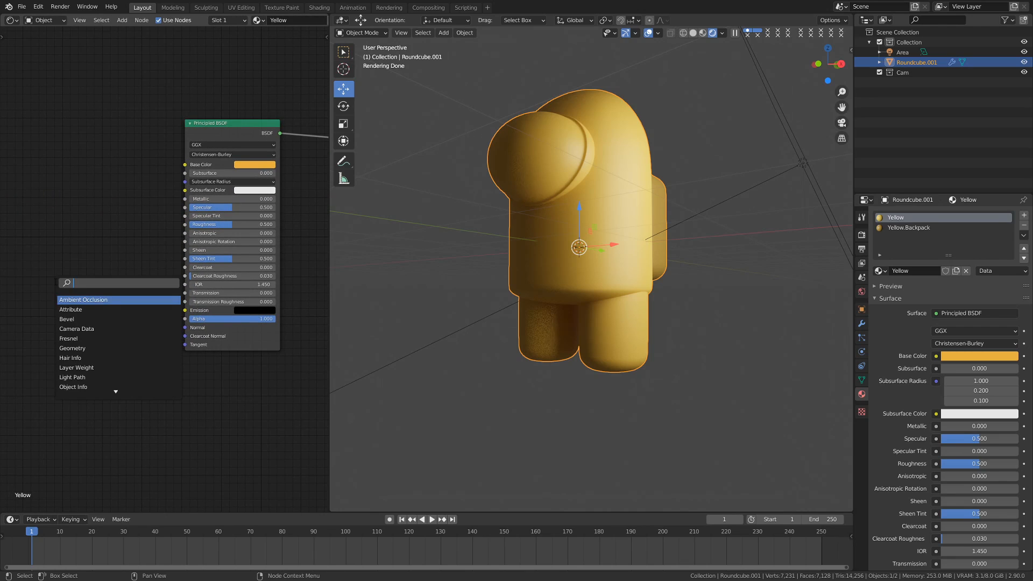
pyautogui.write('vel')
pyautogui.press('Return')
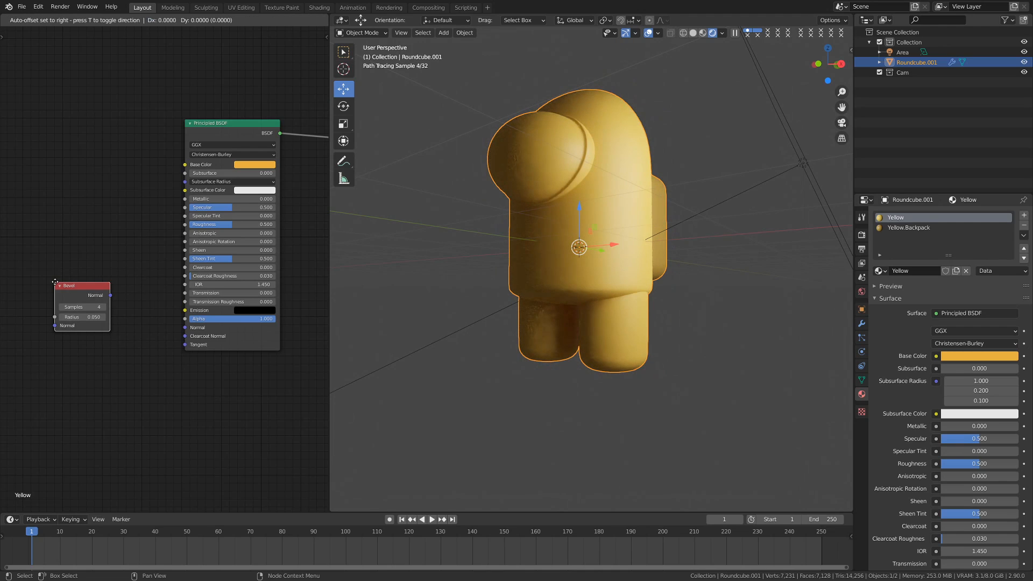
pyautogui.click(143, 342)
pyautogui.moveTo(129, 321); pyautogui.dragTo(185, 327)
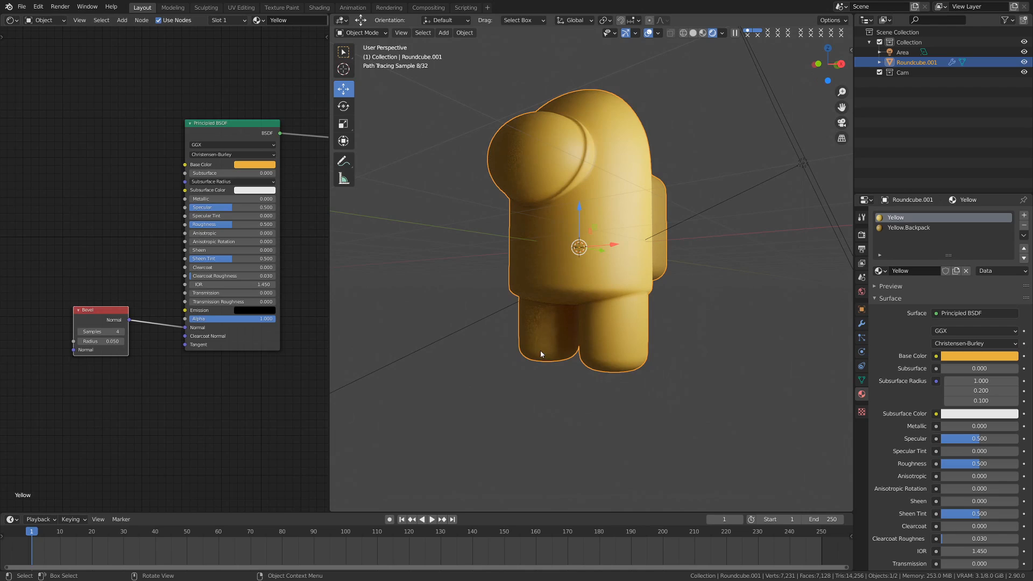
# Step: Deselect the character and set the Bevel node's radius to 0.35
pyautogui.click(653, 295)
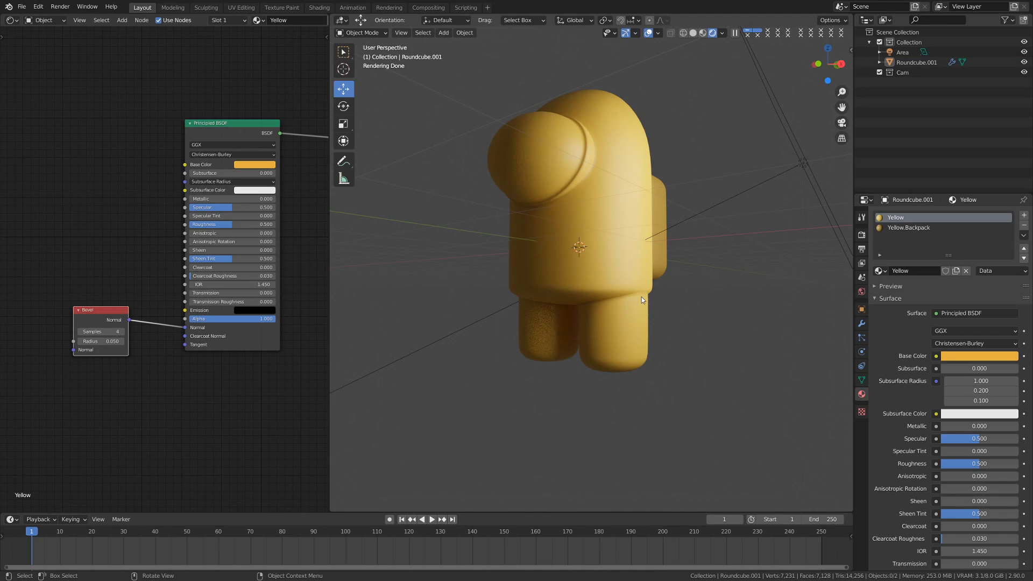
pyautogui.click(122, 341)
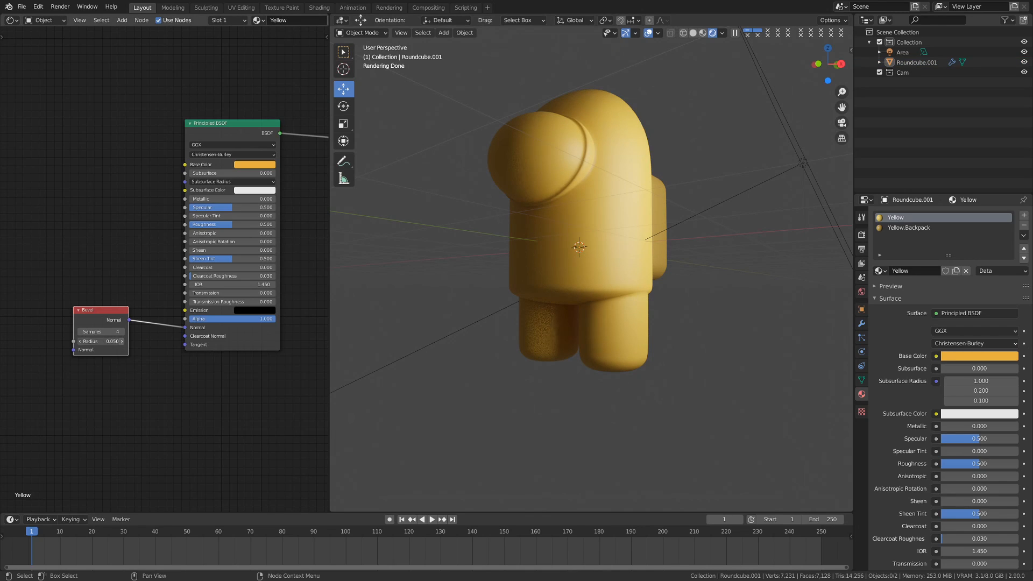
pyautogui.click(122, 341)
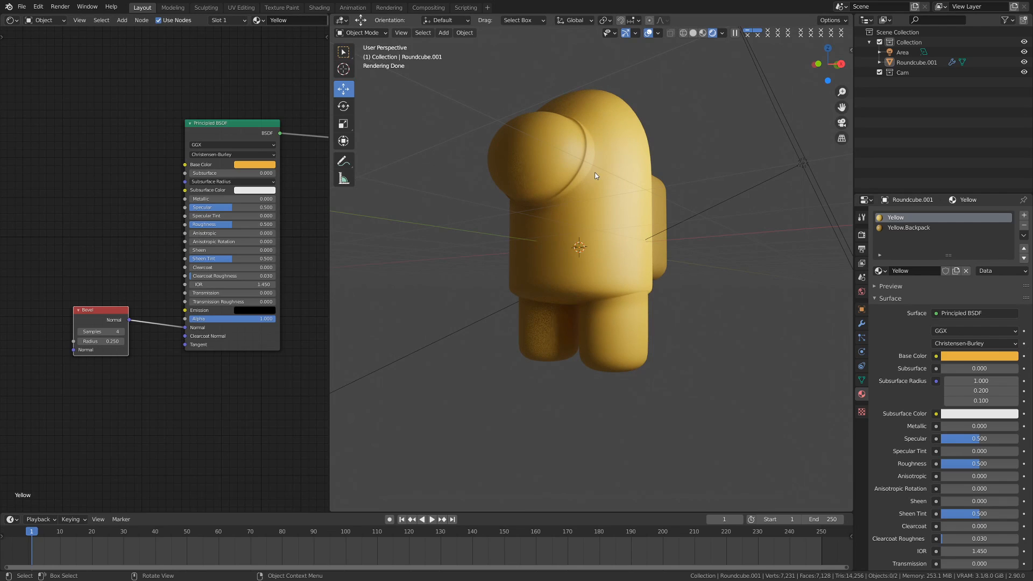
pyautogui.click(102, 341)
pyautogui.write('.35')
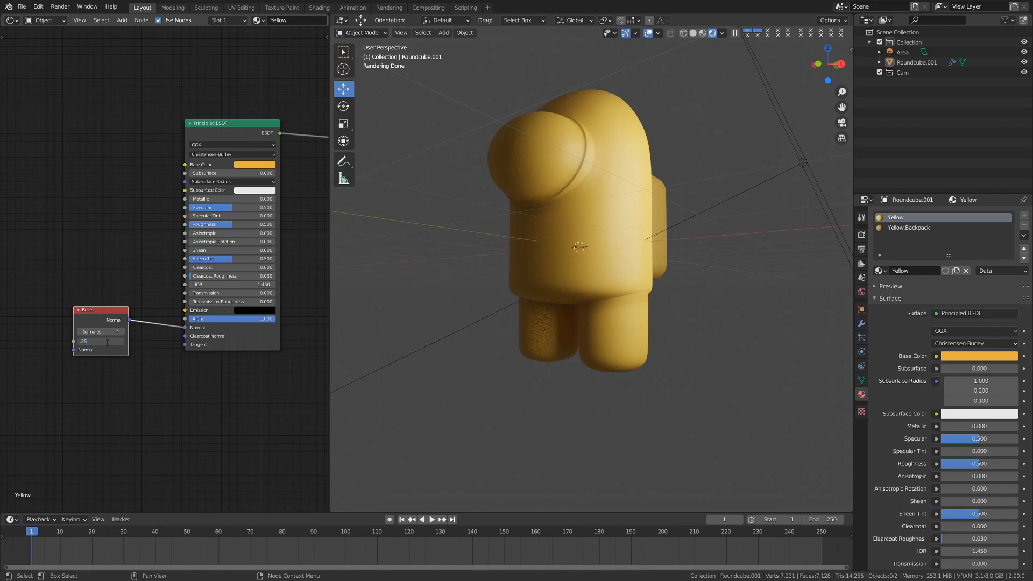
pyautogui.press('Return')
# Step: Compare the shading without the bevel by disconnecting the Bevel node from the Normal input and reconnecting it
pyautogui.moveTo(622, 334)
pyautogui.mouseDown(button='middle')
pyautogui.moveTo(567, 324)
pyautogui.moveTo(601, 325)
pyautogui.mouseUp(button='middle')
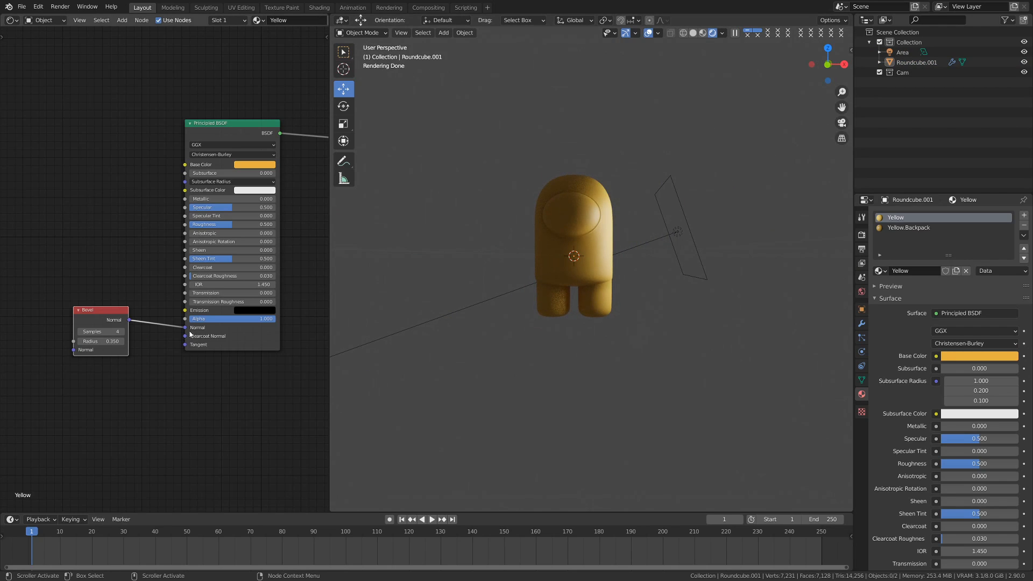
pyautogui.moveTo(185, 327); pyautogui.dragTo(242, 366)
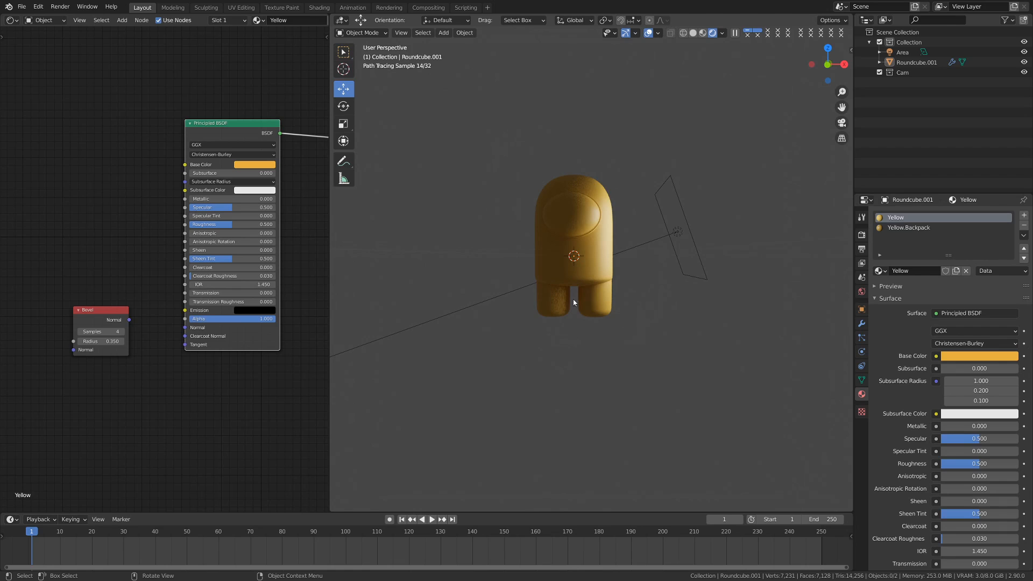
pyautogui.moveTo(129, 319); pyautogui.dragTo(185, 328)
pyautogui.scroll(4, 634, 333)
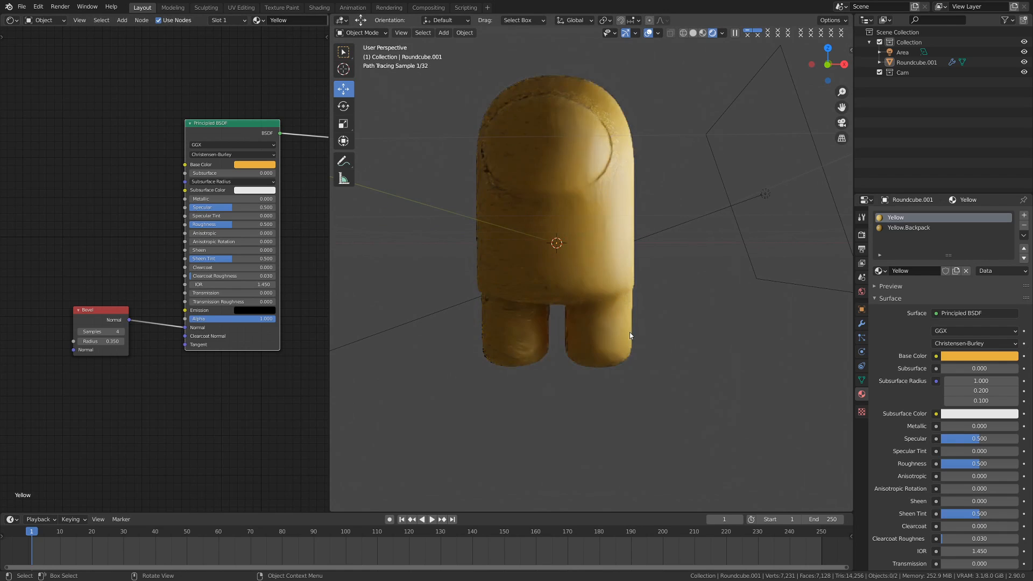
pyautogui.scroll(2, 629, 332)
pyautogui.moveTo(611, 320); pyautogui.dragTo(669, 331, button='middle')
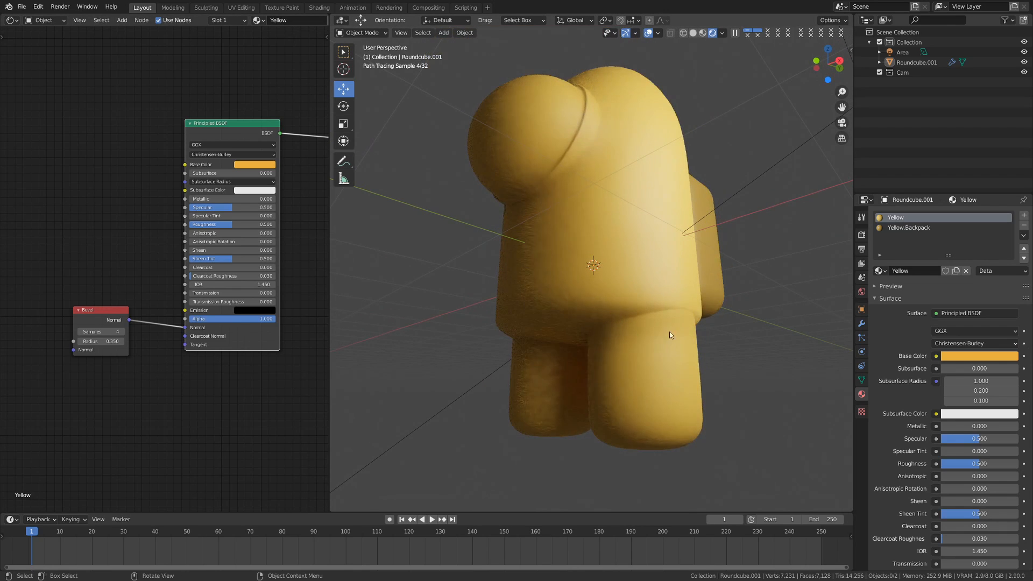
# Step: Save the file and switch the viewport to Solid shading with the character's visor in close view
pyautogui.hotkey('ctrl', 's')
pyautogui.press('z')
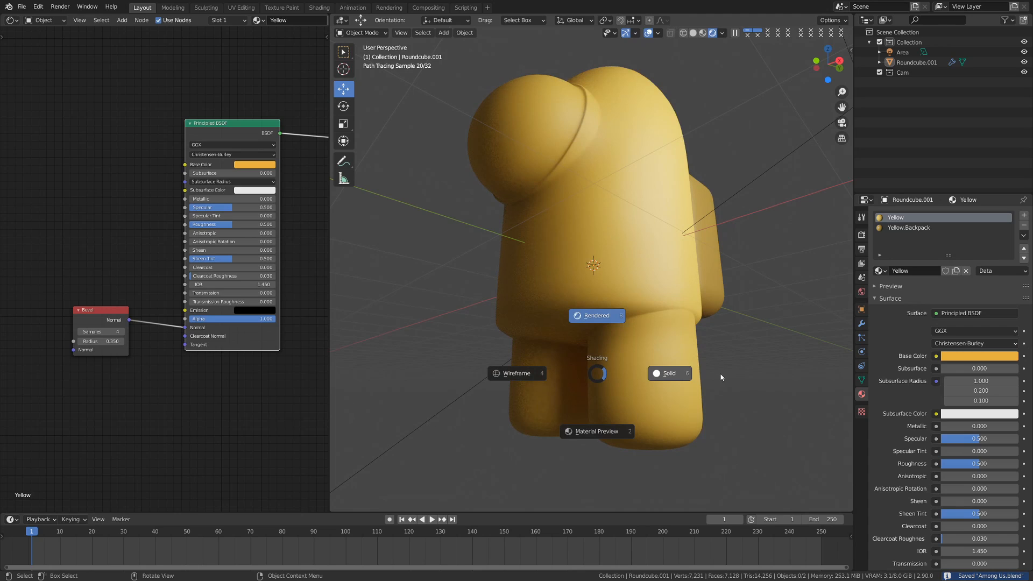
pyautogui.click(721, 377)
pyautogui.scroll(-4, 626, 348)
pyautogui.moveTo(592, 333)
pyautogui.mouseDown(button='middle')
pyautogui.moveTo(554, 298)
pyautogui.moveTo(595, 312)
pyautogui.mouseUp(button='middle')
pyautogui.scroll(2, 573, 280)
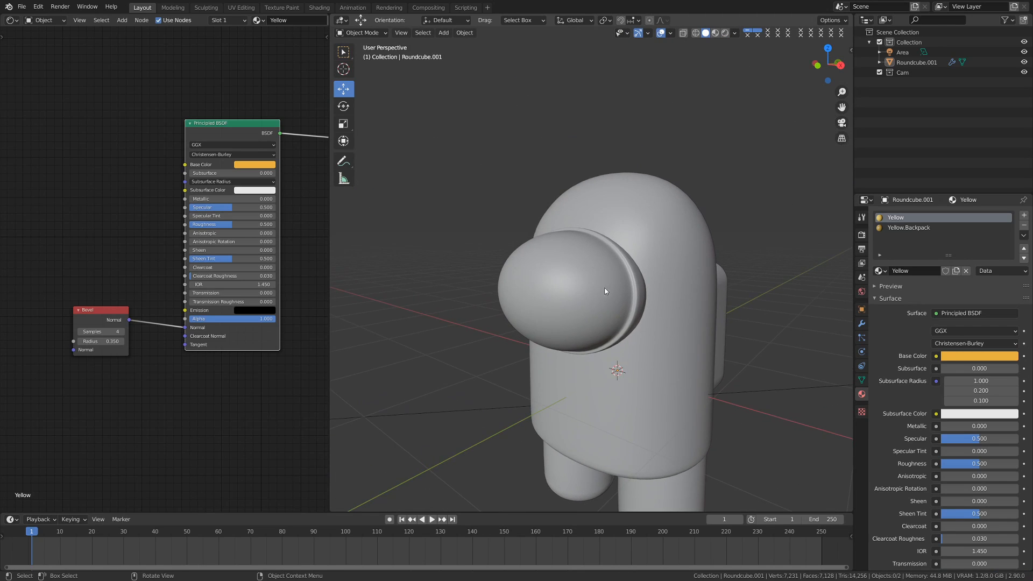
pyautogui.scroll(1, 606, 312)
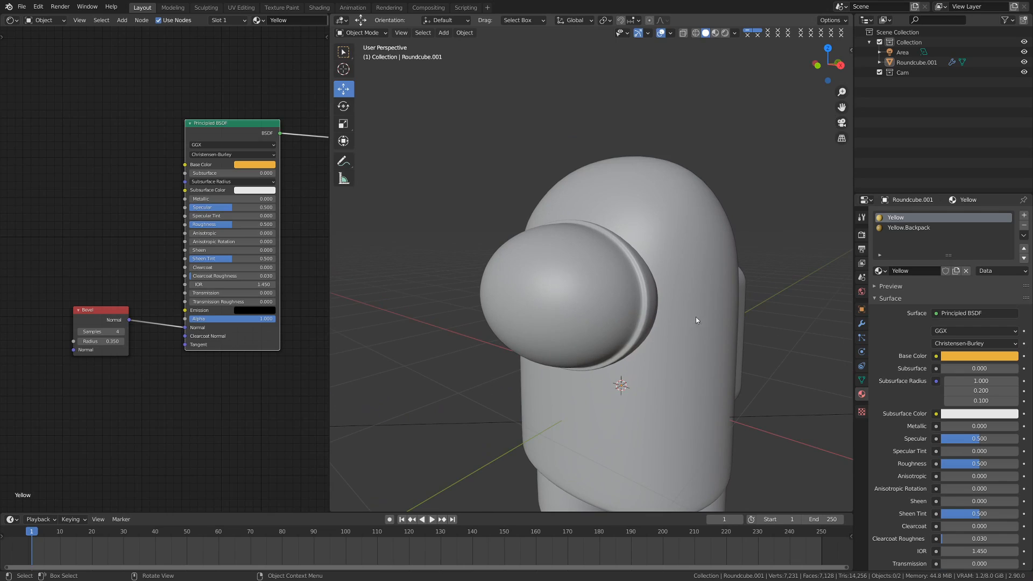
# Step: Add a third material slot to the character with a new material named Helmet
pyautogui.click(1024, 214)
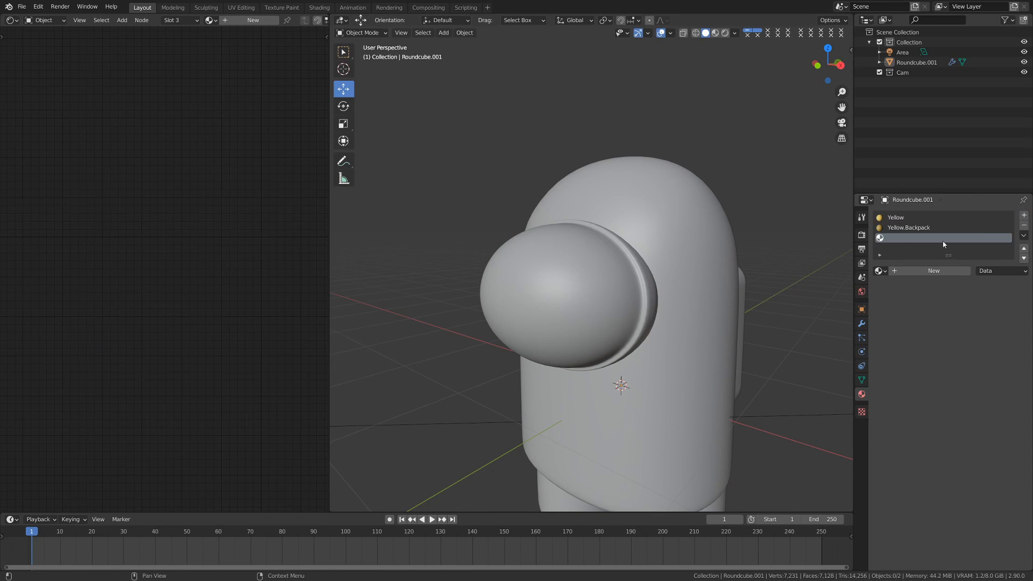
pyautogui.click(930, 271)
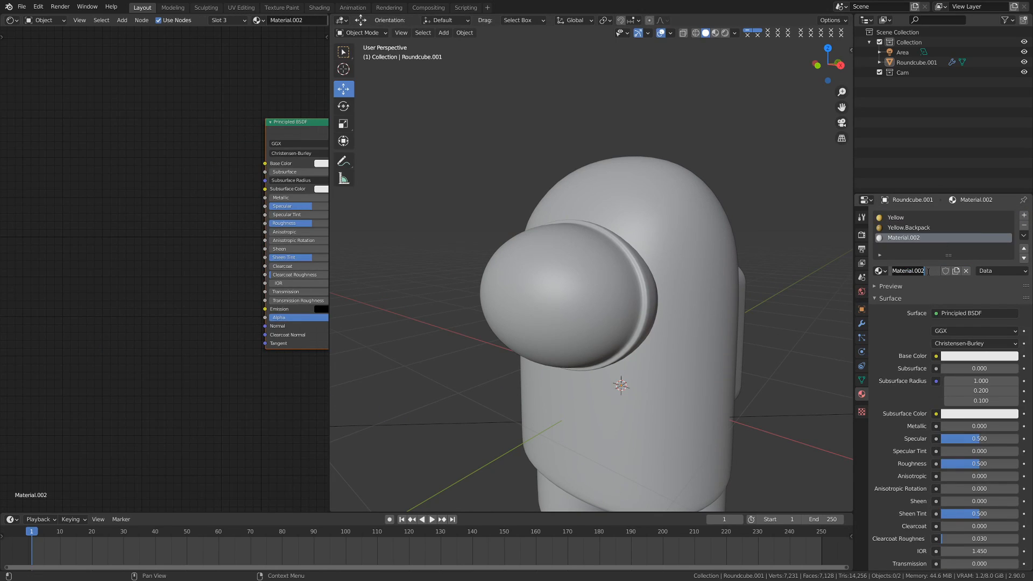
pyautogui.write('Helmet')
pyautogui.press('Return')
# Step: Enter Edit Mode on the character and grow the selection from one visor vertex until it covers the visor dome
pyautogui.hotkey('ctrl', 'Tab')
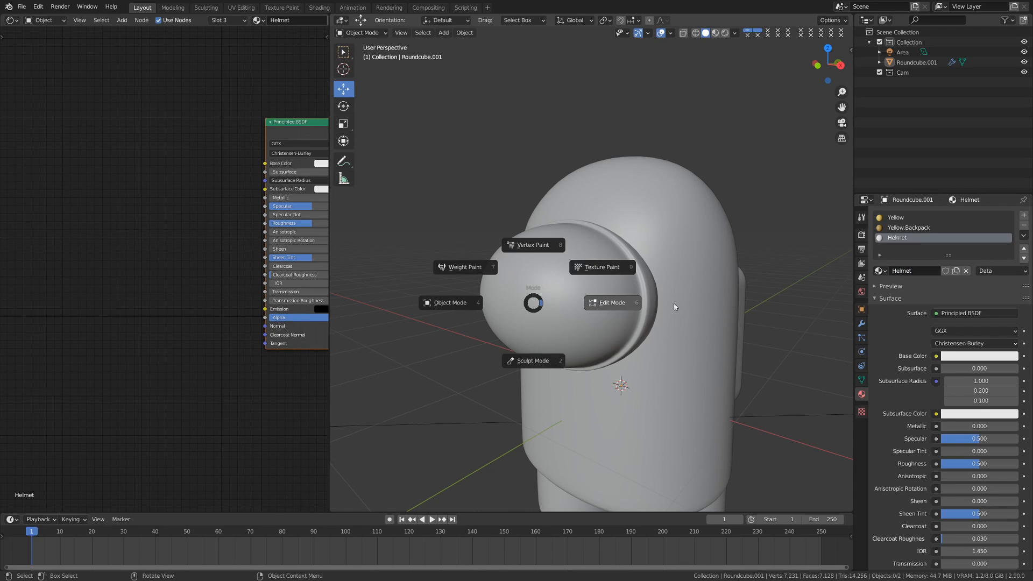
pyautogui.click(676, 307)
pyautogui.moveTo(676, 306); pyautogui.dragTo(598, 323, button='middle')
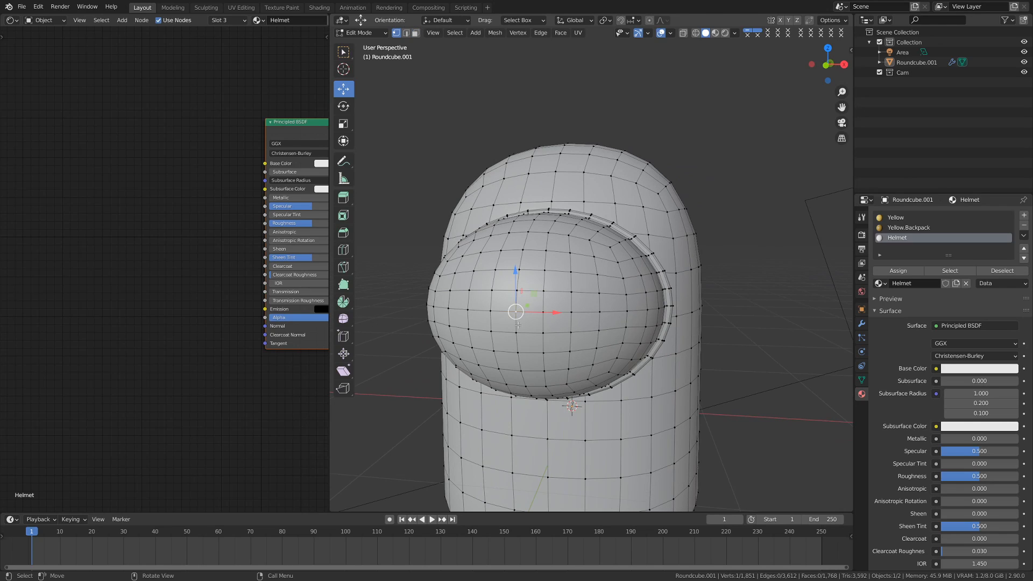
pyautogui.moveTo(517, 325)
pyautogui.mouseDown(button='middle')
pyautogui.moveTo(538, 322)
pyautogui.moveTo(516, 319)
pyautogui.moveTo(529, 313)
pyautogui.moveTo(522, 311)
pyautogui.mouseUp(button='middle')
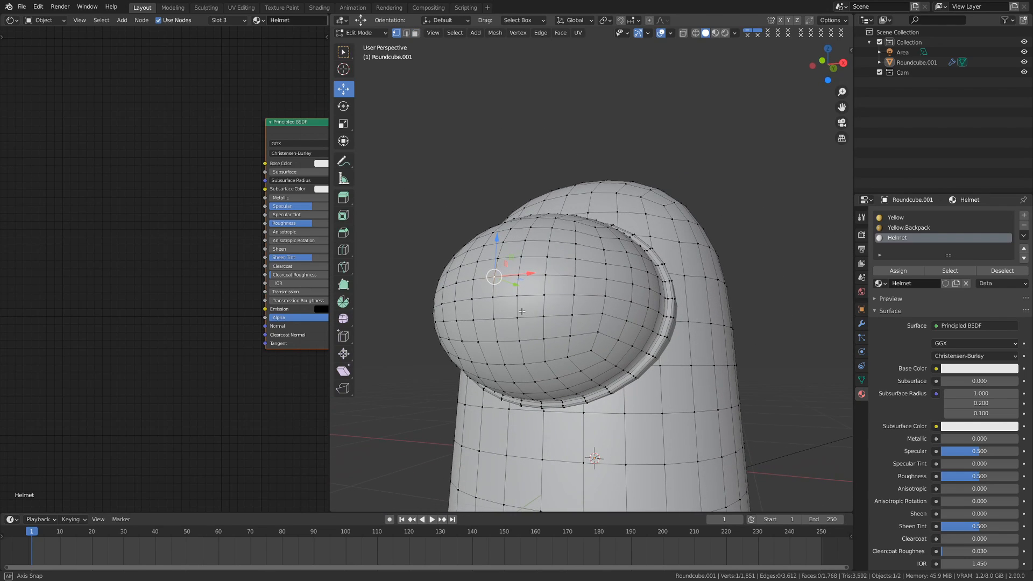
pyautogui.press('ctrl+KP_Add')
pyautogui.press('ctrl+KP_Add')
pyautogui.press('ctrl+KP_Add')
pyautogui.press('ctrl+KP_Add')
pyautogui.press('ctrl+KP_Add')
pyautogui.press('ctrl+KP_Add')
pyautogui.press('ctrl+KP_Add')
pyautogui.press('ctrl+KP_Add')
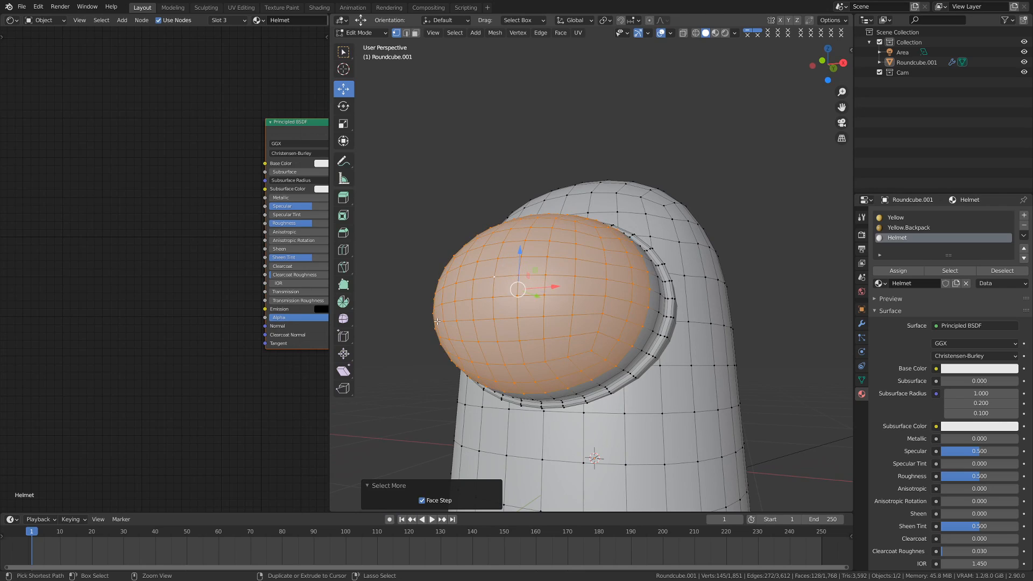
pyautogui.press('ctrl+KP_Add')
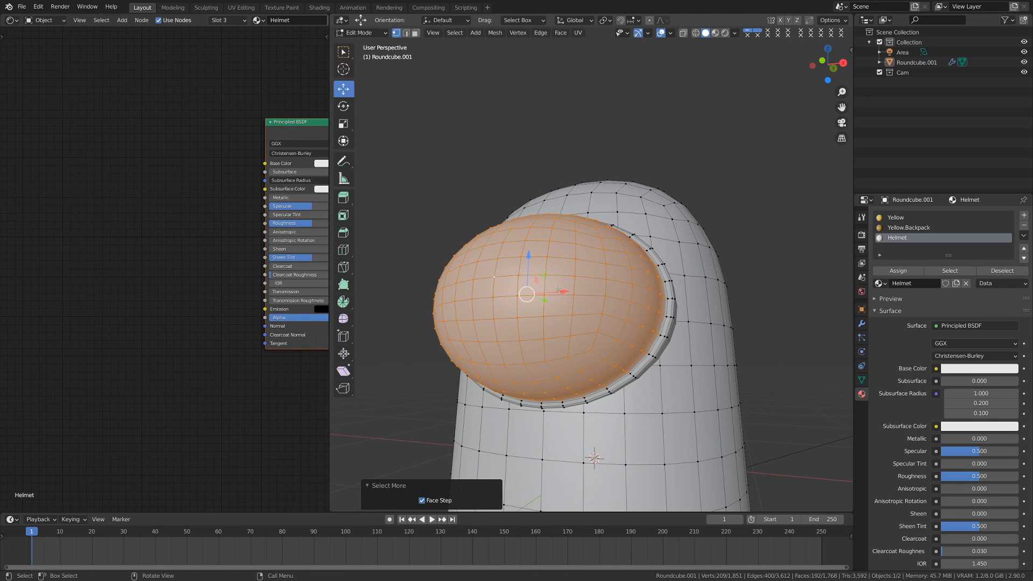
# Step: Try growing the visor selection by one more ring toward the rim, and shrink it back by one ring
pyautogui.scroll(3, 558, 291)
pyautogui.moveTo(769, 307); pyautogui.dragTo(711, 344, button='middle')
pyautogui.scroll(1, 691, 341)
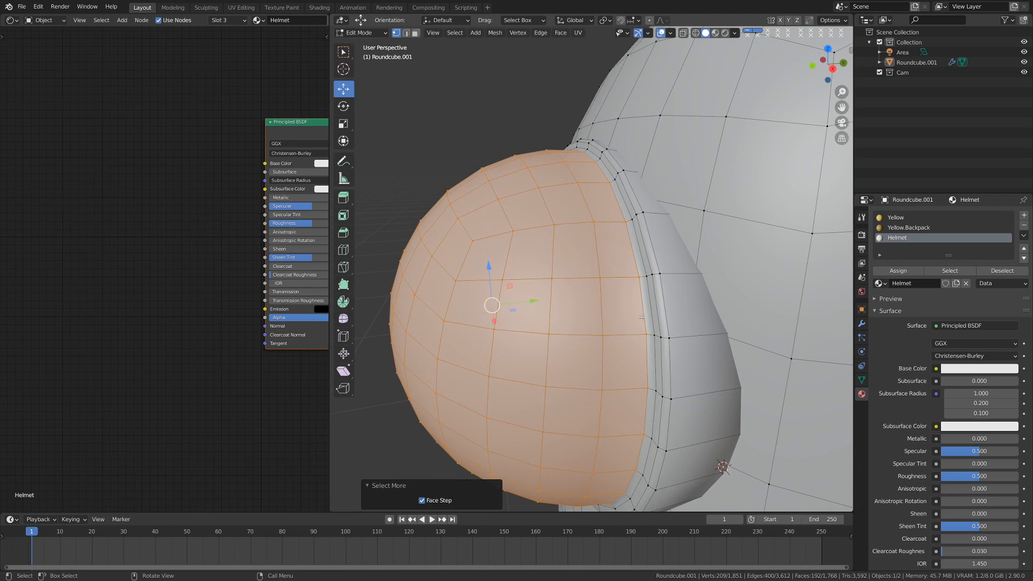
pyautogui.press('ctrl+KP_Add')
pyautogui.moveTo(667, 226); pyautogui.dragTo(701, 255, button='middle')
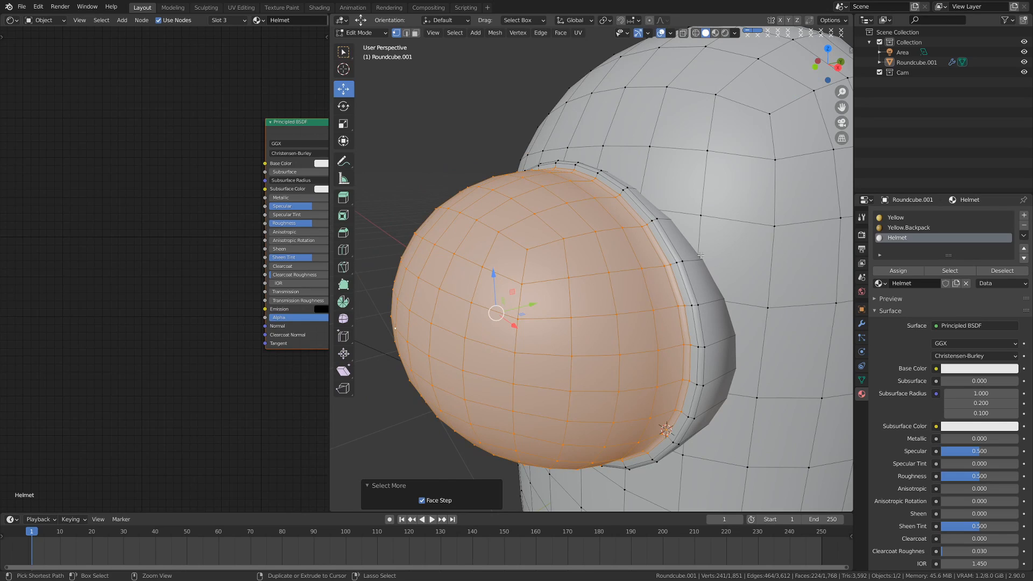
pyautogui.press('ctrl+KP_Subtract')
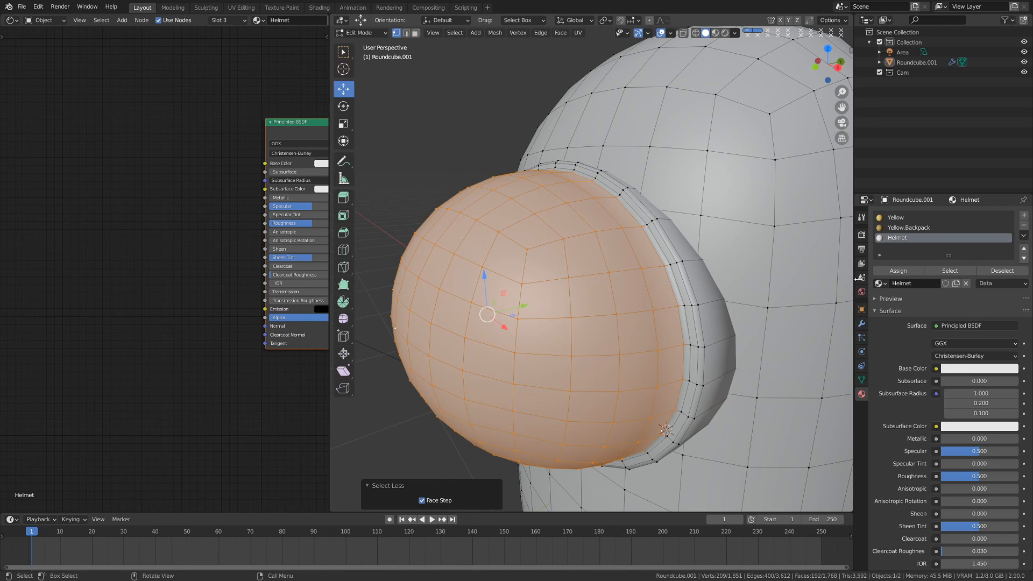
# Step: Assign the Helmet material to the selected visor faces, leave Edit Mode and switch the viewport to Rendered shading
pyautogui.click(909, 273)
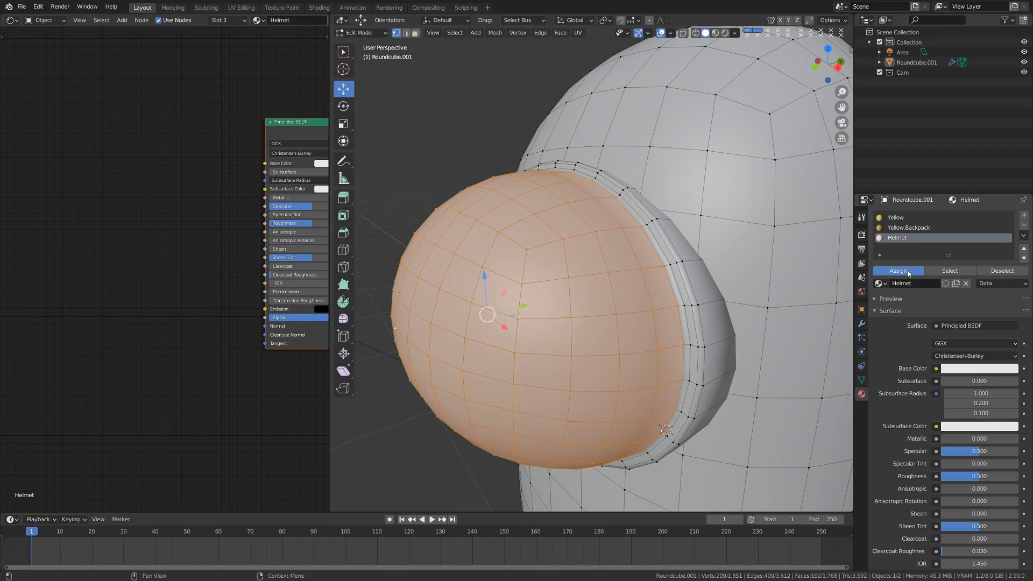
pyautogui.hotkey('alt', 'a')
pyautogui.hotkey('ctrl', 'Tab')
pyautogui.click(628, 282)
pyautogui.press('z')
pyautogui.click(627, 260)
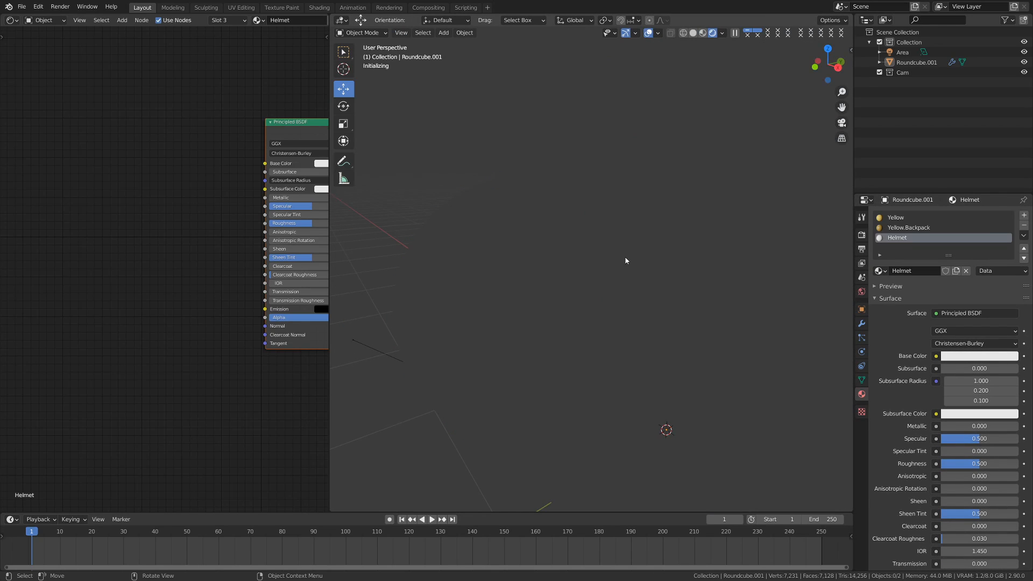
pyautogui.scroll(-6, 627, 284)
pyautogui.moveTo(649, 362); pyautogui.dragTo(618, 331, button='middle')
# Step: Use an Environment Texture as the world background's color
pyautogui.click(861, 291)
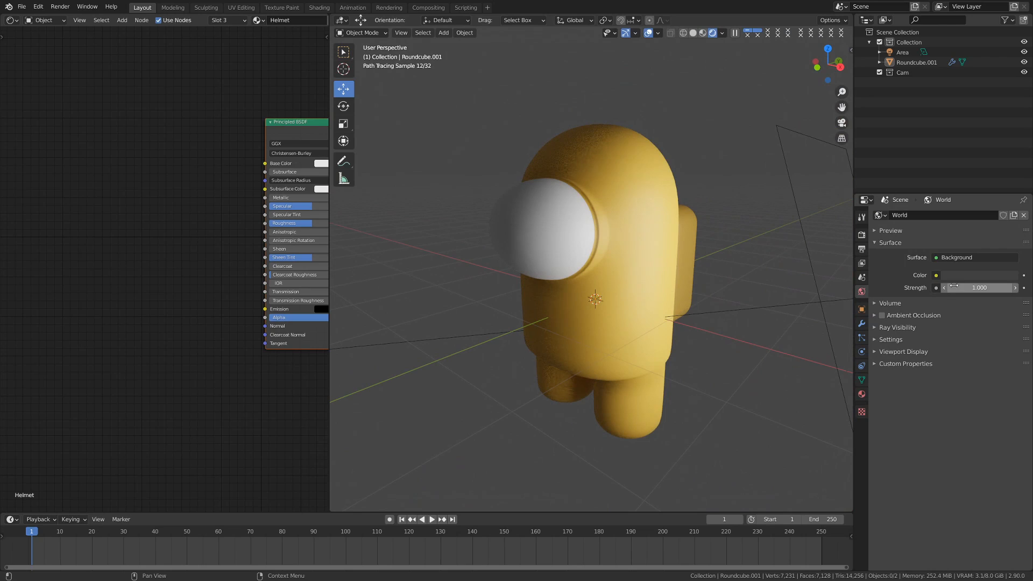
pyautogui.click(985, 278)
pyautogui.press('Escape')
pyautogui.click(978, 258)
pyautogui.press('Escape')
pyautogui.click(963, 275)
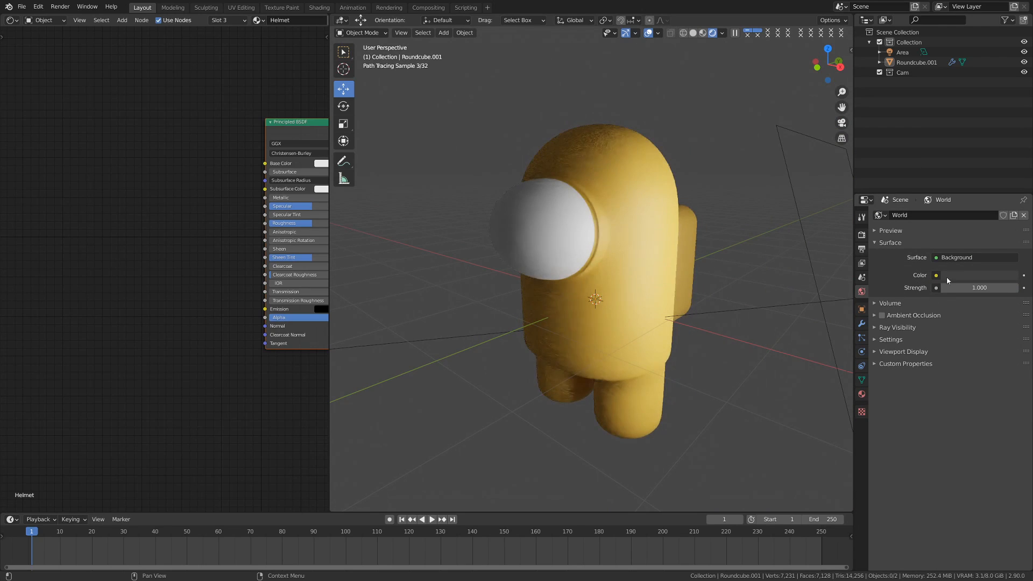
pyautogui.click(936, 275)
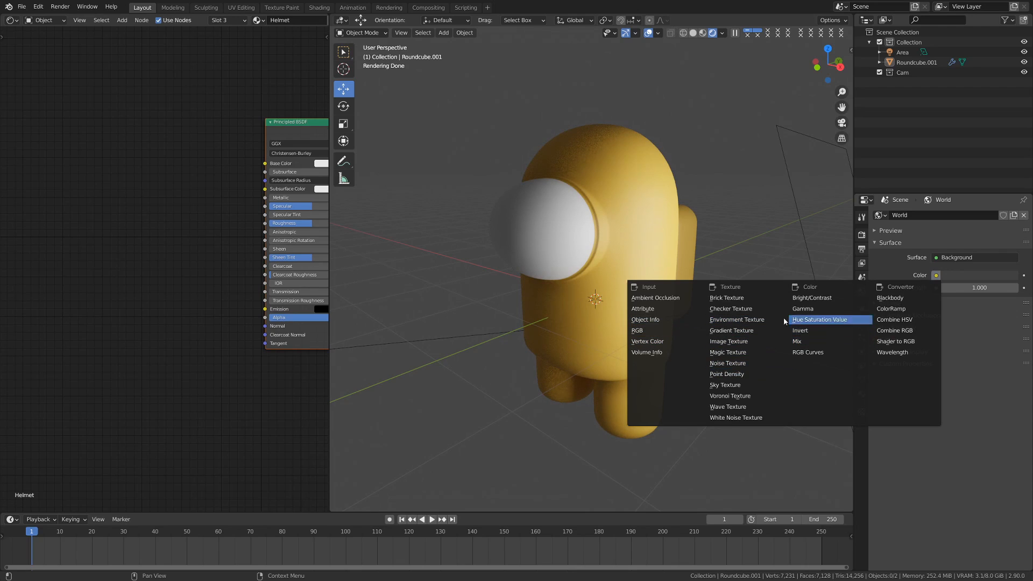
pyautogui.click(736, 320)
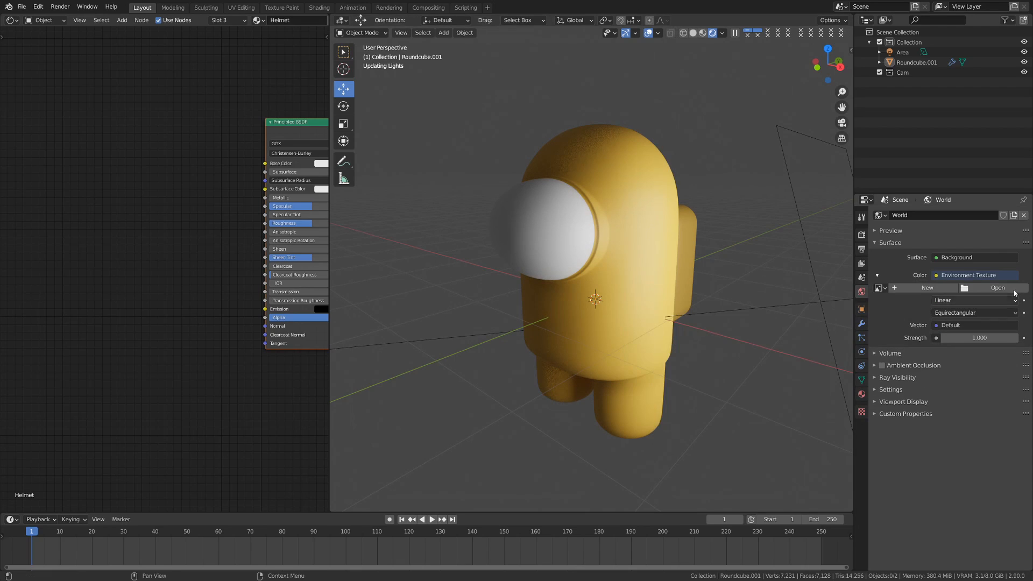
# Step: Load studio_small_03_2k.hdr from the 3D resources' HDRI folder into the world's environment texture
pyautogui.click(996, 292)
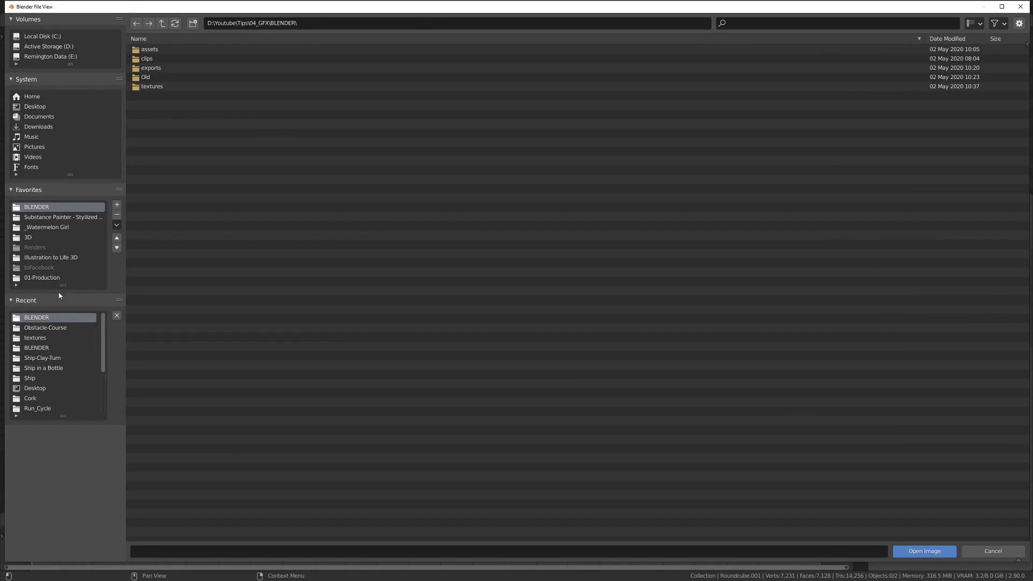
pyautogui.click(67, 236)
pyautogui.doubleClick(166, 68)
pyautogui.scroll(-5, 278, 455)
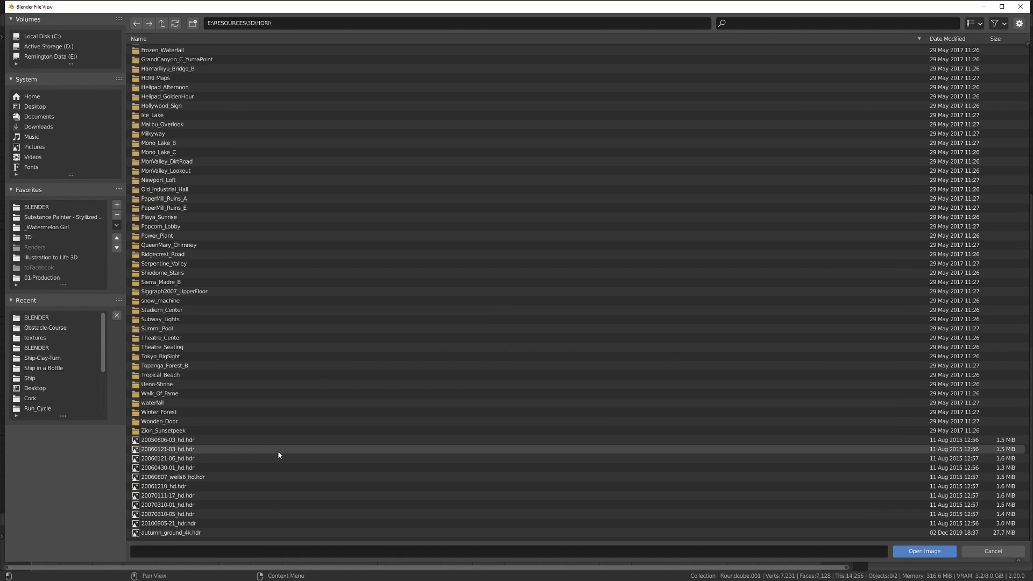
pyautogui.scroll(-10, 279, 455)
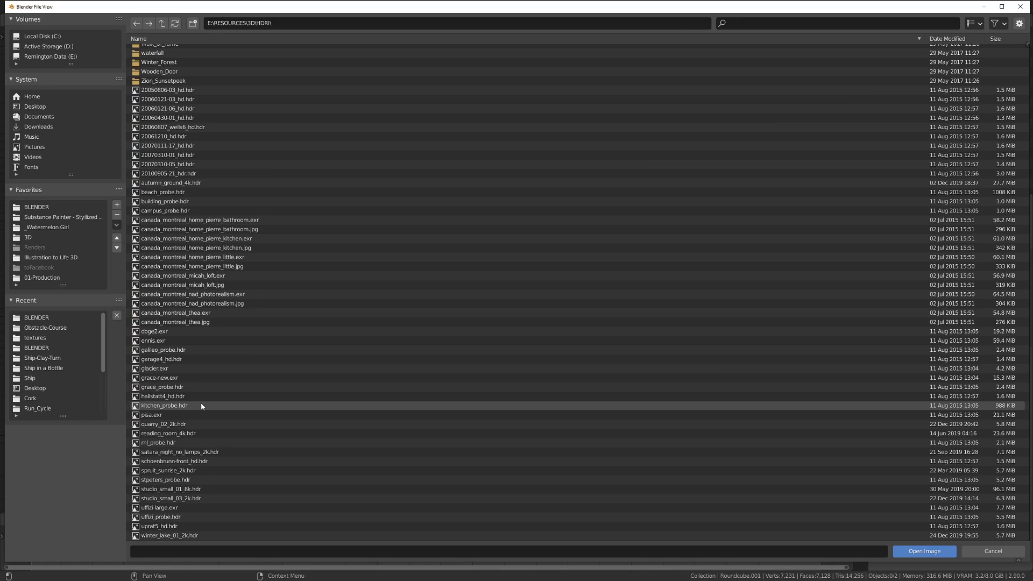
pyautogui.doubleClick(179, 499)
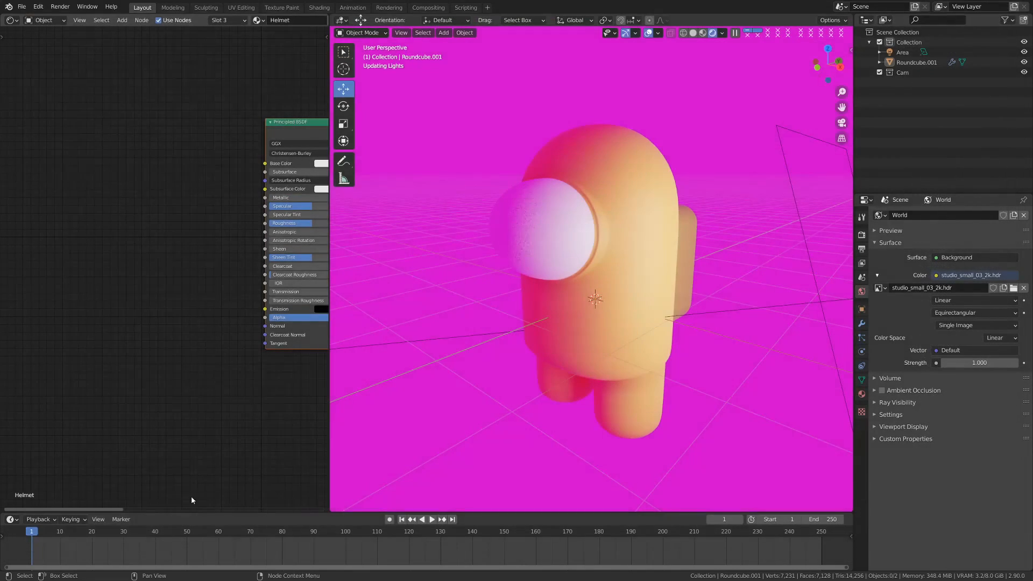
# Step: Select the character and set the Helmet material's base color to light sky blue
pyautogui.scroll(-1, 534, 292)
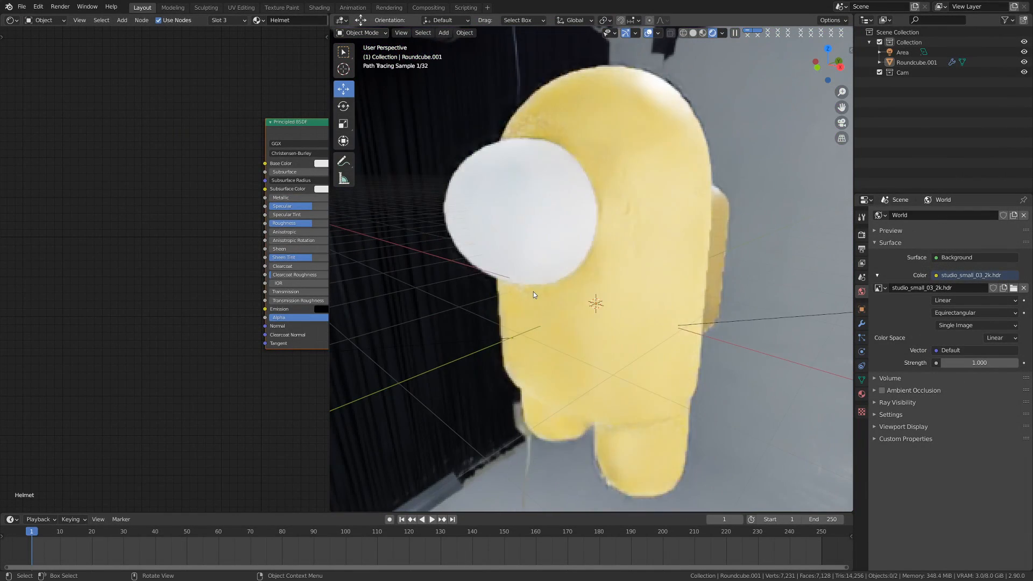
pyautogui.moveTo(533, 291); pyautogui.dragTo(602, 285, button='middle')
pyautogui.scroll(1, 534, 283)
pyautogui.click(566, 245)
pyautogui.click(861, 395)
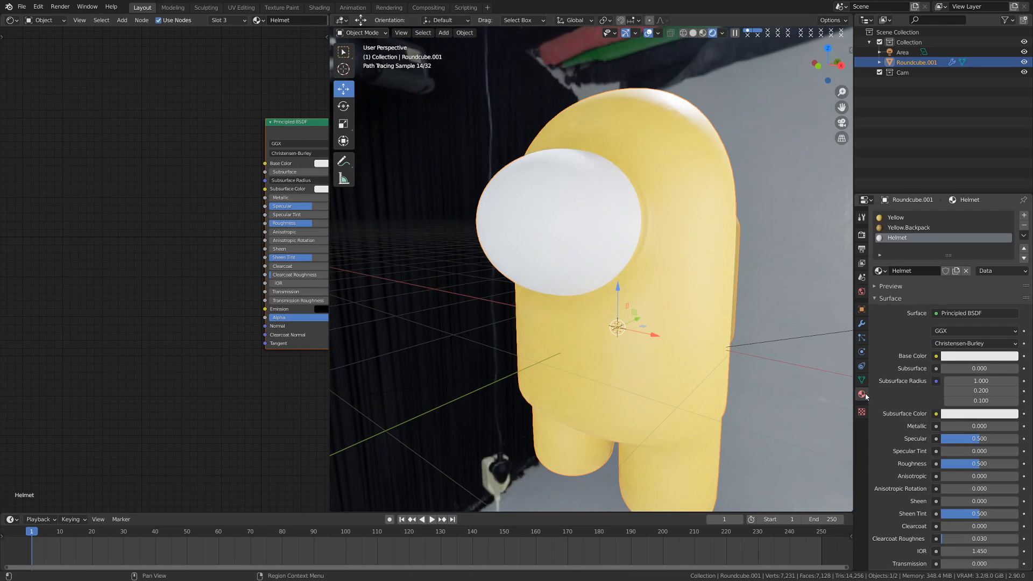
pyautogui.click(966, 358)
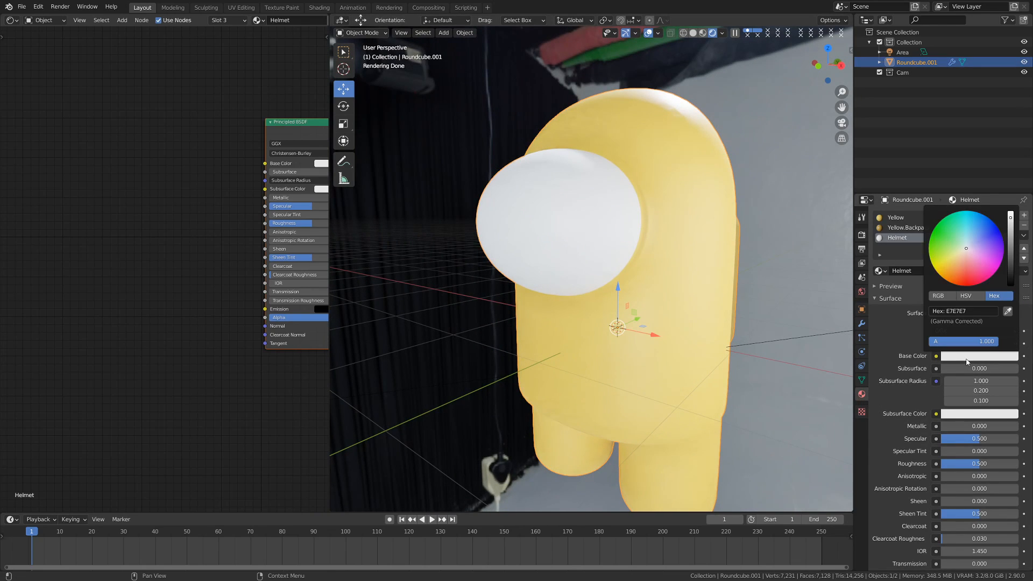
pyautogui.moveTo(985, 249); pyautogui.dragTo(968, 230)
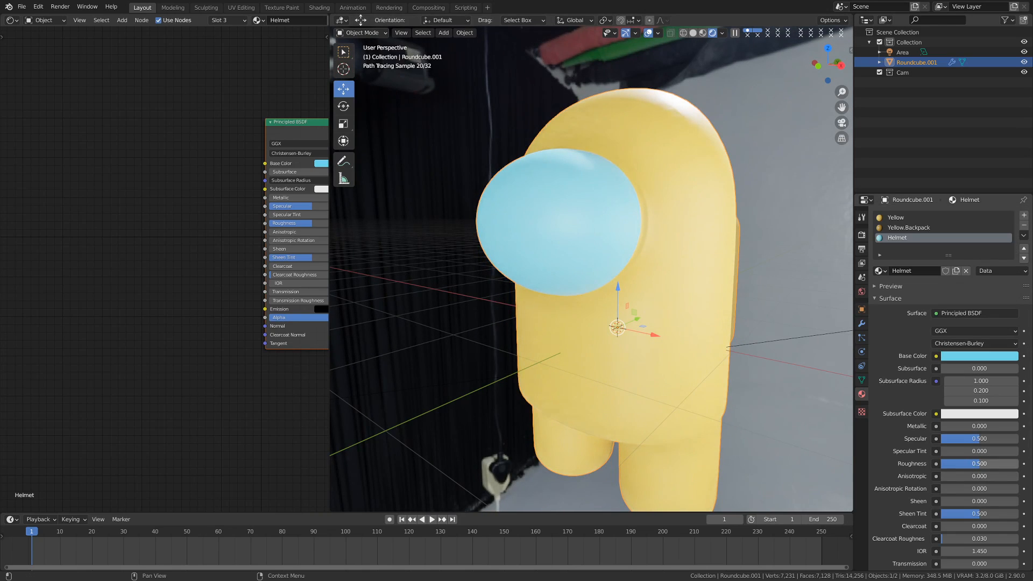
# Step: Try a roughness of 0.15 on the Helmet material, and lower it to 0
pyautogui.click(972, 465)
pyautogui.write('.15')
pyautogui.press('Return')
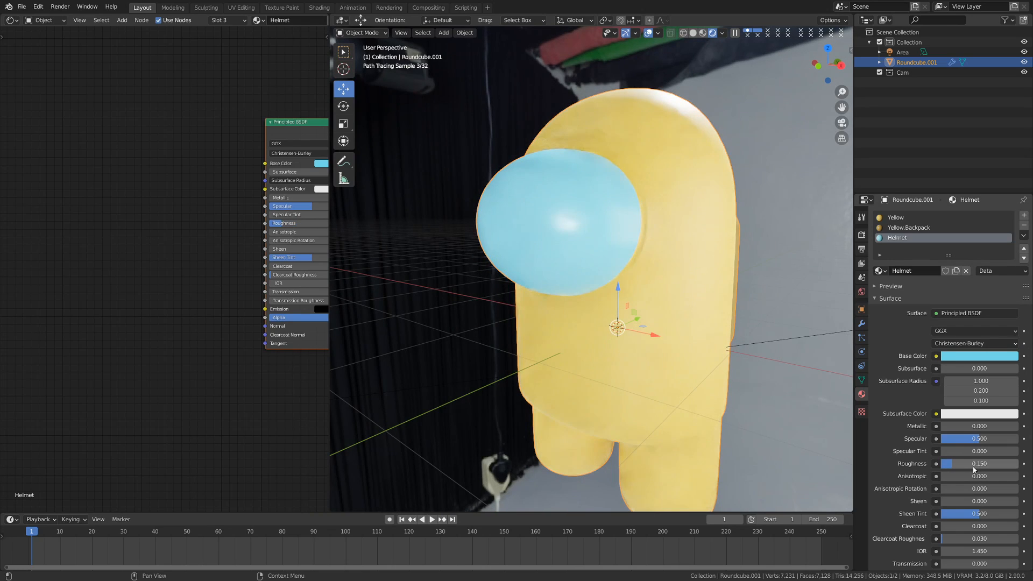
pyautogui.moveTo(583, 267)
pyautogui.mouseDown(button='middle')
pyautogui.moveTo(597, 271)
pyautogui.moveTo(568, 260)
pyautogui.mouseUp(button='middle')
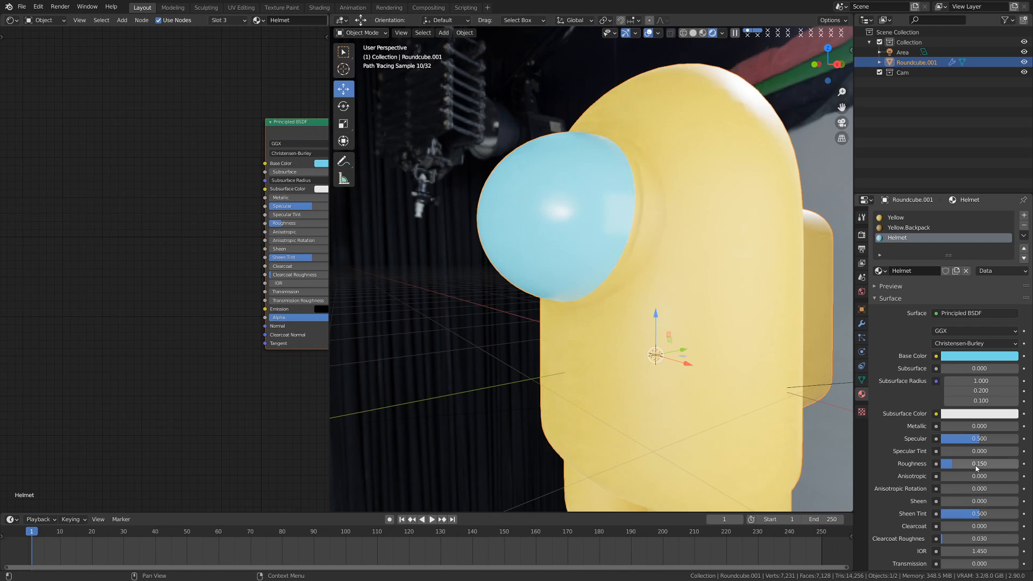
pyautogui.moveTo(975, 465); pyautogui.dragTo(941, 464)
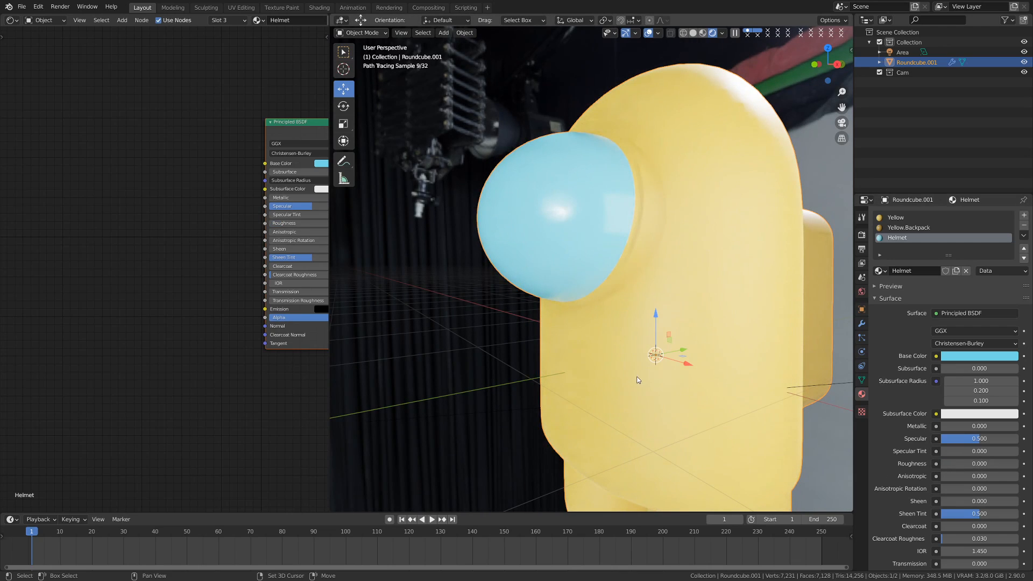
pyautogui.scroll(-3, 958, 491)
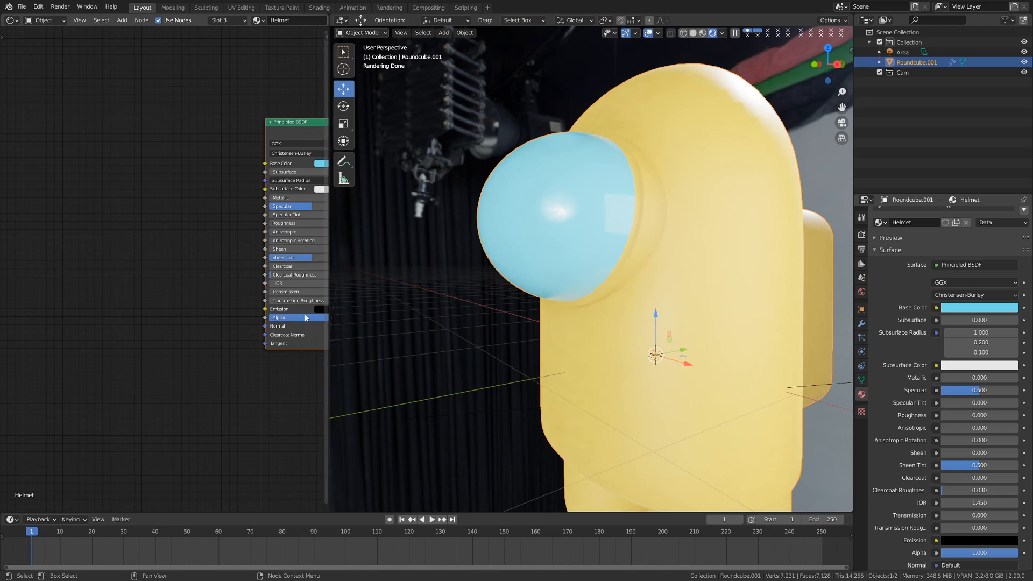
# Step: Add a Noise Texture node to the Helmet material and place it well before the Principled BSDF node
pyautogui.moveTo(289, 128); pyautogui.dragTo(232, 141)
pyautogui.scroll(4, 526, 227)
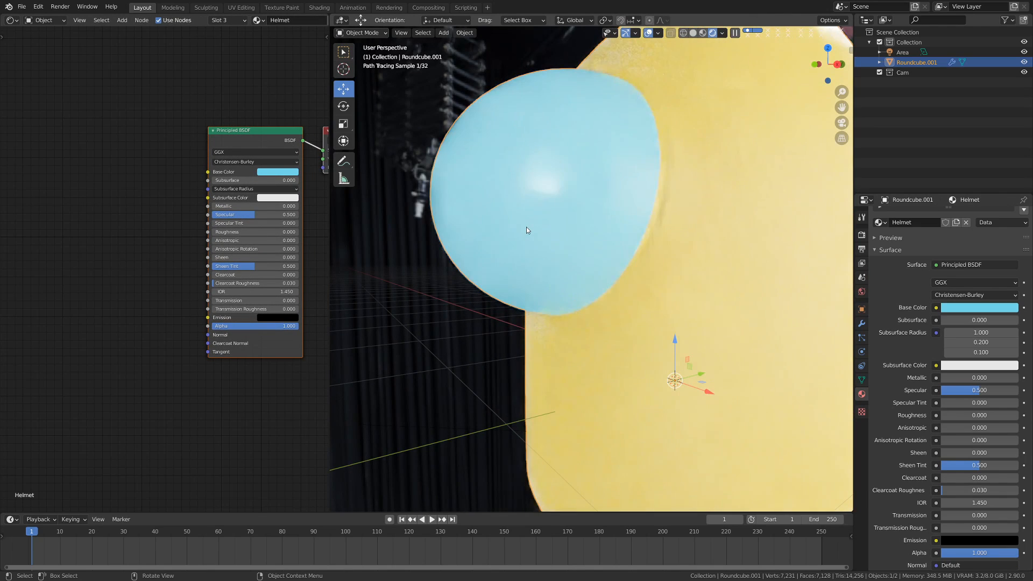
pyautogui.hotkey('shift', 'a')
pyautogui.click(121, 288)
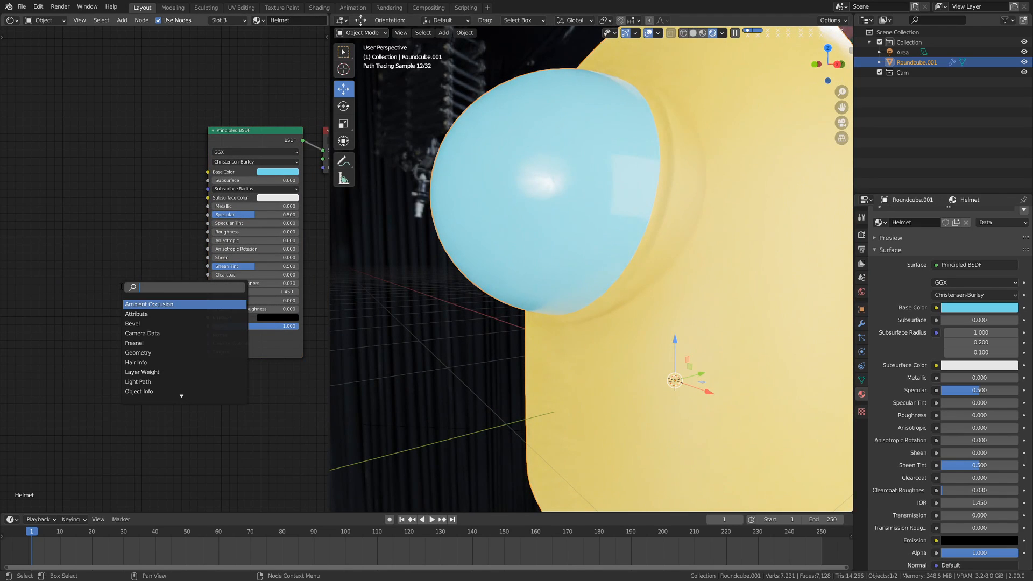
pyautogui.write('noise')
pyautogui.press('Return')
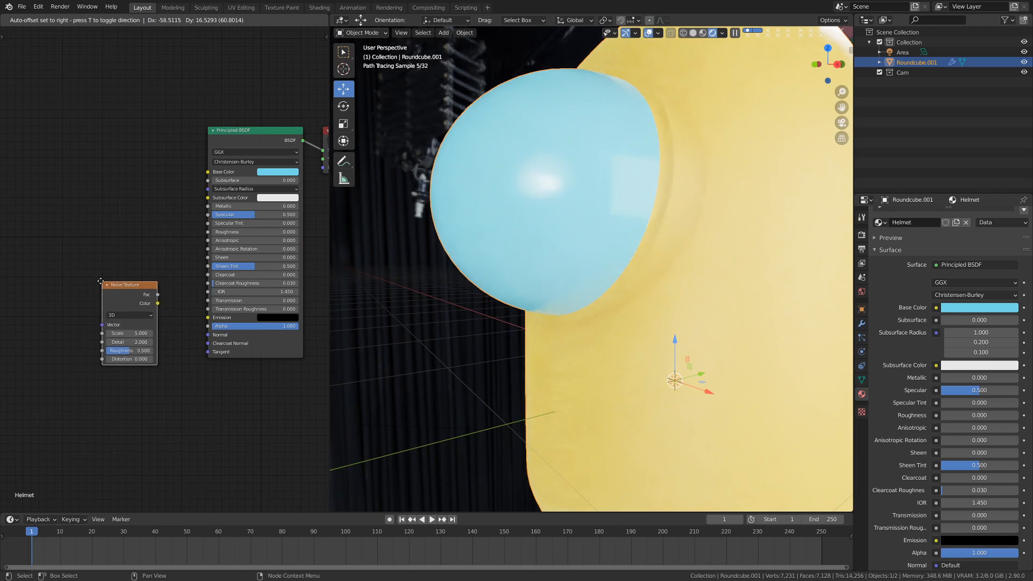
pyautogui.click(48, 275)
pyautogui.click(98, 296)
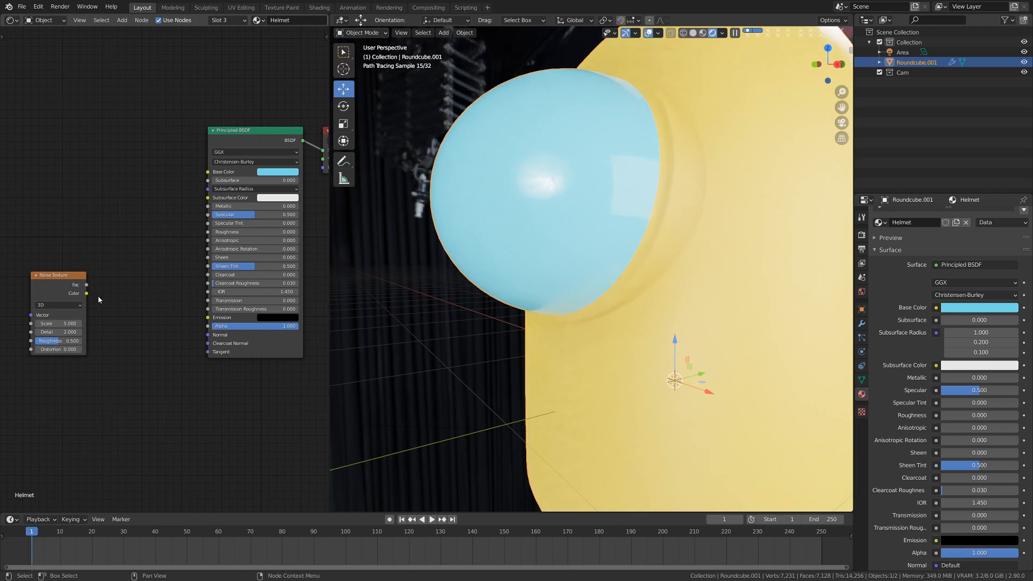
# Step: Add a Normal Map node between the Noise Texture and the Principled BSDF
pyautogui.hotkey('shift', 'a')
pyautogui.click(101, 296)
pyautogui.write('norma')
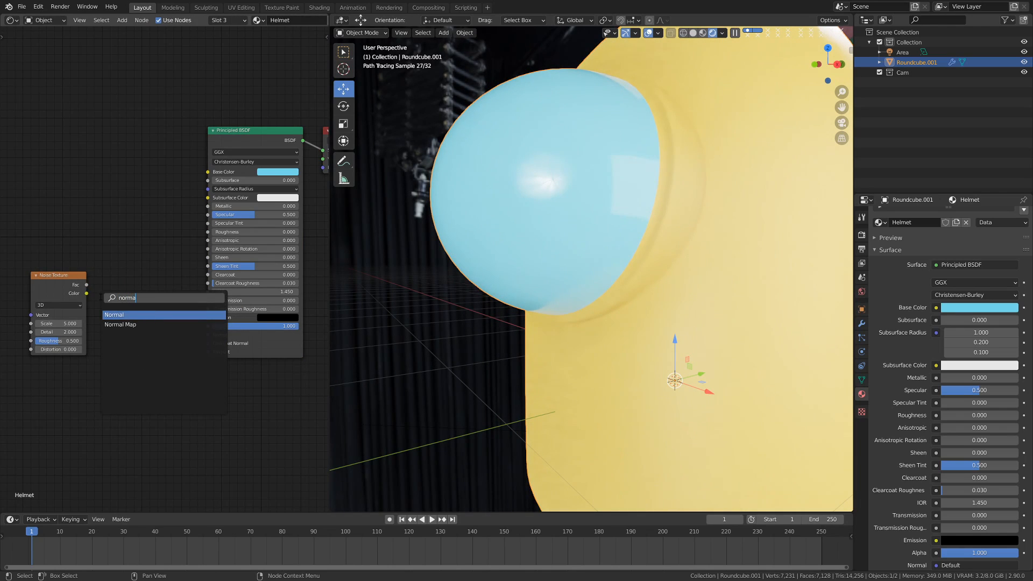
pyautogui.press('Down')
pyautogui.press('Return')
pyautogui.click(111, 299)
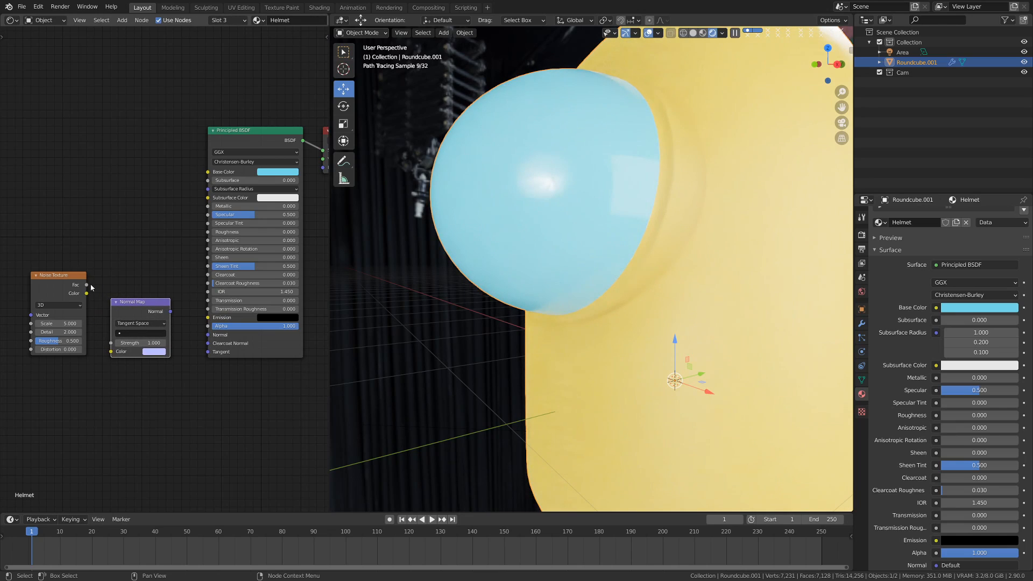
# Step: Connect the noise Fac to the Normal Map's Color and its Normal output to the Principled BSDF's Normal, and space the nodes apart
pyautogui.moveTo(88, 287); pyautogui.dragTo(113, 351)
pyautogui.moveTo(170, 312); pyautogui.dragTo(209, 337)
pyautogui.moveTo(180, 347); pyautogui.dragTo(37, 348, button='middle')
pyautogui.moveTo(246, 276); pyautogui.dragTo(156, 328)
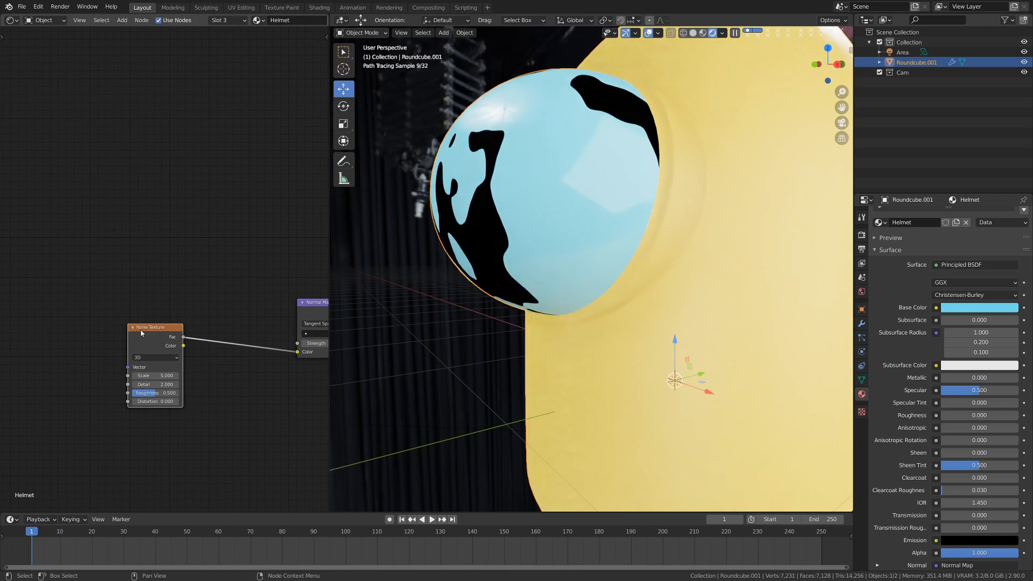
pyautogui.moveTo(320, 352); pyautogui.dragTo(180, 321, button='middle')
pyautogui.moveTo(29, 300); pyautogui.dragTo(86, 289)
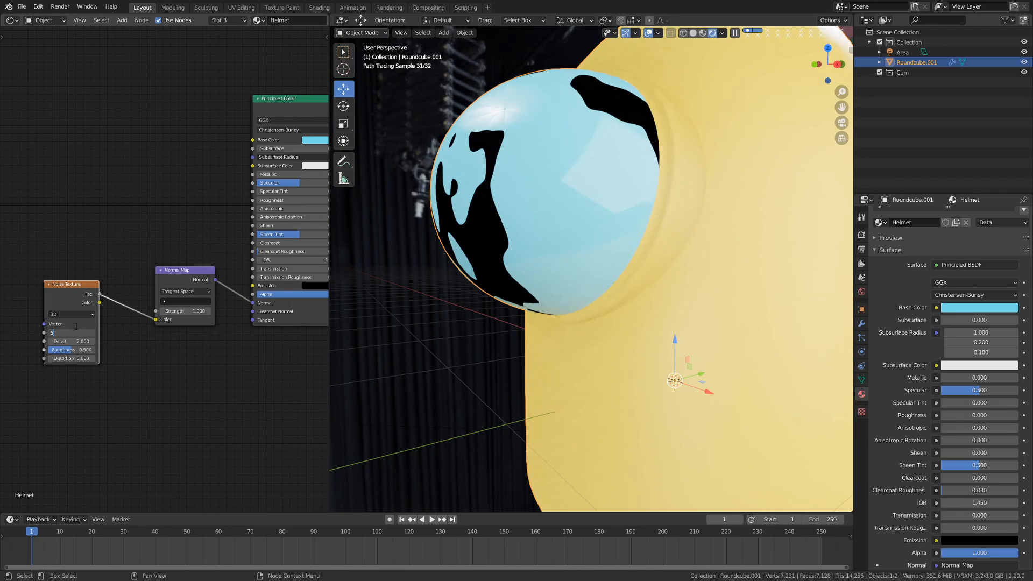
# Step: Set the Noise Texture's scale to 1000 and the Normal Map's strength to 0.15, and check the visor surface
pyautogui.press('Return')
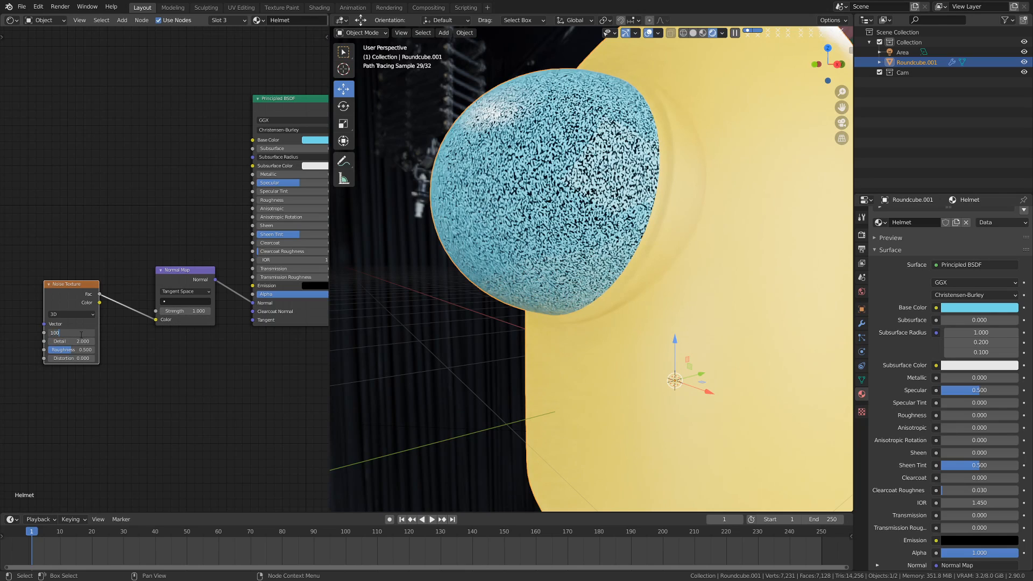
pyautogui.write('0')
pyautogui.press('Return')
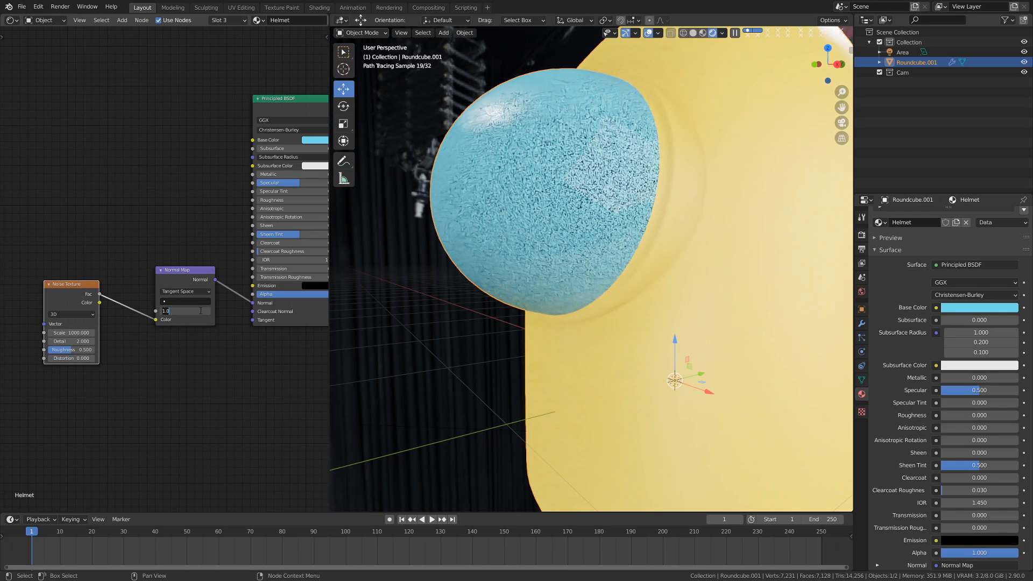
pyautogui.write('0.15')
pyautogui.press('Return')
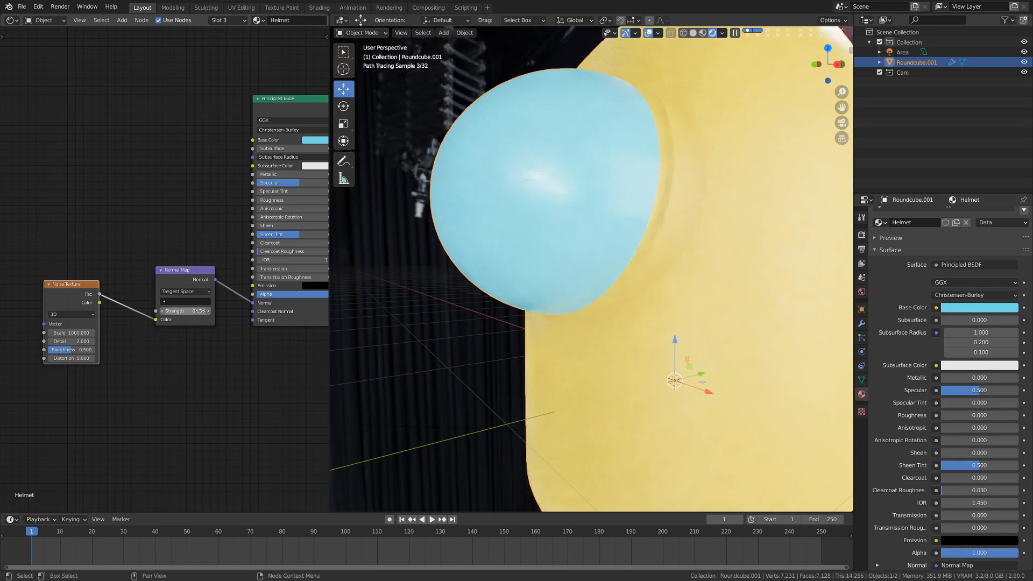
pyautogui.scroll(2, 630, 127)
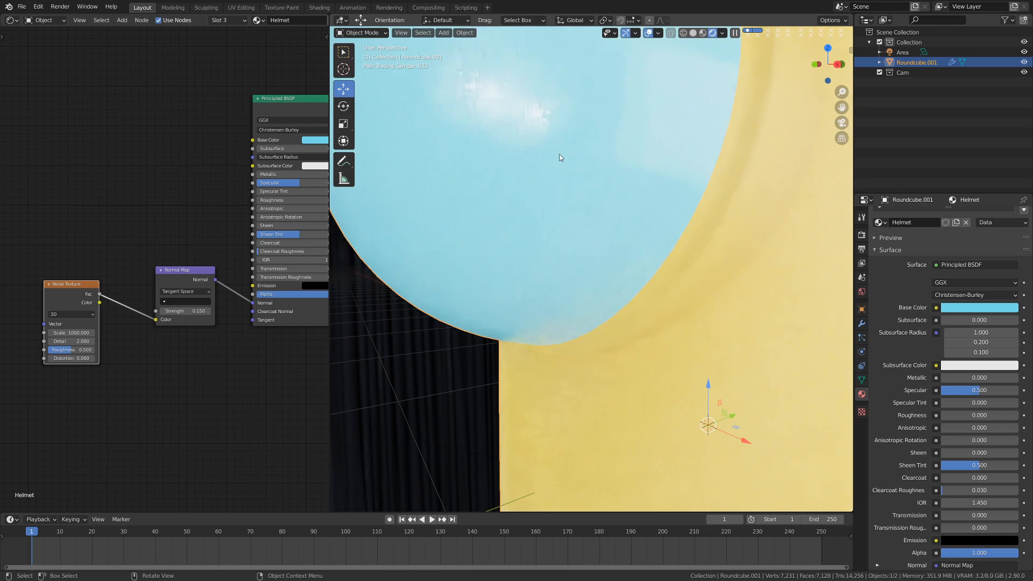
pyautogui.scroll(-9, 563, 146)
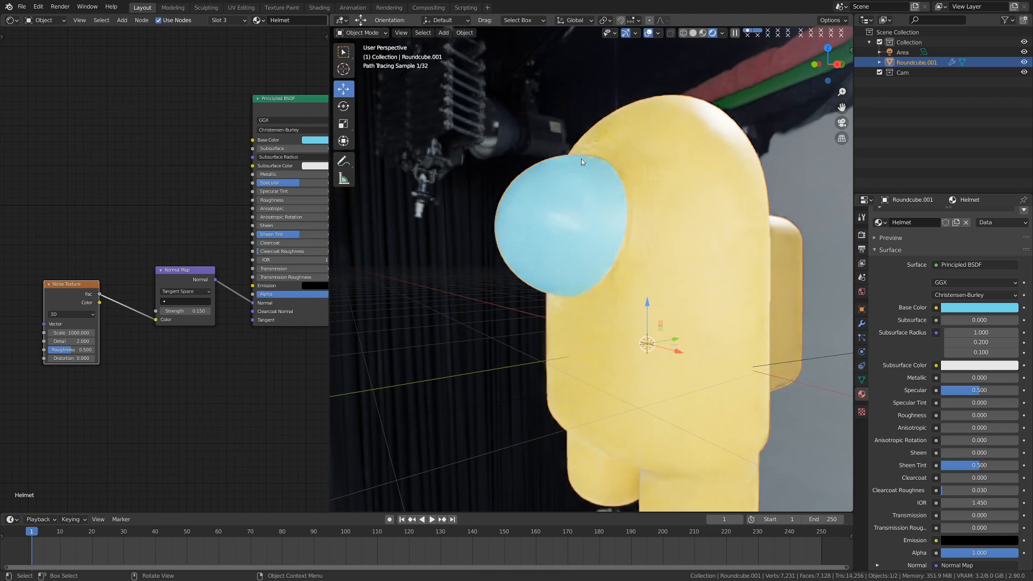
# Step: Enter Edit Mode on the character and select the entire linked visor piece, including its rim
pyautogui.hotkey('alt', 'a')
pyautogui.moveTo(594, 259); pyautogui.dragTo(634, 282, button='middle')
pyautogui.click(634, 281)
pyautogui.press('Tab')
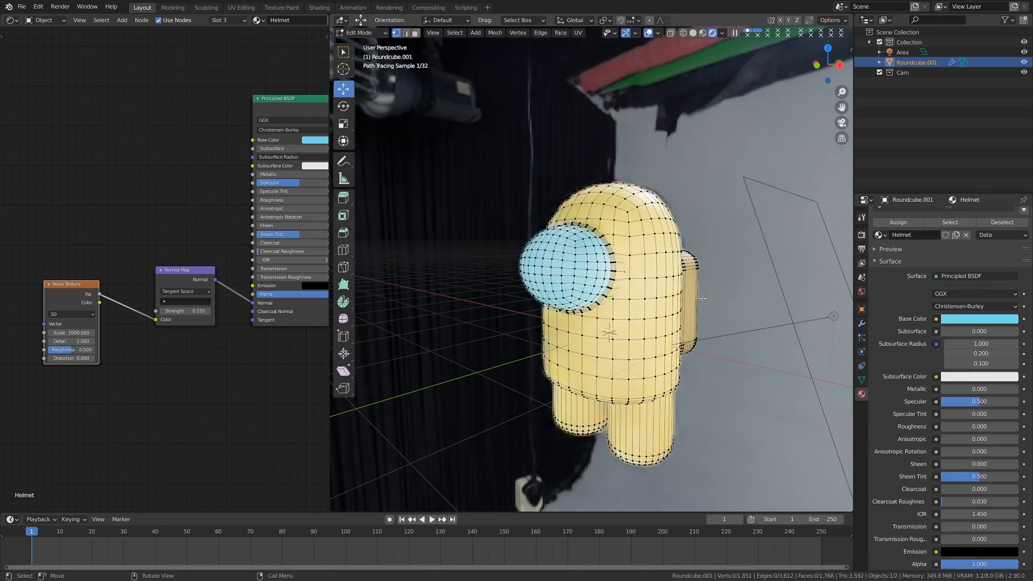
pyautogui.scroll(5, 634, 285)
pyautogui.moveTo(684, 310); pyautogui.dragTo(616, 307, button='middle')
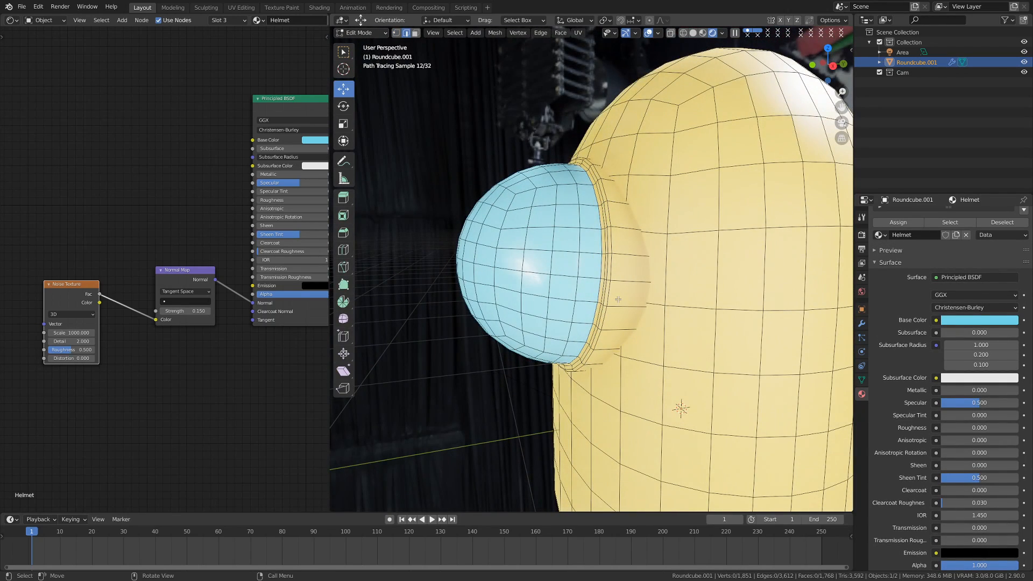
pyautogui.press('l')
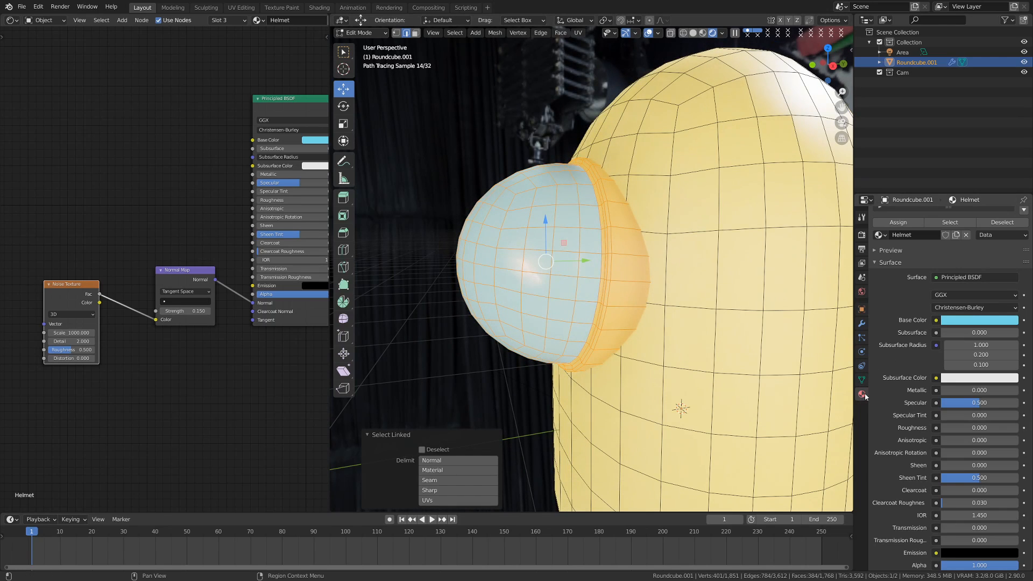
pyautogui.scroll(3, 914, 327)
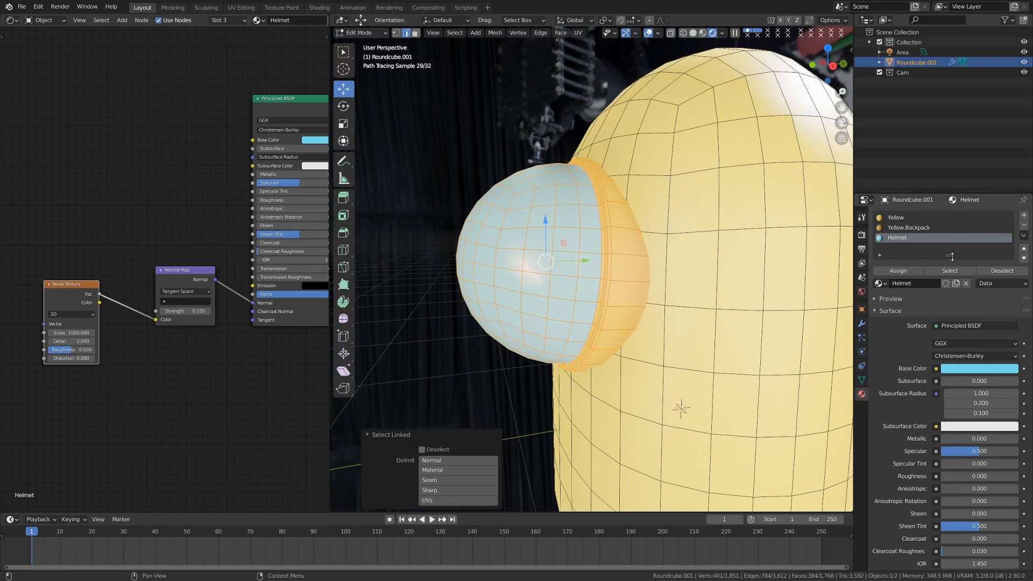
# Step: Exclude the Helmet-material faces from the selection, assign Yellow.Backpack to the remaining visor rim, and return to Object Mode
pyautogui.click(1001, 271)
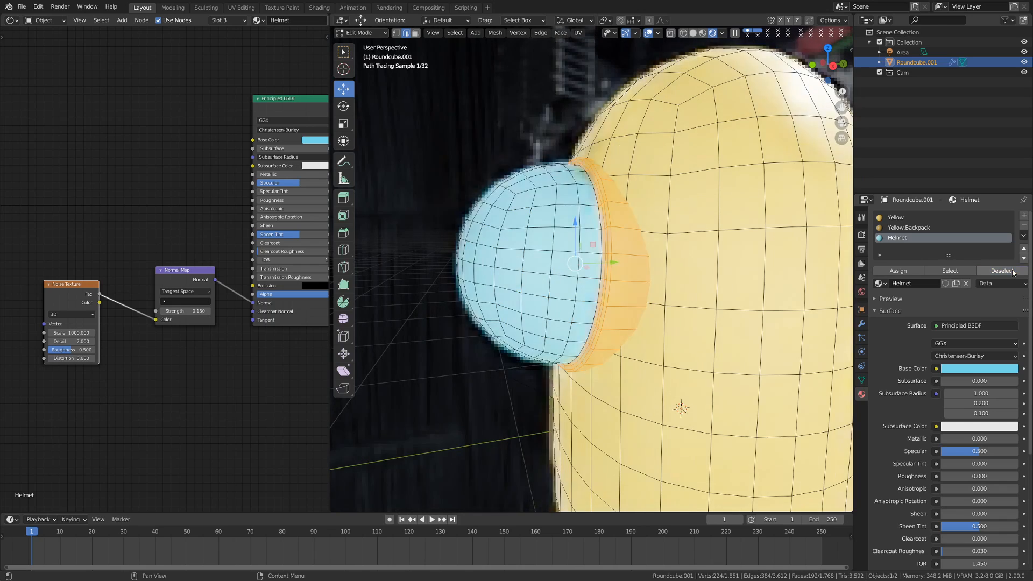
pyautogui.click(917, 227)
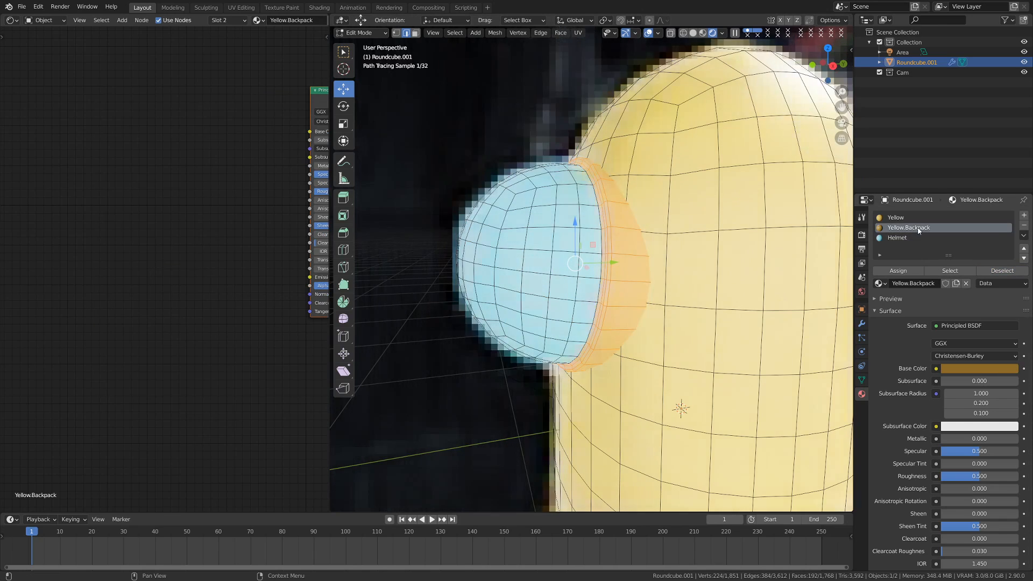
pyautogui.click(901, 271)
pyautogui.hotkey('alt', 'a')
pyautogui.press('Tab')
pyautogui.scroll(-4, 614, 299)
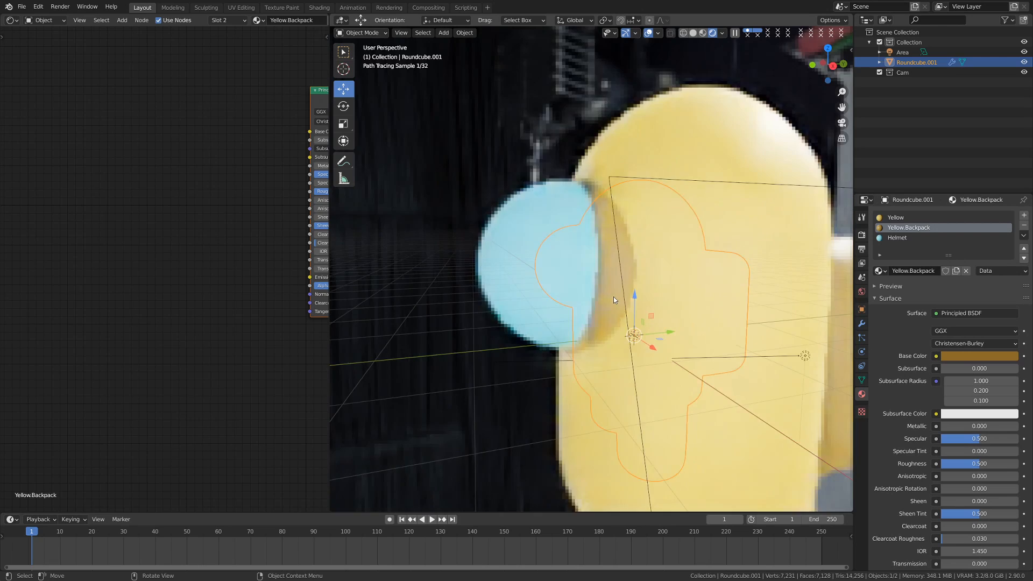
pyautogui.scroll(-1, 613, 297)
# Step: Check the rim material around the character, switch to solid shading in front view, and save the file
pyautogui.click(534, 314)
pyautogui.moveTo(534, 314); pyautogui.dragTo(609, 324, button='middle')
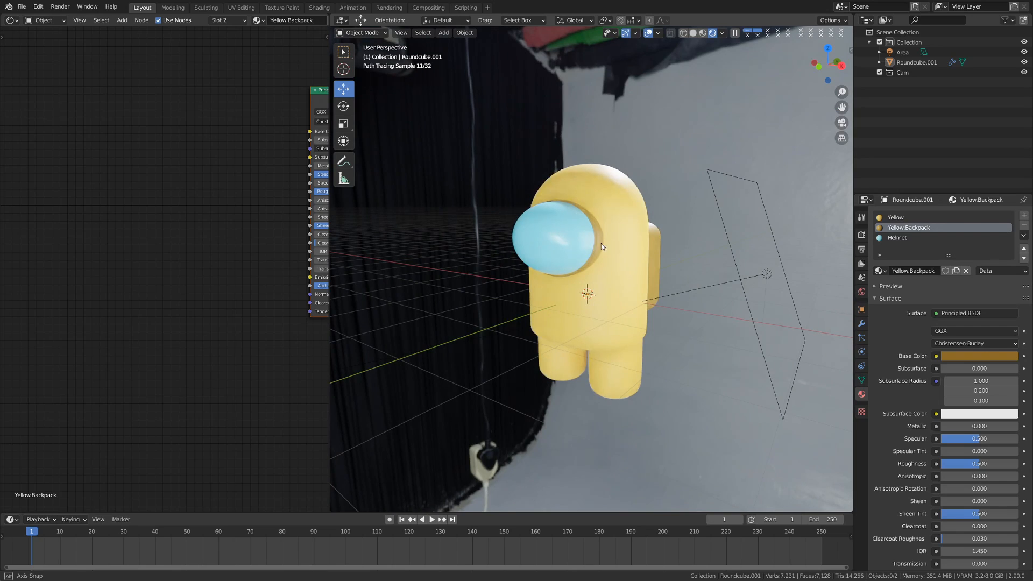
pyautogui.moveTo(601, 243); pyautogui.dragTo(609, 245, button='middle')
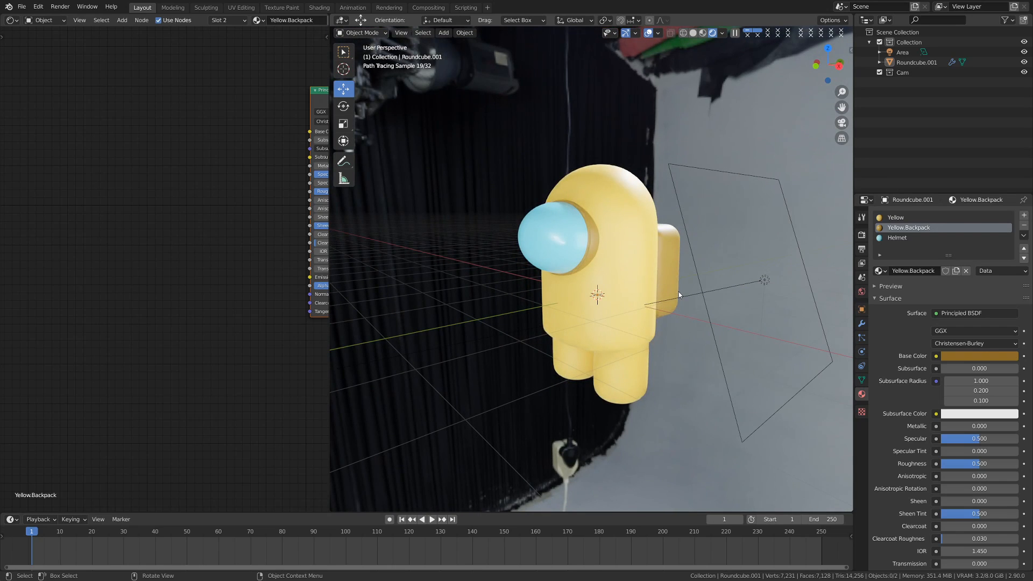
pyautogui.press('KP_1')
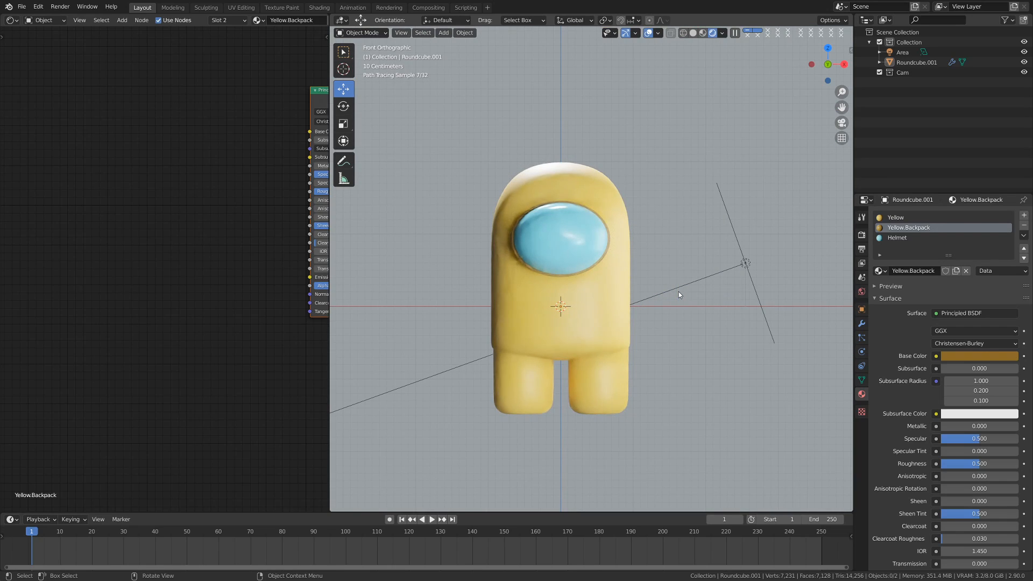
pyautogui.press('z')
pyautogui.click(655, 302)
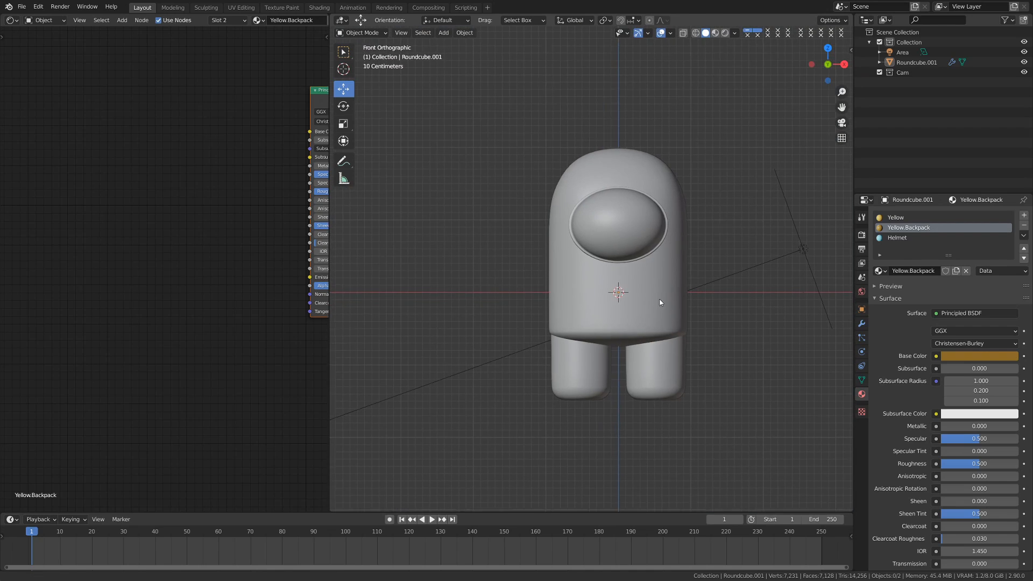
pyautogui.hotkey('ctrl', 's')
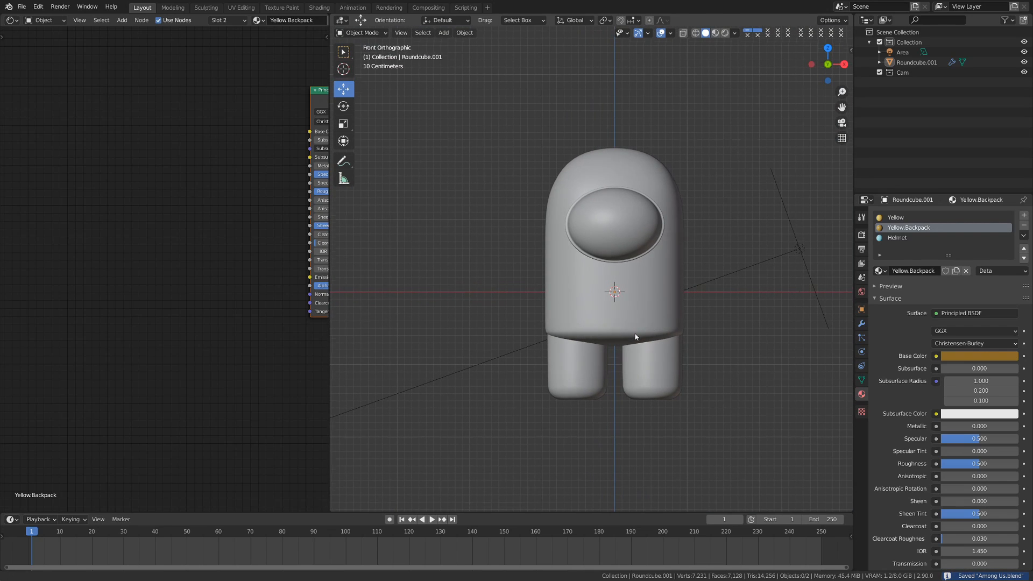
# Step: In Edit Mode, move the whole character mesh up about 1.49 m along Z so its feet stand on the object origin
pyautogui.scroll(2, 655, 309)
pyautogui.click(616, 290)
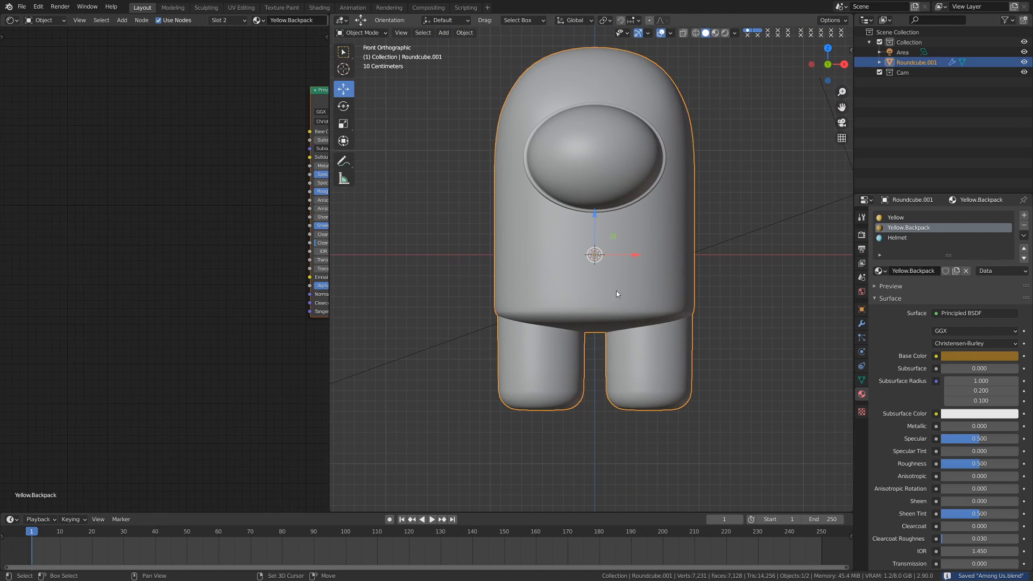
pyautogui.keyDown('shift'); pyautogui.moveTo(615, 291); pyautogui.dragTo(587, 328, button='middle'); pyautogui.keyUp('shift')
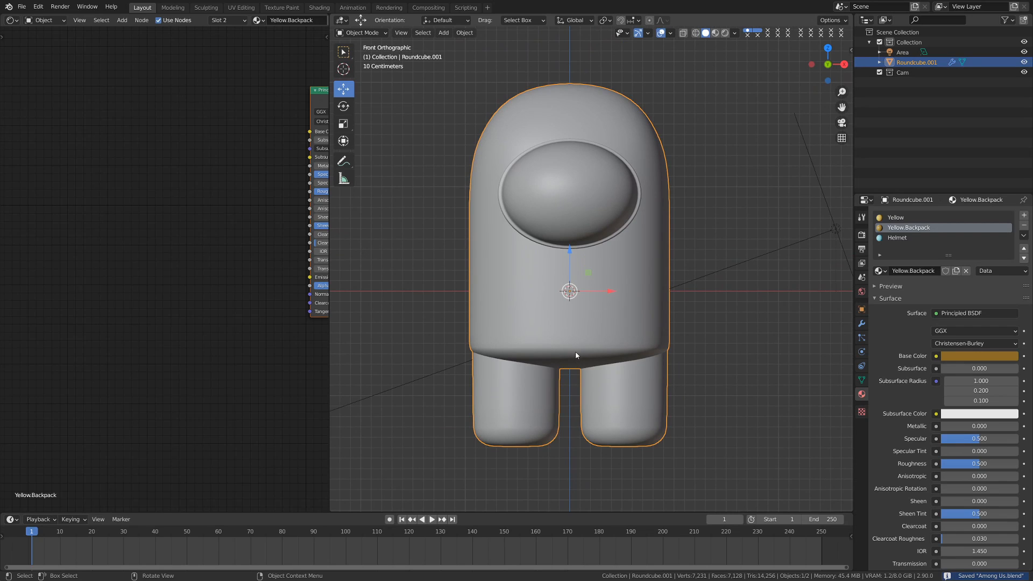
pyautogui.hotkey('ctrl', 'Tab')
pyautogui.click(593, 359)
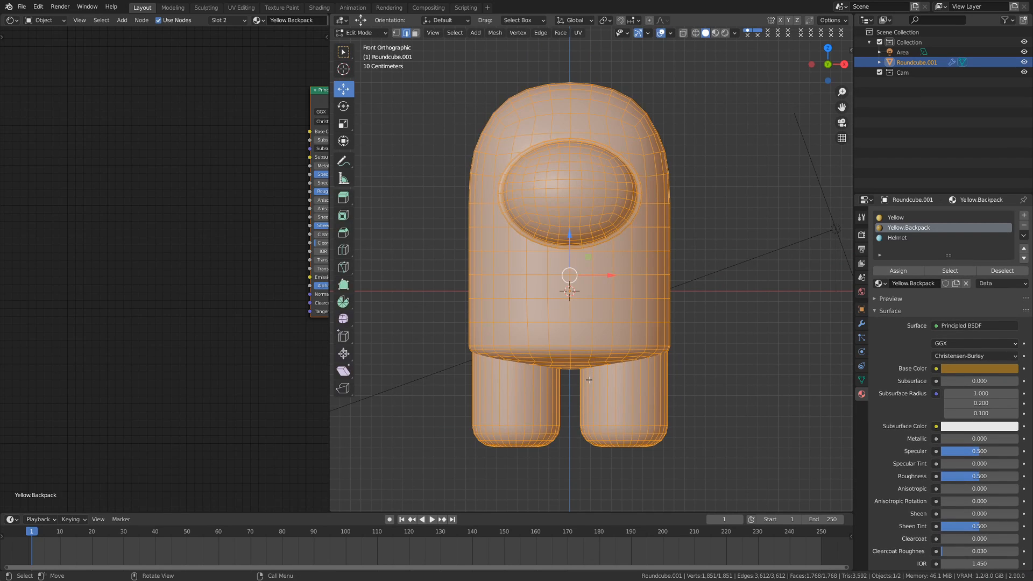
pyautogui.press('g')
pyautogui.press('z')
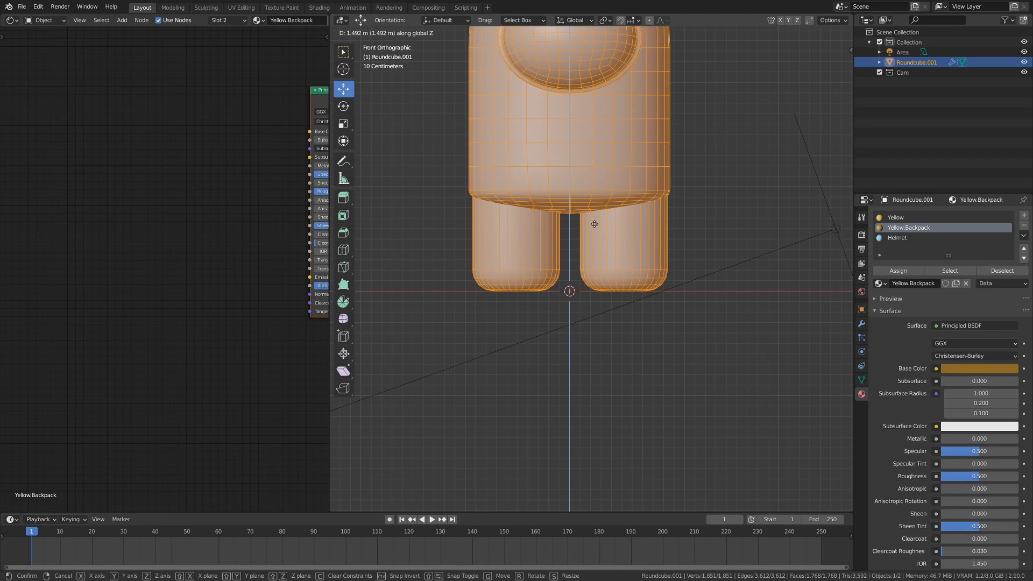
pyautogui.click(597, 223)
pyautogui.click(659, 284)
pyautogui.press('Tab')
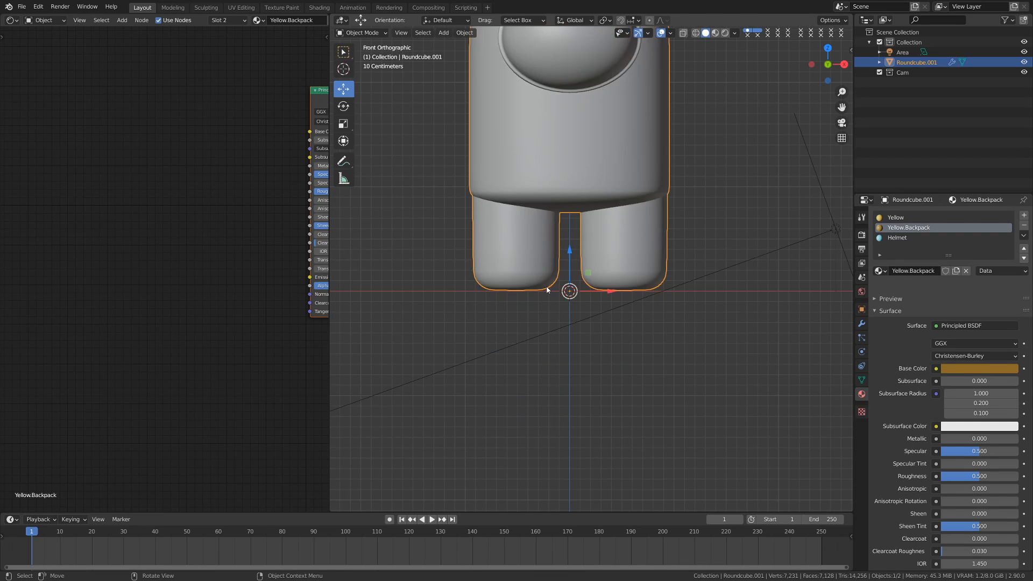
pyautogui.keyDown('shift'); pyautogui.moveTo(589, 316); pyautogui.dragTo(590, 454, button='middle'); pyautogui.keyUp('shift')
pyautogui.press('r')
pyautogui.rightClick(661, 366)
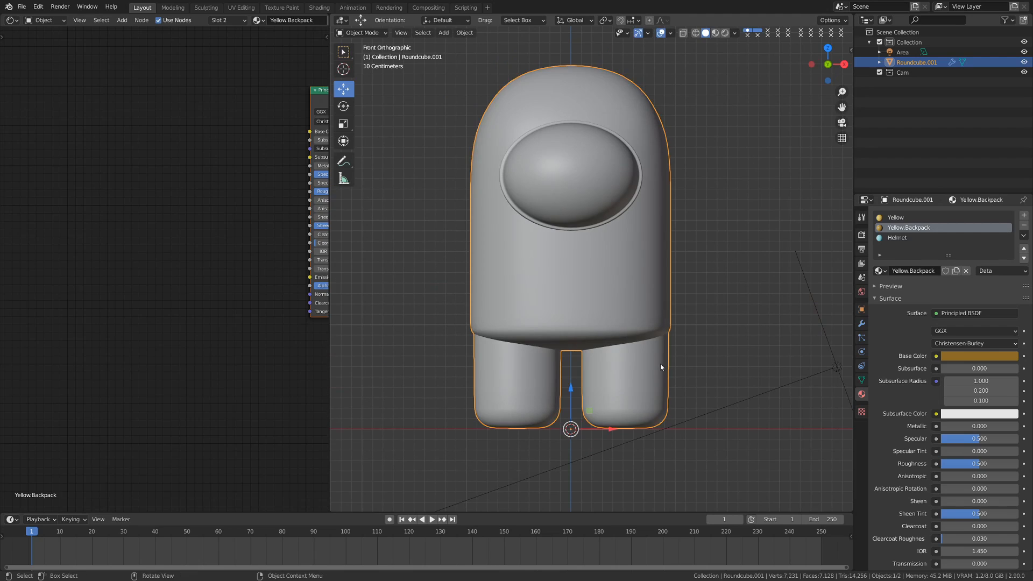
# Step: Add an armature at the world origin and edit it with the character shown in wireframe
pyautogui.keyDown('shift'); pyautogui.moveTo(605, 352); pyautogui.dragTo(542, 295, button='middle'); pyautogui.keyUp('shift')
pyautogui.hotkey('alt', 'a')
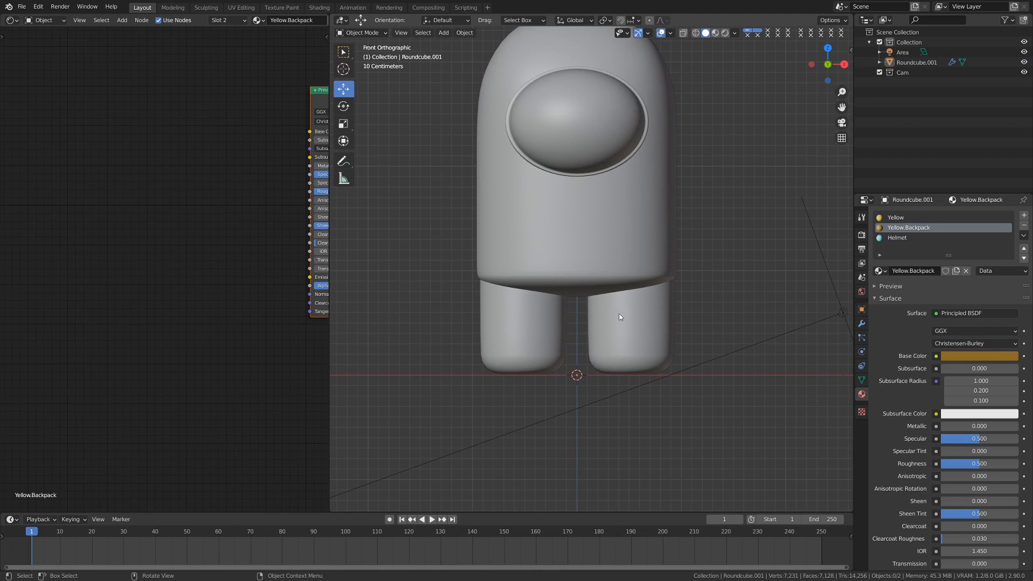
pyautogui.hotkey('shift', 'a')
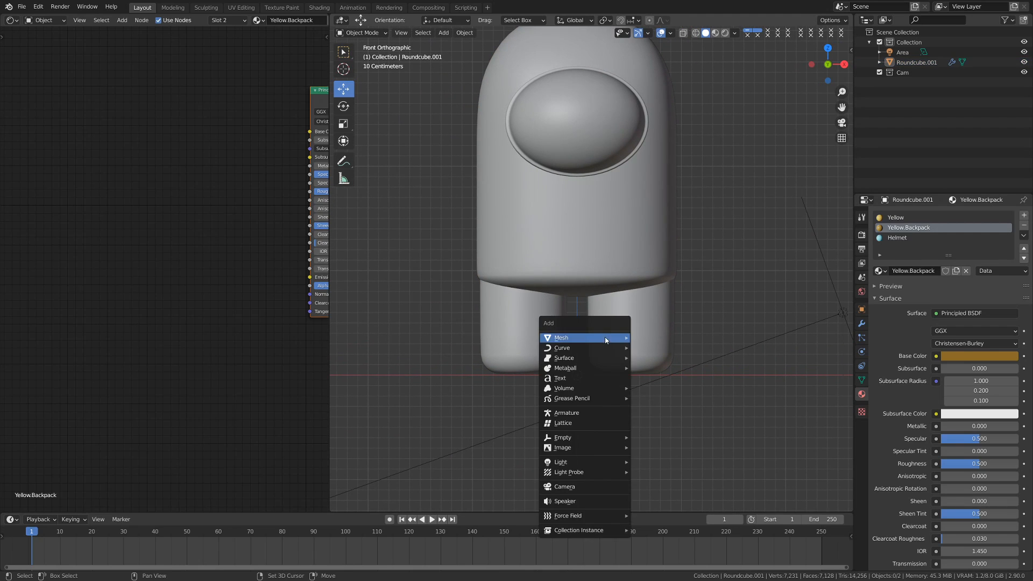
pyautogui.click(600, 414)
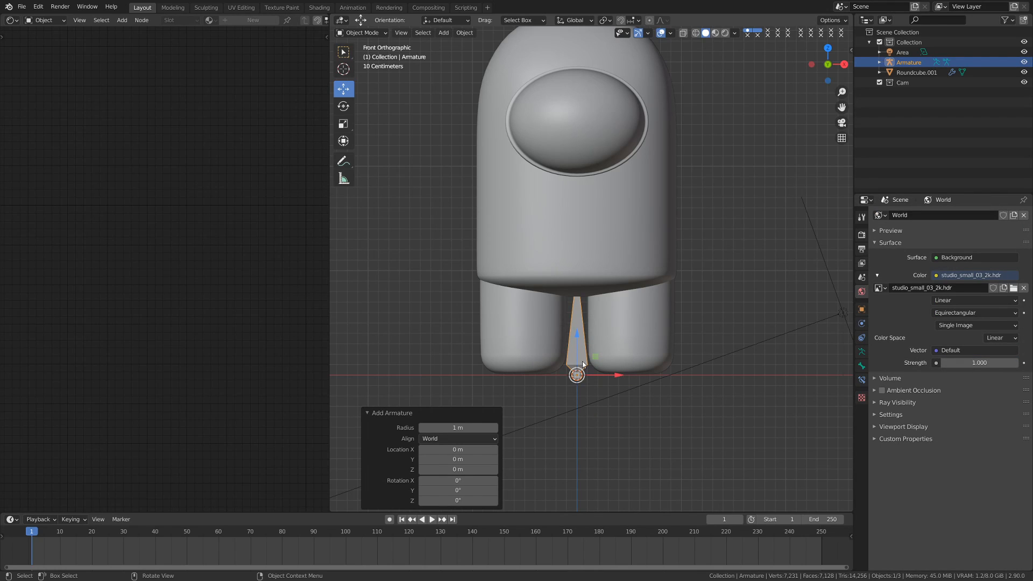
pyautogui.press('Tab')
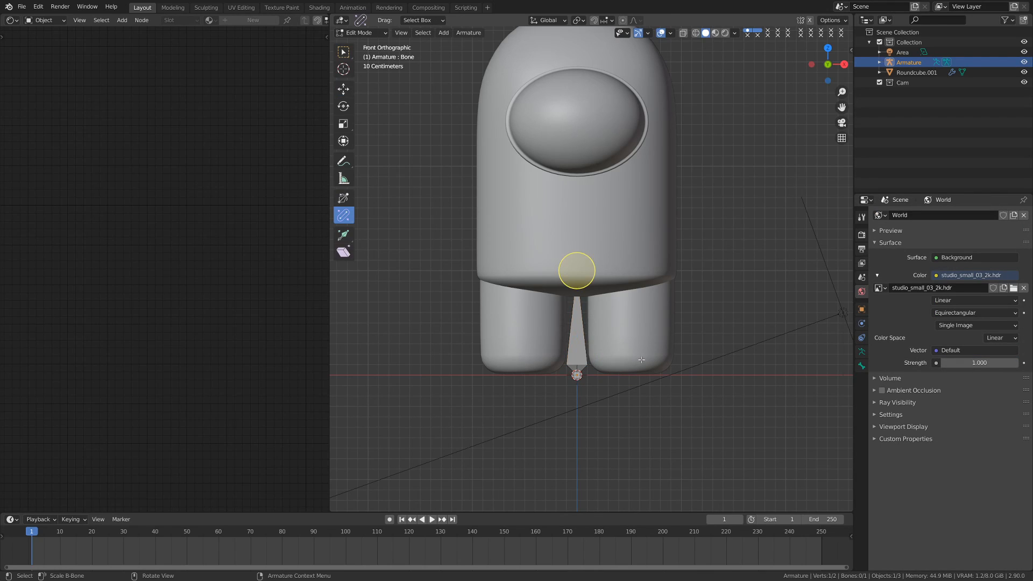
pyautogui.hotkey('shift', 'z')
pyautogui.keyDown('shift'); pyautogui.scroll(3, 586, 403); pyautogui.keyUp('shift')
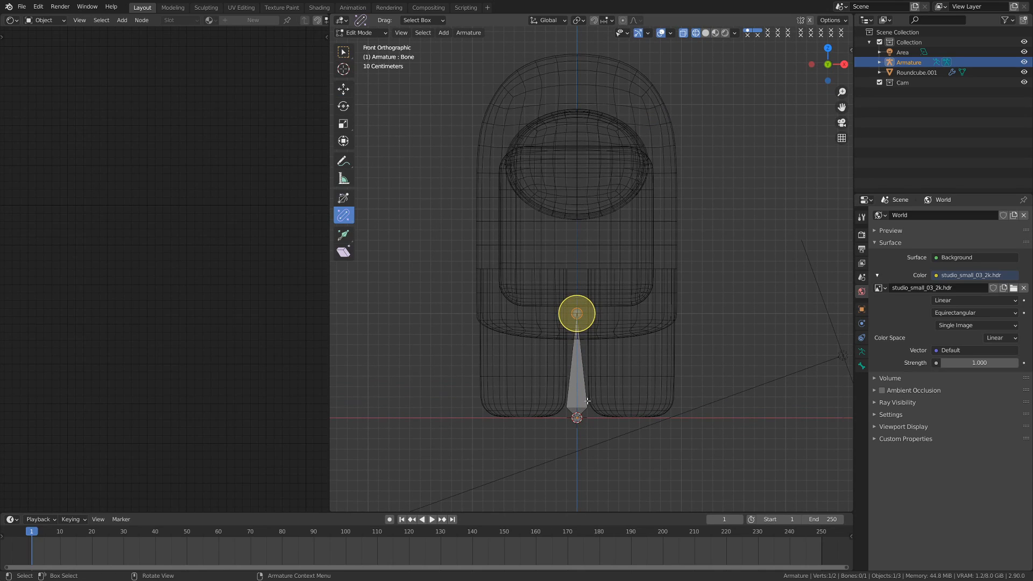
# Step: Move the bone up about 0.78 m along Z so its base sits at the bottom of the body
pyautogui.click(585, 402)
pyautogui.press('g')
pyautogui.press('z')
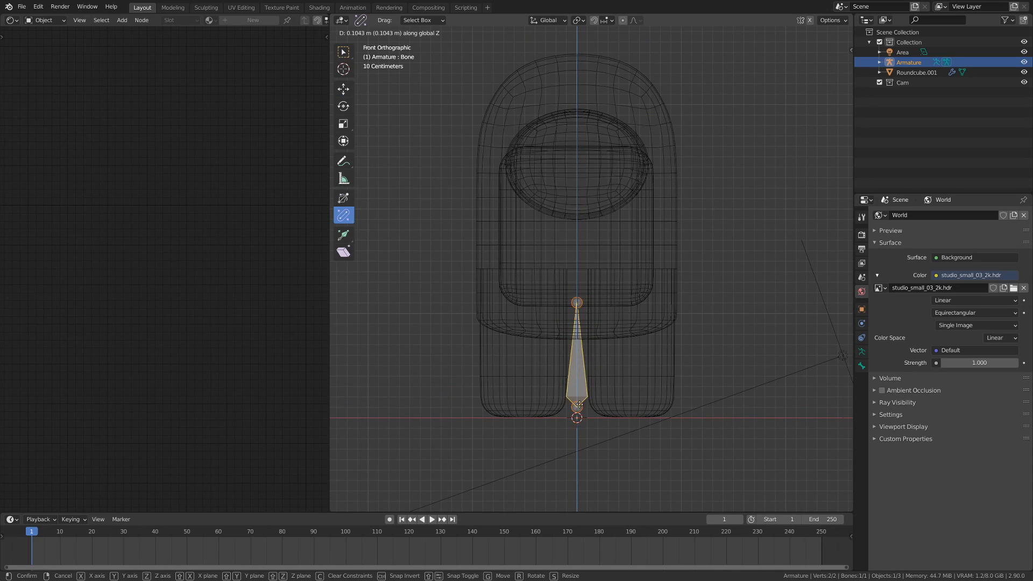
pyautogui.click(591, 336)
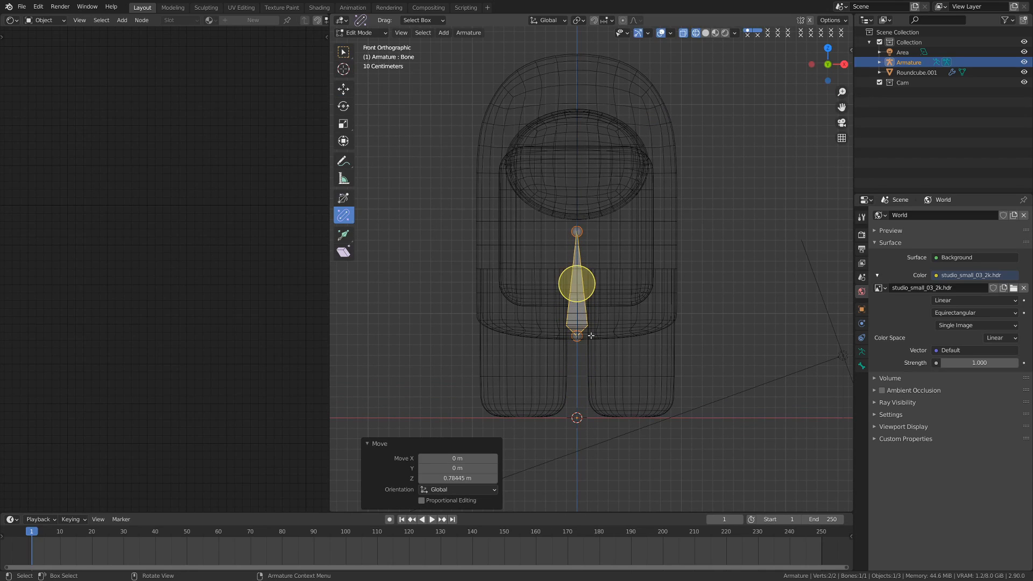
# Step: Move the bone's tip down about 1.28 m along Z to point it downward, and raise the short bone into the body's base
pyautogui.click(579, 233)
pyautogui.press('g')
pyautogui.press('z')
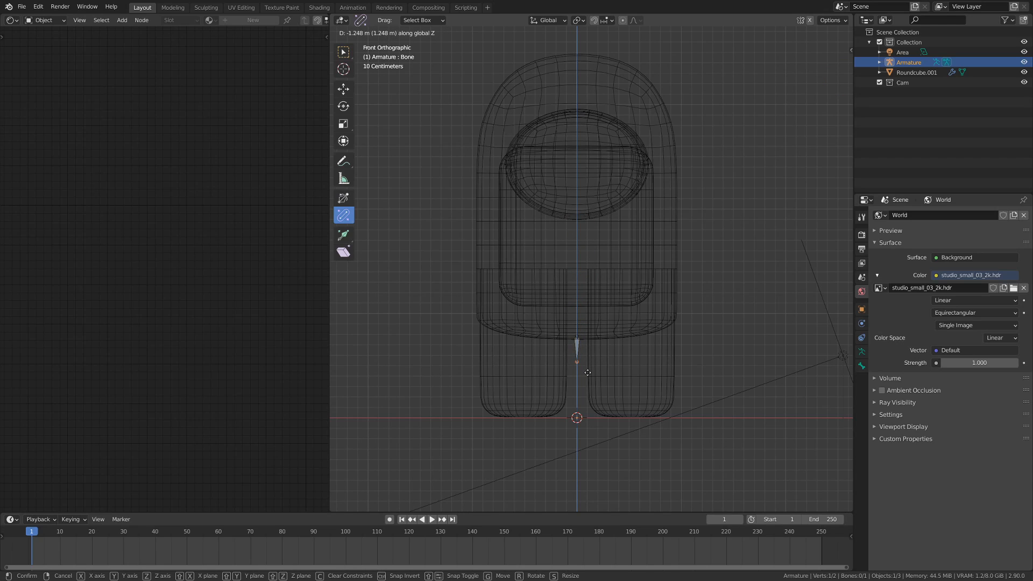
pyautogui.click(576, 362)
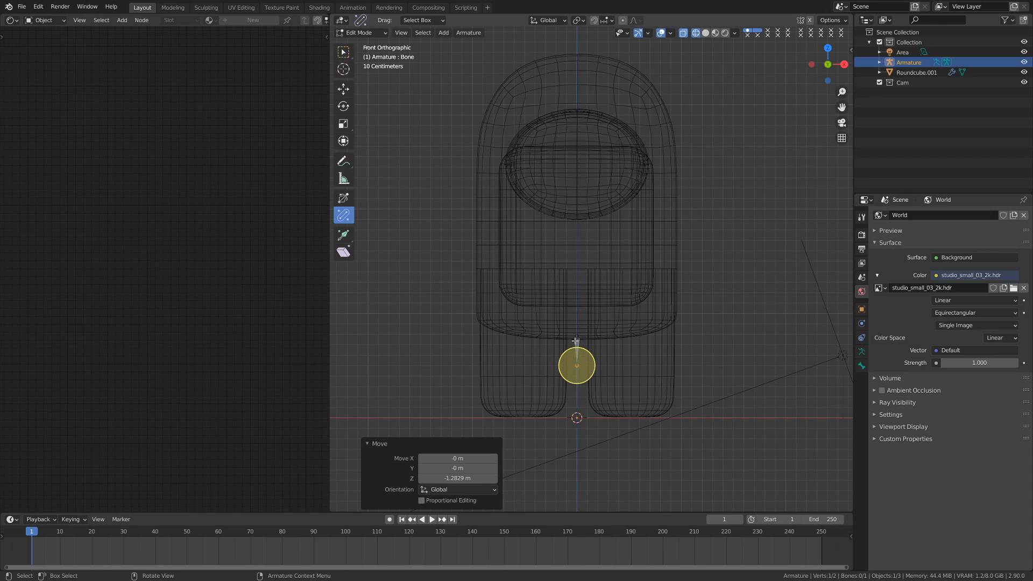
pyautogui.click(579, 349)
pyautogui.press('g')
pyautogui.press('z')
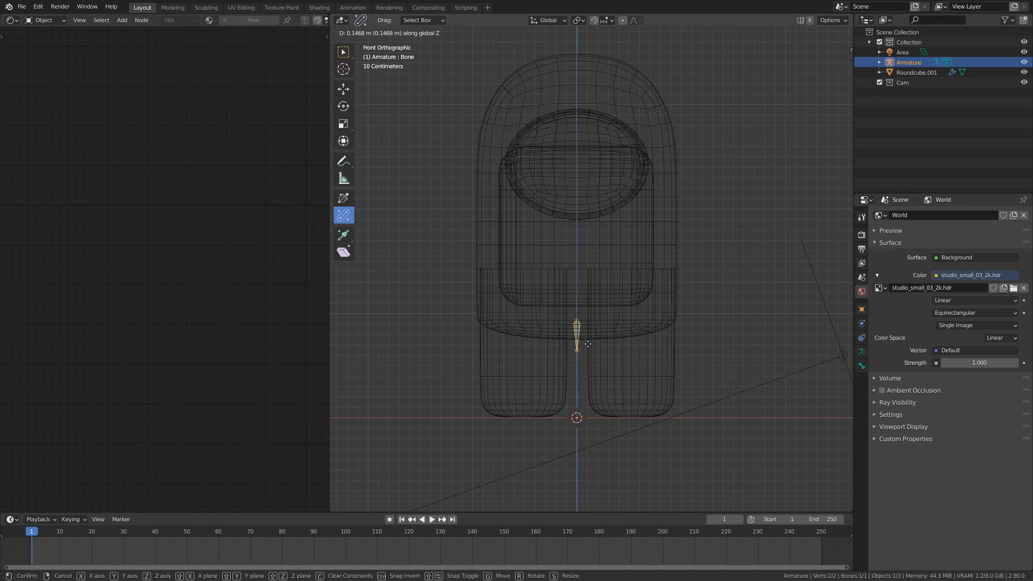
pyautogui.click(590, 335)
# Step: Extrude a body bone from the short bone's lower tip about 2.73 m up along Z to the top of the head
pyautogui.click(582, 341)
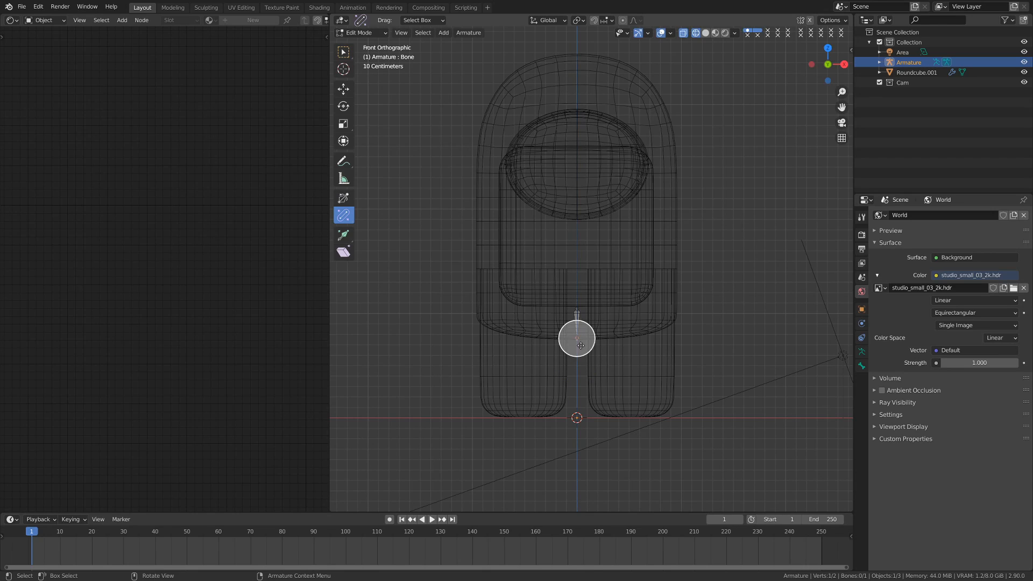
pyautogui.keyDown('shift'); pyautogui.moveTo(588, 341); pyautogui.dragTo(583, 388, button='middle'); pyautogui.keyUp('shift')
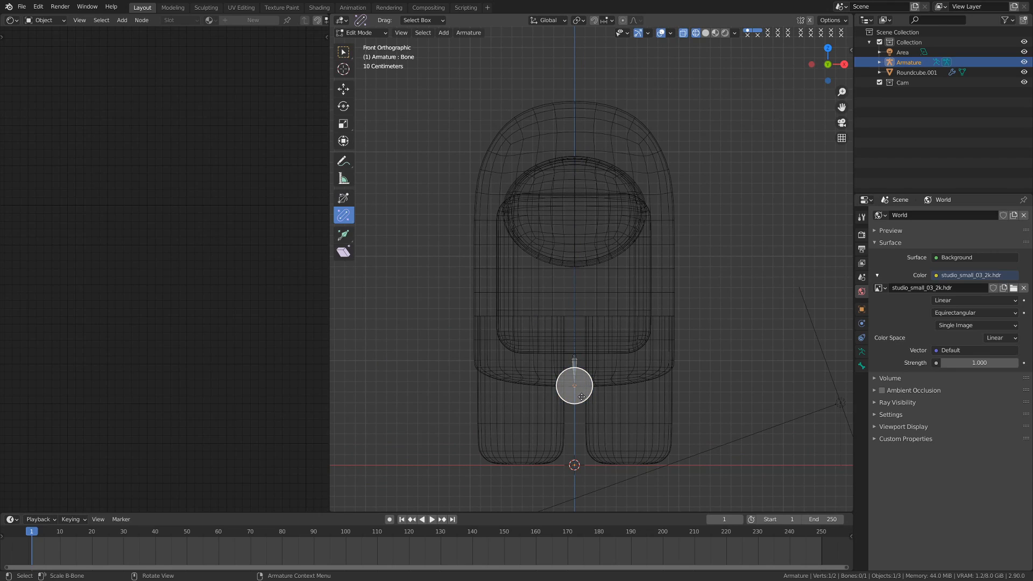
pyautogui.press('e')
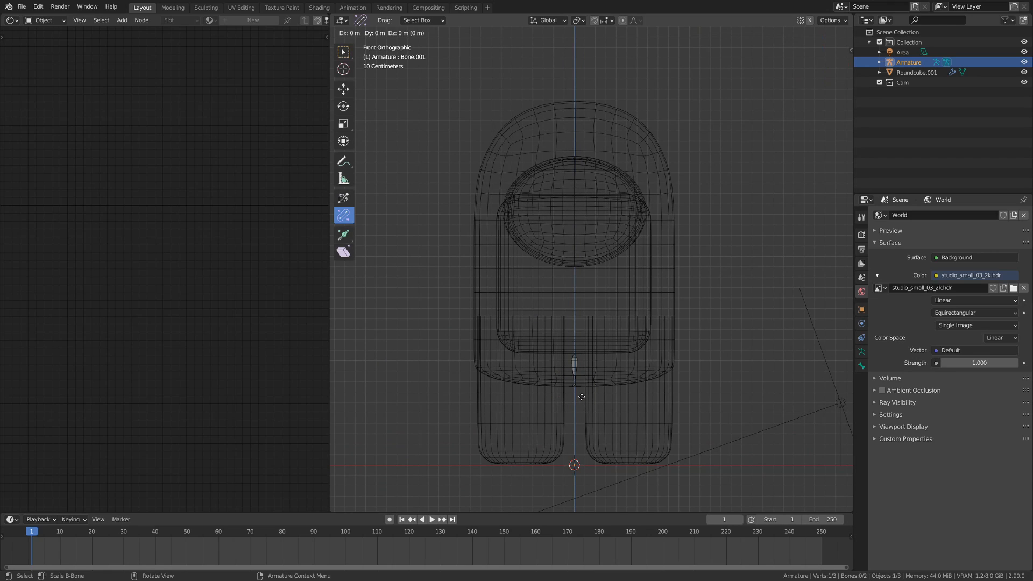
pyautogui.press('z')
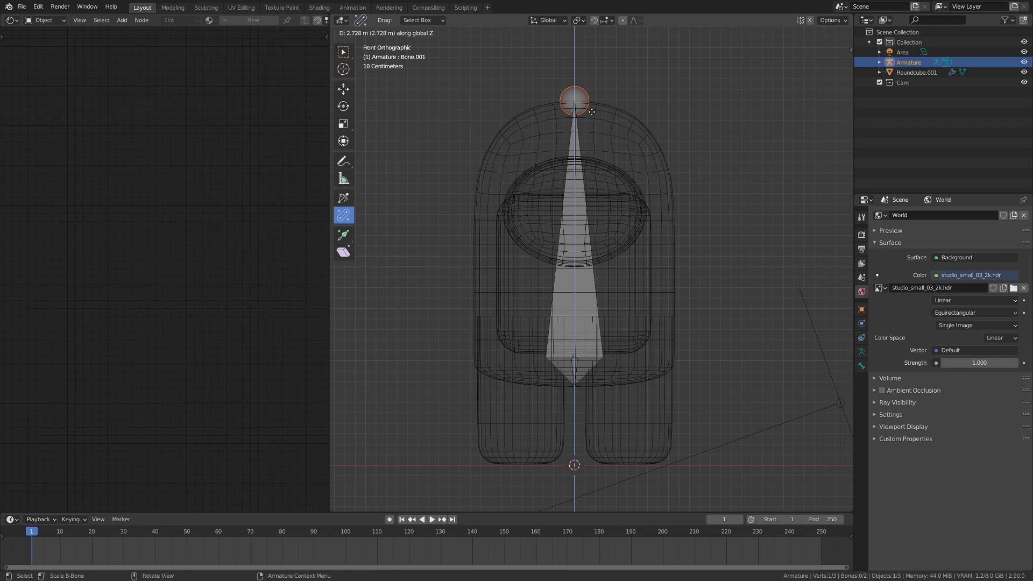
pyautogui.click(592, 112)
pyautogui.click(592, 114)
# Step: Add a separate bone and move it about -0.56 m in X and 1.16 m in Z, above the leg on the negative X side
pyautogui.keyDown('shift'); pyautogui.moveTo(590, 437); pyautogui.dragTo(596, 365, button='middle'); pyautogui.keyUp('shift')
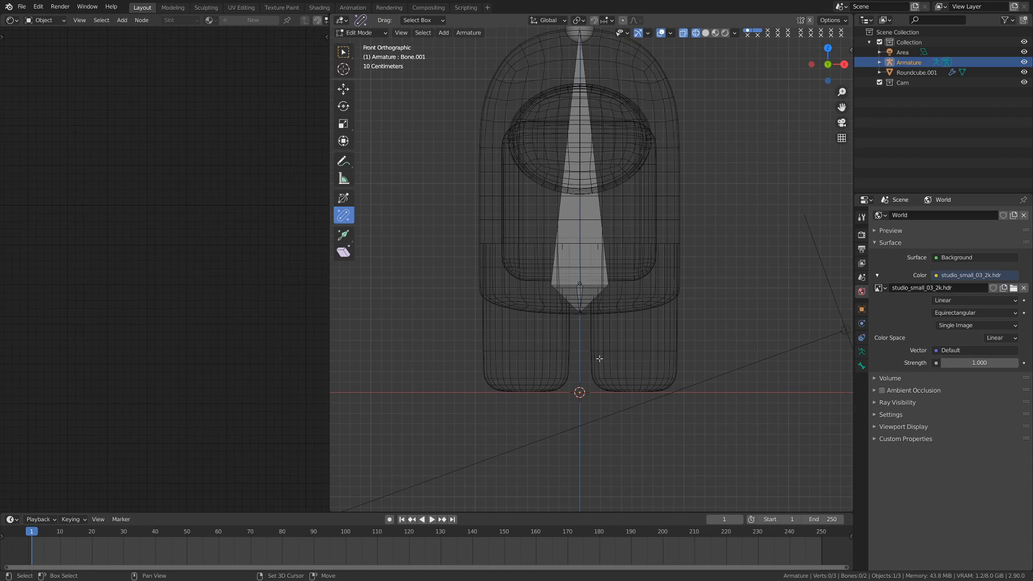
pyautogui.hotkey('shift', 'a')
pyautogui.click(583, 365)
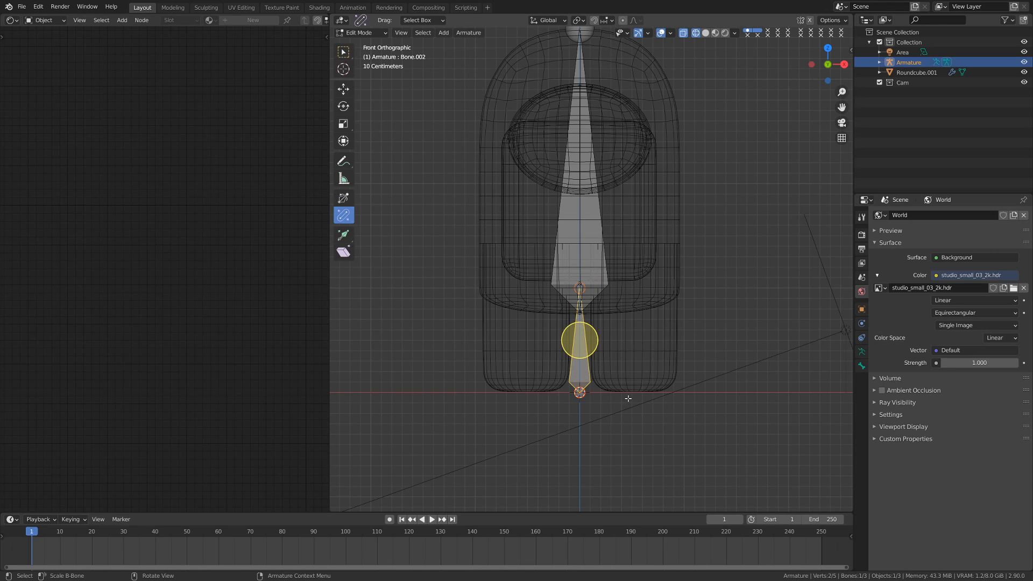
pyautogui.press('g')
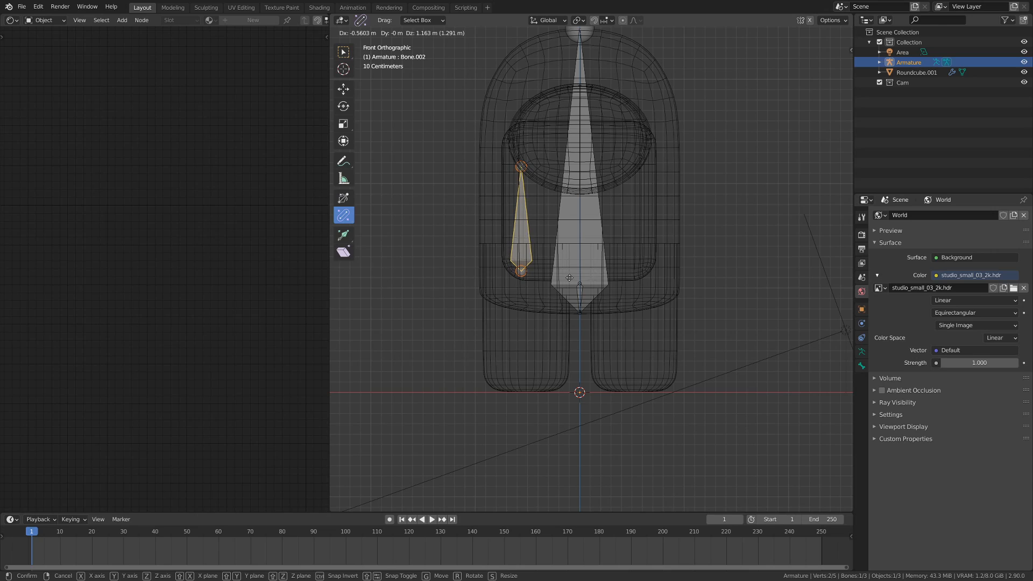
pyautogui.click(569, 278)
# Step: Centre the new bone over the leg in top view, shifting it about 0.03 m in X and 0.008 m in Y
pyautogui.press('KP_7')
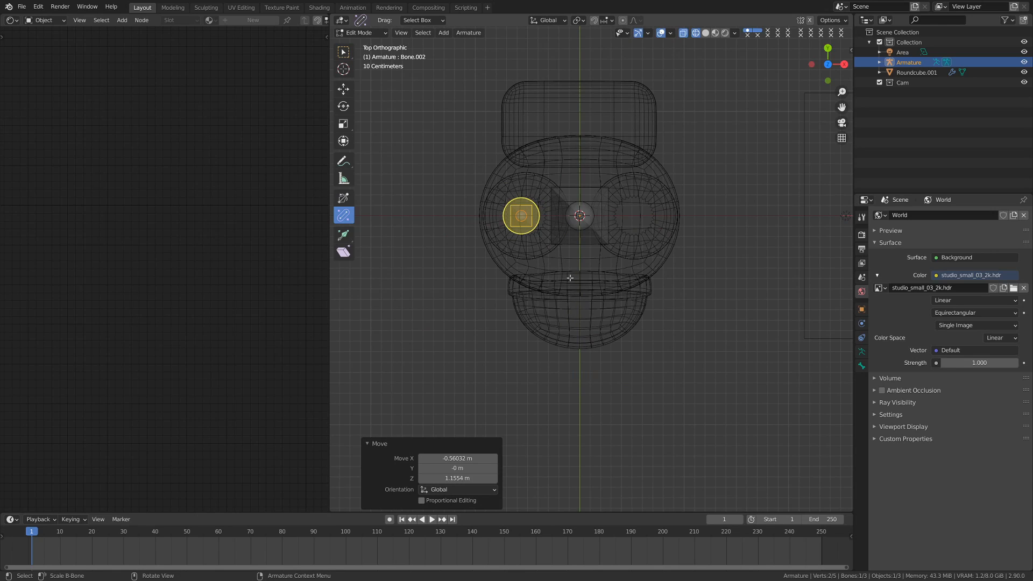
pyautogui.press('g')
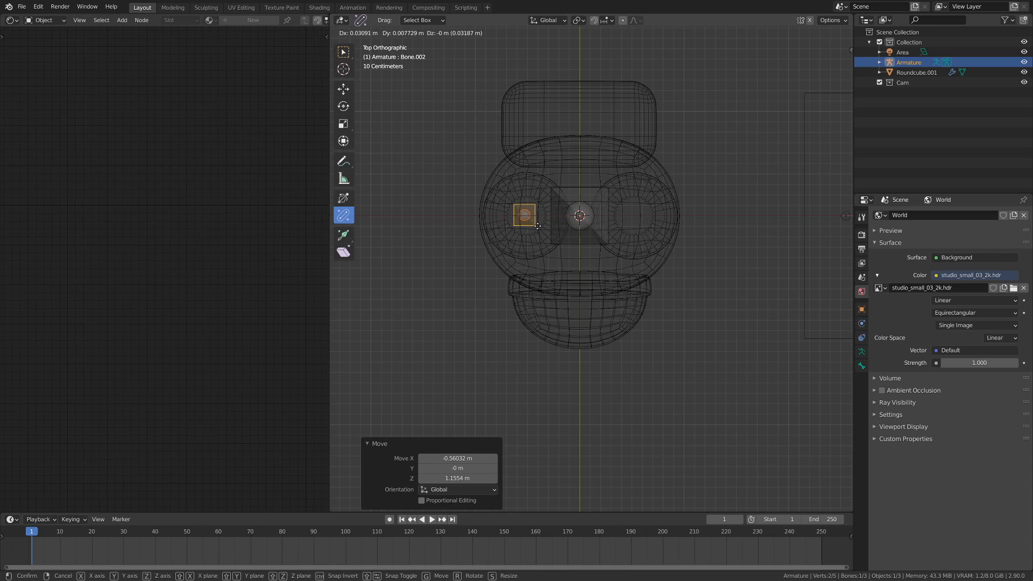
pyautogui.click(537, 226)
# Step: In front view, move the new leg bone's upper tip about 2.14 m down along Z to the bottom of the foot
pyautogui.press('KP_1')
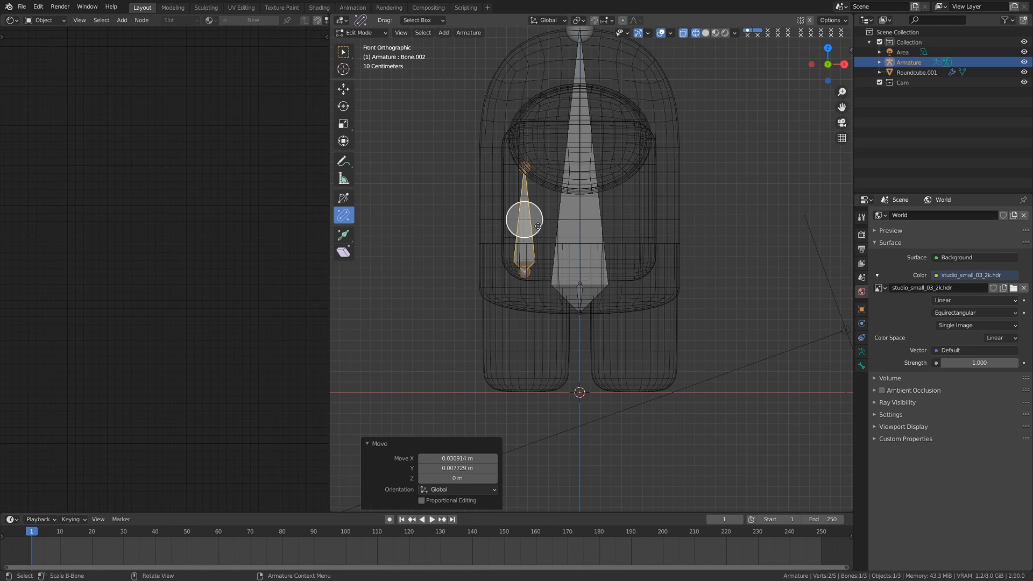
pyautogui.click(527, 170)
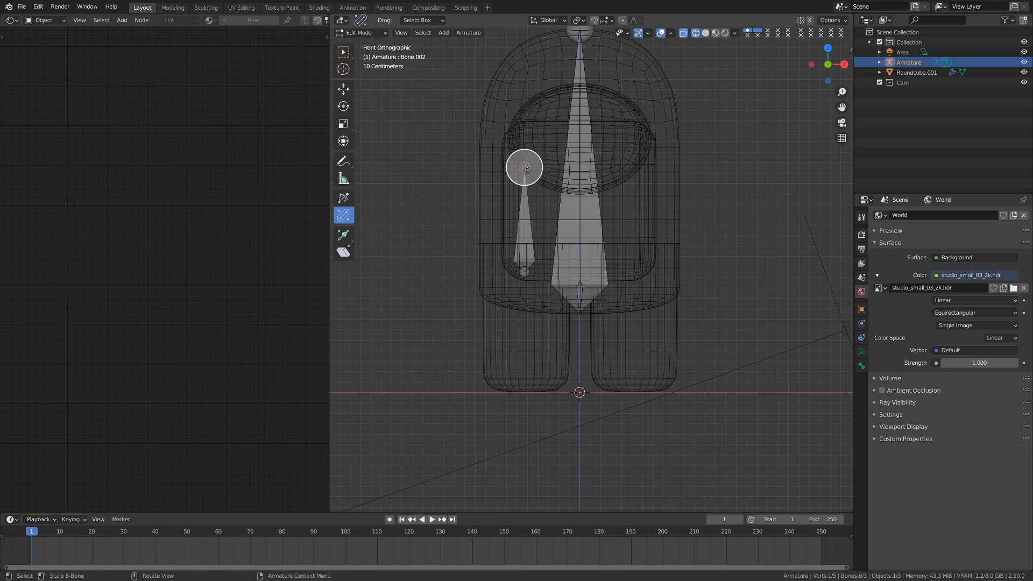
pyautogui.press('g')
pyautogui.press('z')
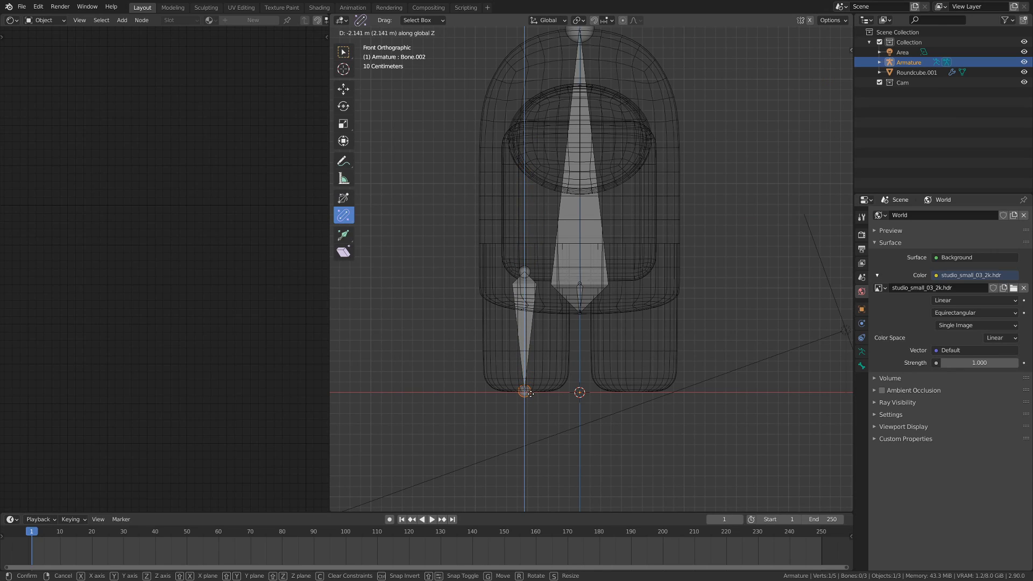
pyautogui.click(530, 393)
# Step: Duplicate the leg bone and move the copy about 1.08 m along X into the opposite leg
pyautogui.keyDown('shift'); pyautogui.moveTo(530, 393); pyautogui.dragTo(467, 390, button='middle'); pyautogui.keyUp('shift')
pyautogui.click(467, 318)
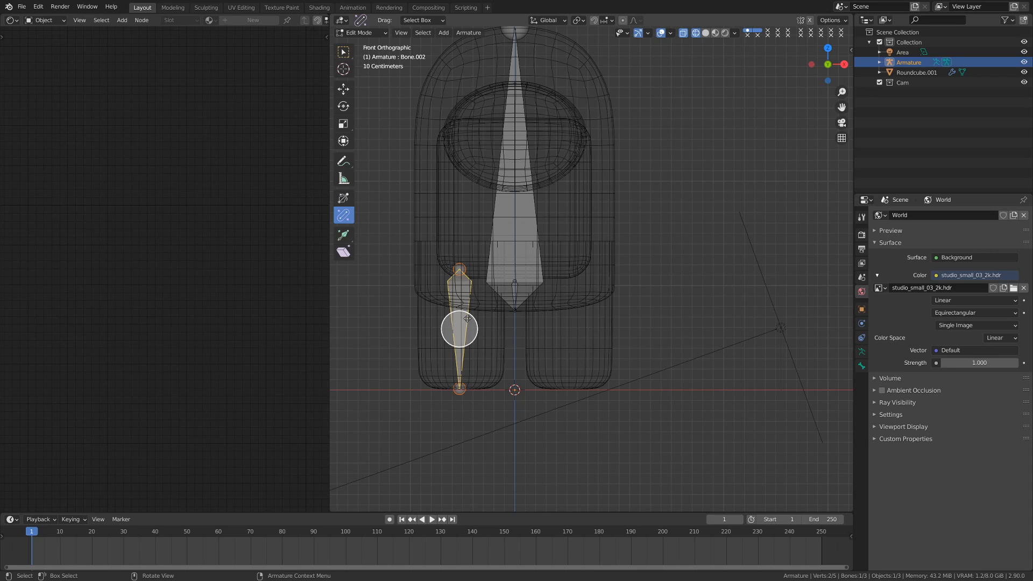
pyautogui.hotkey('shift', 'd')
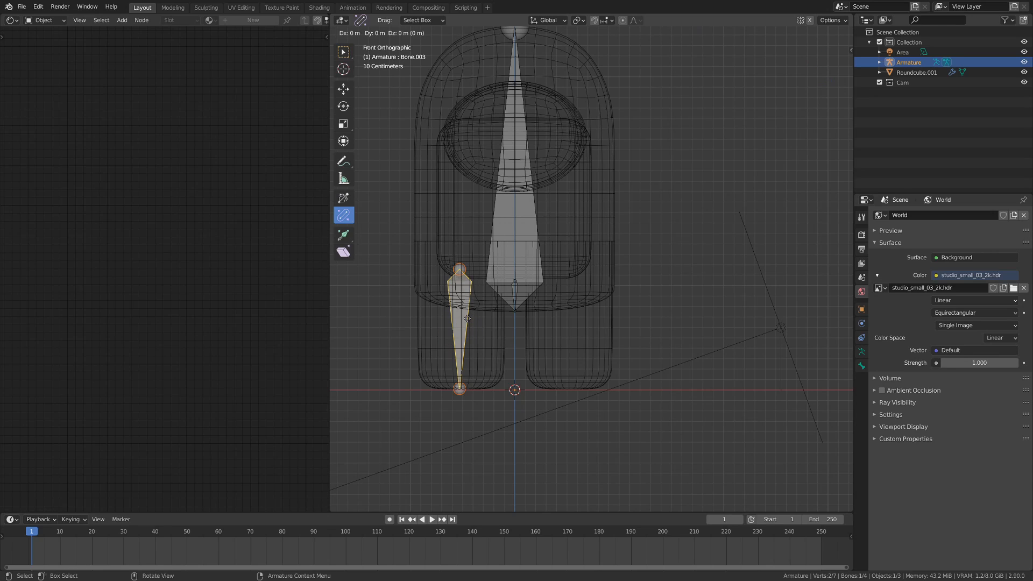
pyautogui.press('x')
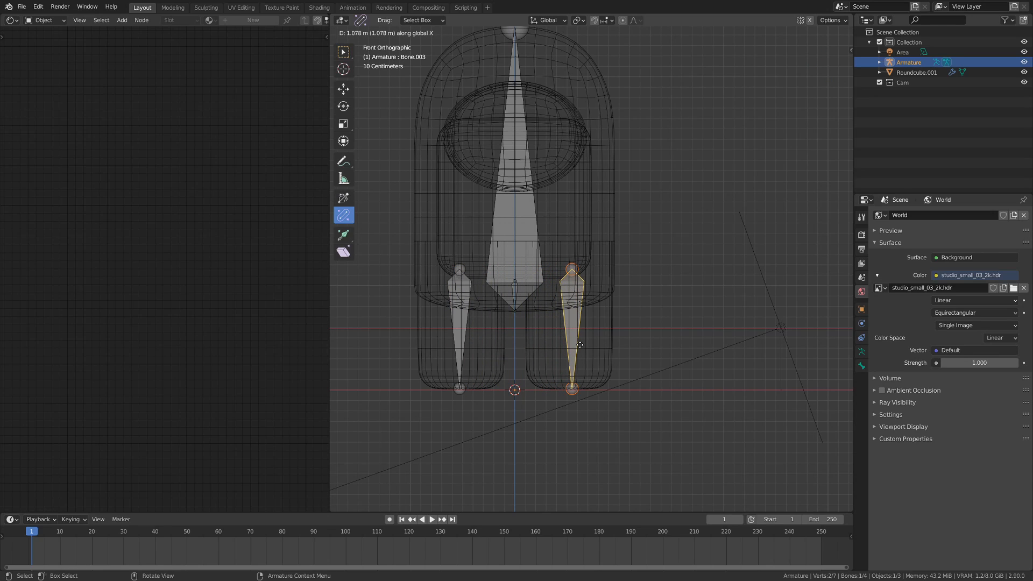
pyautogui.click(580, 344)
pyautogui.hotkey('alt', 'a')
pyautogui.keyDown('shift'); pyautogui.moveTo(538, 327); pyautogui.dragTo(595, 343, button='middle'); pyautogui.keyUp('shift')
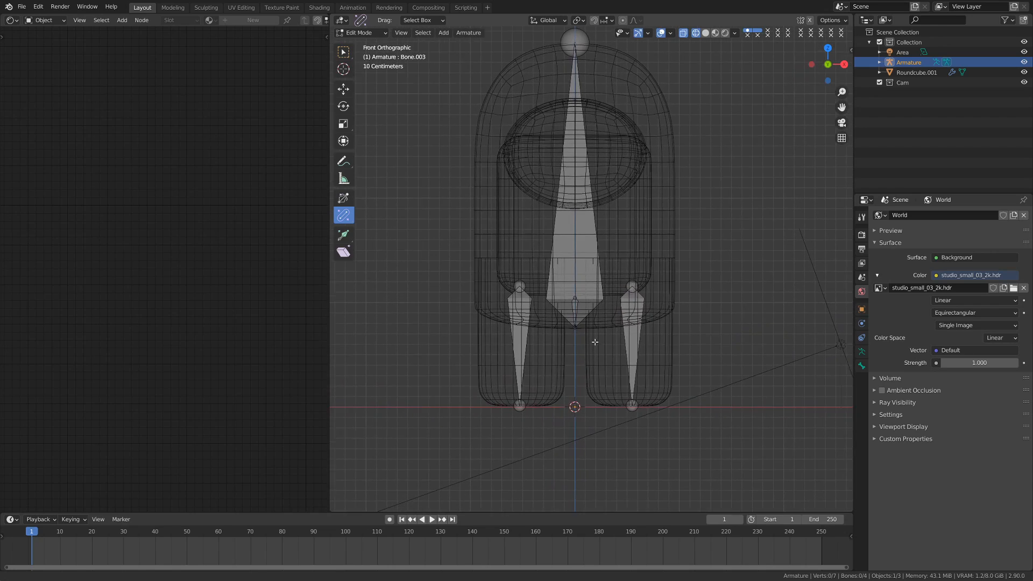
pyautogui.scroll(2, 595, 350)
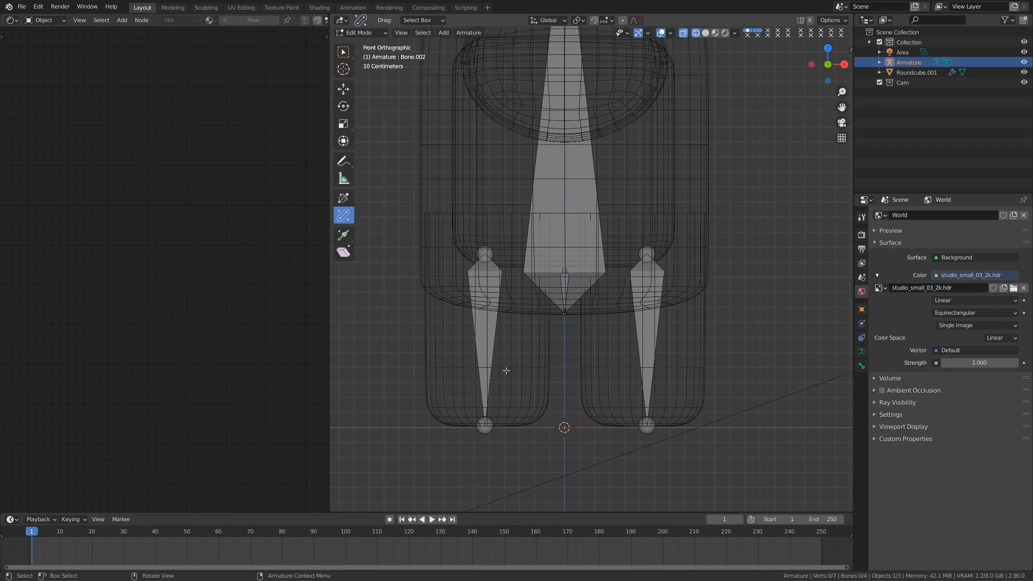
pyautogui.click(489, 356)
pyautogui.keyDown('shift'); pyautogui.click(650, 356); pyautogui.keyUp('shift')
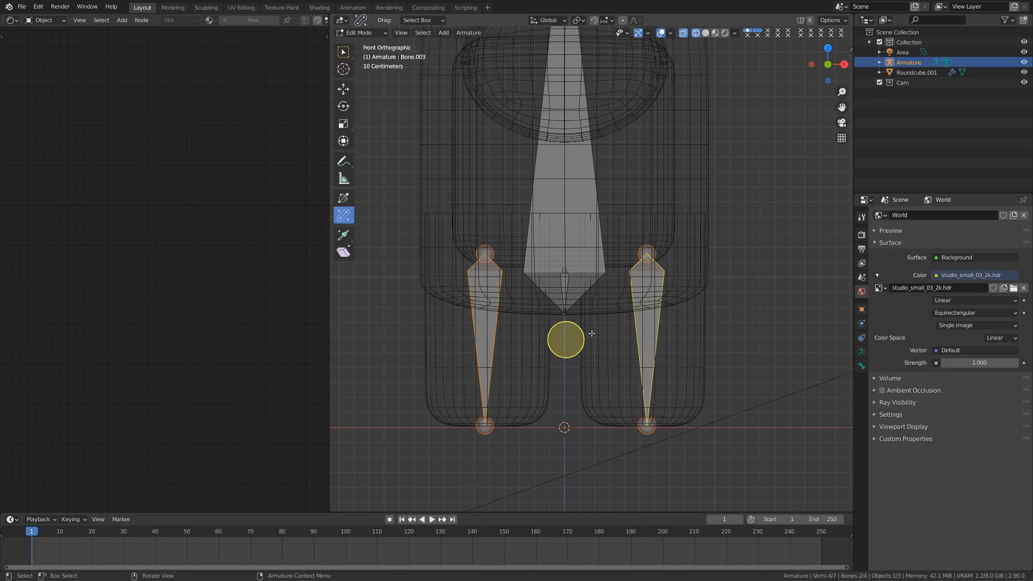
pyautogui.scroll(3, 585, 332)
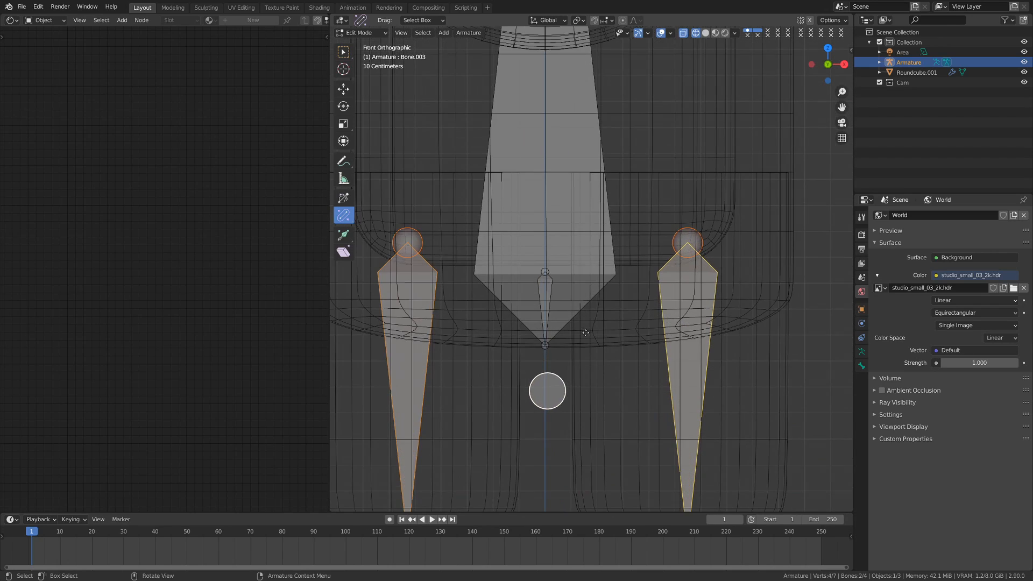
pyautogui.keyDown('shift'); pyautogui.click(550, 292); pyautogui.keyUp('shift')
pyautogui.hotkey('alt', 'a')
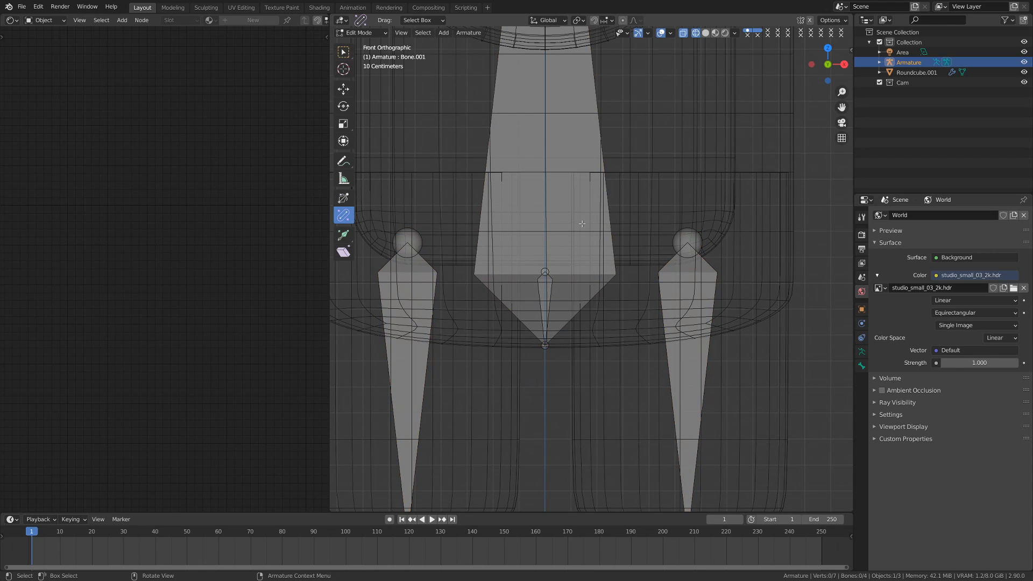
# Step: Hide the large body bone to clear access to the short bone inside it
pyautogui.click(615, 278)
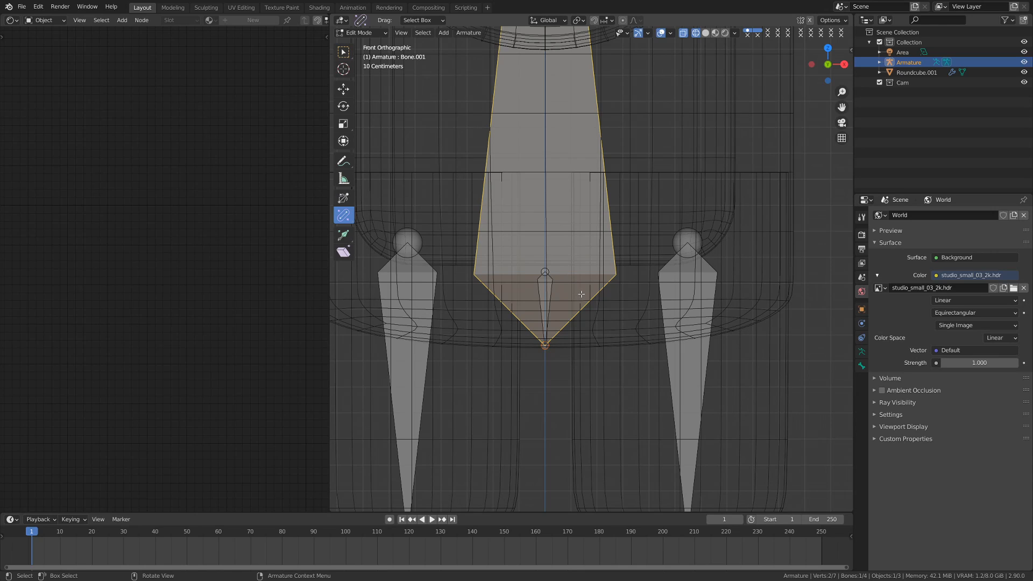
pyautogui.press('h')
pyautogui.click(598, 379)
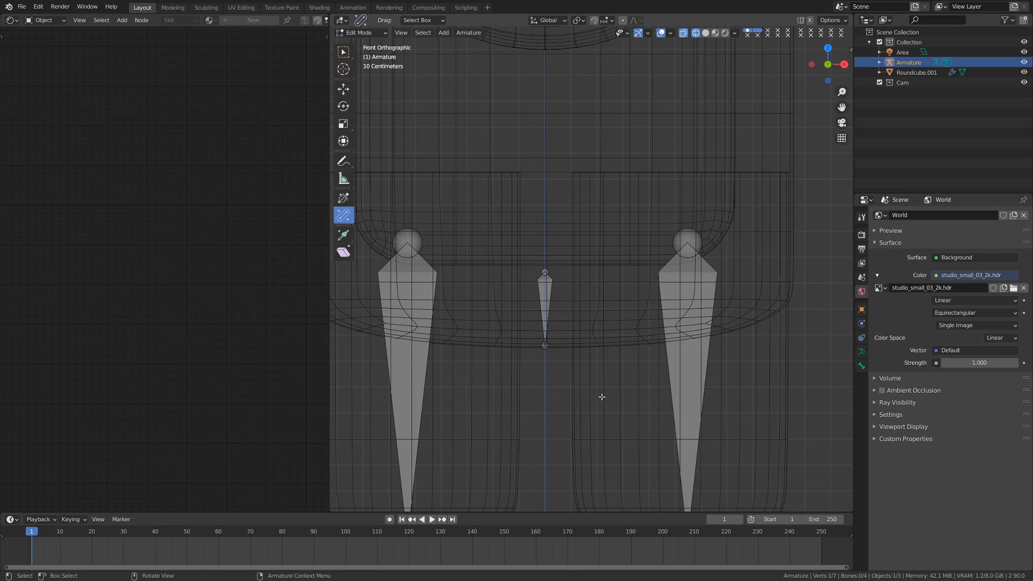
# Step: Parent both leg bones to the short central bone using Keep Offset
pyautogui.keyDown('shift'); pyautogui.moveTo(540, 392); pyautogui.dragTo(556, 320, button='middle'); pyautogui.keyUp('shift')
pyautogui.click(437, 301)
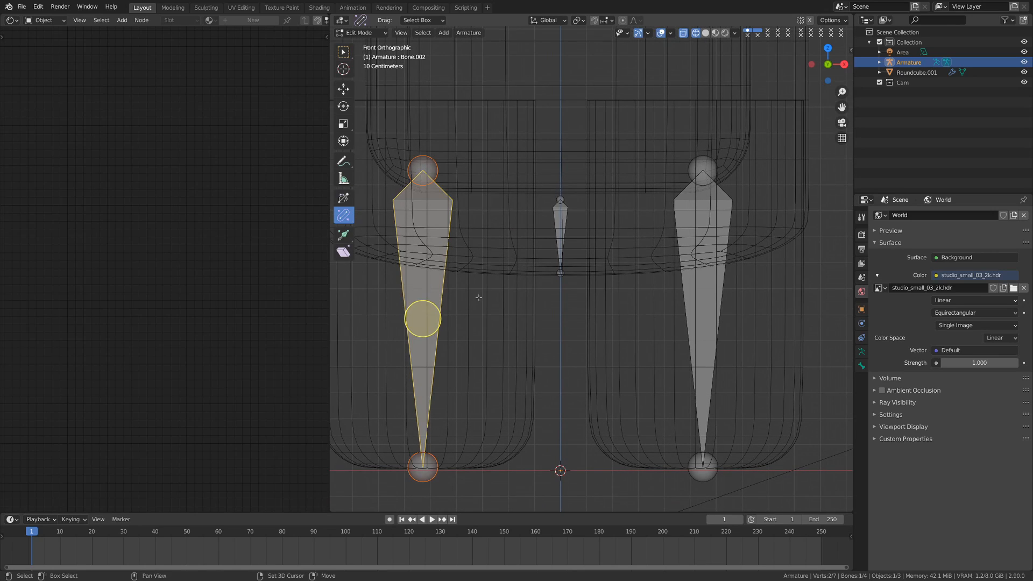
pyautogui.keyDown('shift'); pyautogui.click(684, 292); pyautogui.keyUp('shift')
pyautogui.keyDown('shift'); pyautogui.click(564, 219); pyautogui.keyUp('shift')
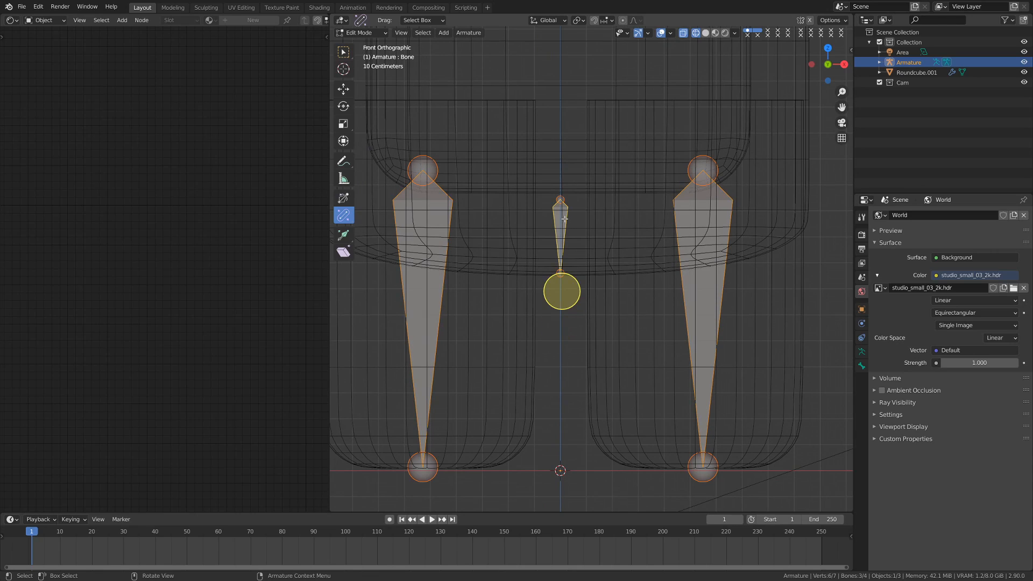
pyautogui.hotkey('ctrl', 'p')
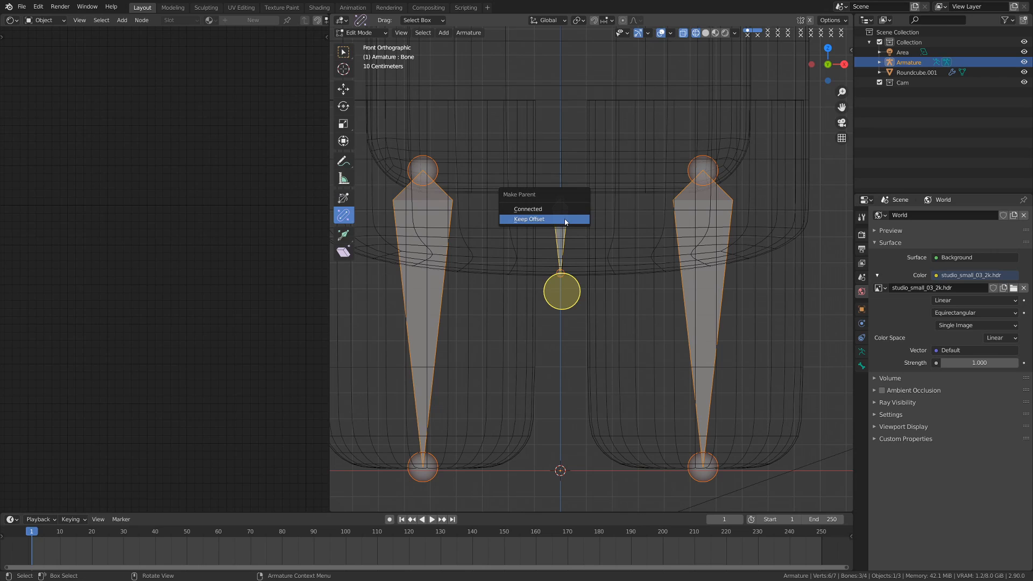
pyautogui.click(564, 219)
pyautogui.hotkey('alt', 'a')
# Step: Switch the armature to Pose Mode and test moving the short central bone, cancelling the move
pyautogui.scroll(-3, 604, 281)
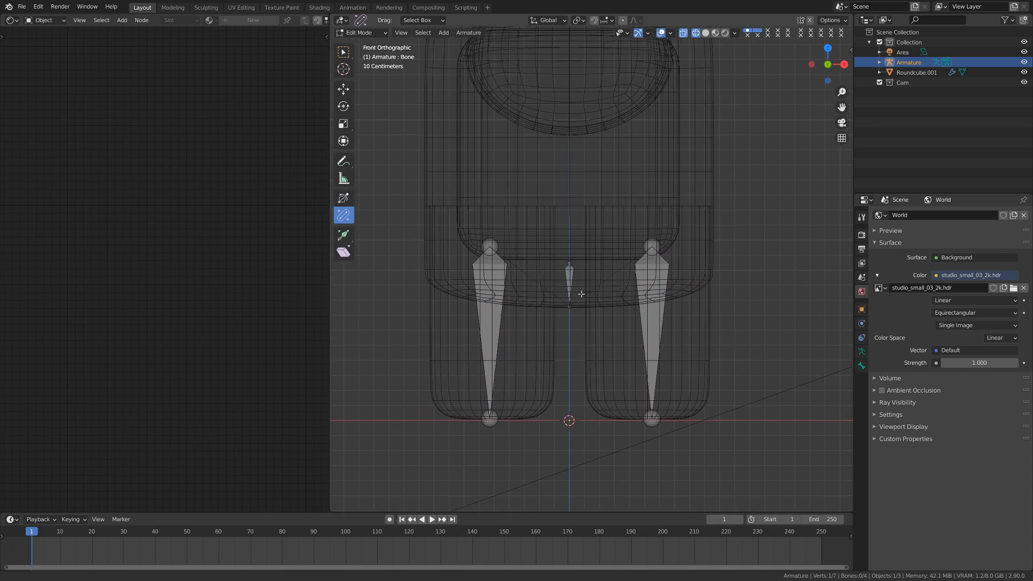
pyautogui.keyDown('shift'); pyautogui.moveTo(581, 294); pyautogui.dragTo(581, 373, button='middle'); pyautogui.keyUp('shift')
pyautogui.hotkey('ctrl', 'Tab')
pyautogui.click(551, 356)
pyautogui.keyDown('shift'); pyautogui.moveTo(601, 336); pyautogui.dragTo(584, 303, button='middle'); pyautogui.keyUp('shift')
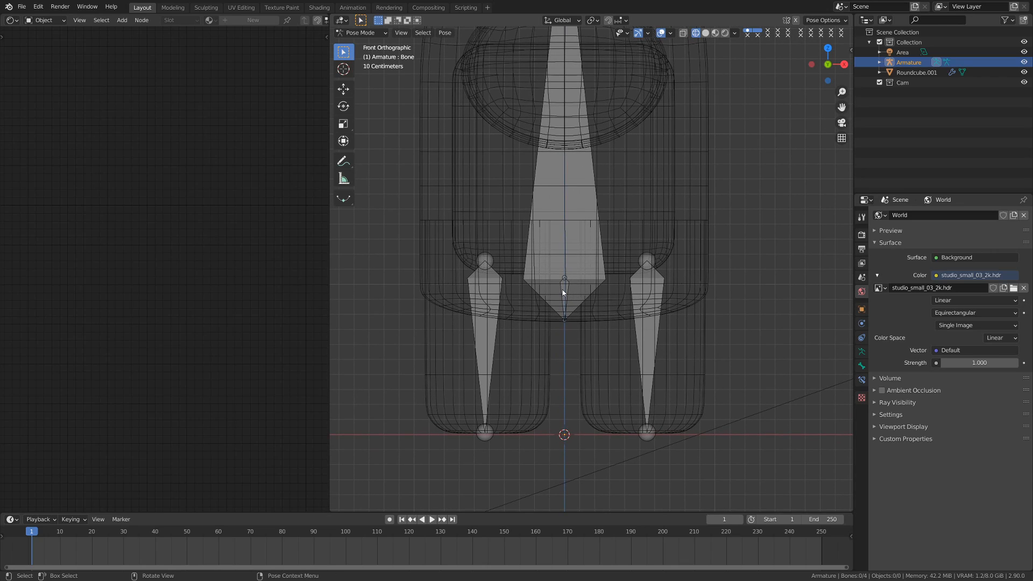
pyautogui.click(562, 292)
pyautogui.press('g')
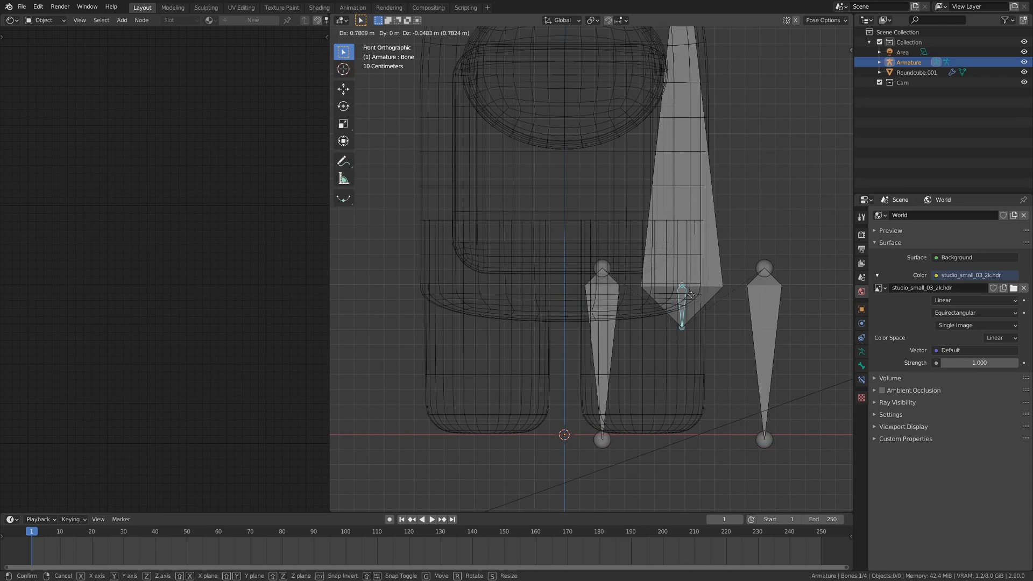
pyautogui.rightClick(598, 215)
# Step: Test rotating the body bone and moving and rotating the leg bone on the positive X side, cancelling each transform
pyautogui.click(586, 200)
pyautogui.press('r')
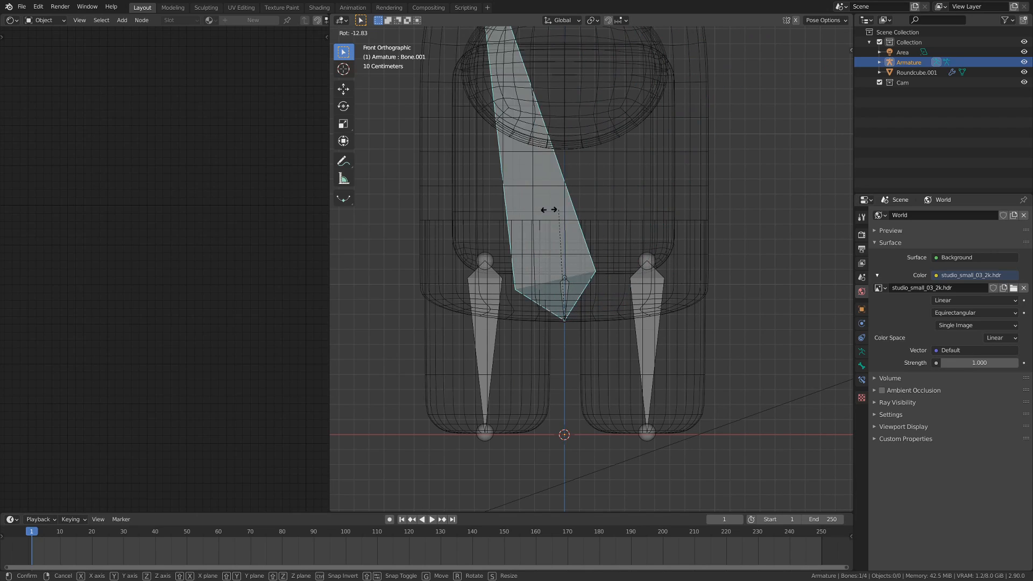
pyautogui.rightClick(586, 229)
pyautogui.click(651, 370)
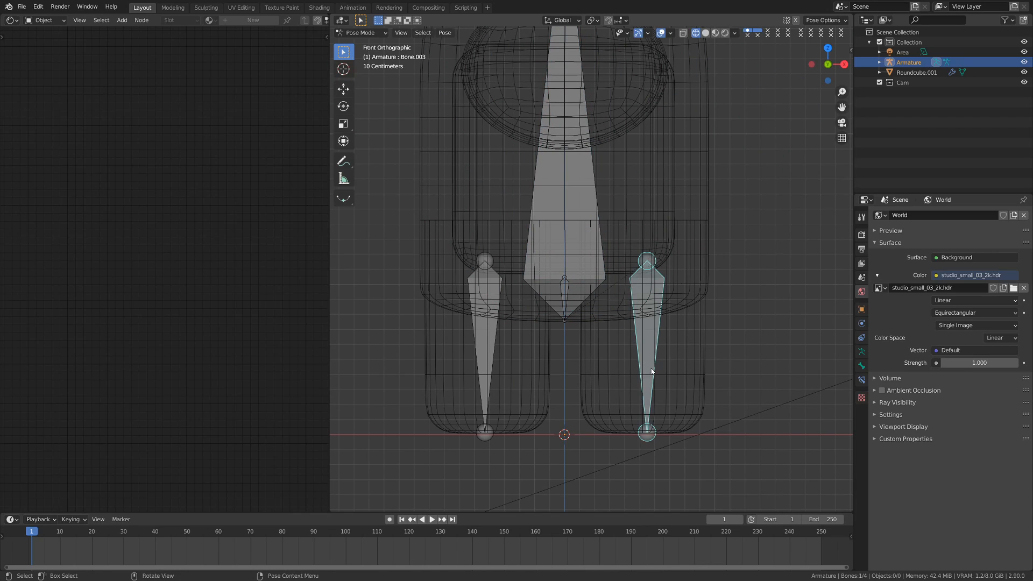
pyautogui.press('g')
pyautogui.rightClick(638, 425)
pyautogui.press('r')
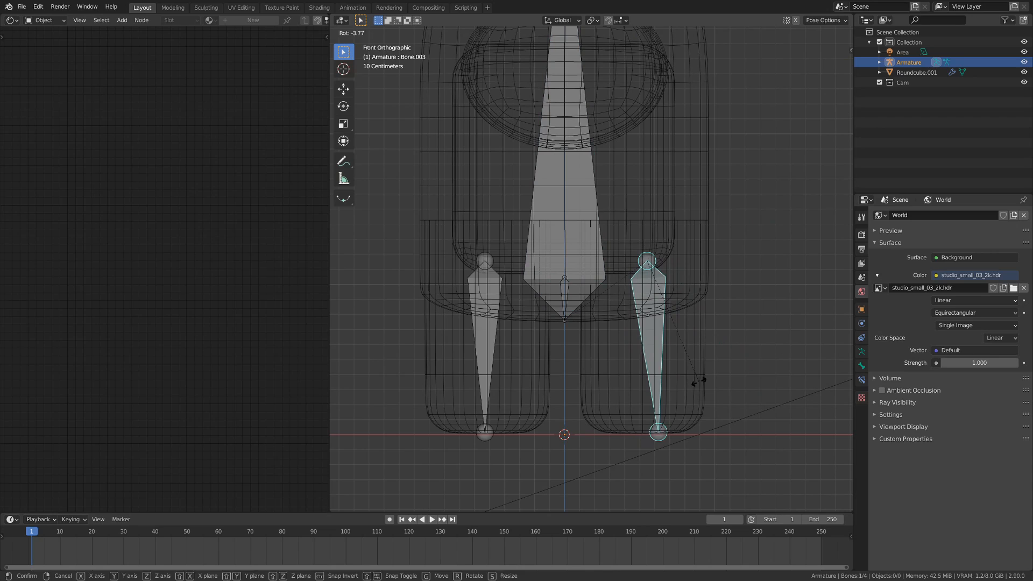
pyautogui.rightClick(654, 381)
# Step: Return the armature to Edit Mode in wireframe display and unhide the body bone, leaving all bones deselected
pyautogui.press('Tab')
pyautogui.click(569, 380)
pyautogui.scroll(-4, 589, 322)
pyautogui.scroll(2, 602, 285)
pyautogui.hotkey('shift', 'z')
pyautogui.moveTo(583, 297)
pyautogui.keyDown('shift'); pyautogui.mouseDown(button='middle')
pyautogui.moveTo(577, 334)
pyautogui.moveTo(644, 350)
pyautogui.moveTo(606, 351)
pyautogui.mouseUp(button='middle'); pyautogui.keyUp('shift')
pyautogui.press('Tab')
pyautogui.click(695, 336)
pyautogui.hotkey('shift', 'z')
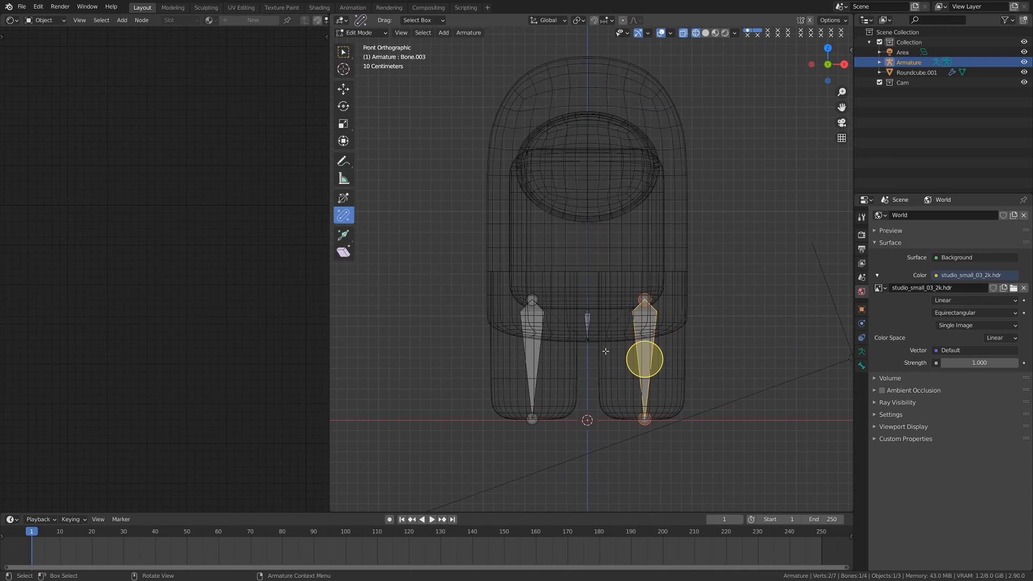
pyautogui.hotkey('alt', 'h')
pyautogui.click(635, 278)
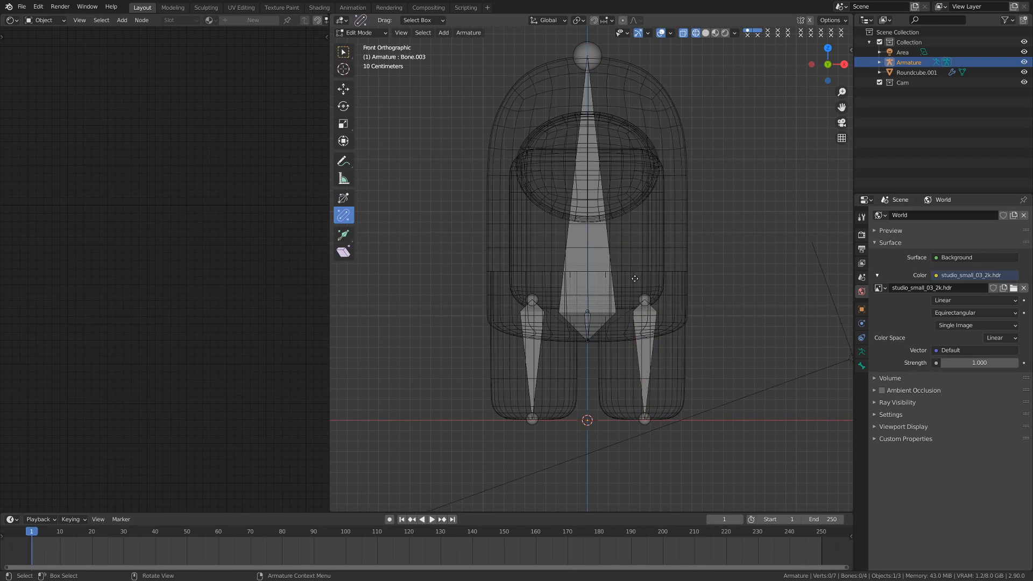
# Step: Rename the leg bone on the negative X side as Leg.R
pyautogui.click(538, 340)
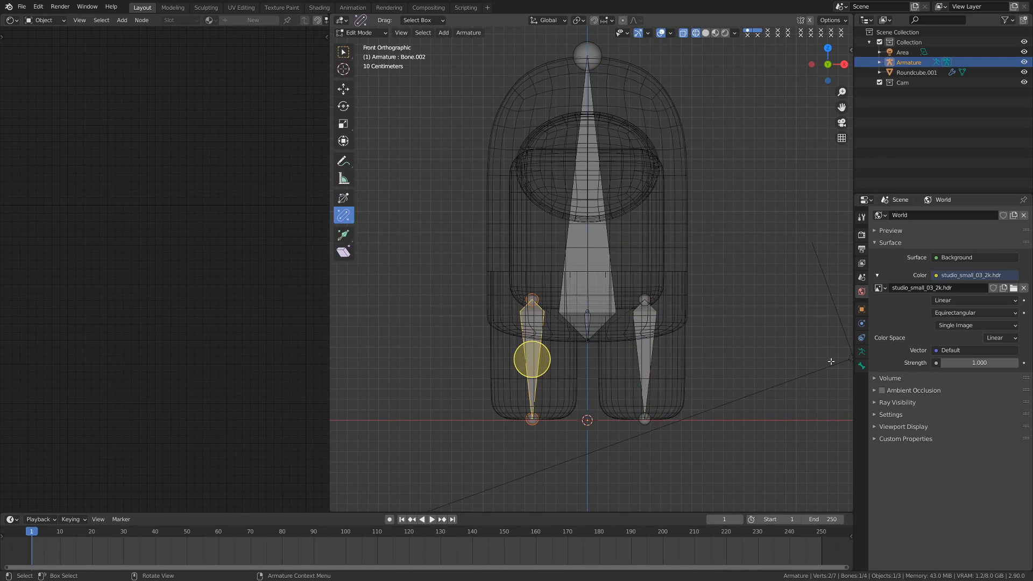
pyautogui.click(861, 365)
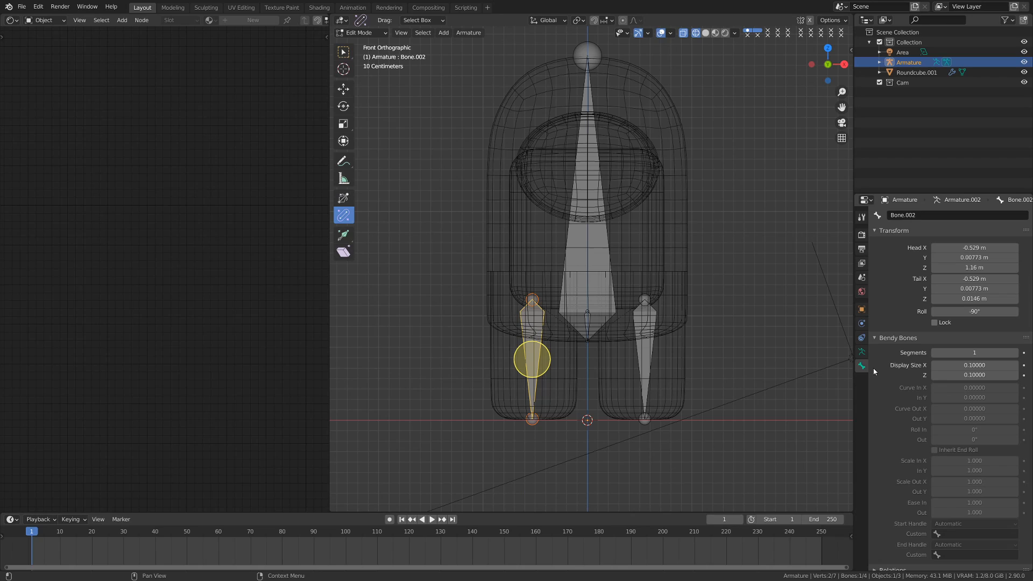
pyautogui.click(922, 217)
pyautogui.write('Leg')
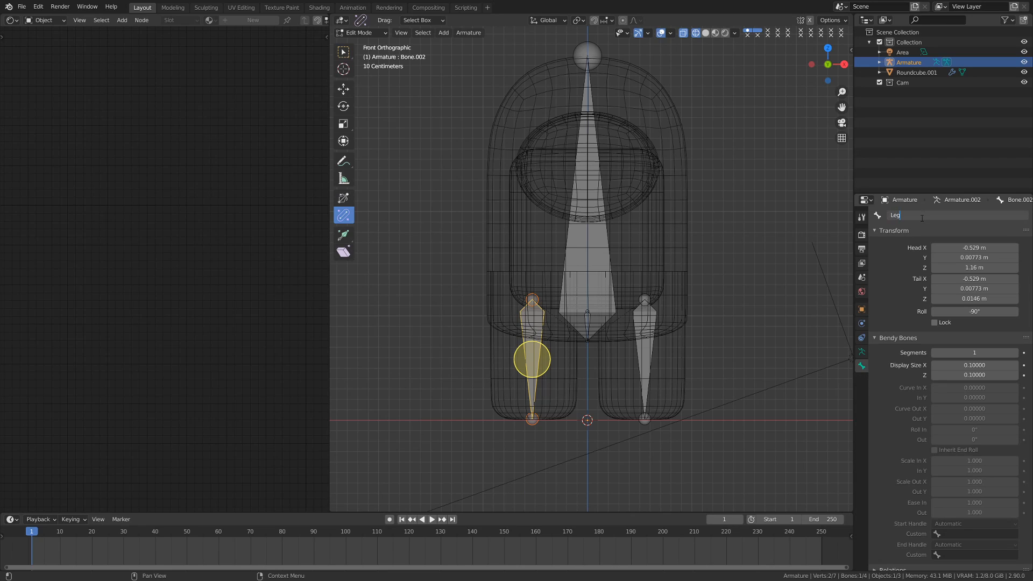
pyautogui.write('.R')
pyautogui.press('Return')
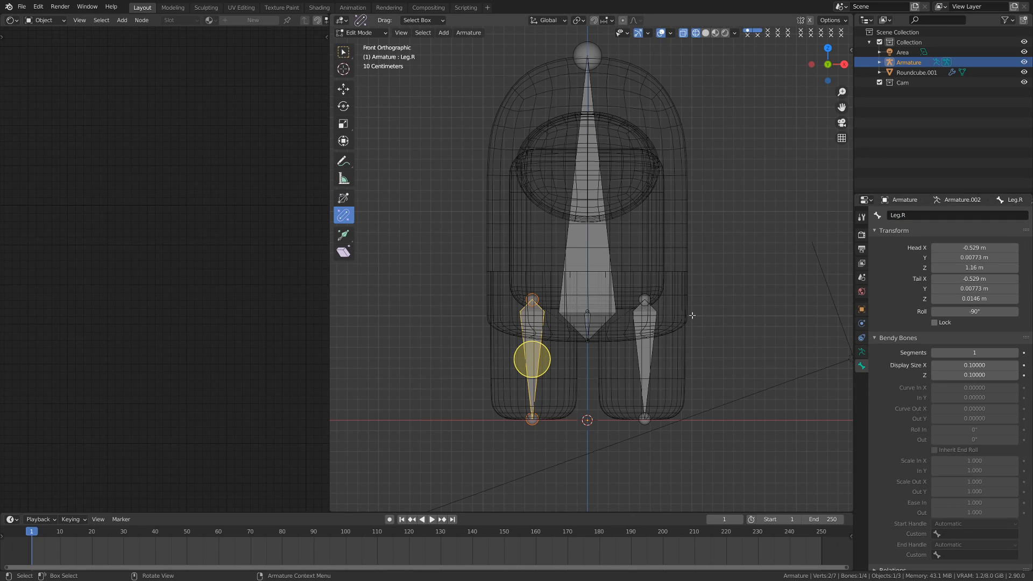
# Step: Rename the leg bone on the positive X side as Leg.L
pyautogui.click(651, 317)
pyautogui.click(942, 214)
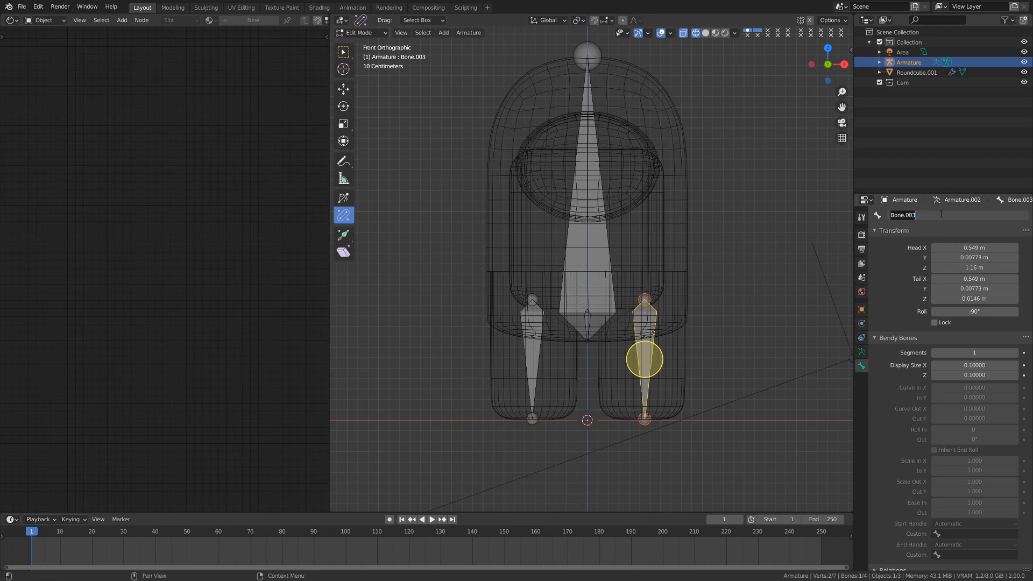
pyautogui.write('Leg.L')
pyautogui.press('Return')
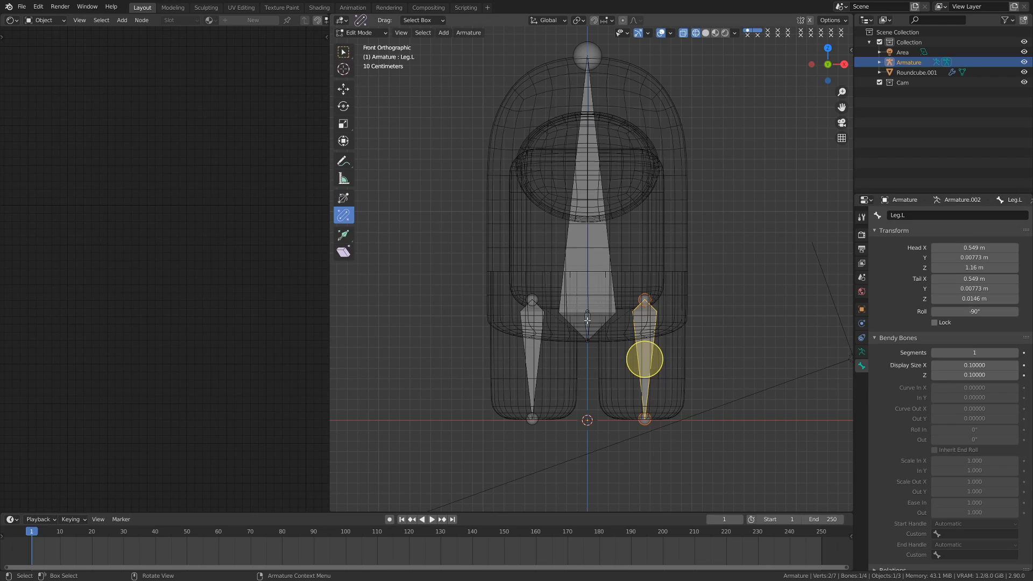
# Step: Rename the short central bone as Root
pyautogui.click(588, 320)
pyautogui.click(587, 320)
pyautogui.click(906, 215)
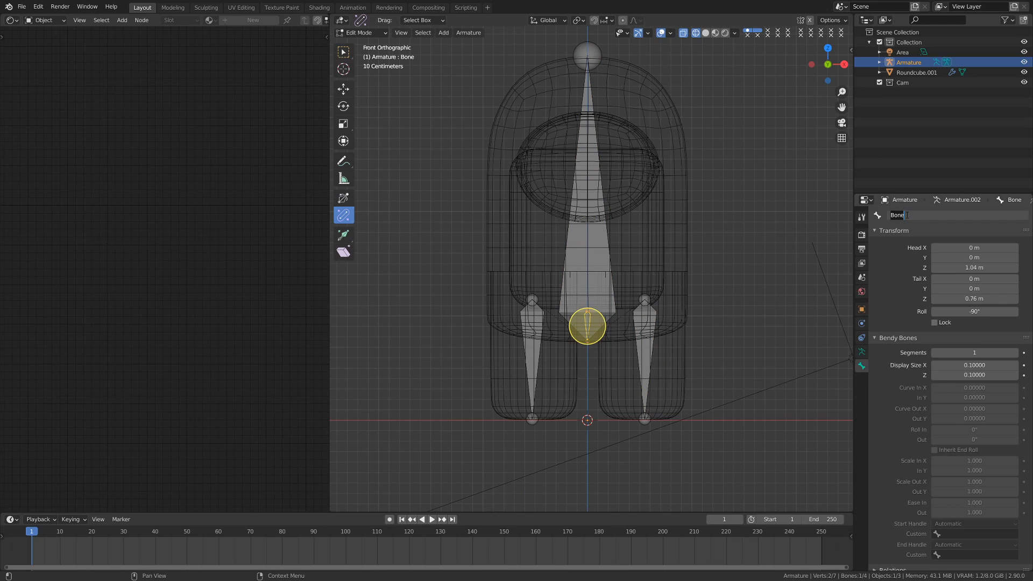
pyautogui.write('Root')
pyautogui.press('Return')
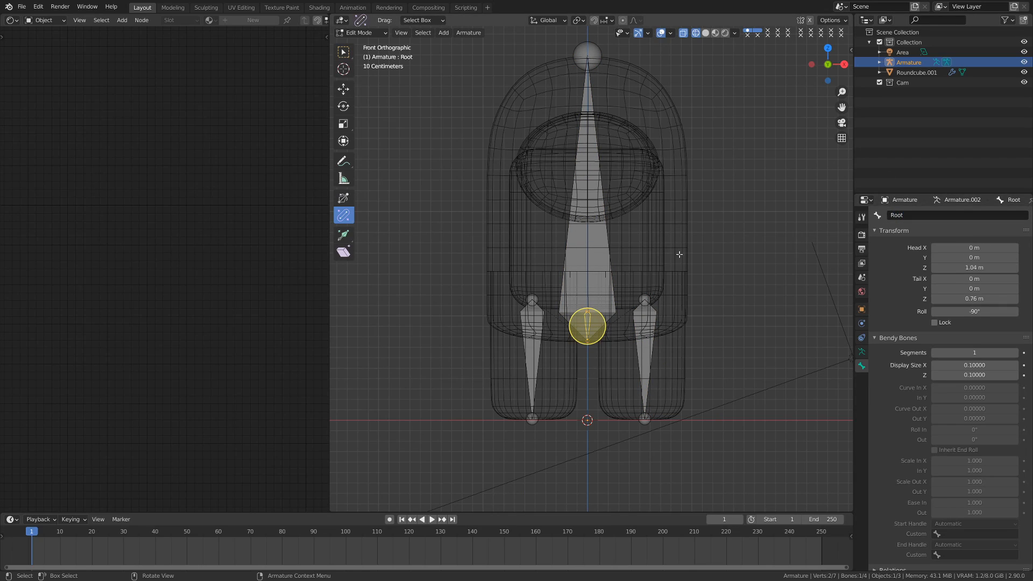
# Step: Rename the large central bone reaching the top of the head as Body
pyautogui.click(592, 259)
pyautogui.click(924, 216)
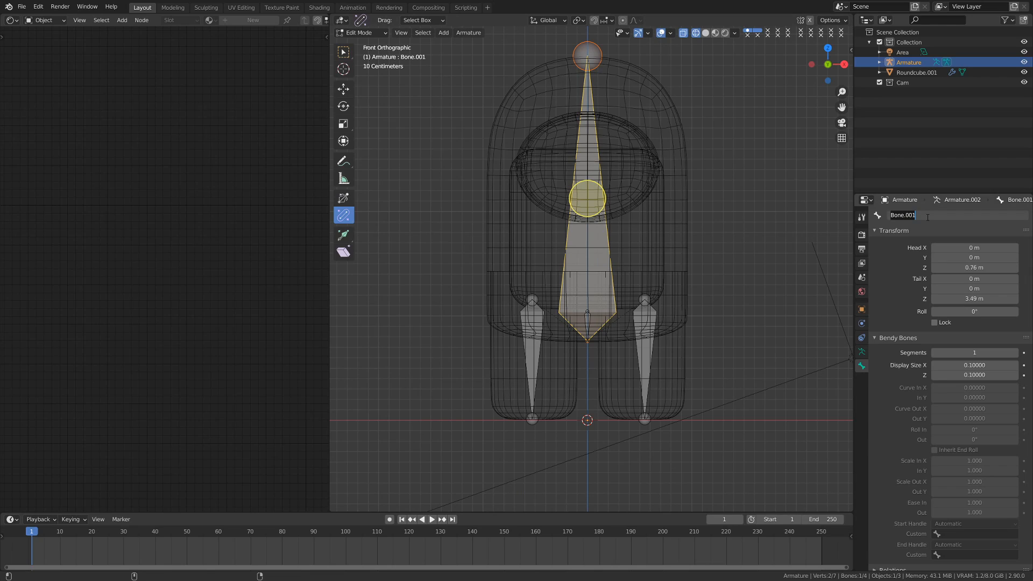
pyautogui.write('Body')
pyautogui.press('Return')
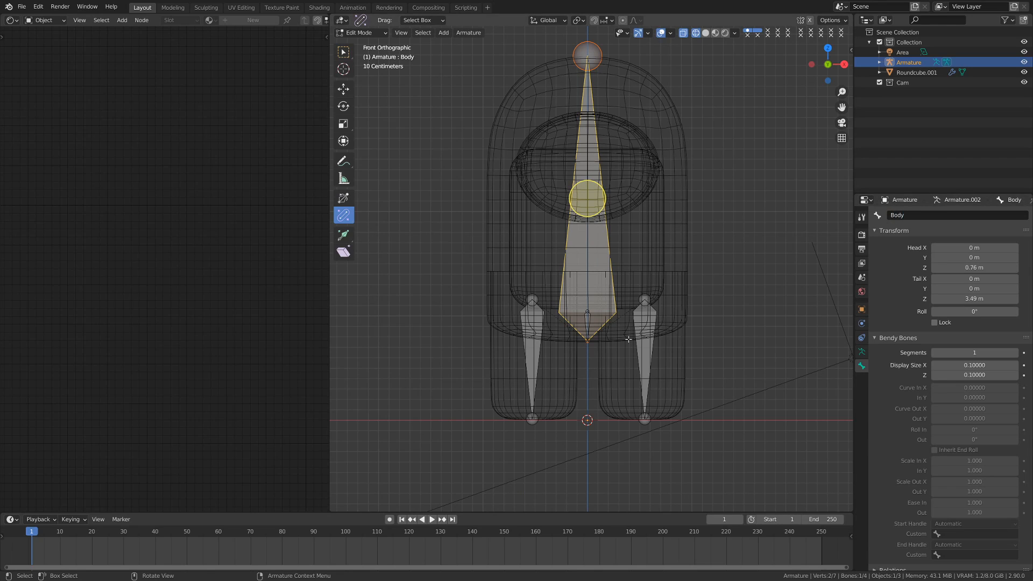
# Step: Deselect all bones and switch the armature to Object Mode
pyautogui.hotkey('alt', 'a')
pyautogui.hotkey('ctrl', 'Tab')
pyautogui.click(566, 315)
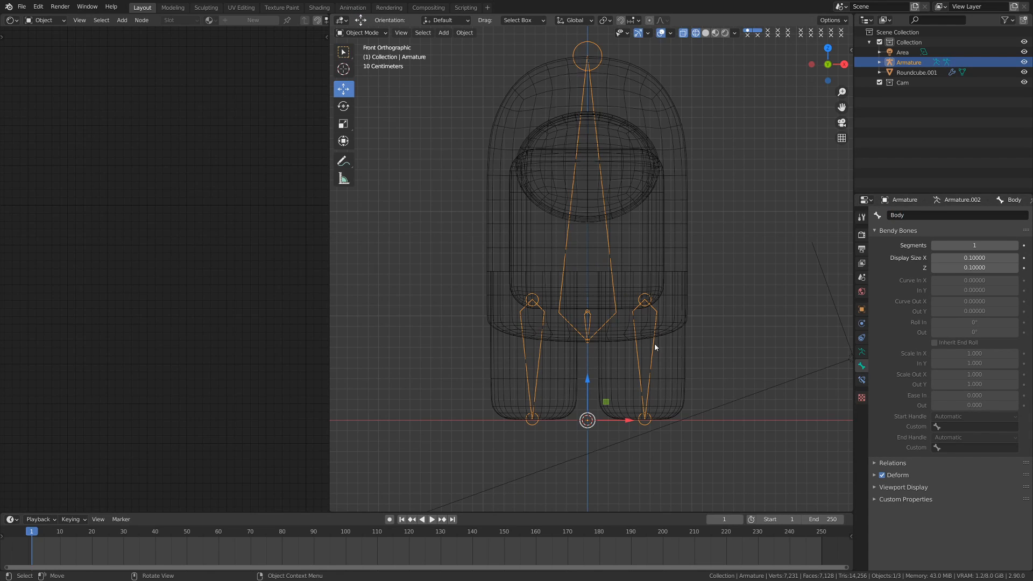
# Step: Parent the character mesh to the armature using Armature Deform With Empty Groups
pyautogui.click(661, 357)
pyautogui.keyDown('shift'); pyautogui.click(614, 318); pyautogui.keyUp('shift')
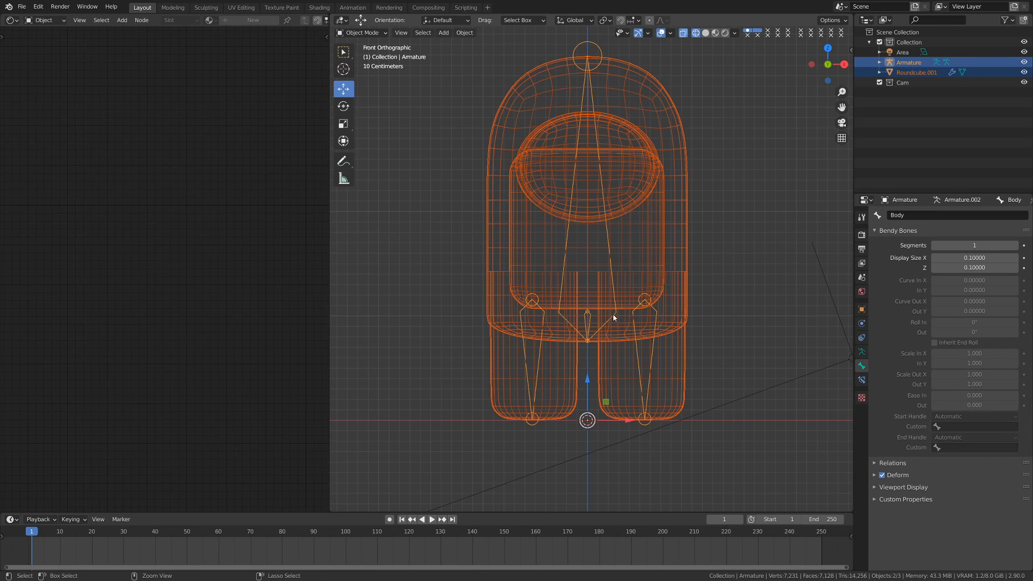
pyautogui.hotkey('ctrl', 'p')
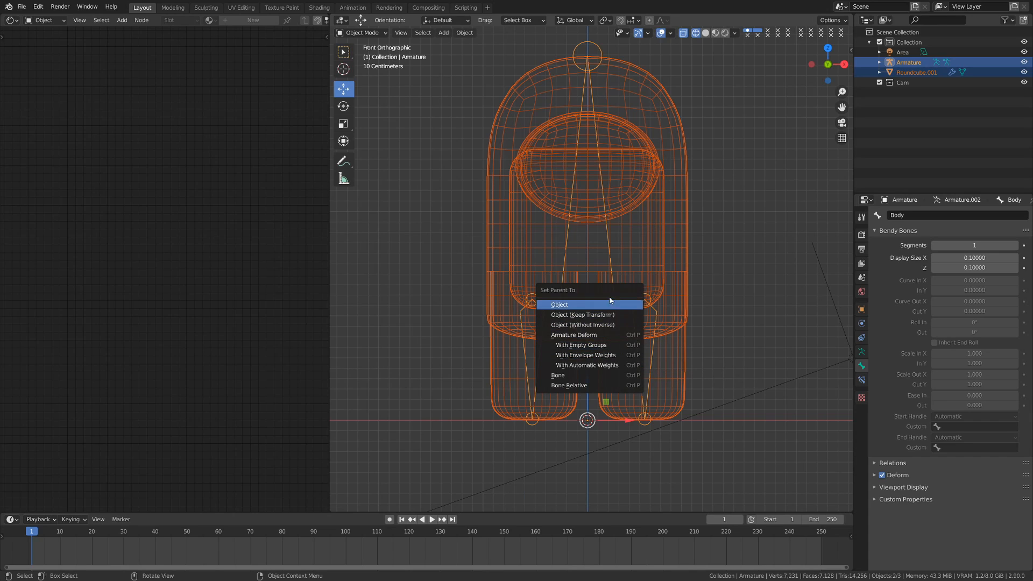
pyautogui.click(608, 347)
# Step: Move the Armature modifier above the Subdivision modifier in the character mesh's modifier stack
pyautogui.click(667, 297)
pyautogui.click(861, 323)
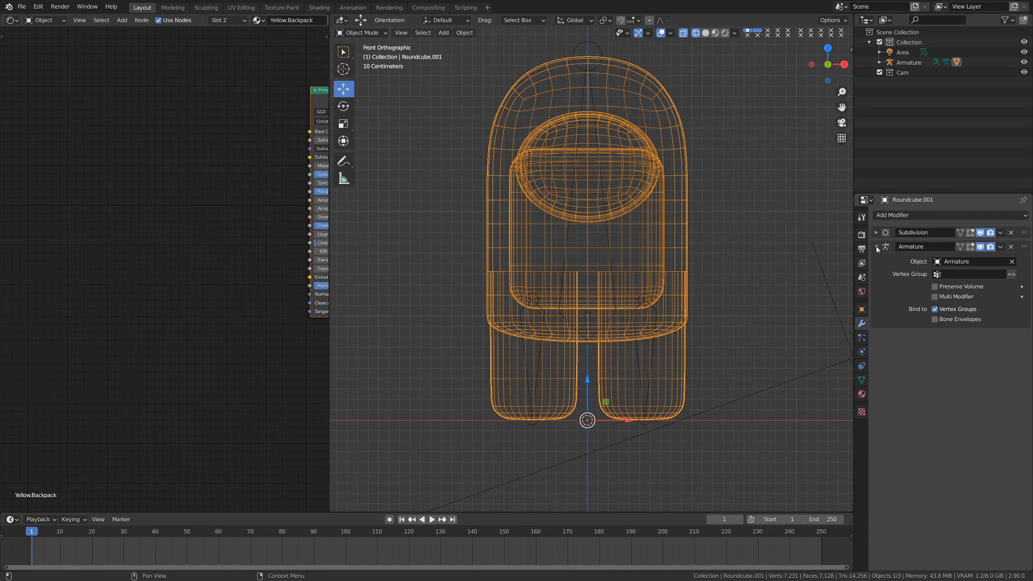
pyautogui.click(876, 246)
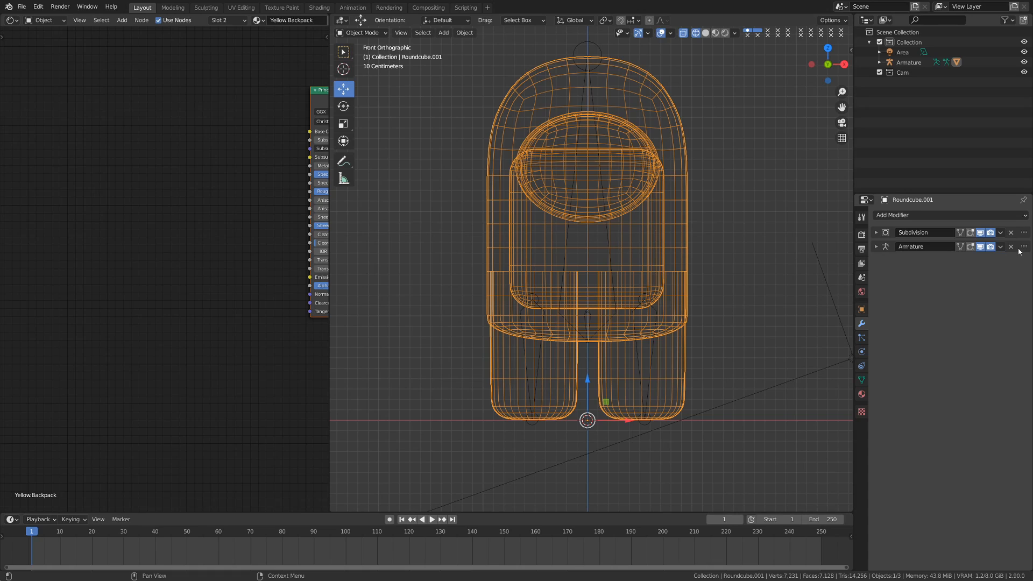
pyautogui.moveTo(1022, 247); pyautogui.dragTo(1022, 232)
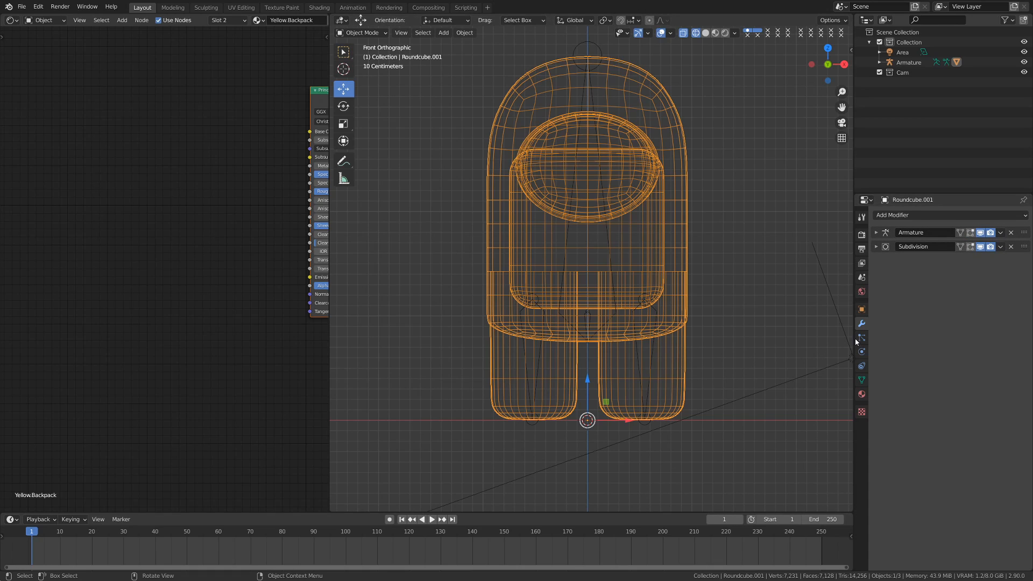
# Step: Show the character mesh's vertex groups, deselect everything and save the file
pyautogui.click(861, 379)
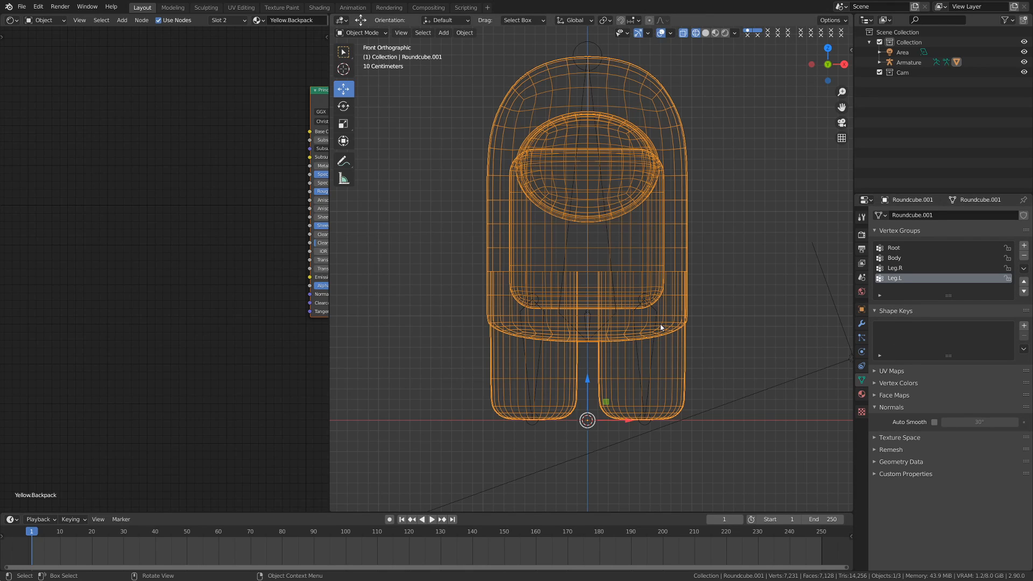
pyautogui.hotkey('alt', 'a')
pyautogui.keyDown('shift'); pyautogui.moveTo(650, 376); pyautogui.dragTo(677, 357, button='middle'); pyautogui.keyUp('shift')
pyautogui.hotkey('ctrl', 's')
# Step: Open the character mesh in Edit Mode with no geometry selected
pyautogui.click(665, 355)
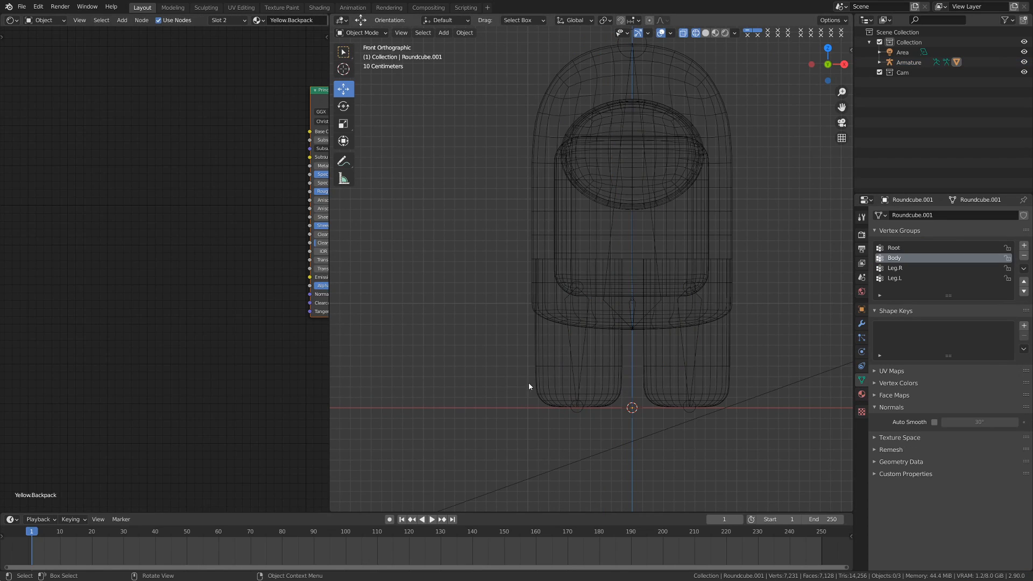
pyautogui.click(653, 389)
pyautogui.hotkey('ctrl', 'Tab')
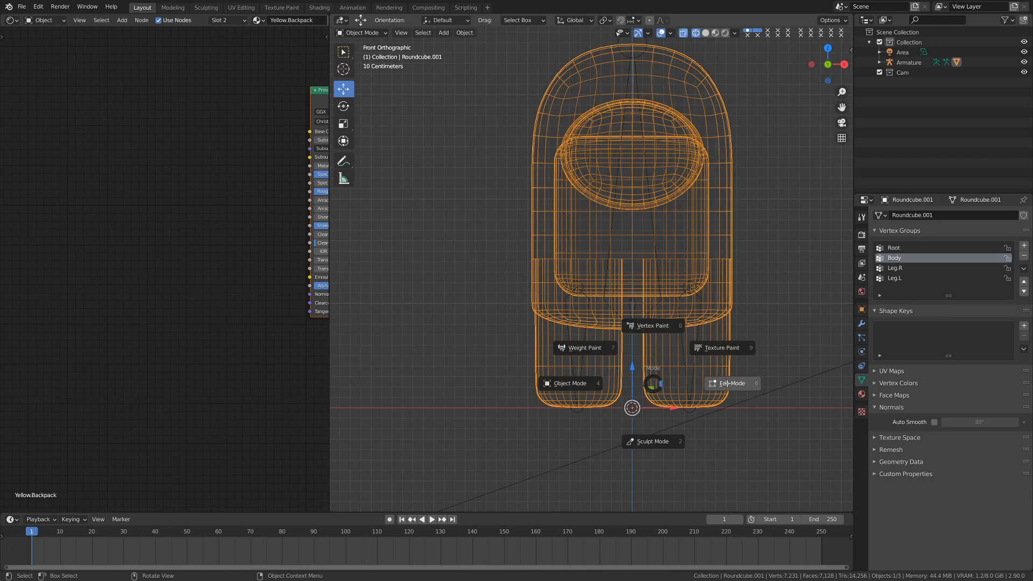
pyautogui.click(682, 381)
pyautogui.keyDown('shift'); pyautogui.moveTo(681, 382); pyautogui.dragTo(580, 380, button='middle'); pyautogui.keyUp('shift')
pyautogui.hotkey('alt', 'a')
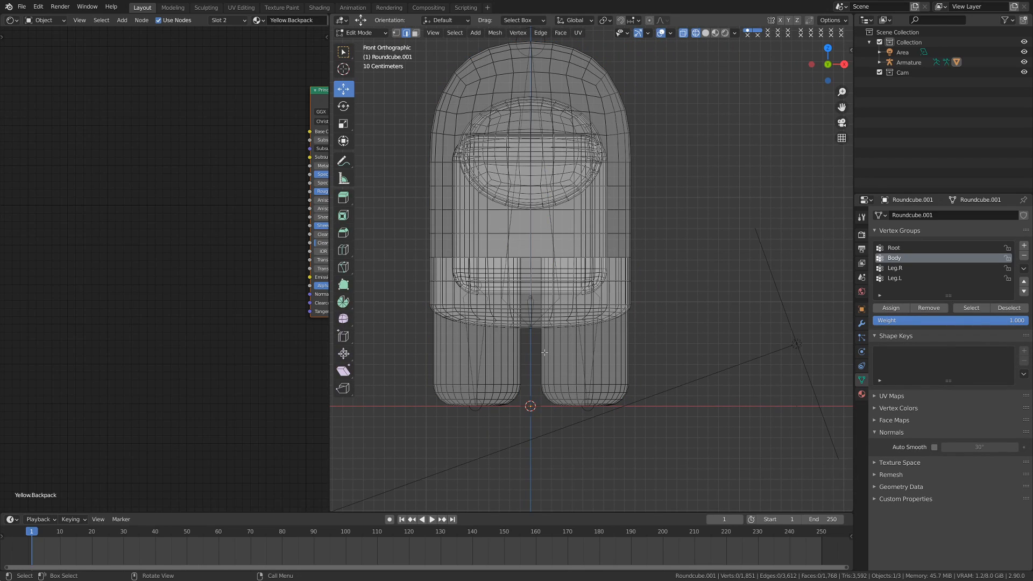
# Step: Assign the whole leg on the positive X side to the Leg.L vertex group with weight 1, and clear the selection
pyautogui.press('l')
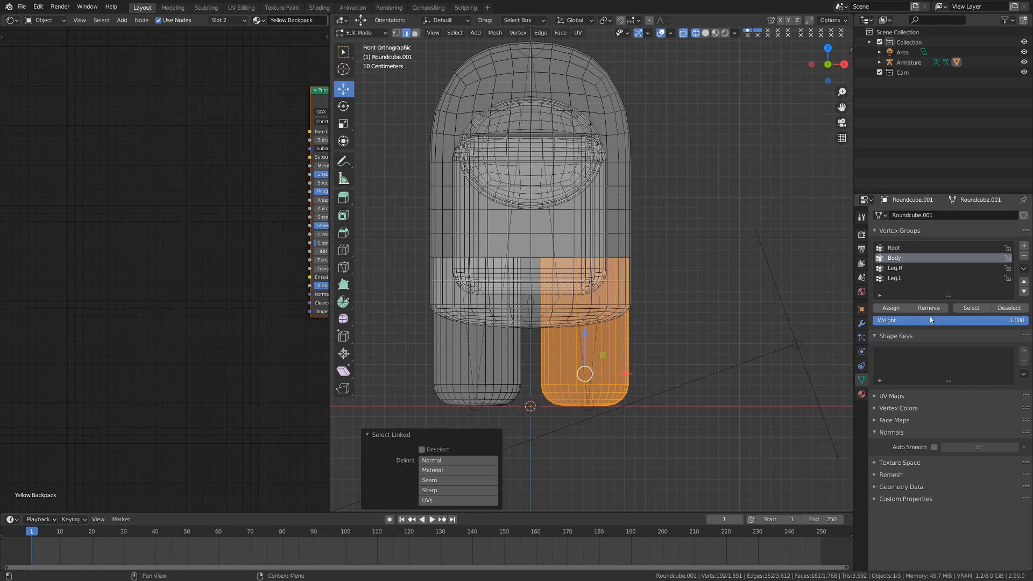
pyautogui.click(909, 283)
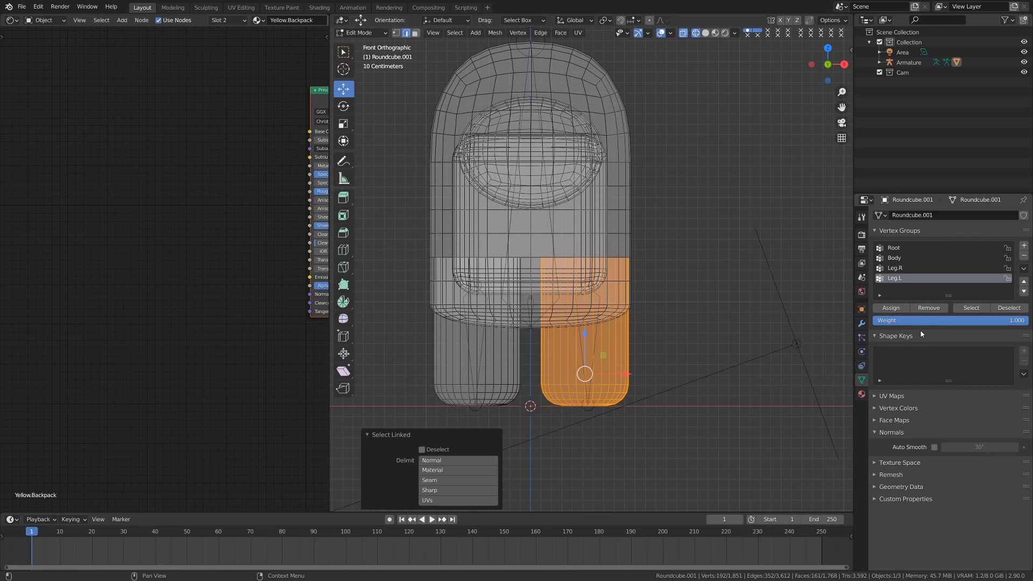
pyautogui.click(1012, 320)
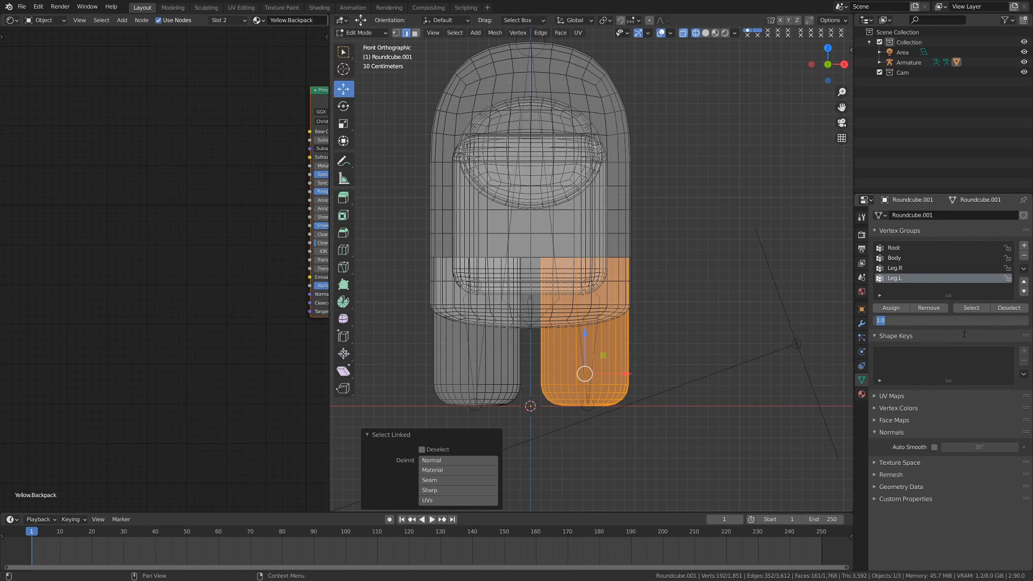
pyautogui.press('Return')
pyautogui.click(890, 308)
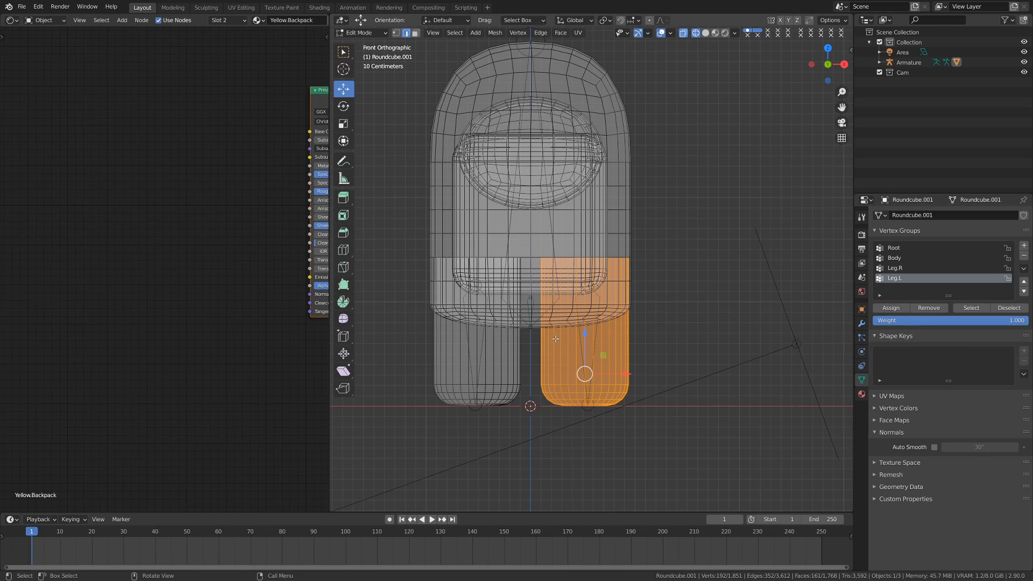
pyautogui.hotkey('alt', 'a')
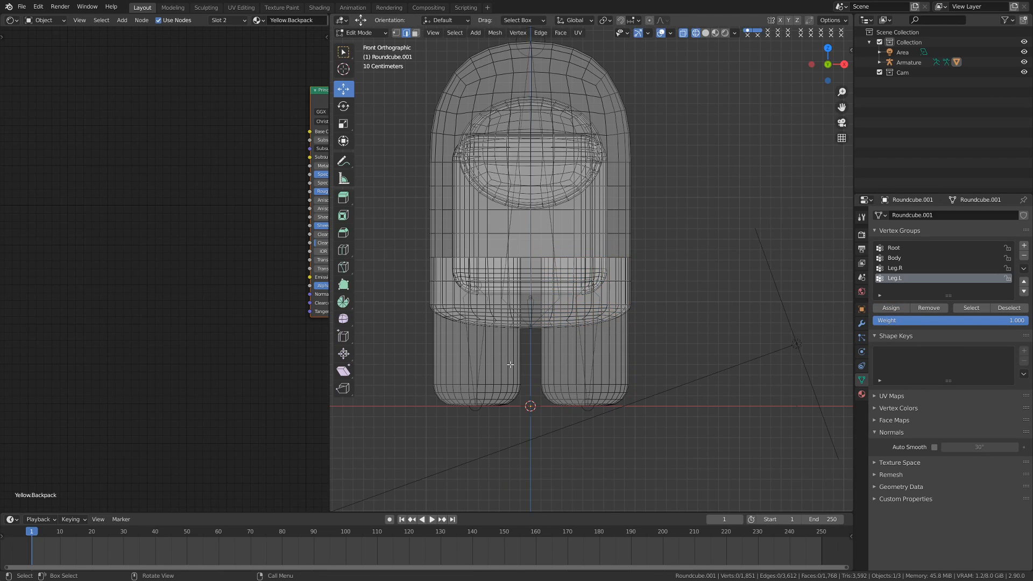
# Step: Assign the whole leg on the negative X side to the Leg.R vertex group with weight 1, and clear the selection
pyautogui.press('l')
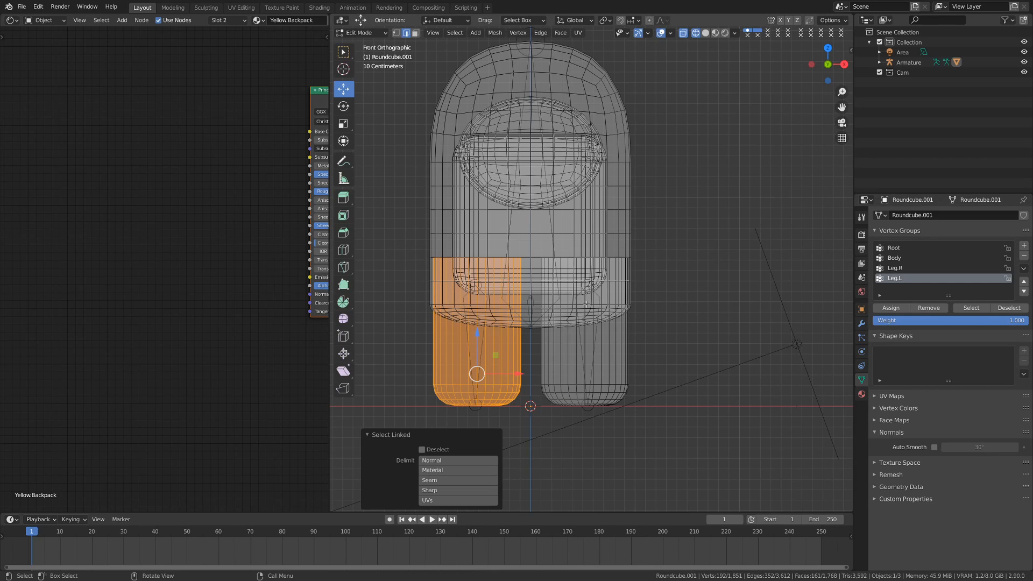
pyautogui.click(921, 268)
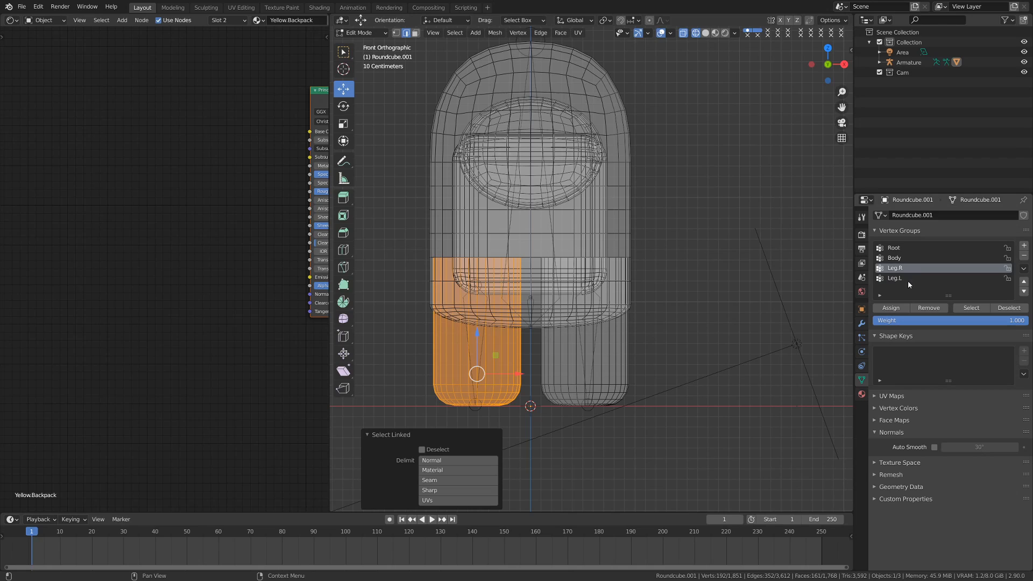
pyautogui.click(890, 307)
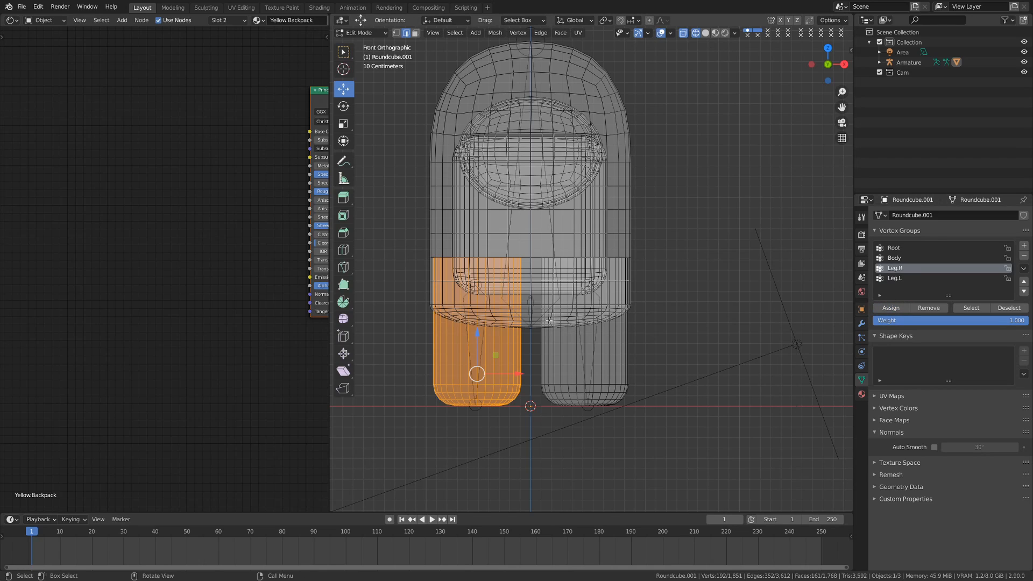
pyautogui.hotkey('alt', 'a')
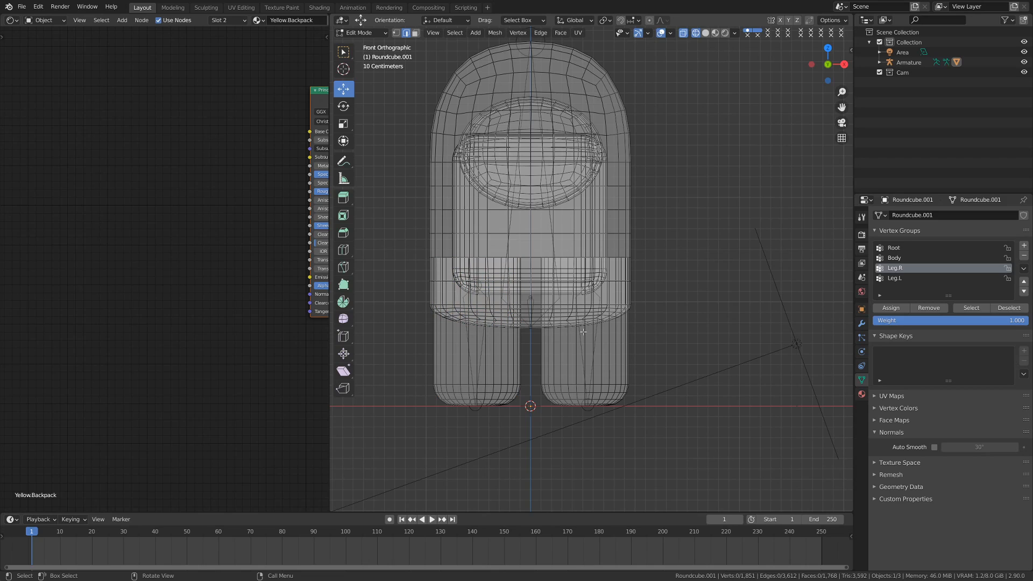
# Step: Assign all mesh geometry except the Leg.R and Leg.L vertices to the Body vertex group with weight 1
pyautogui.press('a')
pyautogui.keyDown('shift'); pyautogui.moveTo(632, 332); pyautogui.dragTo(680, 335, button='middle'); pyautogui.keyUp('shift')
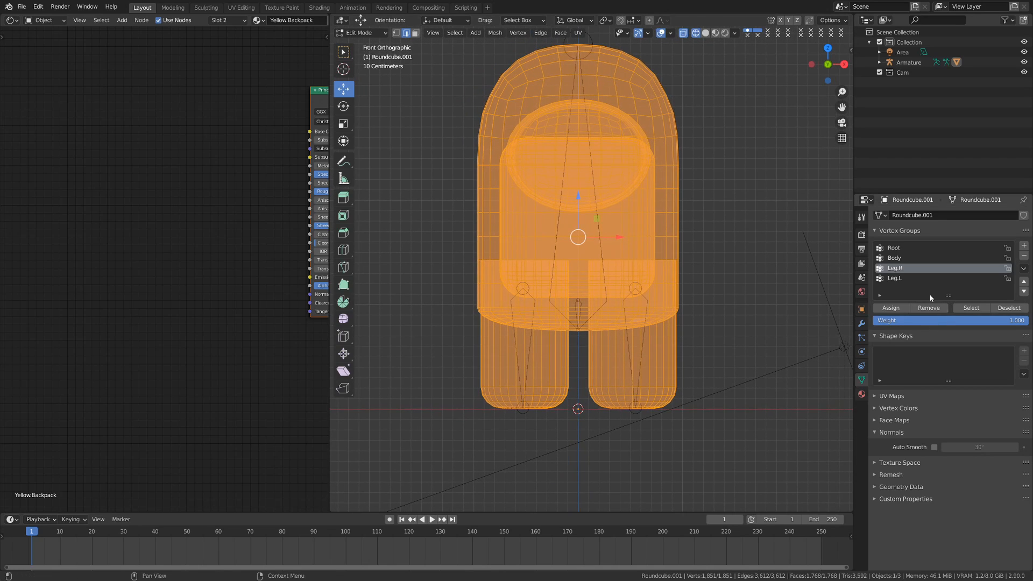
pyautogui.click(1011, 309)
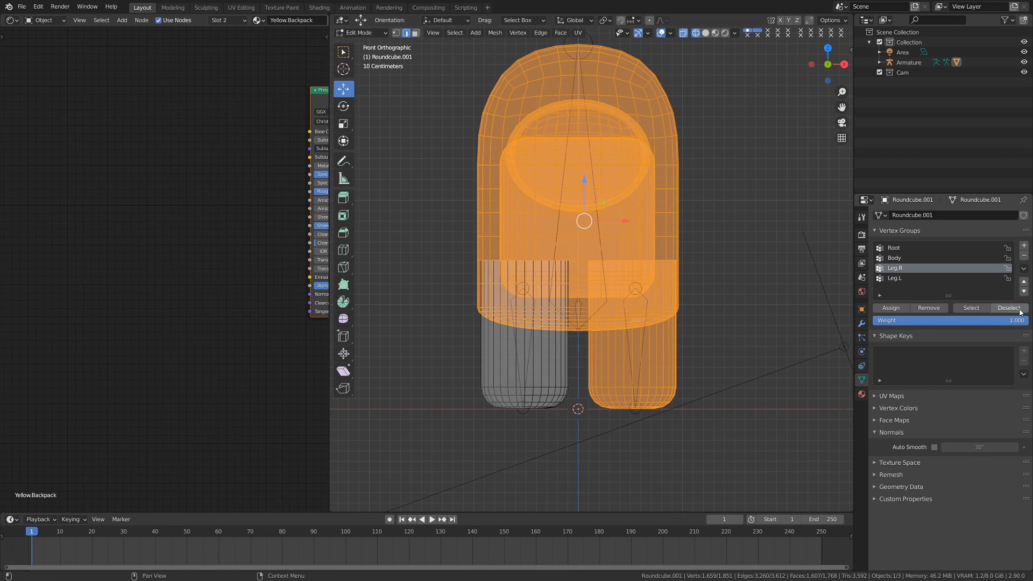
pyautogui.click(914, 279)
pyautogui.click(1011, 309)
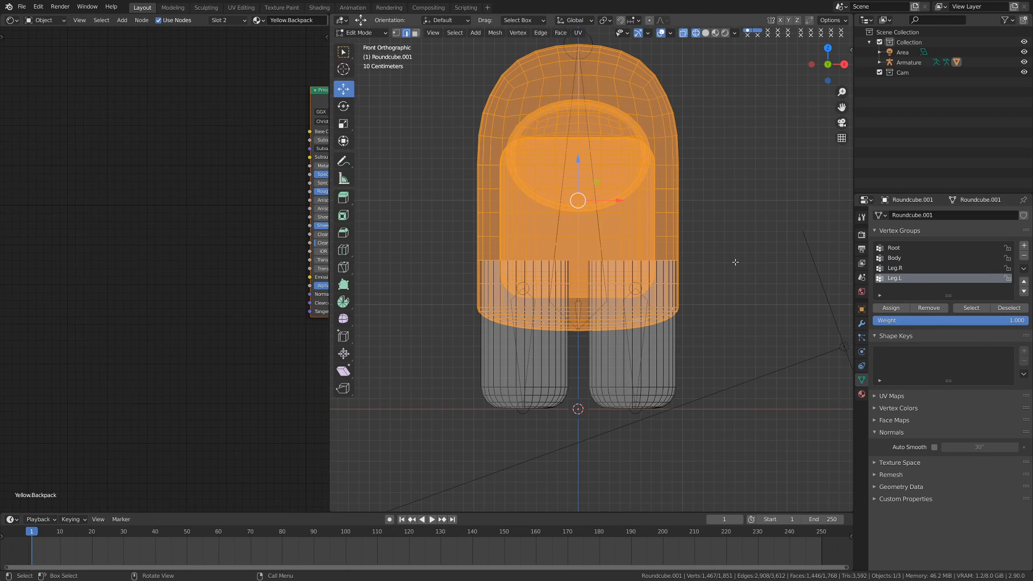
pyautogui.click(913, 258)
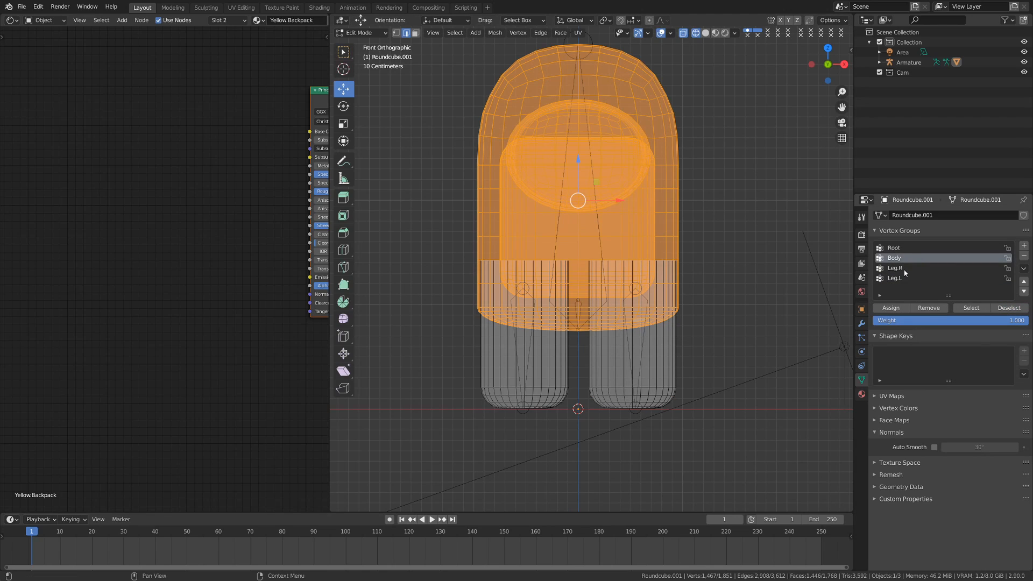
pyautogui.click(891, 311)
pyautogui.hotkey('alt', 'a')
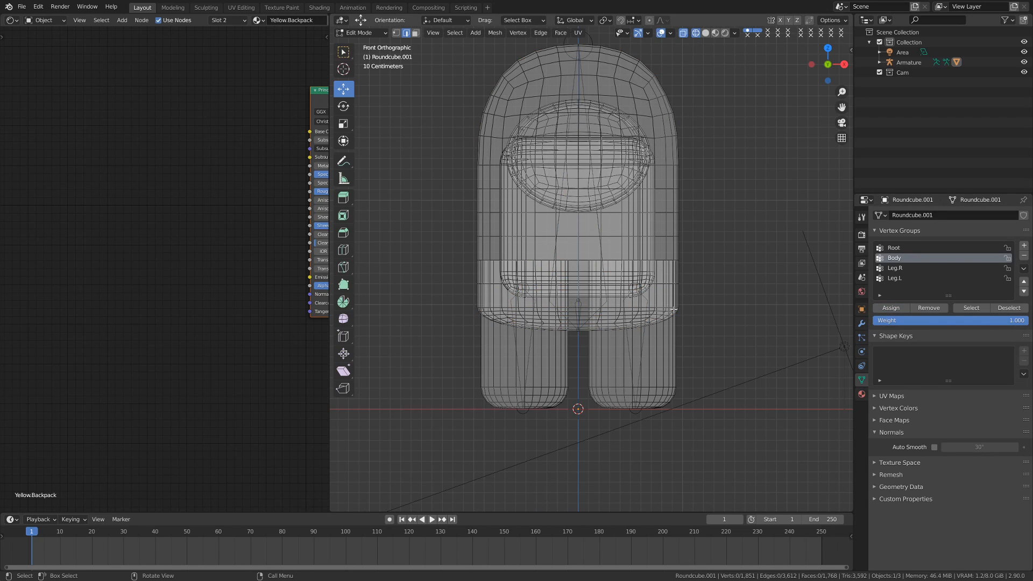
# Step: Return the mesh to Object Mode and switch the viewport to solid shading
pyautogui.hotkey('ctrl', 'Tab')
pyautogui.click(562, 311)
pyautogui.press('z')
pyautogui.click(654, 318)
# Step: Set the armature to display In Front so its bones show through the character mesh
pyautogui.moveTo(667, 323); pyautogui.dragTo(573, 330, button='middle')
pyautogui.click(620, 84)
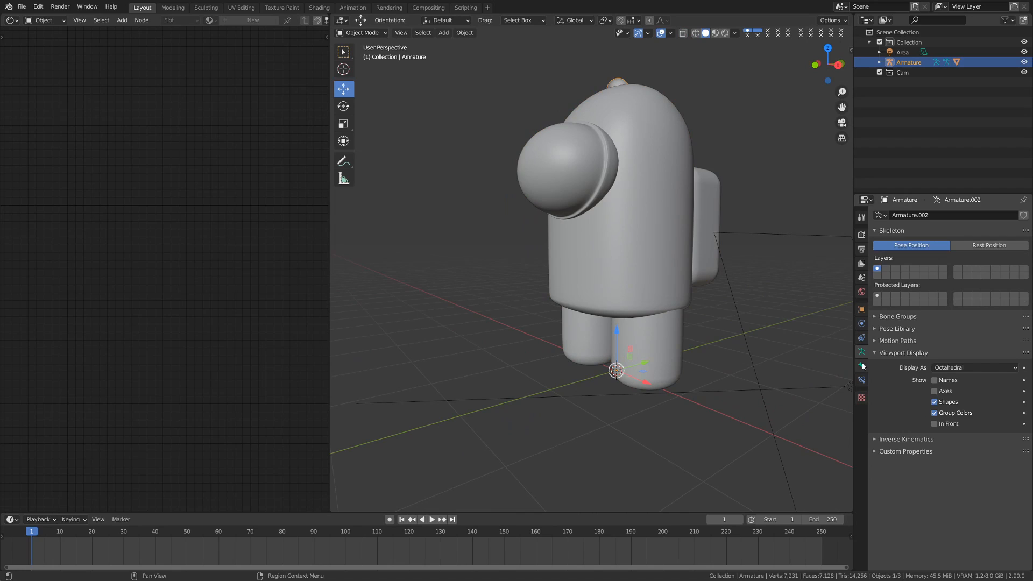
pyautogui.click(934, 423)
pyautogui.moveTo(635, 344); pyautogui.dragTo(621, 335, button='middle')
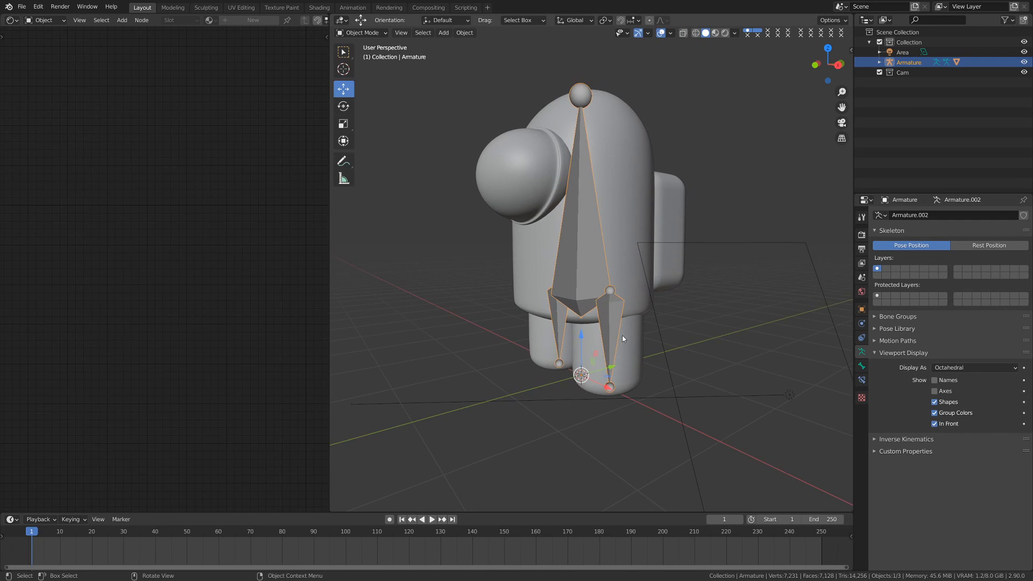
# Step: Try rotating the Leg.L bone in Pose Mode to test the leg's deformation, and cancel the rotation
pyautogui.hotkey('ctrl', 'Tab')
pyautogui.click(613, 414)
pyautogui.click(615, 359)
pyautogui.press('r')
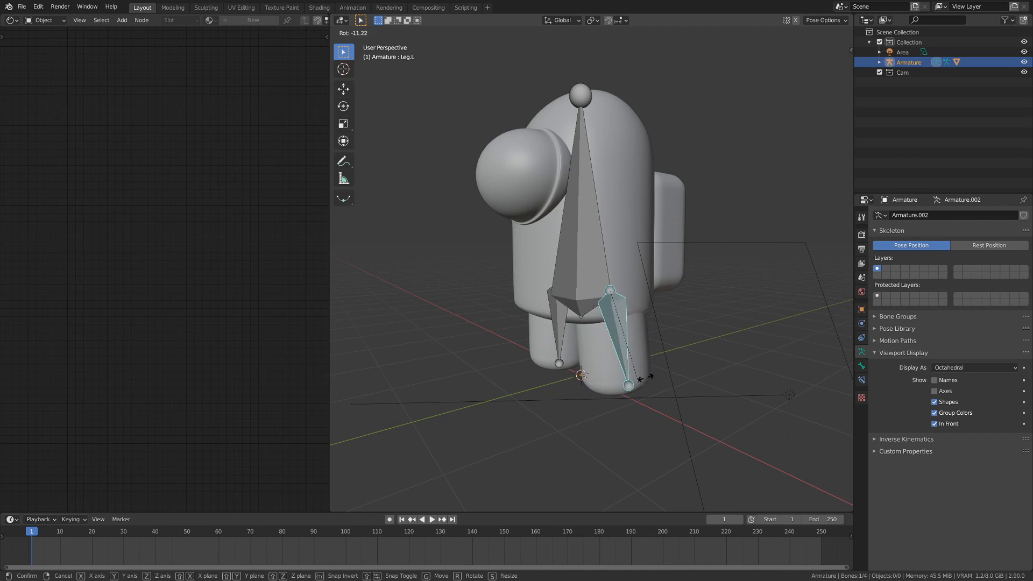
pyautogui.rightClick(565, 299)
# Step: Try rotating the Body bone, cancel the rotation, and return the armature to Object Mode in front view
pyautogui.click(566, 299)
pyautogui.press('r')
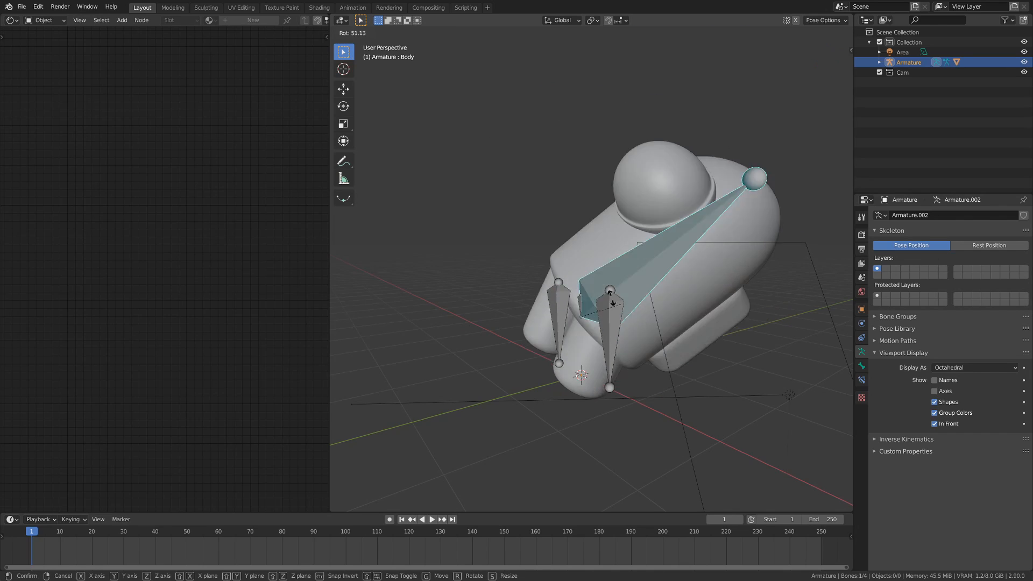
pyautogui.rightClick(529, 302)
pyautogui.press('KP_1')
pyautogui.hotkey('ctrl', 'Tab')
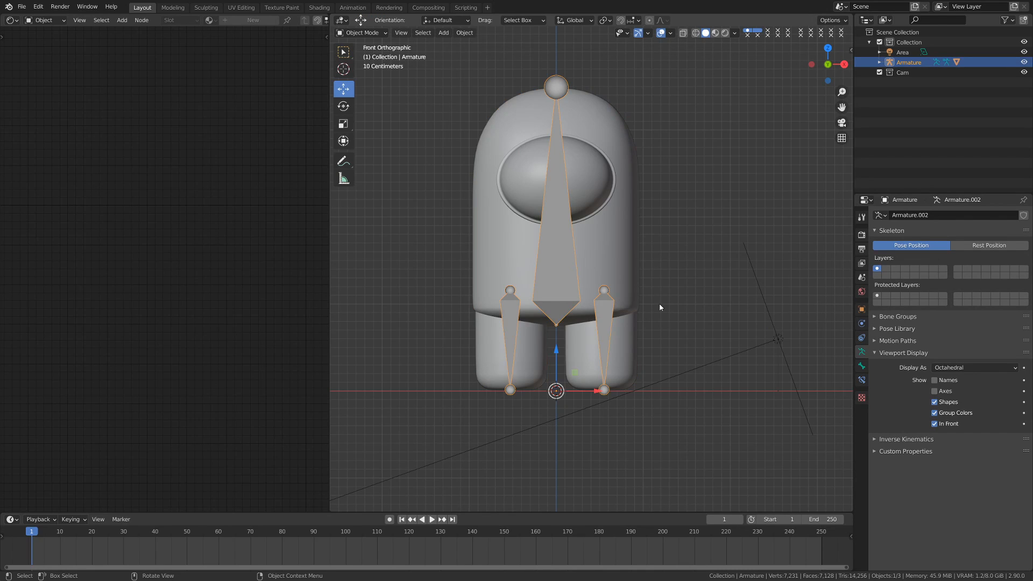
# Step: Remove both legs' geometry from the Body vertex group in Edit Mode, and return the mesh to Object Mode
pyautogui.keyDown('shift'); pyautogui.moveTo(663, 268); pyautogui.dragTo(674, 274, button='middle'); pyautogui.keyUp('shift')
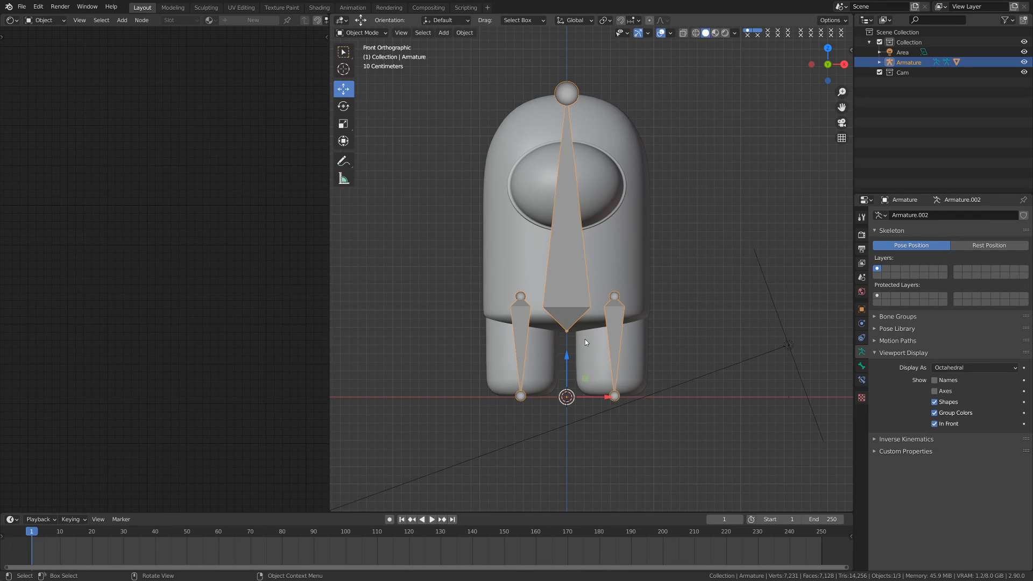
pyautogui.click(604, 263)
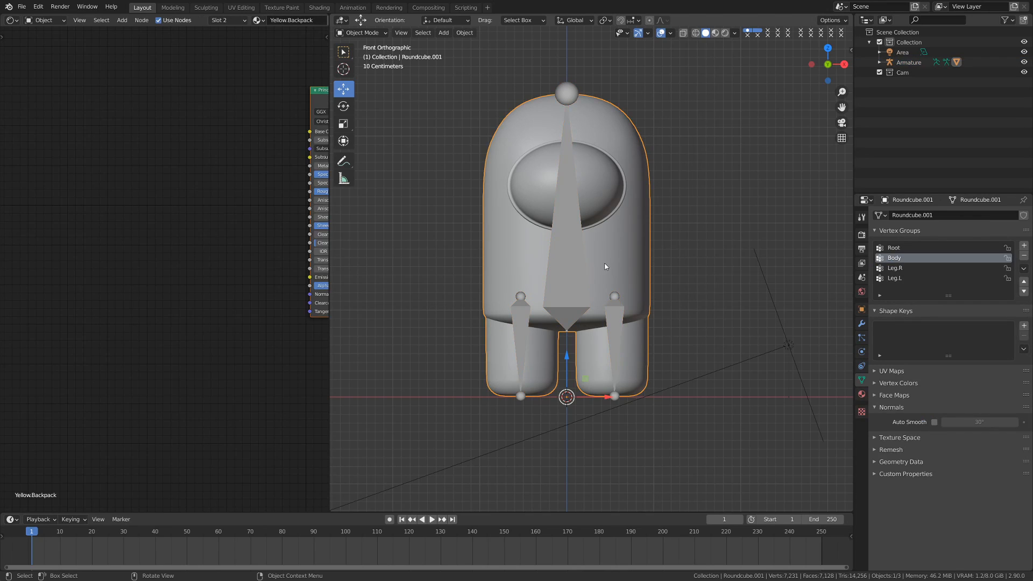
pyautogui.hotkey('ctrl', 'Tab')
pyautogui.click(688, 263)
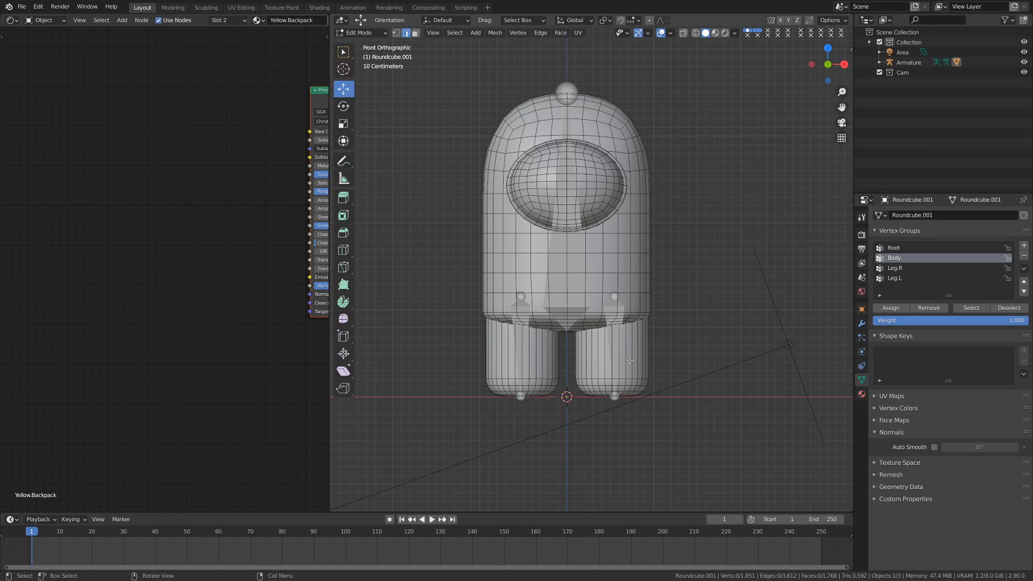
pyautogui.press('l')
pyautogui.press('l')
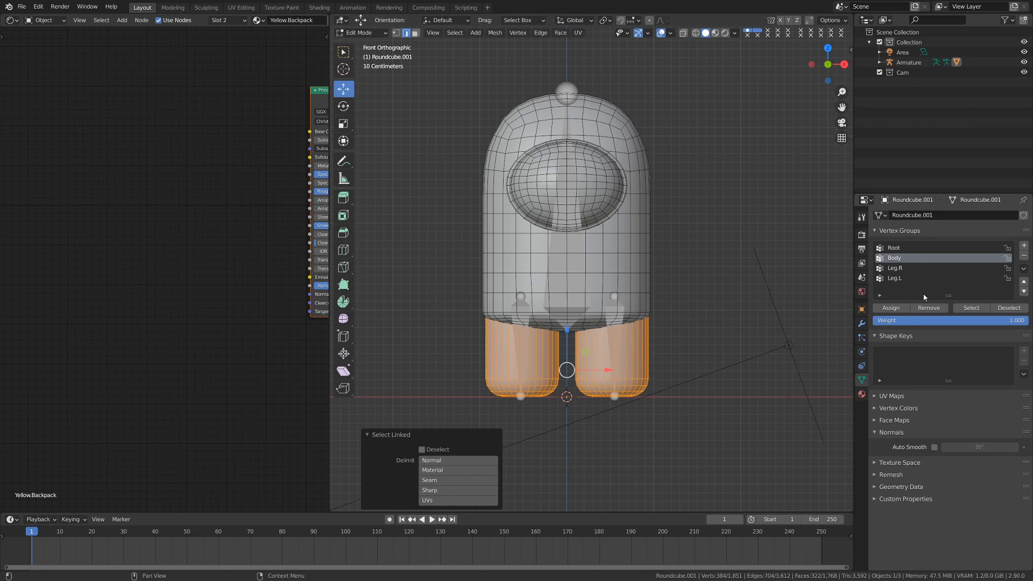
pyautogui.click(927, 311)
pyautogui.keyDown('shift'); pyautogui.moveTo(611, 399); pyautogui.dragTo(622, 389, button='middle'); pyautogui.keyUp('shift')
pyautogui.keyDown('shift'); pyautogui.moveTo(673, 329); pyautogui.dragTo(651, 351, button='middle'); pyautogui.keyUp('shift')
pyautogui.hotkey('alt', 'a')
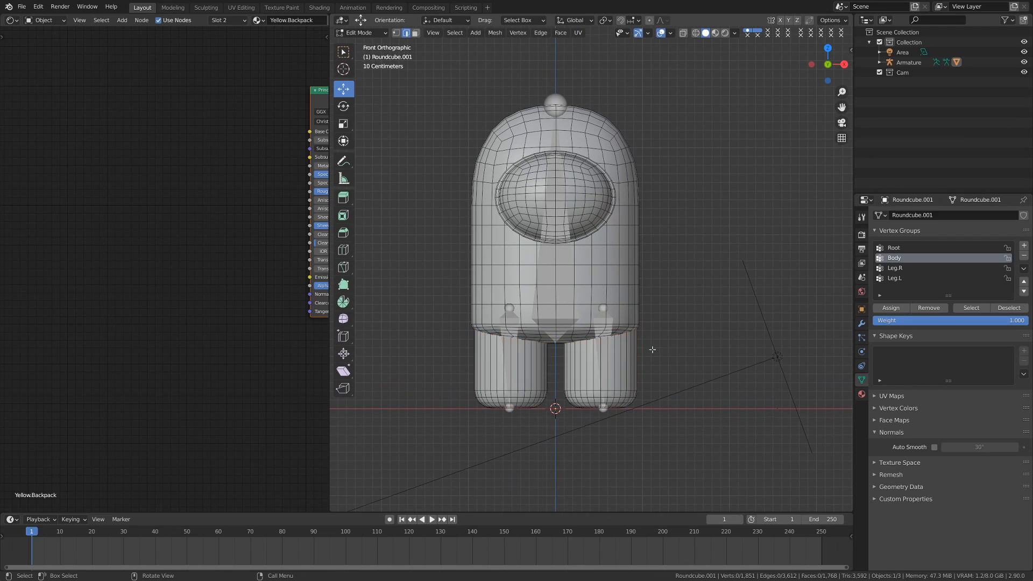
pyautogui.hotkey('ctrl', 'Tab')
pyautogui.click(546, 349)
# Step: Try rotating the armature's Body bone in Pose Mode to test the body's deformation, and cancel the rotation
pyautogui.keyDown('shift'); pyautogui.moveTo(561, 342); pyautogui.dragTo(587, 316, button='middle'); pyautogui.keyUp('shift')
pyautogui.click(588, 316)
pyautogui.hotkey('ctrl', 'Tab')
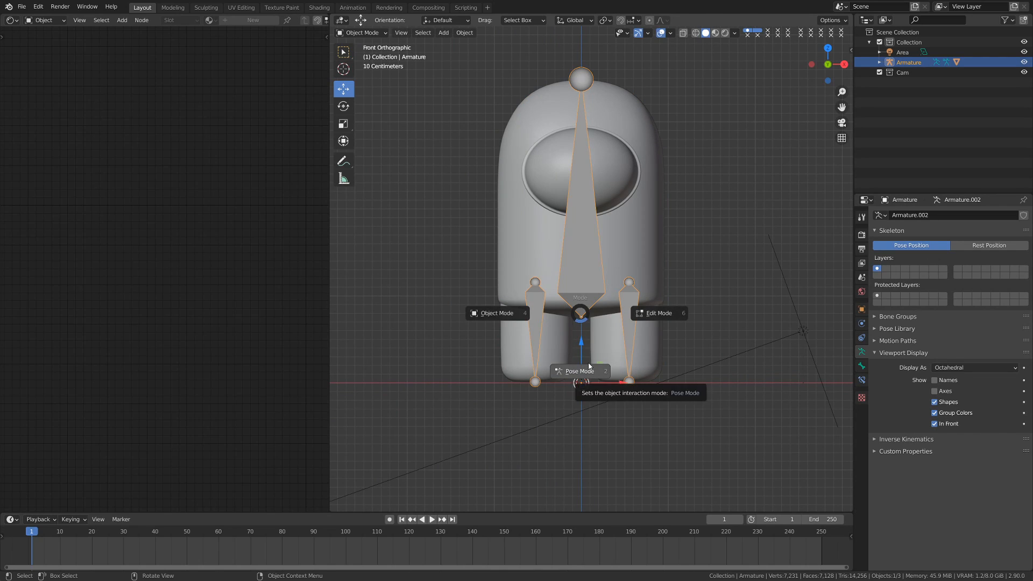
pyautogui.click(584, 367)
pyautogui.click(595, 206)
pyautogui.press('r')
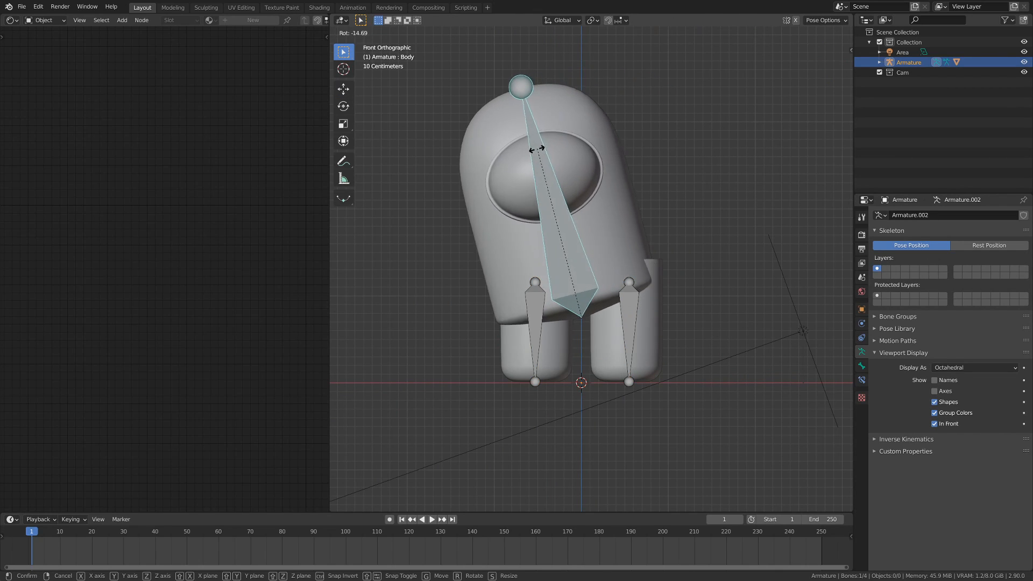
pyautogui.press('Escape')
# Step: Try rotating the Leg.L bone forward and backward in the right orthographic view, cancelling each rotation
pyautogui.press('KP_3')
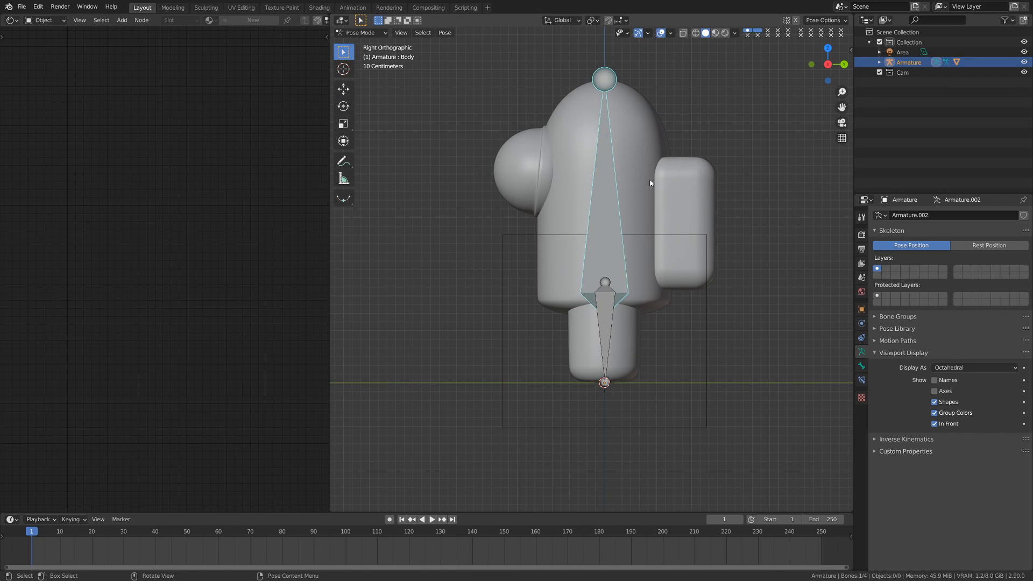
pyautogui.click(600, 349)
pyautogui.press('r')
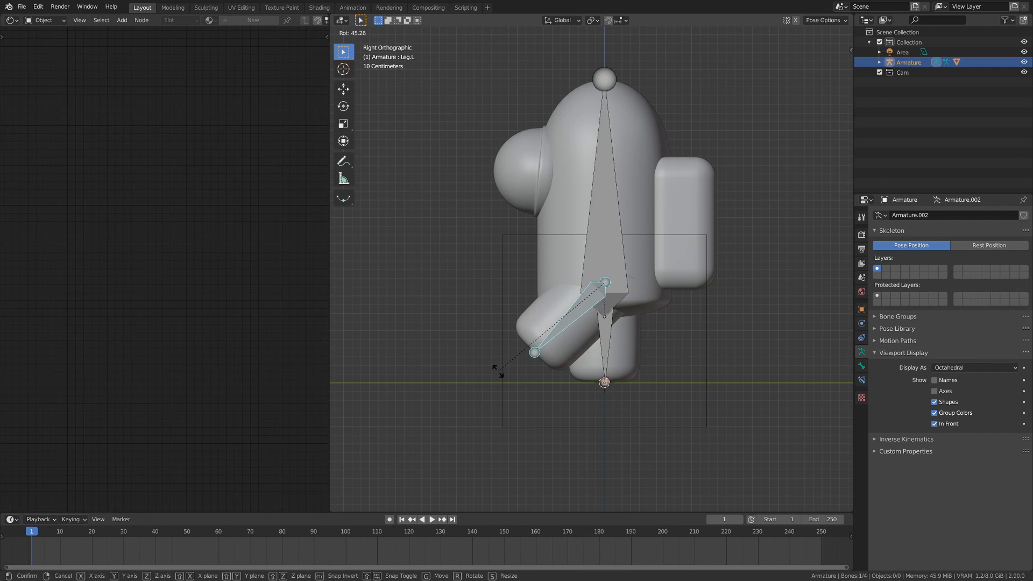
pyautogui.press('Escape')
pyautogui.press('r')
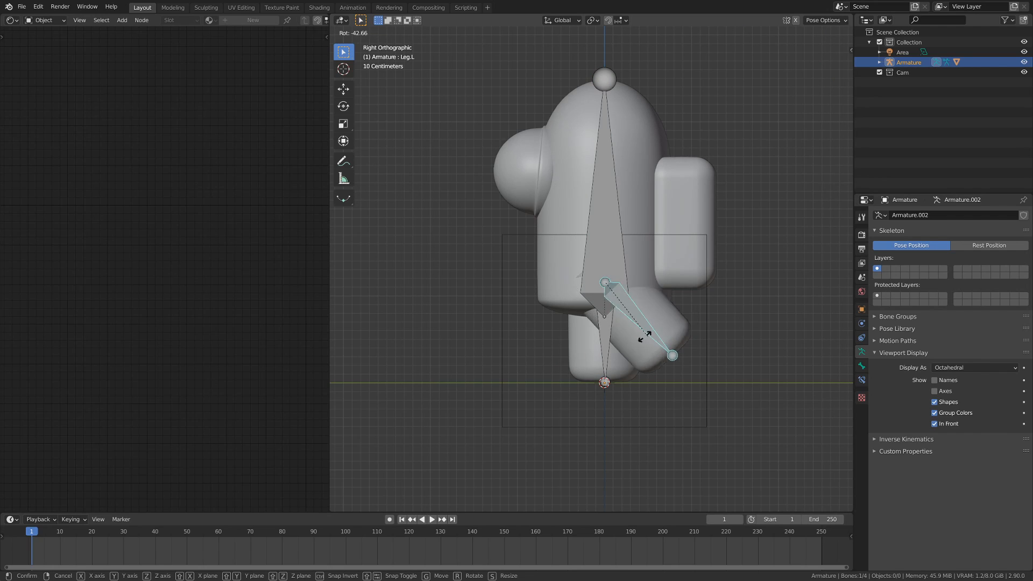
pyautogui.press('Escape')
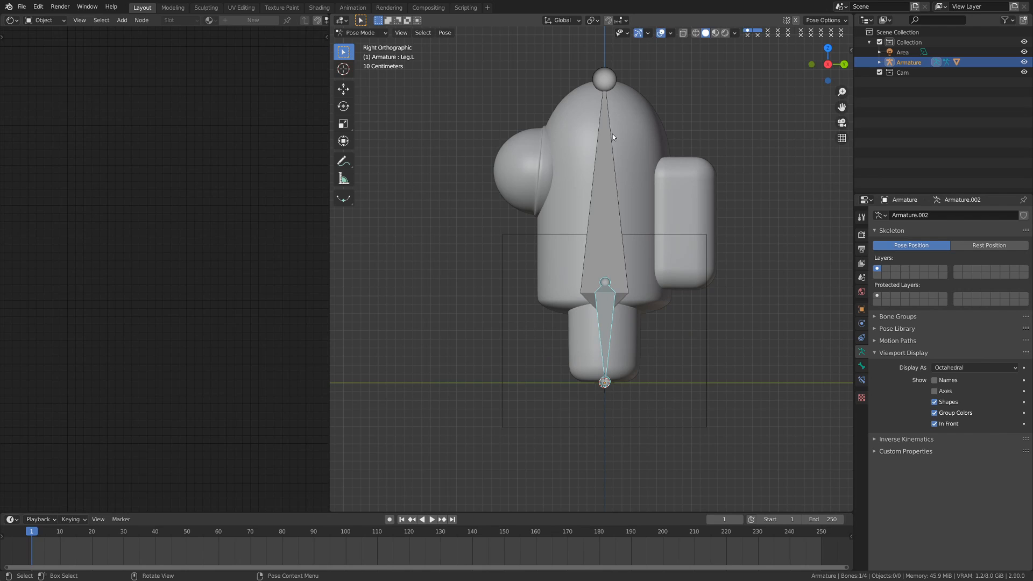
# Step: Try rotating the Body bone again in front view, cancel it, and return the armature to Object Mode
pyautogui.press('KP_1')
pyautogui.click(579, 160)
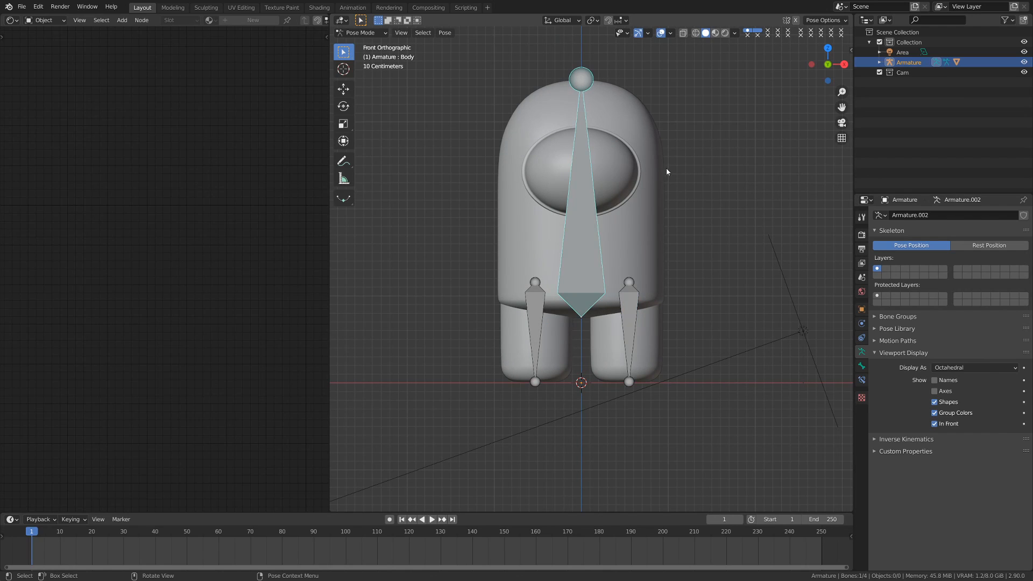
pyautogui.press('r')
pyautogui.press('Escape')
pyautogui.click(617, 347)
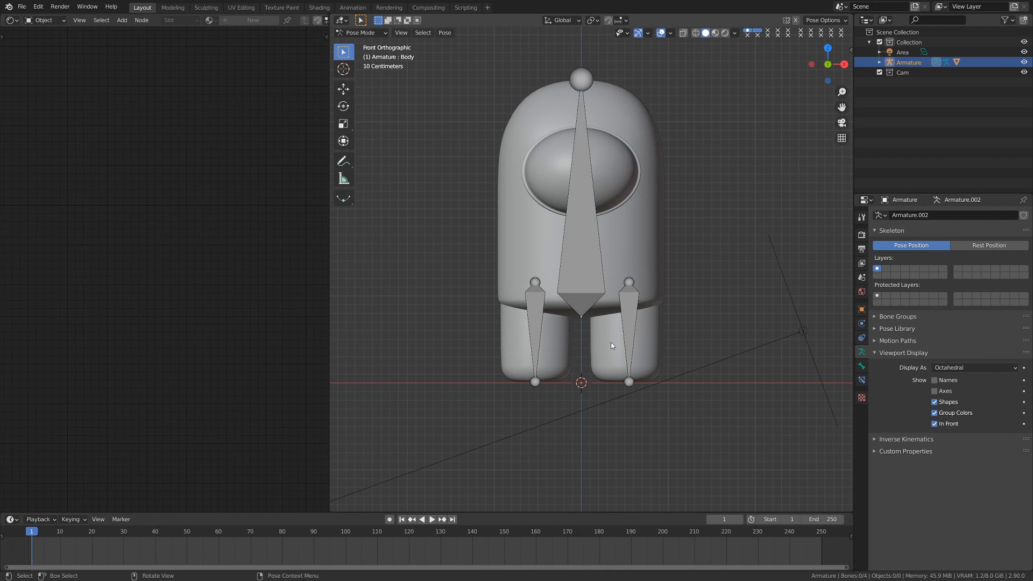
pyautogui.hotkey('ctrl', 'Tab')
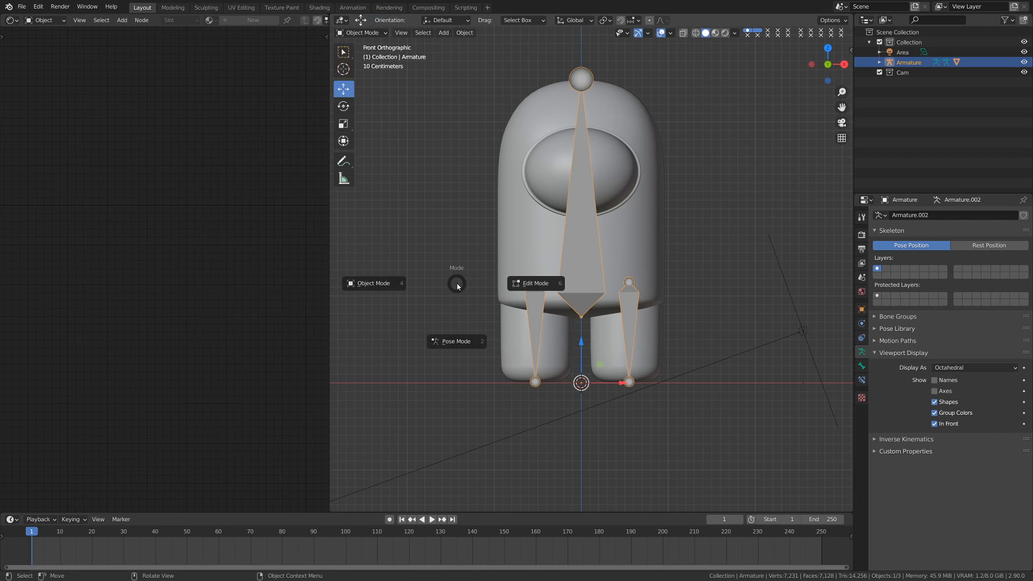
pyautogui.click(449, 284)
# Step: Open the character mesh in Edit Mode with wireframe shading and nothing selected
pyautogui.click(557, 249)
pyautogui.hotkey('ctrl', 'Tab')
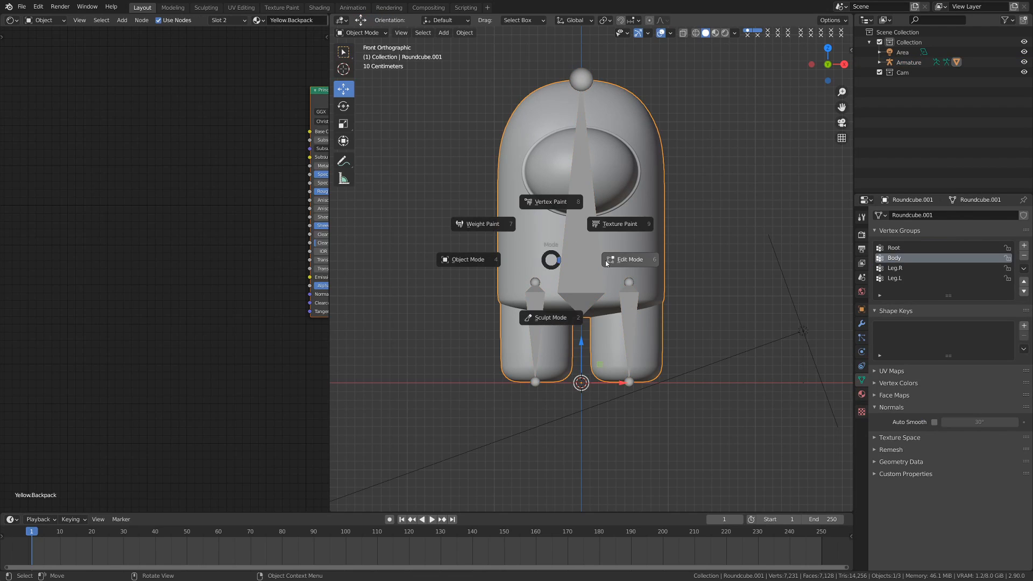
pyautogui.click(616, 262)
pyautogui.scroll(1, 592, 267)
pyautogui.press('z')
pyautogui.click(520, 264)
pyautogui.scroll(2, 518, 266)
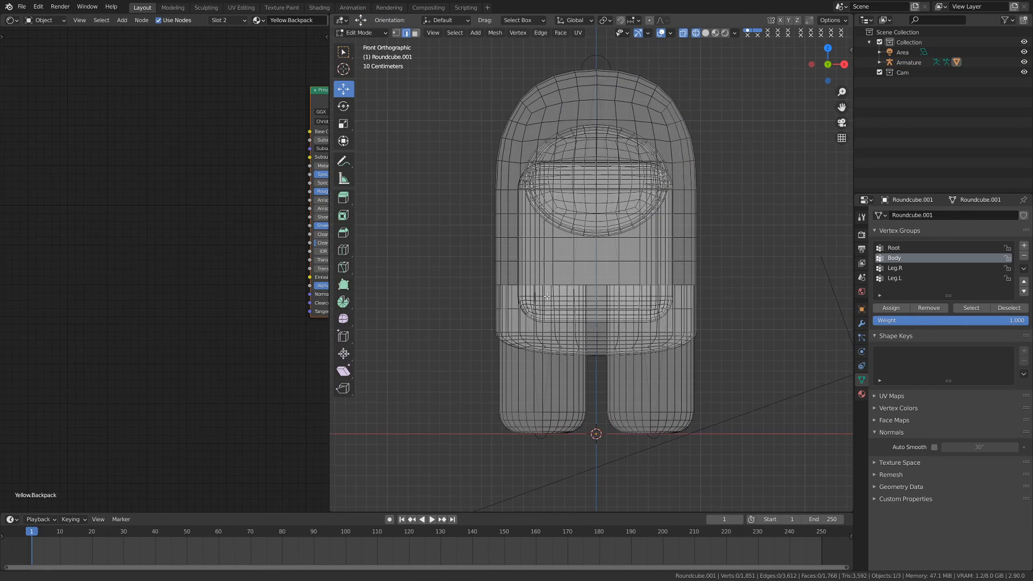
pyautogui.scroll(-1, 509, 277)
pyautogui.keyDown('alt'); pyautogui.click(501, 287); pyautogui.keyUp('alt')
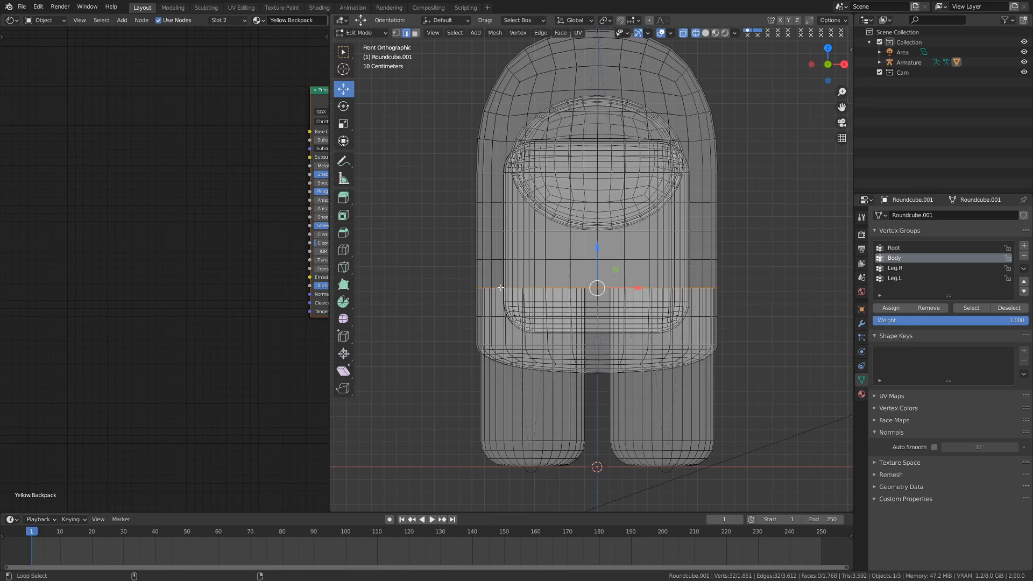
pyautogui.hotkey('alt', 'a')
# Step: Scale the top edge loops of both legs inward together to about 0.87, and return the mesh to Object Mode with solid shading
pyautogui.moveTo(500, 288); pyautogui.dragTo(572, 335, button='middle')
pyautogui.scroll(4, 571, 334)
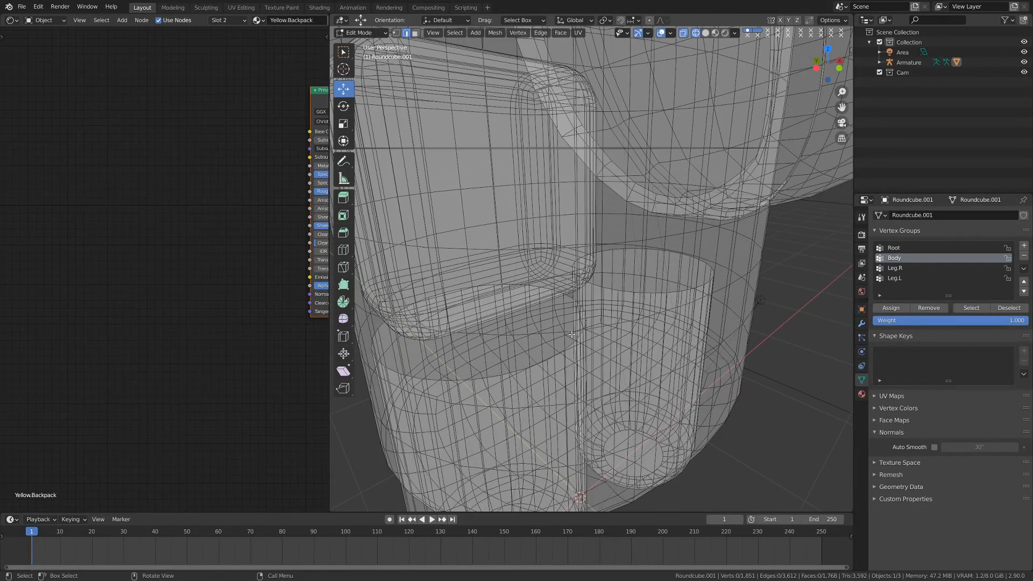
pyautogui.keyDown('alt'); pyautogui.click(568, 297); pyautogui.keyUp('alt')
pyautogui.keyDown('alt'); pyautogui.keyDown('shift'); pyautogui.click(618, 291); pyautogui.keyUp('shift'); pyautogui.keyUp('alt')
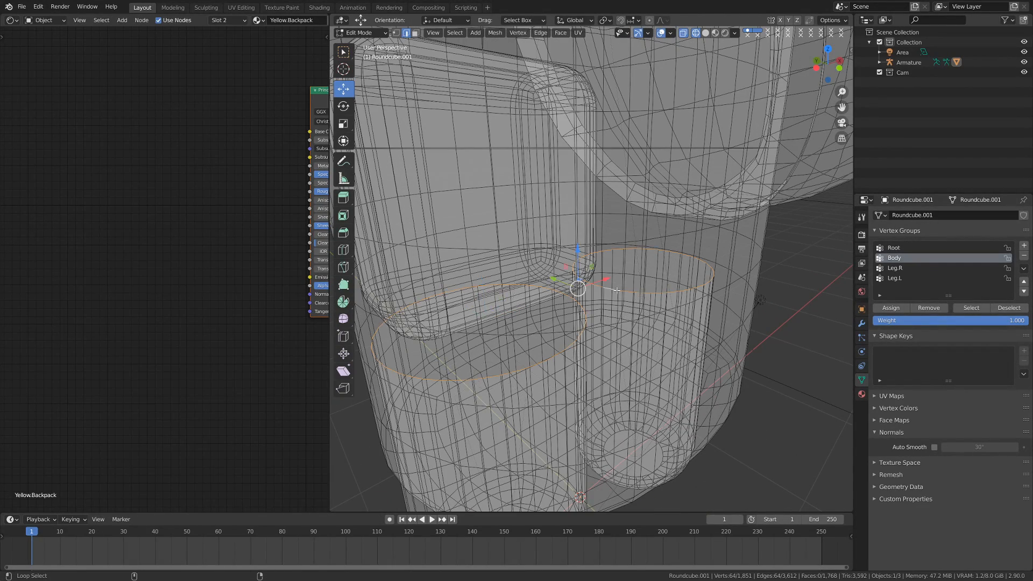
pyautogui.press('KP_3')
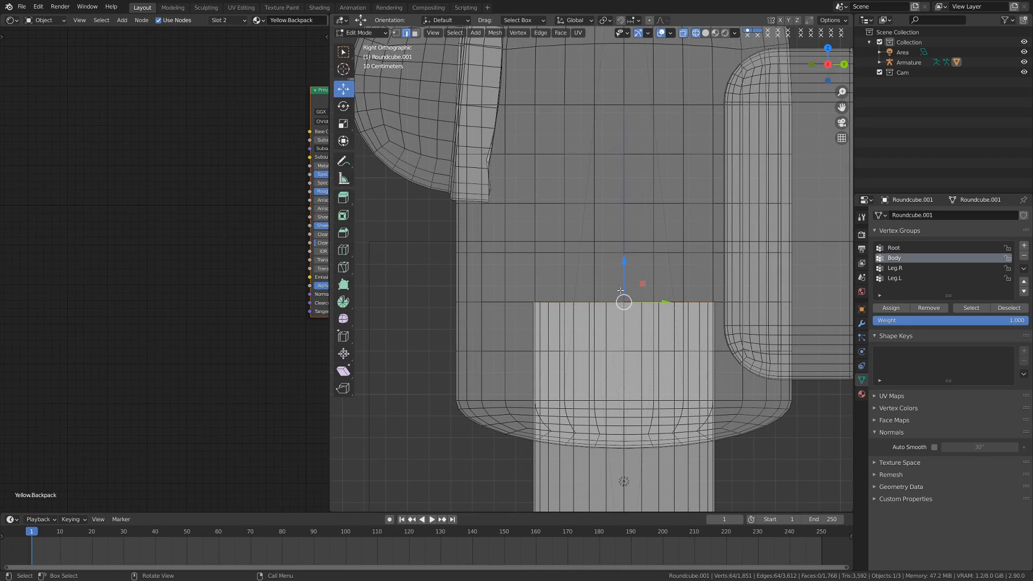
pyautogui.press('KP_1')
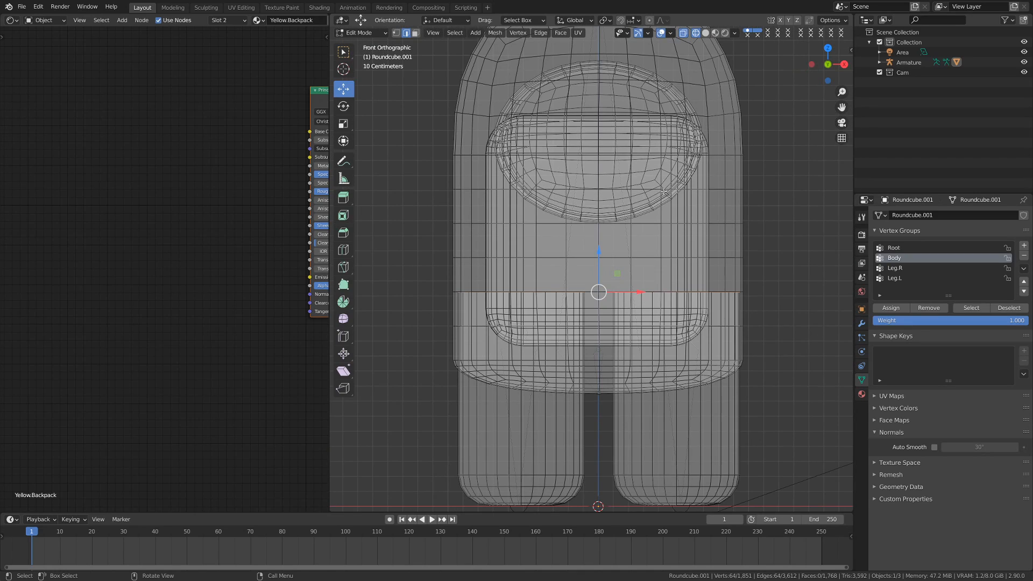
pyautogui.keyDown('shift'); pyautogui.moveTo(661, 312); pyautogui.dragTo(653, 284, button='middle'); pyautogui.keyUp('shift')
pyautogui.press('s')
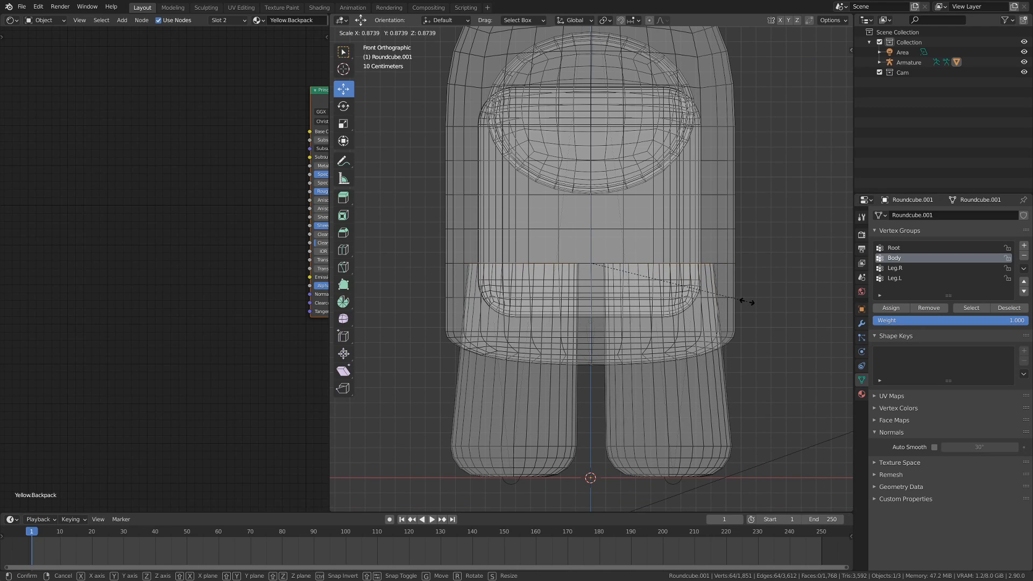
pyautogui.click(746, 300)
pyautogui.hotkey('ctrl', 'Tab')
pyautogui.click(598, 315)
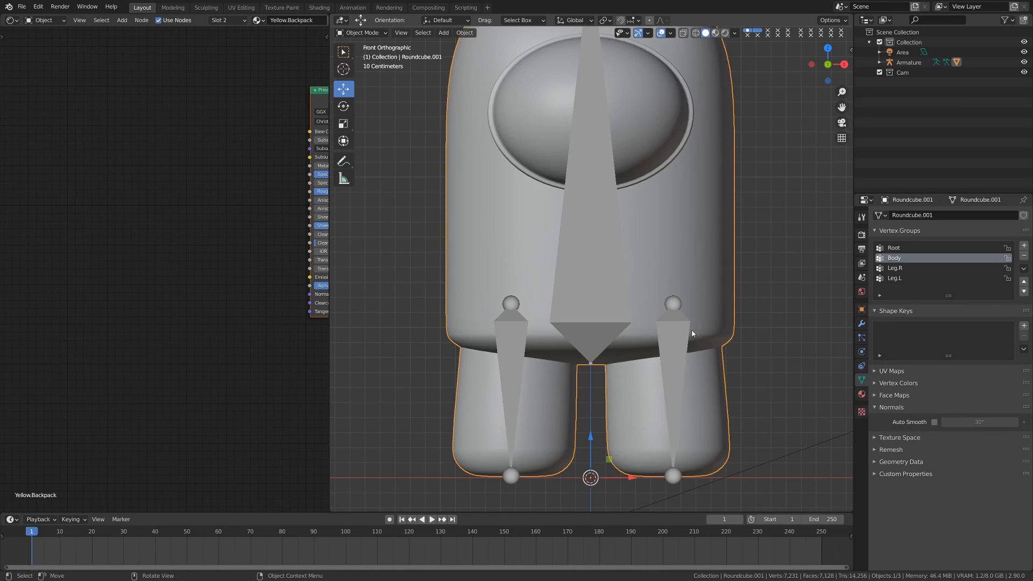
# Step: Try rotating the Leg.L bone in Pose Mode from the right view to check the narrowed leg, and cancel the rotation
pyautogui.click(649, 350)
pyautogui.moveTo(685, 305); pyautogui.dragTo(628, 343, button='middle')
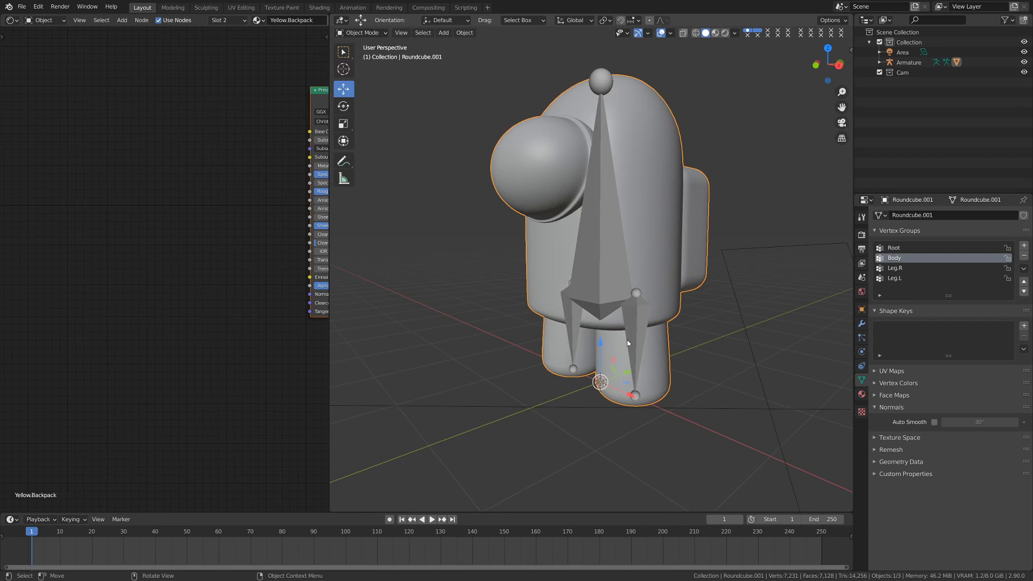
pyautogui.click(646, 334)
pyautogui.press('KP_3')
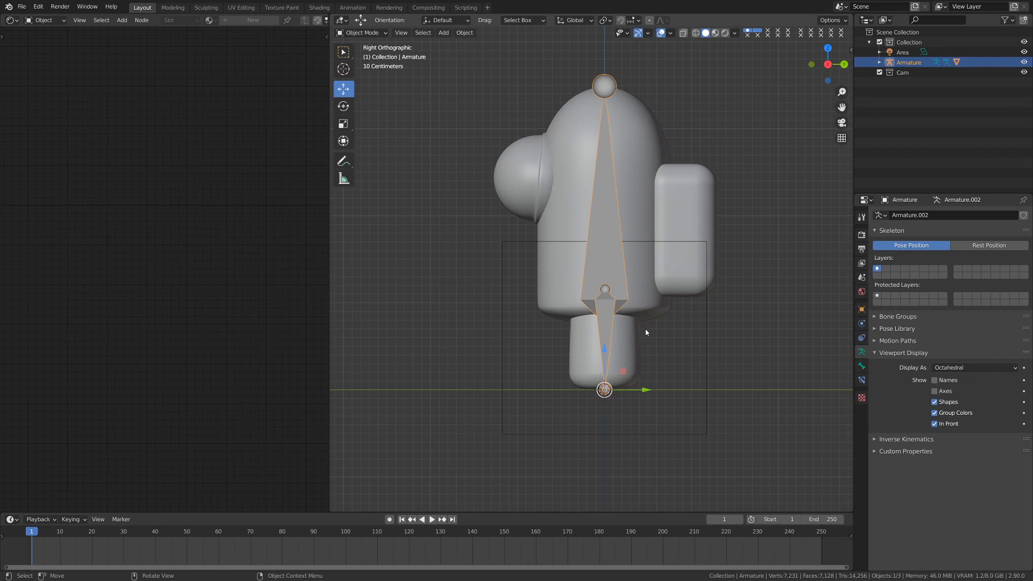
pyautogui.press('Tab')
pyautogui.click(643, 366)
pyautogui.click(618, 346)
pyautogui.press('r')
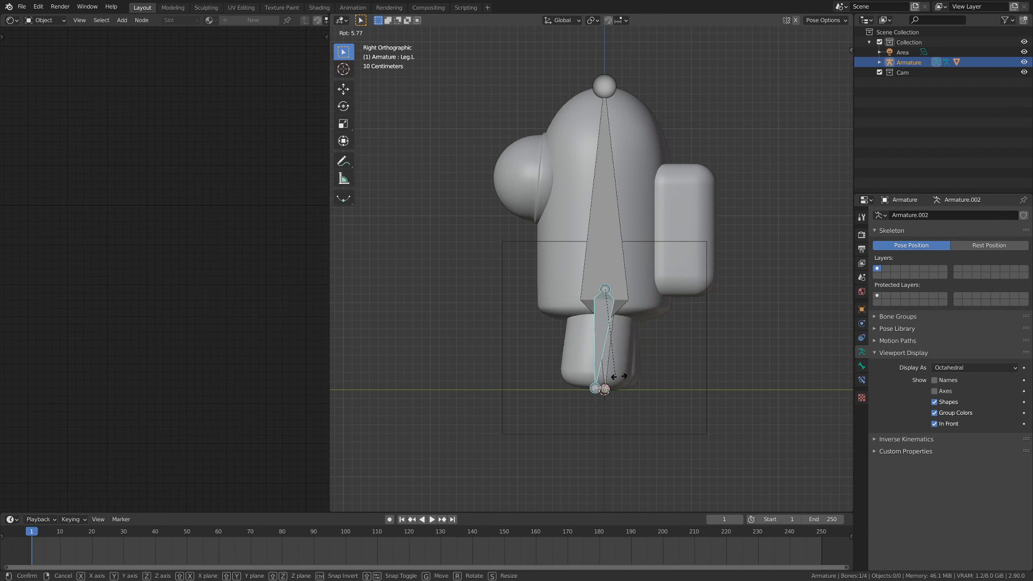
pyautogui.press('Escape')
# Step: Try rotating the Body bone in front view, cancel the rotation, and bring the armature back to Object Mode
pyautogui.press('KP_1')
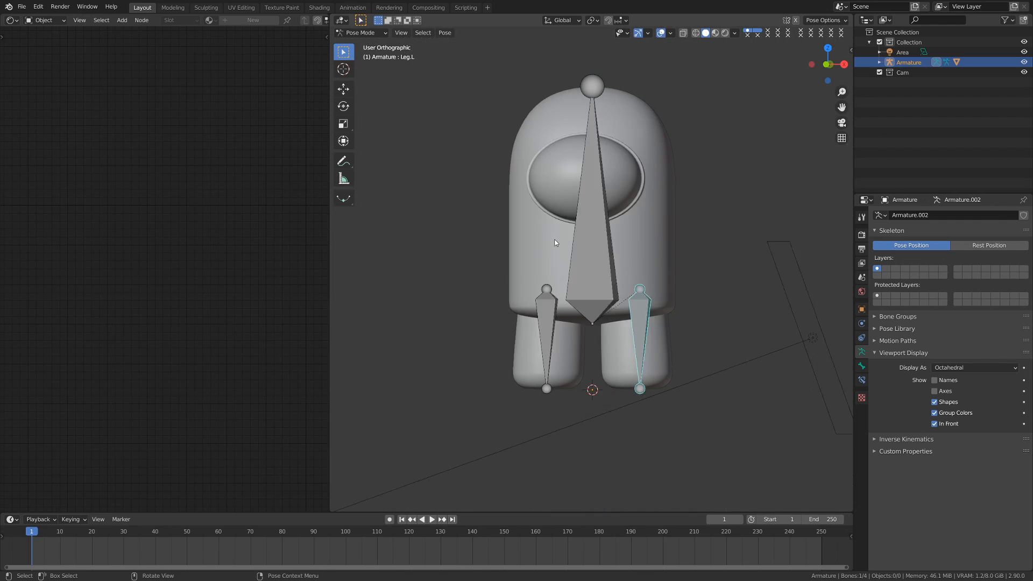
pyautogui.click(595, 179)
pyautogui.press('r')
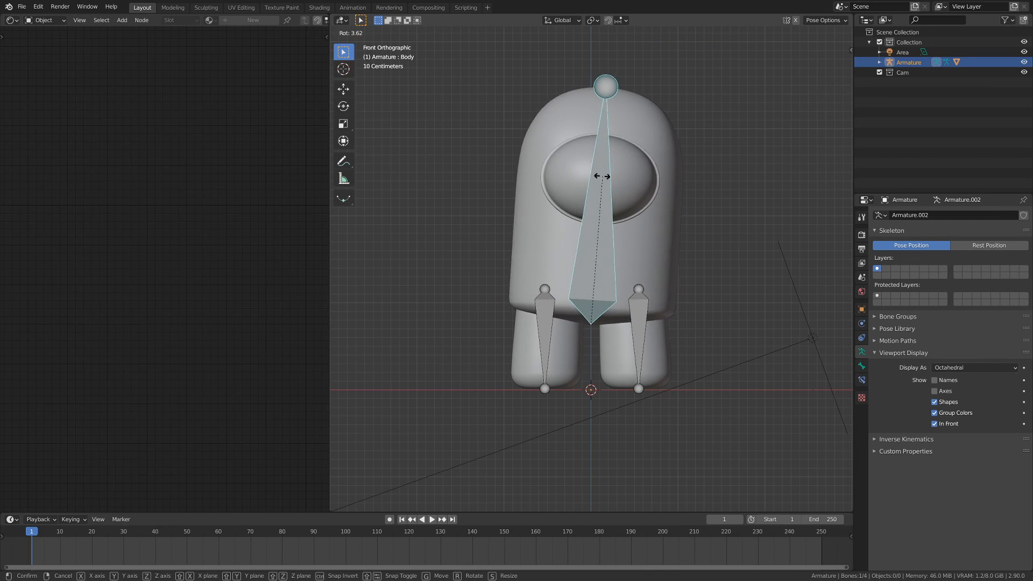
pyautogui.press('Escape')
pyautogui.press('Tab')
pyautogui.click(604, 249)
pyautogui.scroll(-3, 602, 258)
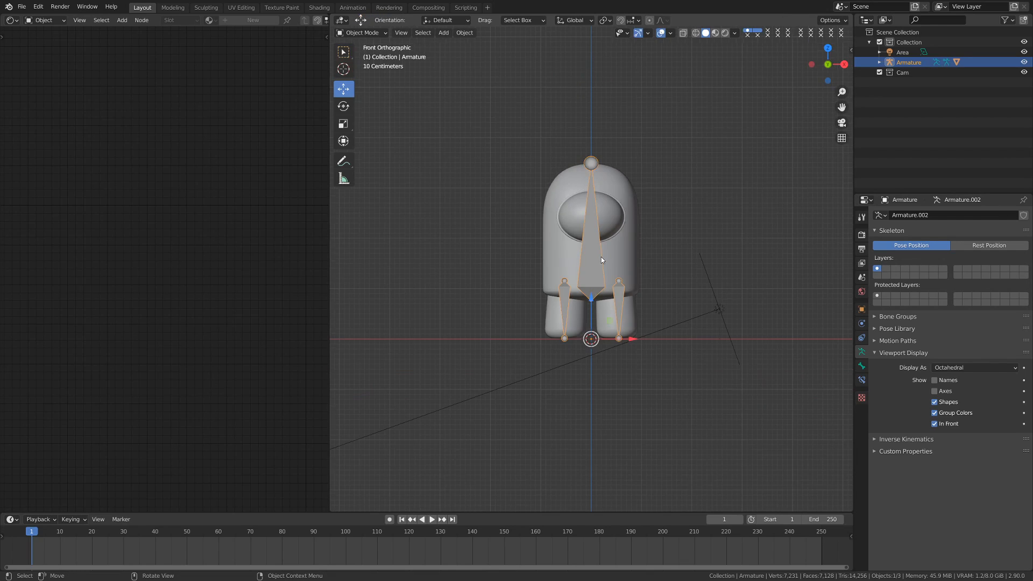
# Step: Deselect everything and examine the rigged character from perspective, right and front views
pyautogui.hotkey('alt', 'a')
pyautogui.moveTo(650, 279)
pyautogui.keyDown('shift'); pyautogui.mouseDown(button='middle')
pyautogui.moveTo(622, 295)
pyautogui.moveTo(641, 295)
pyautogui.mouseUp(button='middle'); pyautogui.keyUp('shift')
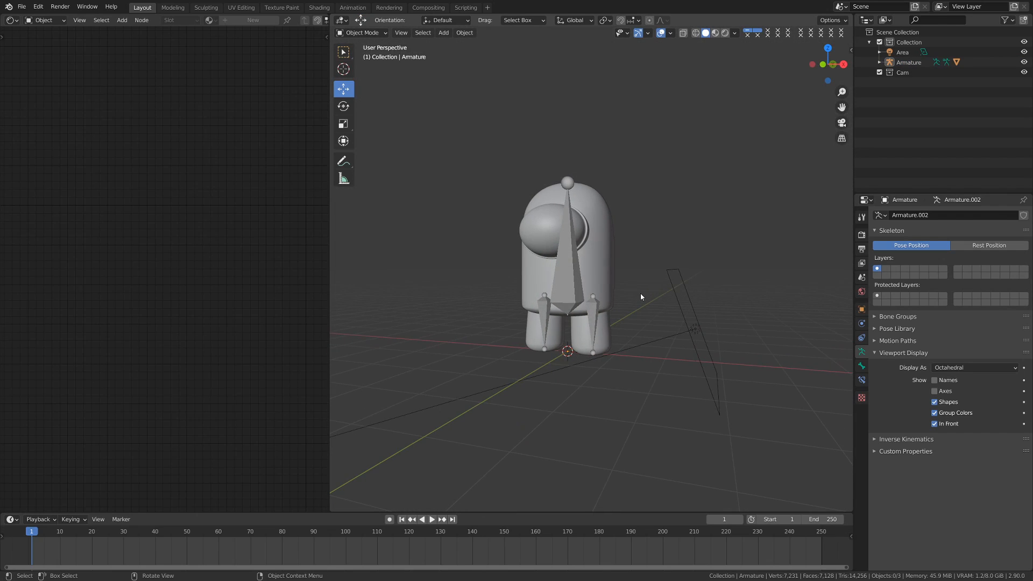
pyautogui.press('KP_3')
pyautogui.scroll(3, 640, 293)
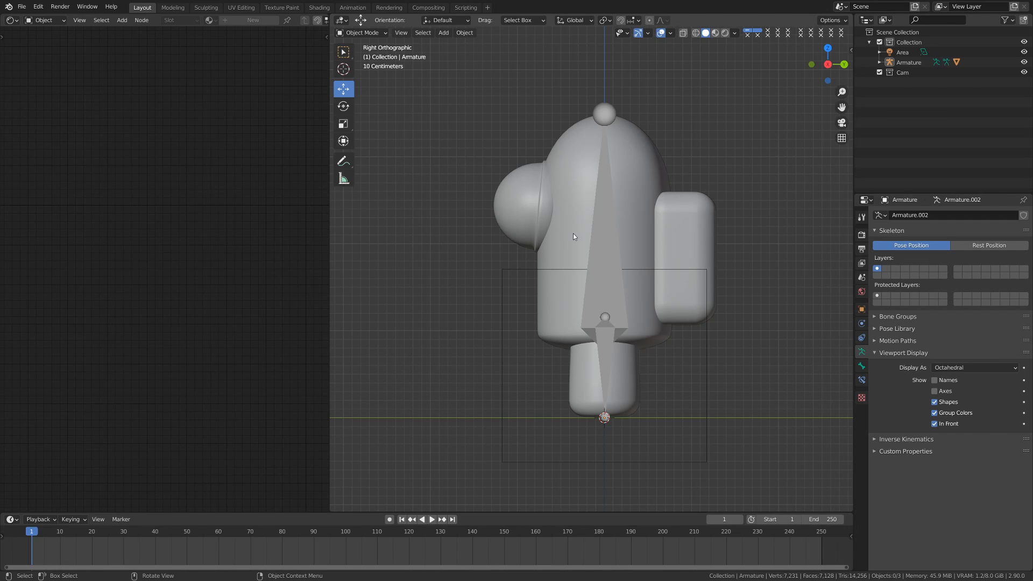
pyautogui.press('KP_1')
pyautogui.scroll(-2, 573, 237)
pyautogui.keyDown('shift'); pyautogui.moveTo(577, 233); pyautogui.dragTo(678, 265, button='middle'); pyautogui.keyUp('shift')
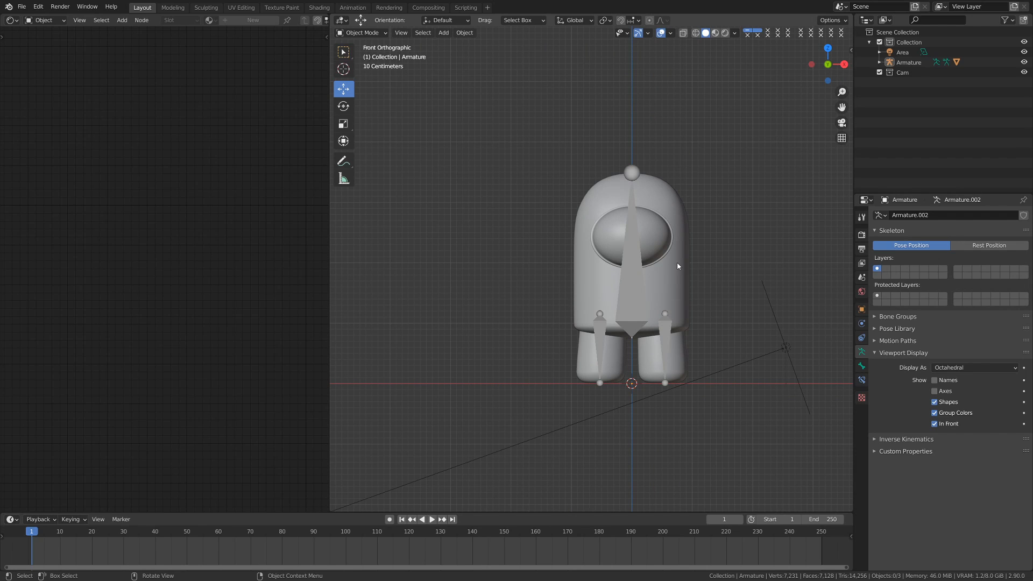
pyautogui.keyDown('shift'); pyautogui.moveTo(684, 275); pyautogui.dragTo(626, 281, button='middle'); pyautogui.keyUp('shift')
pyautogui.scroll(3, 626, 282)
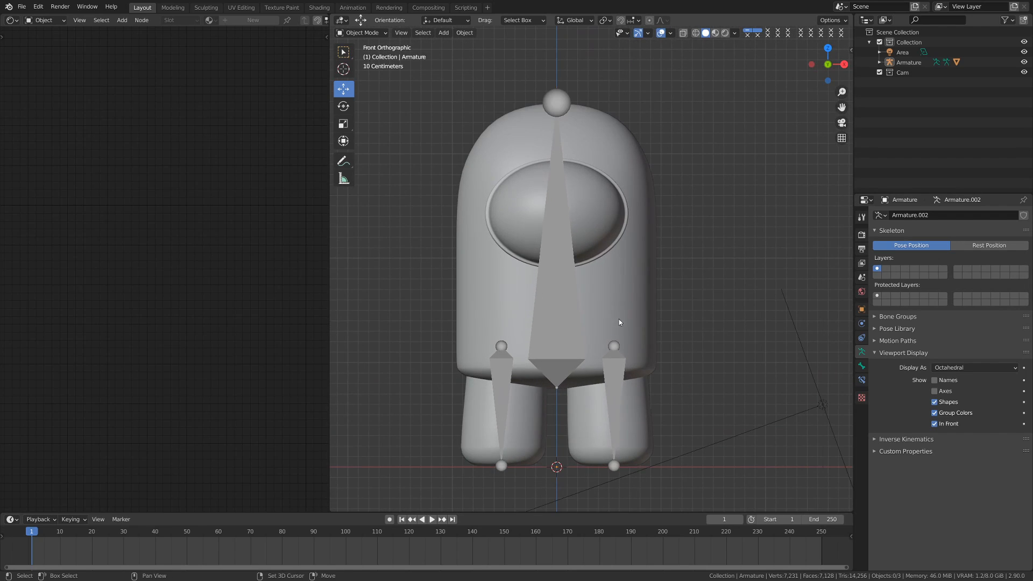
pyautogui.keyDown('shift'); pyautogui.moveTo(617, 321); pyautogui.dragTo(639, 295, button='middle'); pyautogui.keyUp('shift')
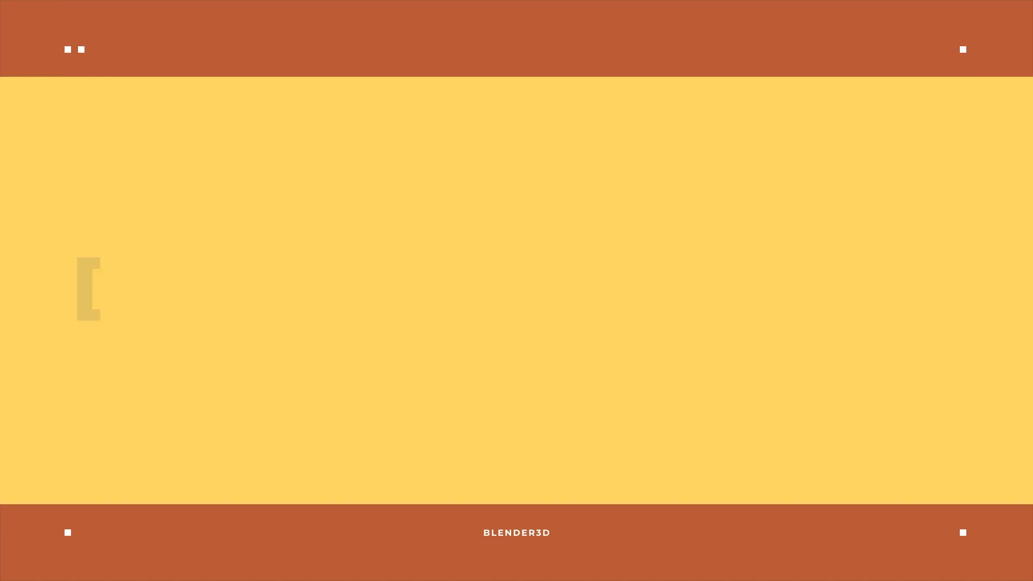